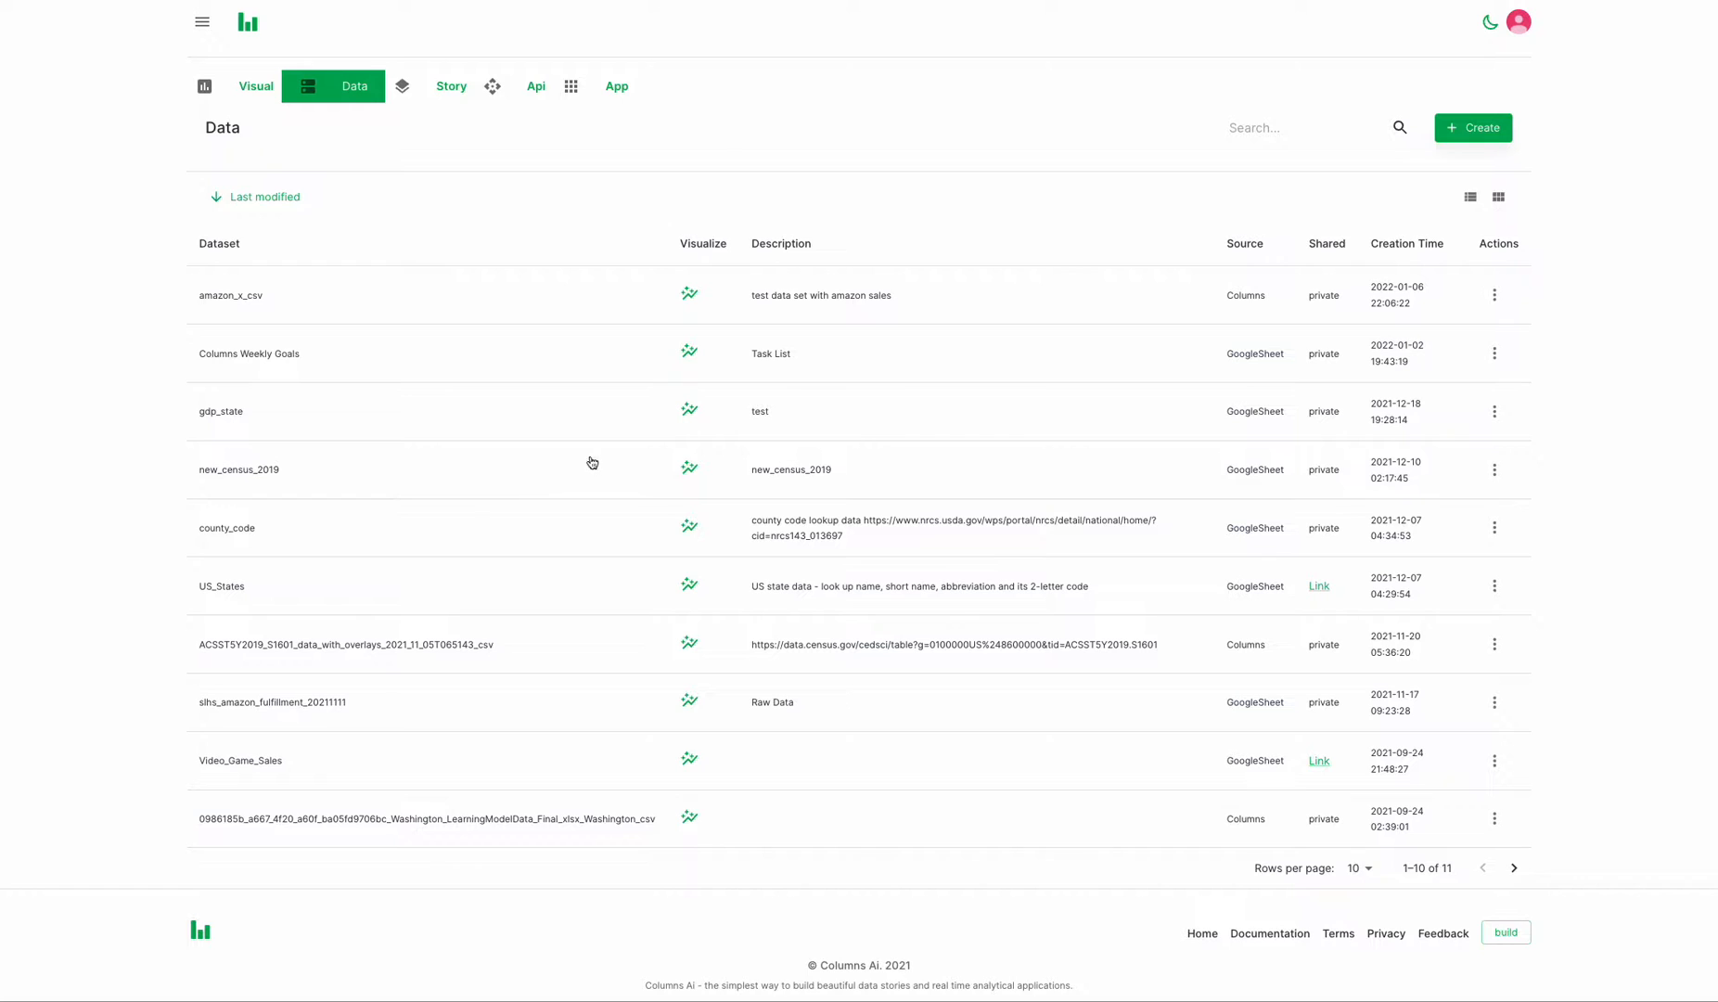
Visualize the gdp_state dataset and replace the value key with state
left_click(691, 410)
left_click(690, 410)
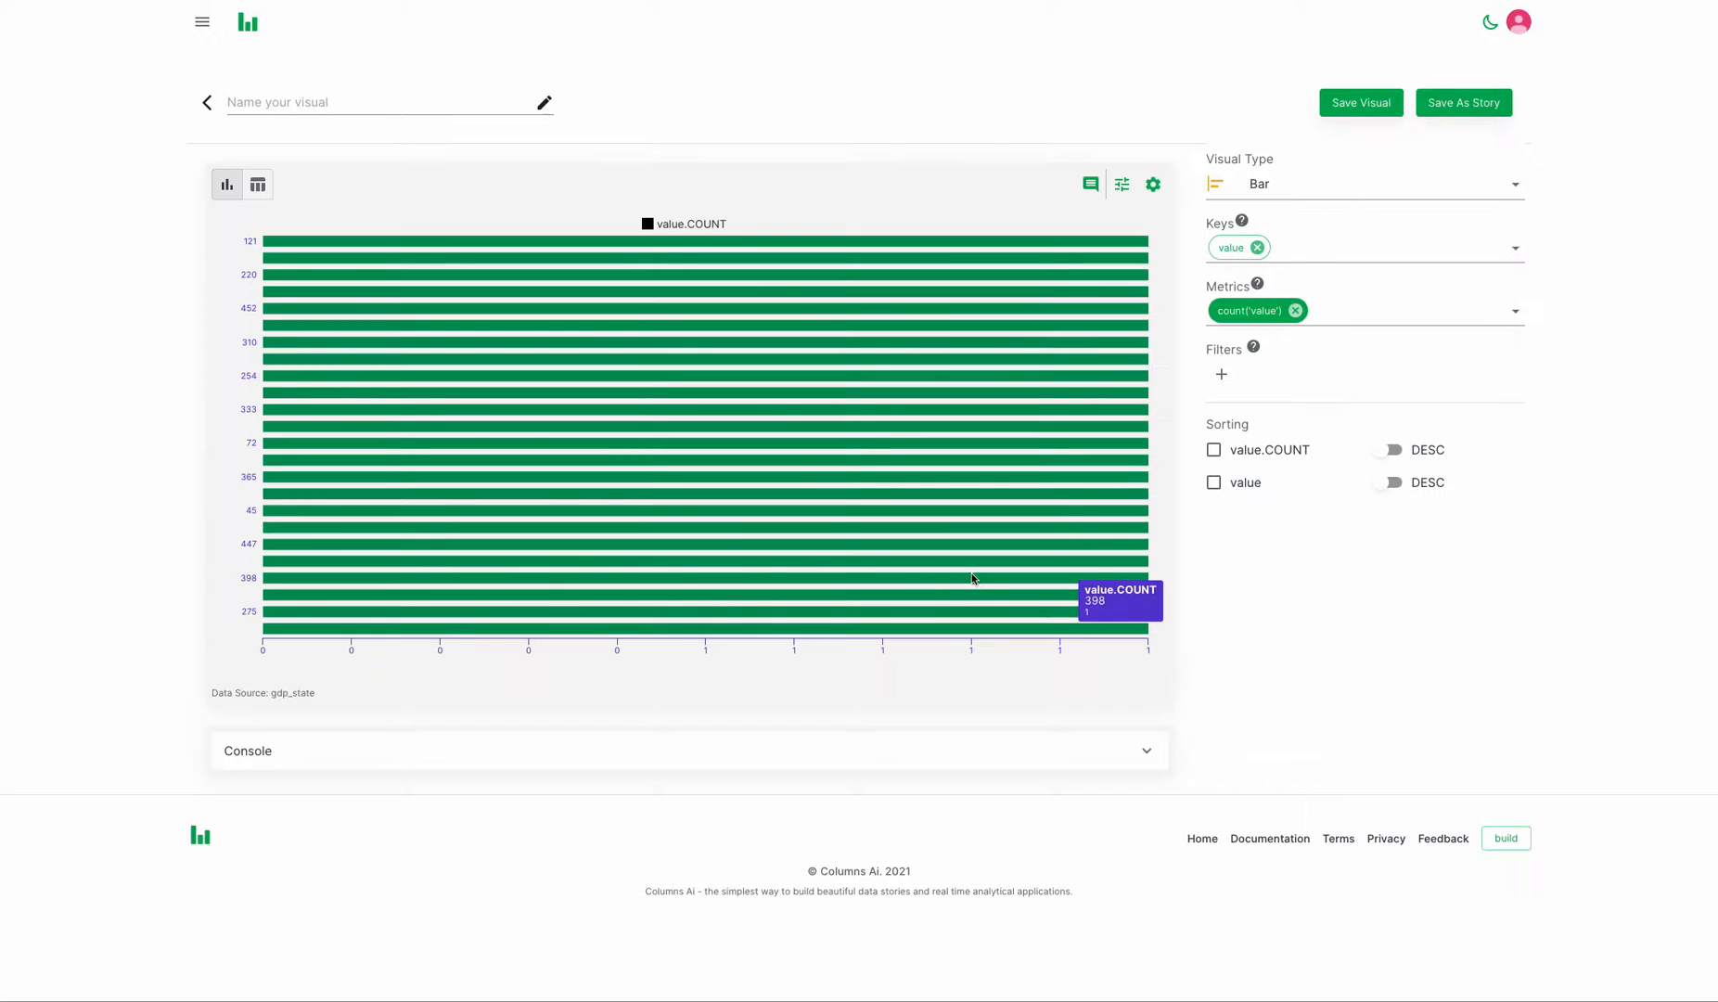
left_click(1258, 248)
left_click(1262, 248)
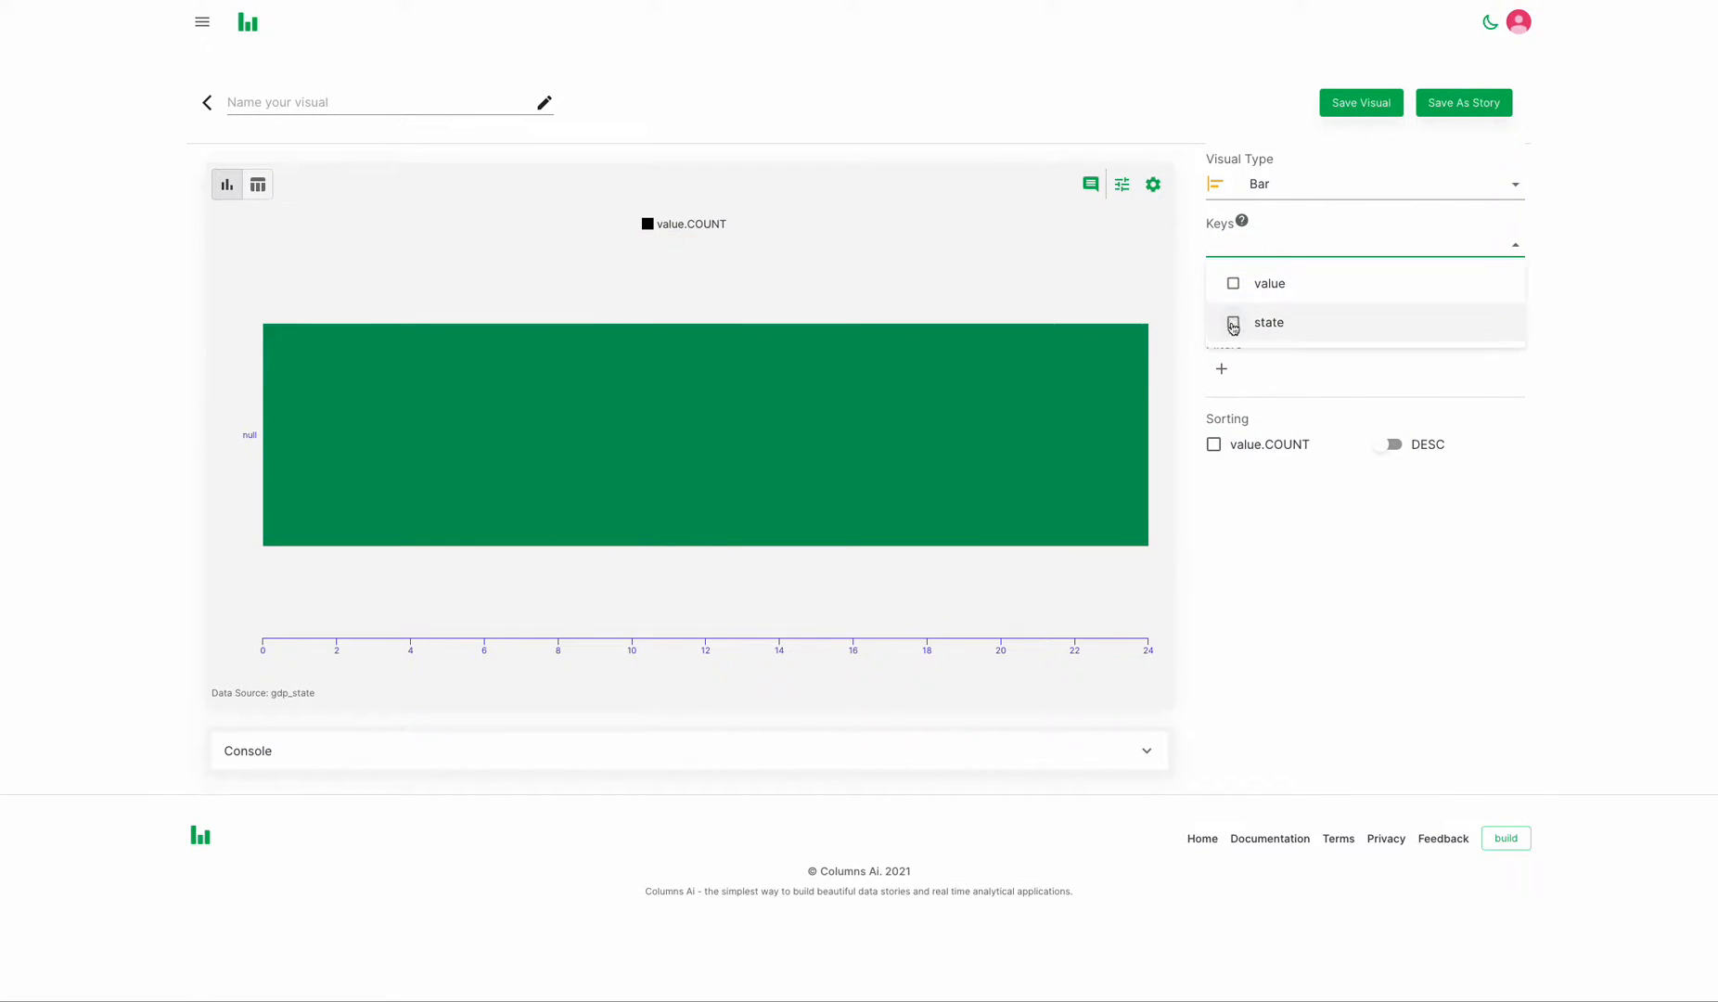
left_click(1234, 326)
left_click(1576, 307)
Replace the metric with the sum of value and change the visual type to Column
left_click(1292, 307)
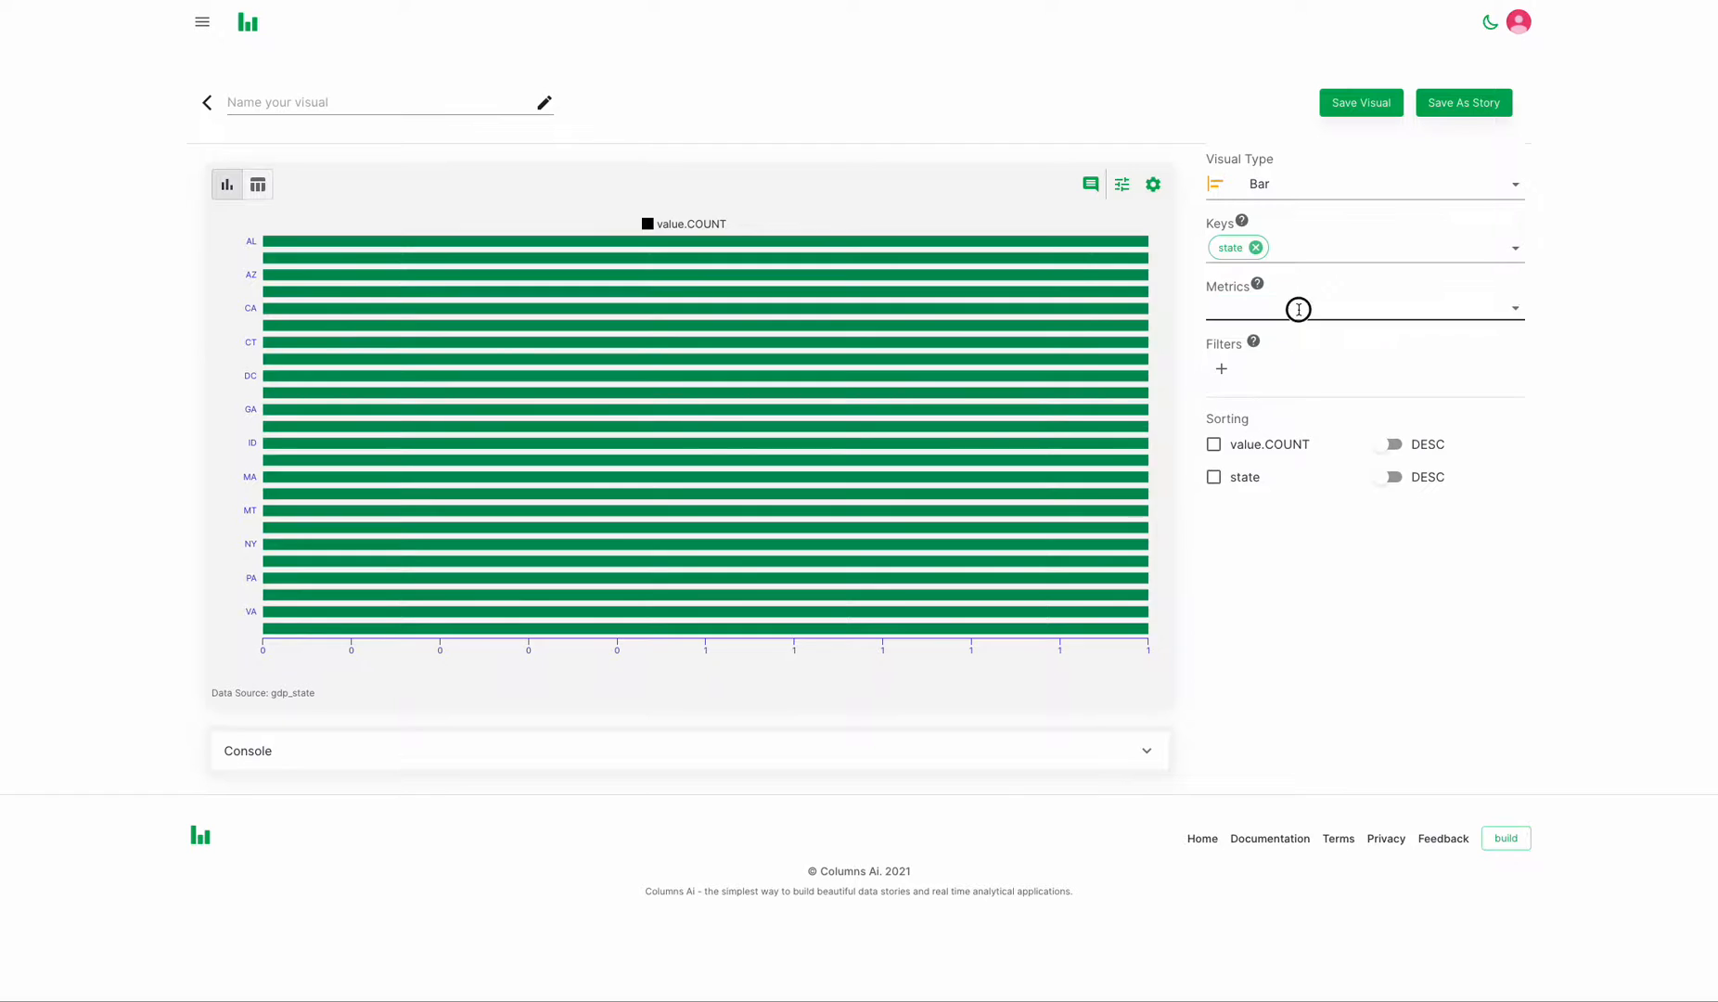
left_click(1297, 307)
left_click(1303, 425)
left_click(1573, 380)
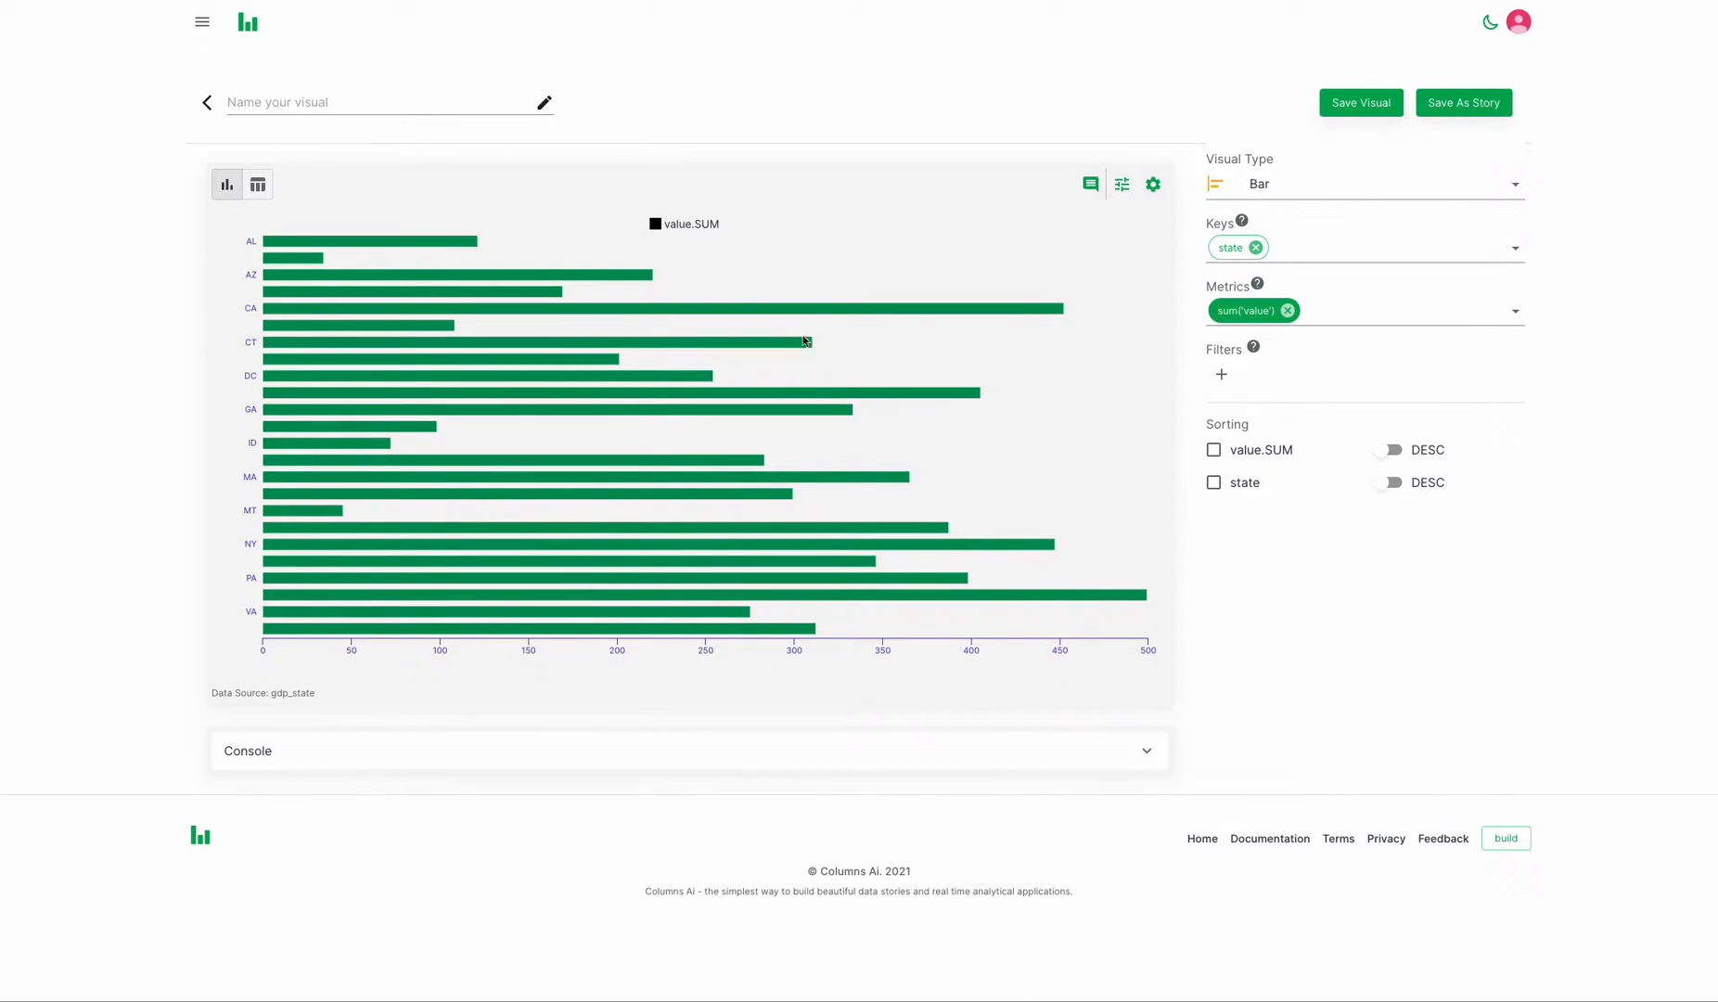
left_click(1243, 186)
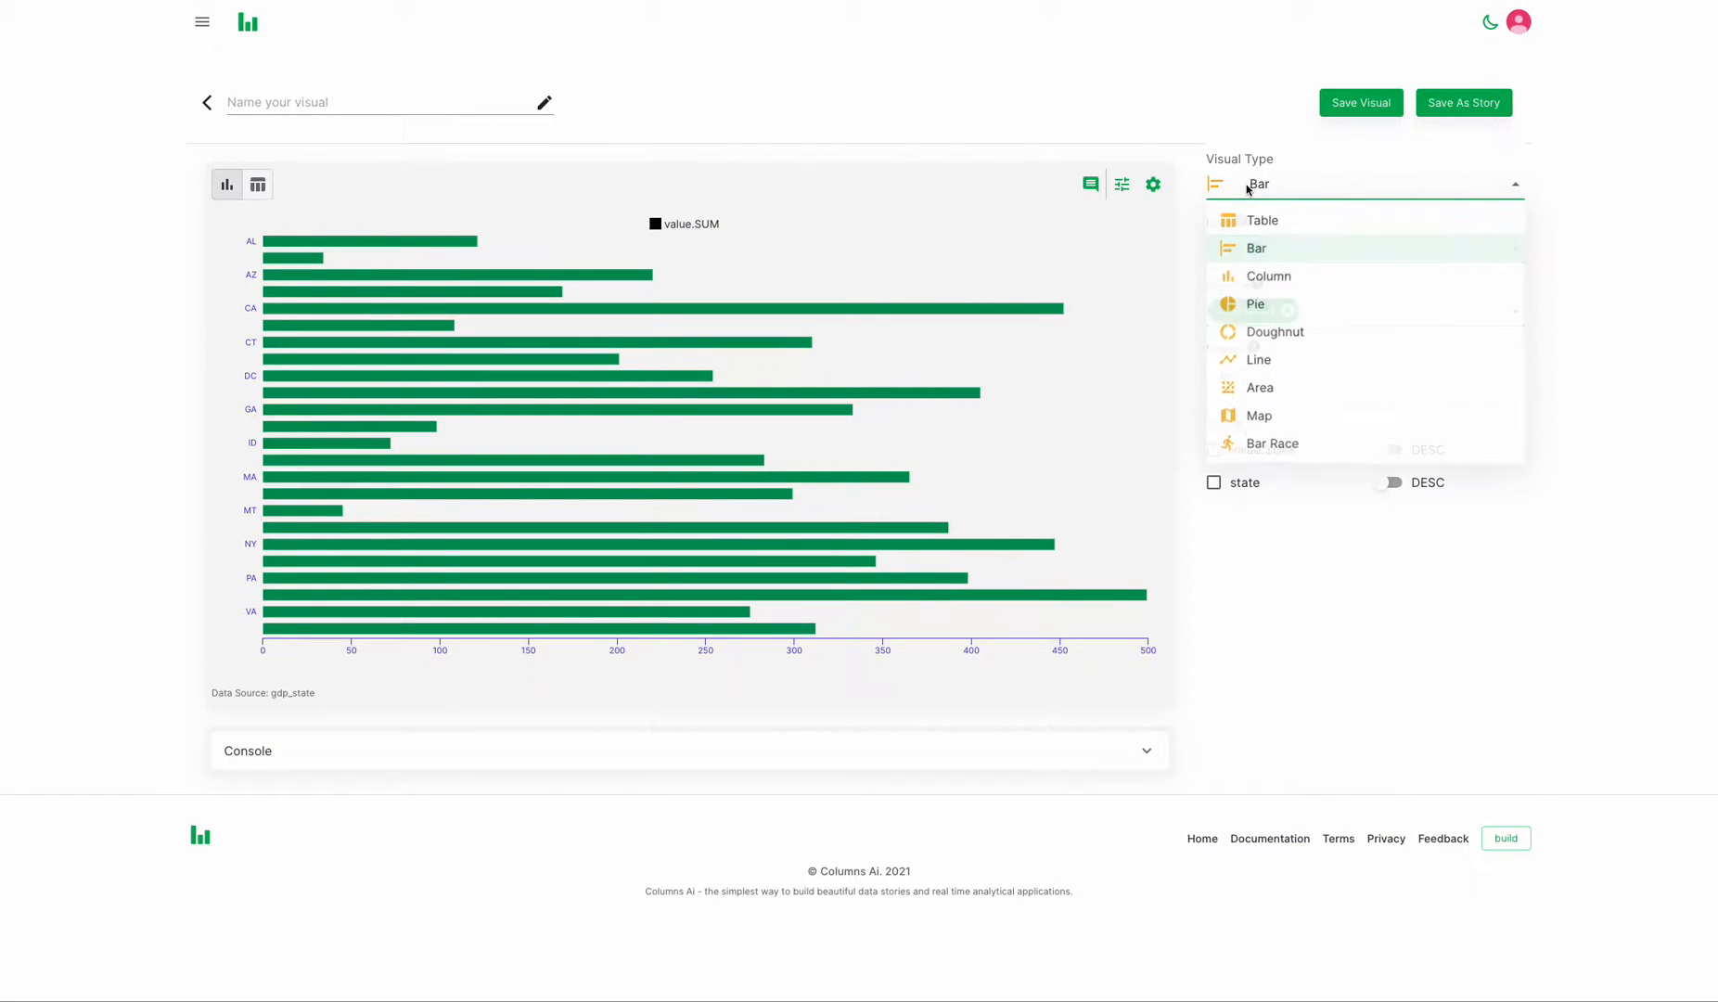
left_click(1299, 273)
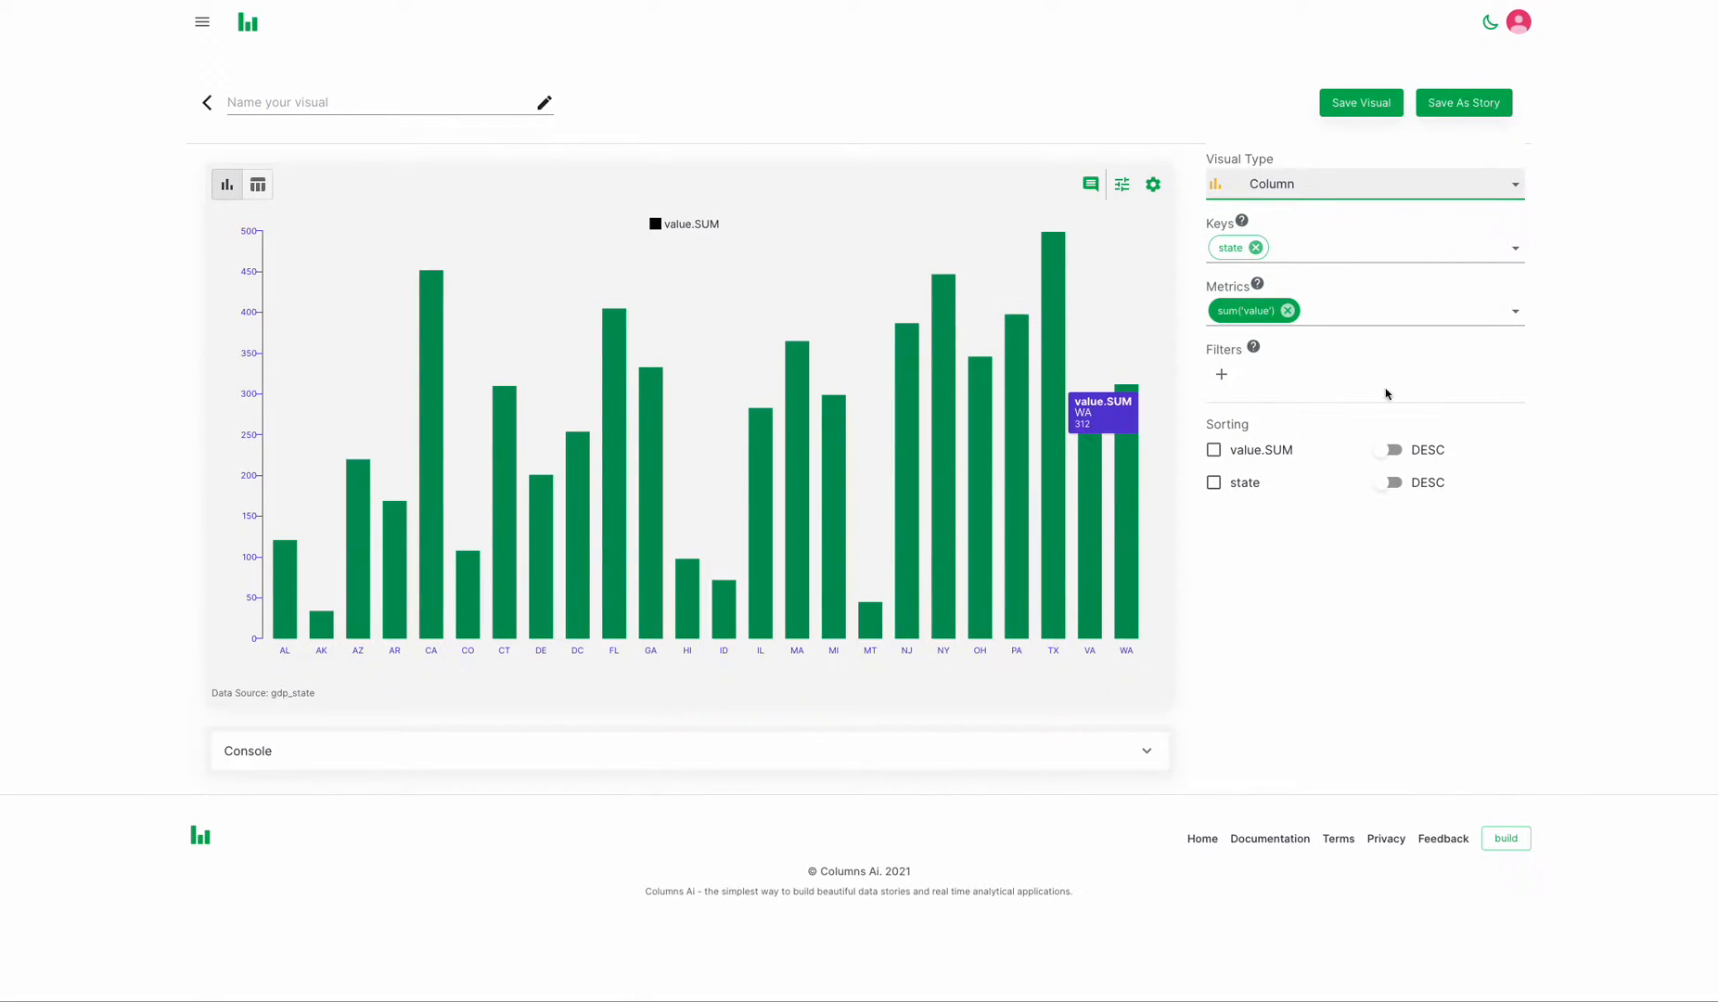
Set the value.SUM metric's color to orange #f57c00, trying the blue swatch #1976d2 first
left_click(1154, 185)
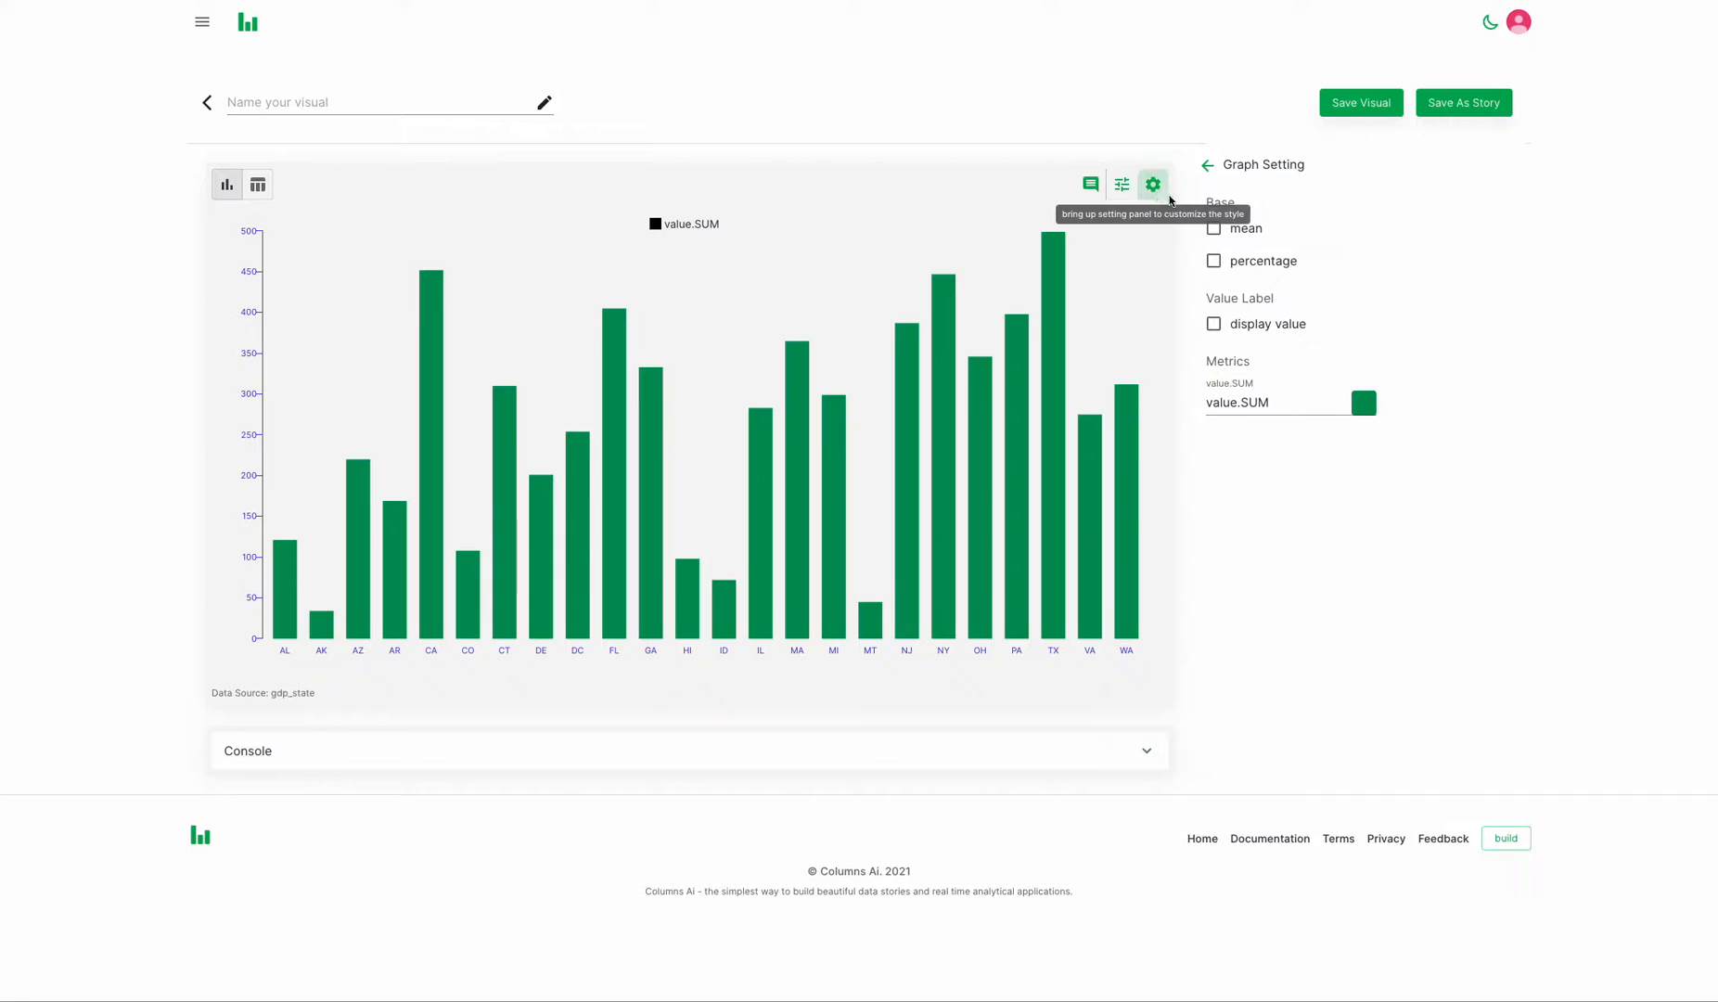
left_click(1360, 405)
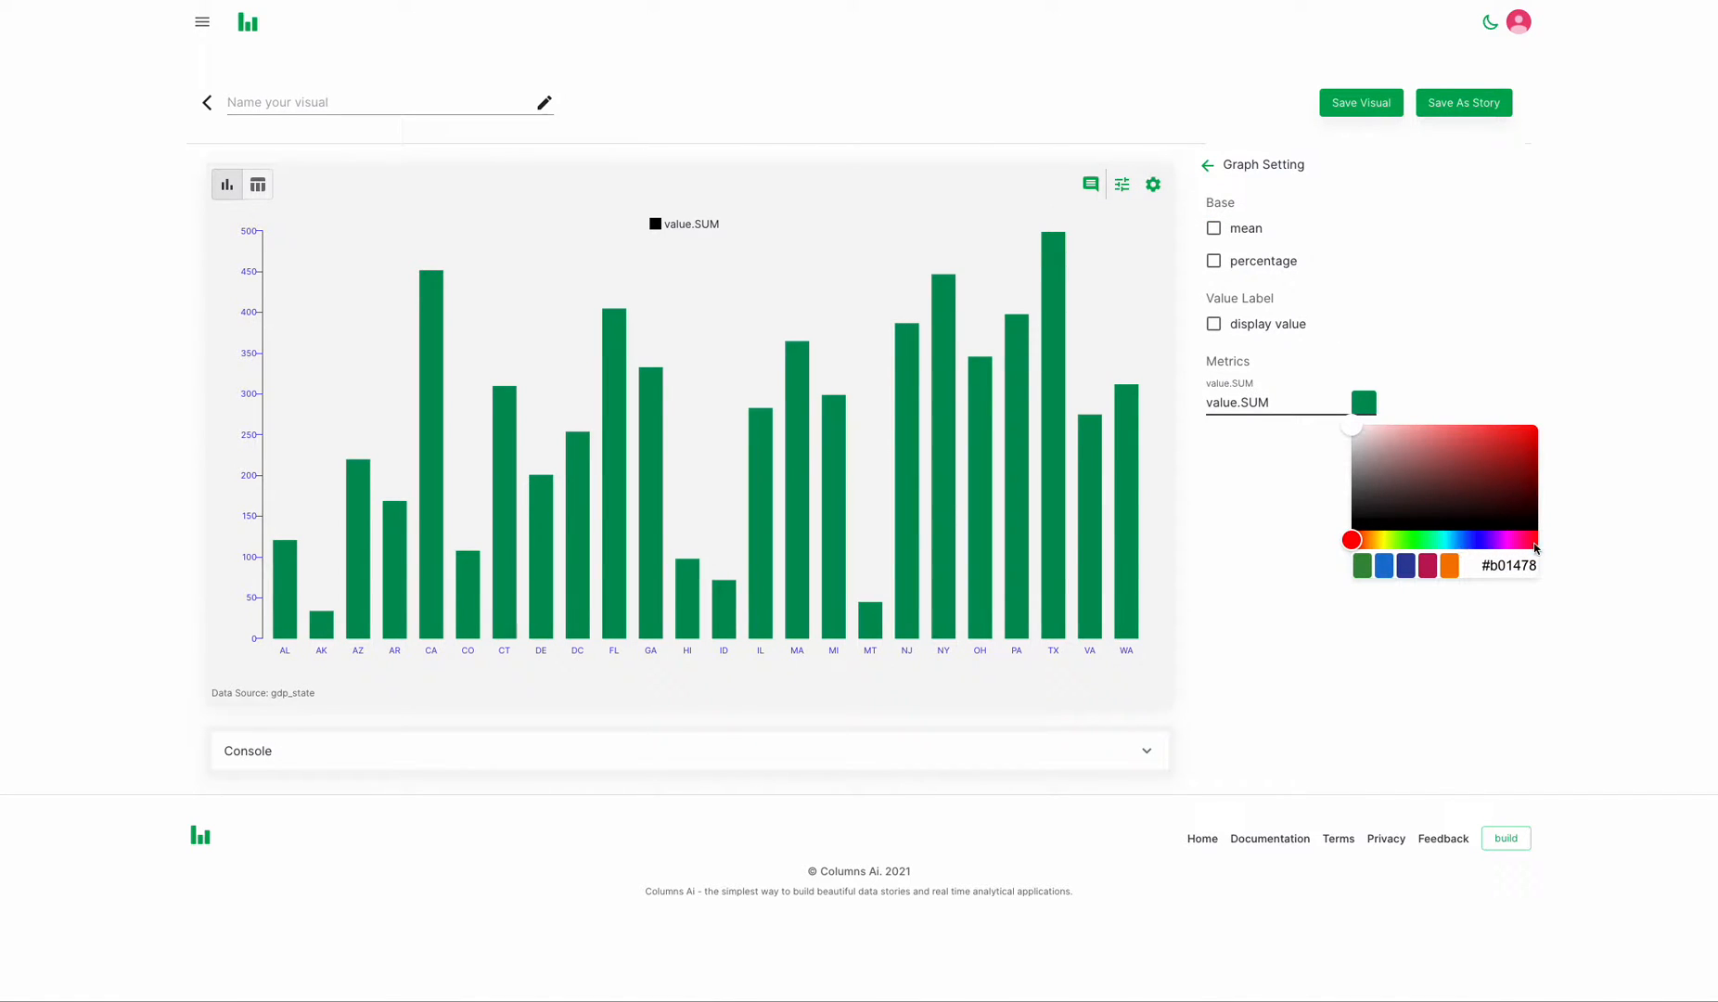
left_click(1405, 565)
left_click(1384, 565)
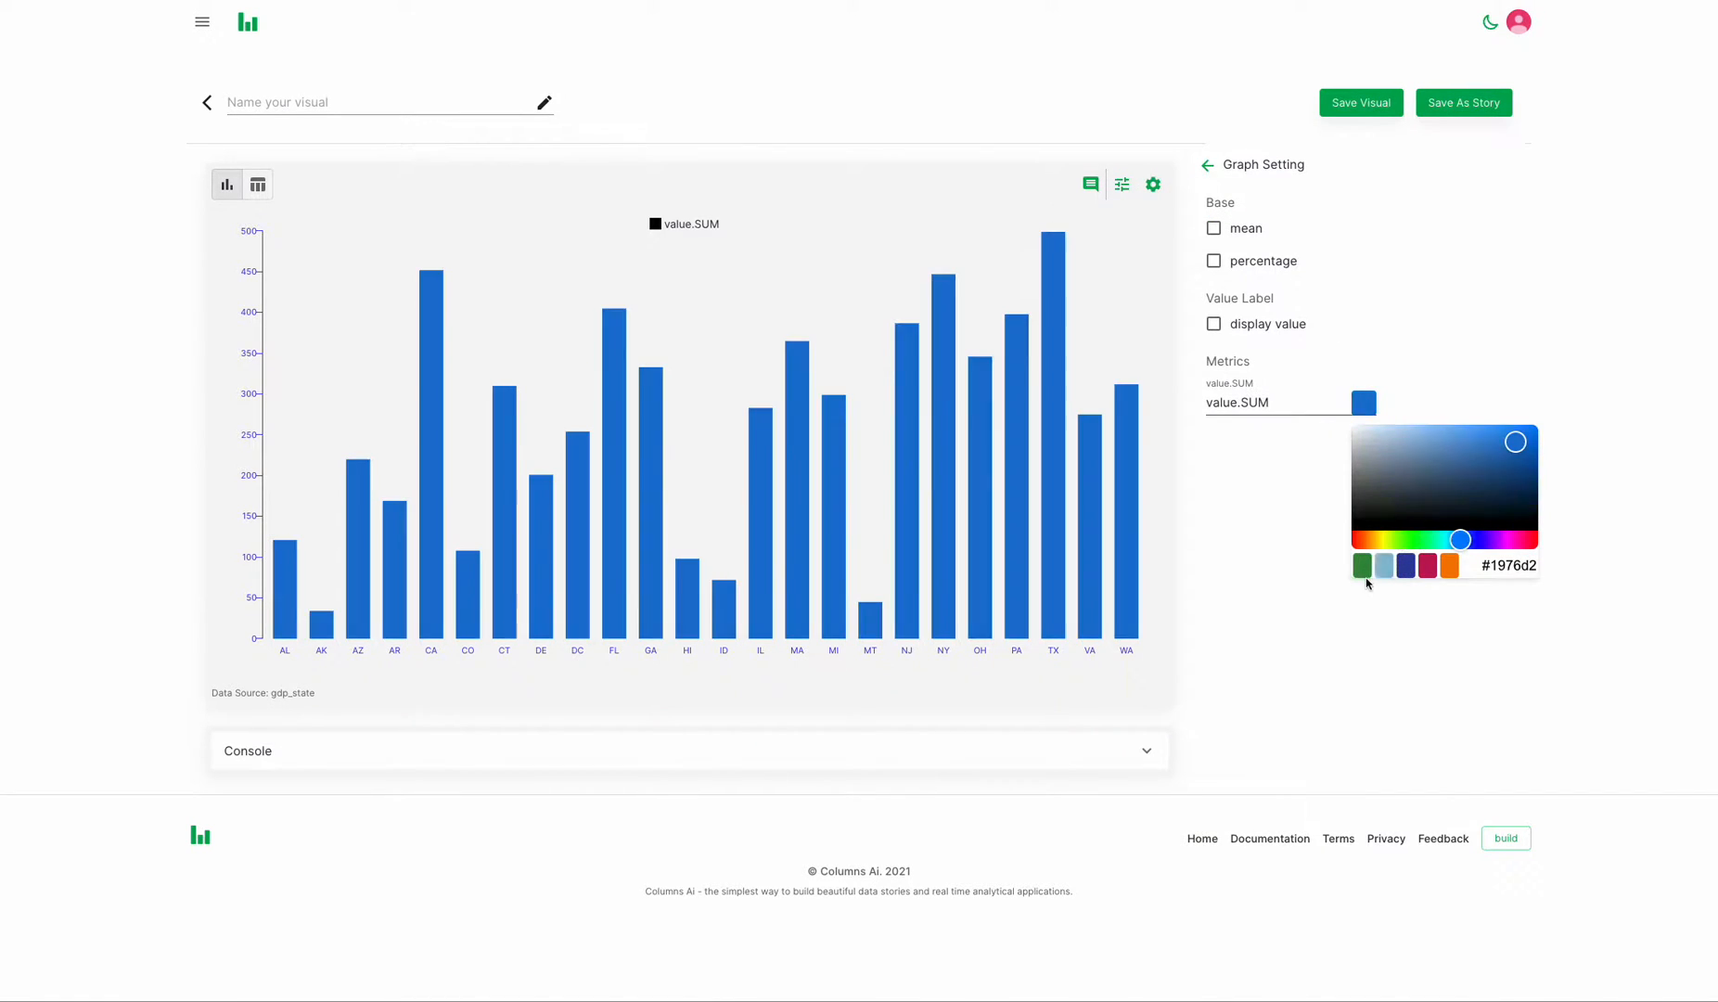
left_click(1429, 565)
left_click(1449, 565)
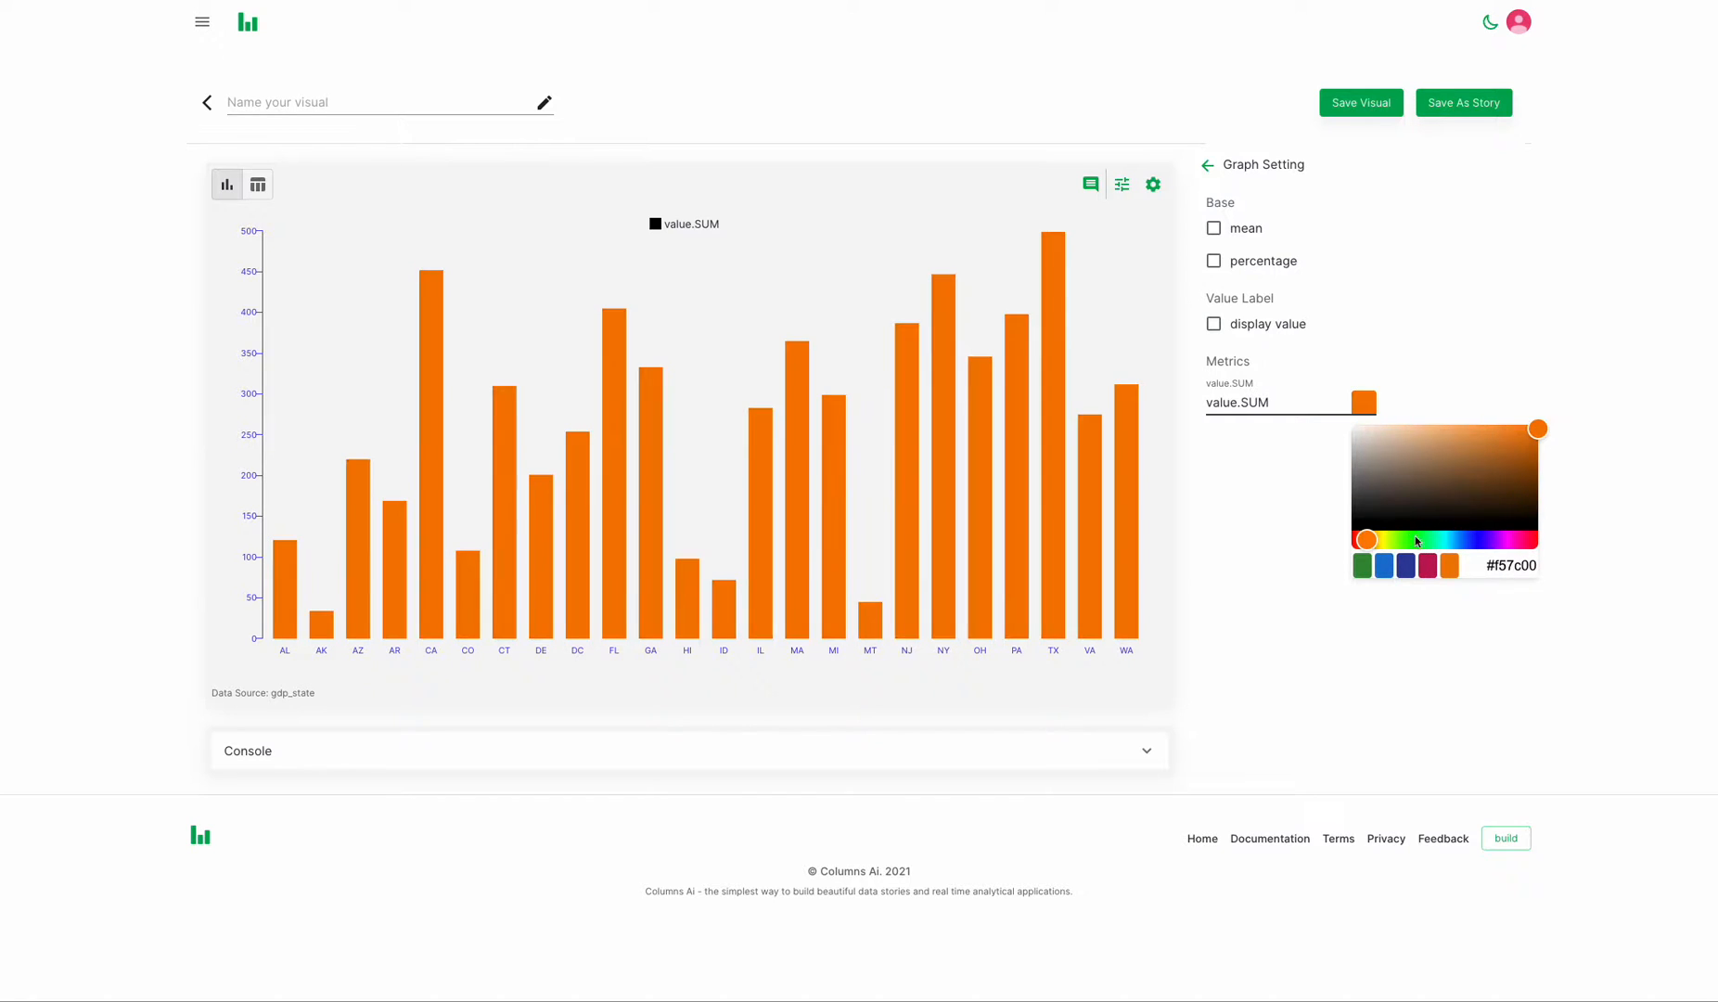
left_click(1268, 423)
Rename the value.SUM metric label to "Total GDP For Each State"
left_click_drag(1281, 403, 1081, 388)
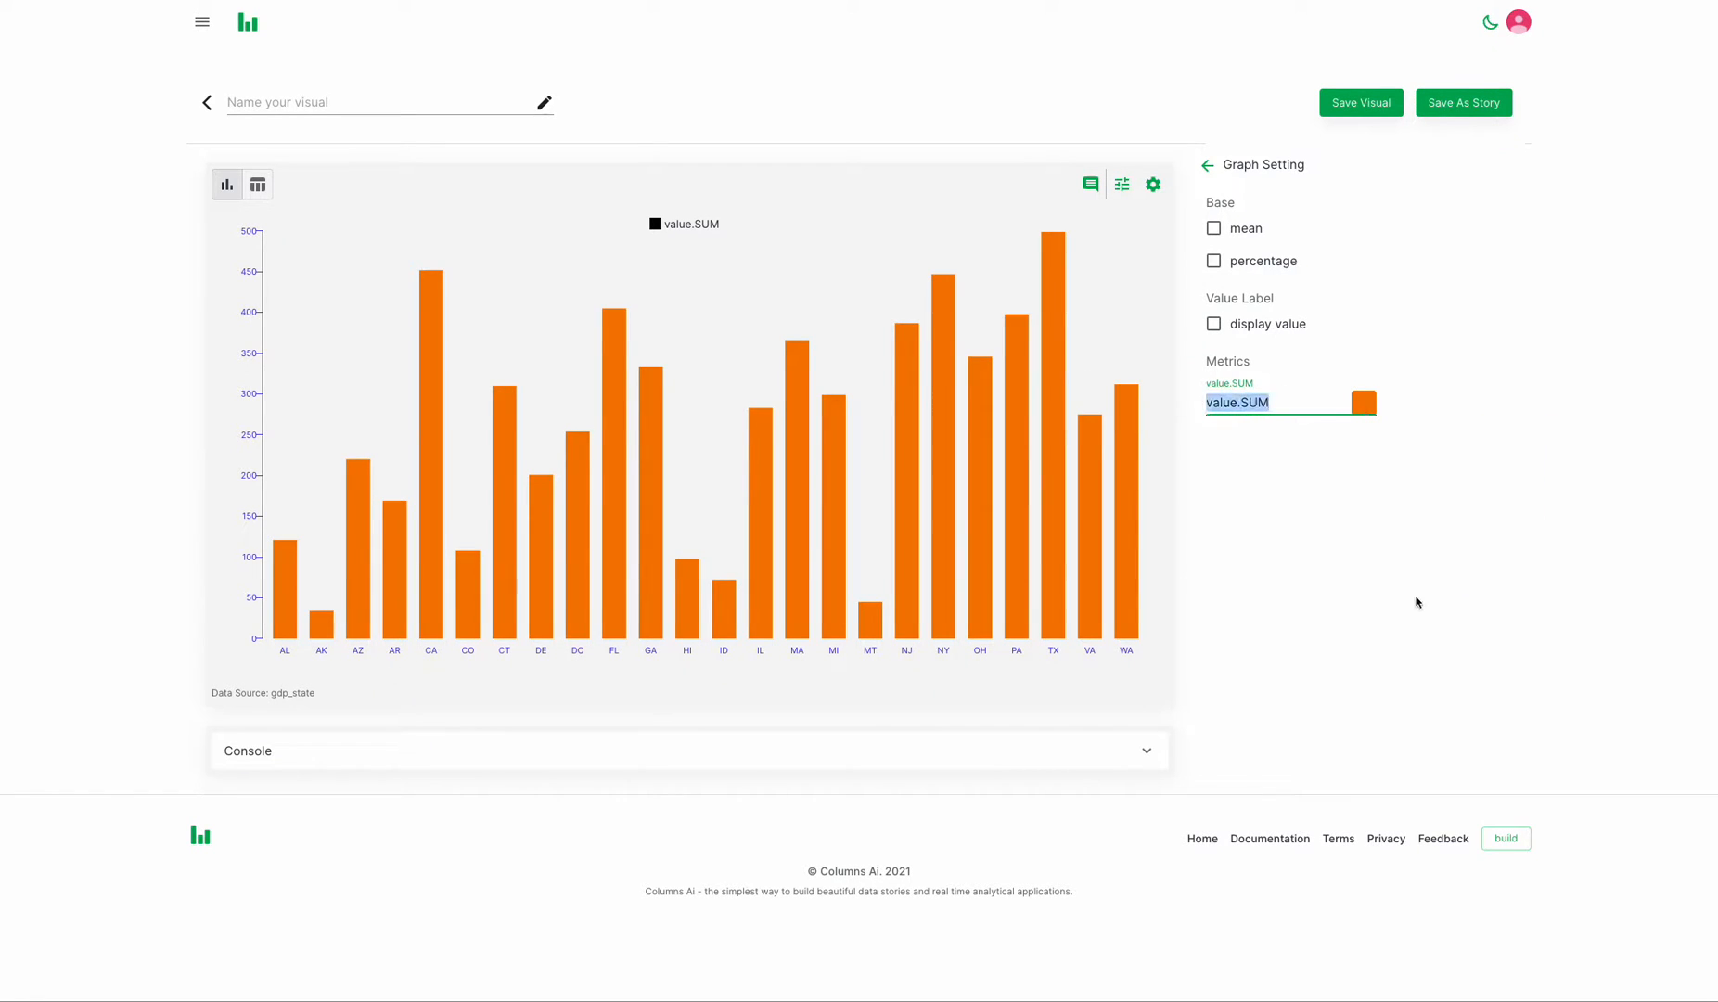
type("Total GDP PEr")
key("BackSpace")
key("BackSpace")
key("BackSpace")
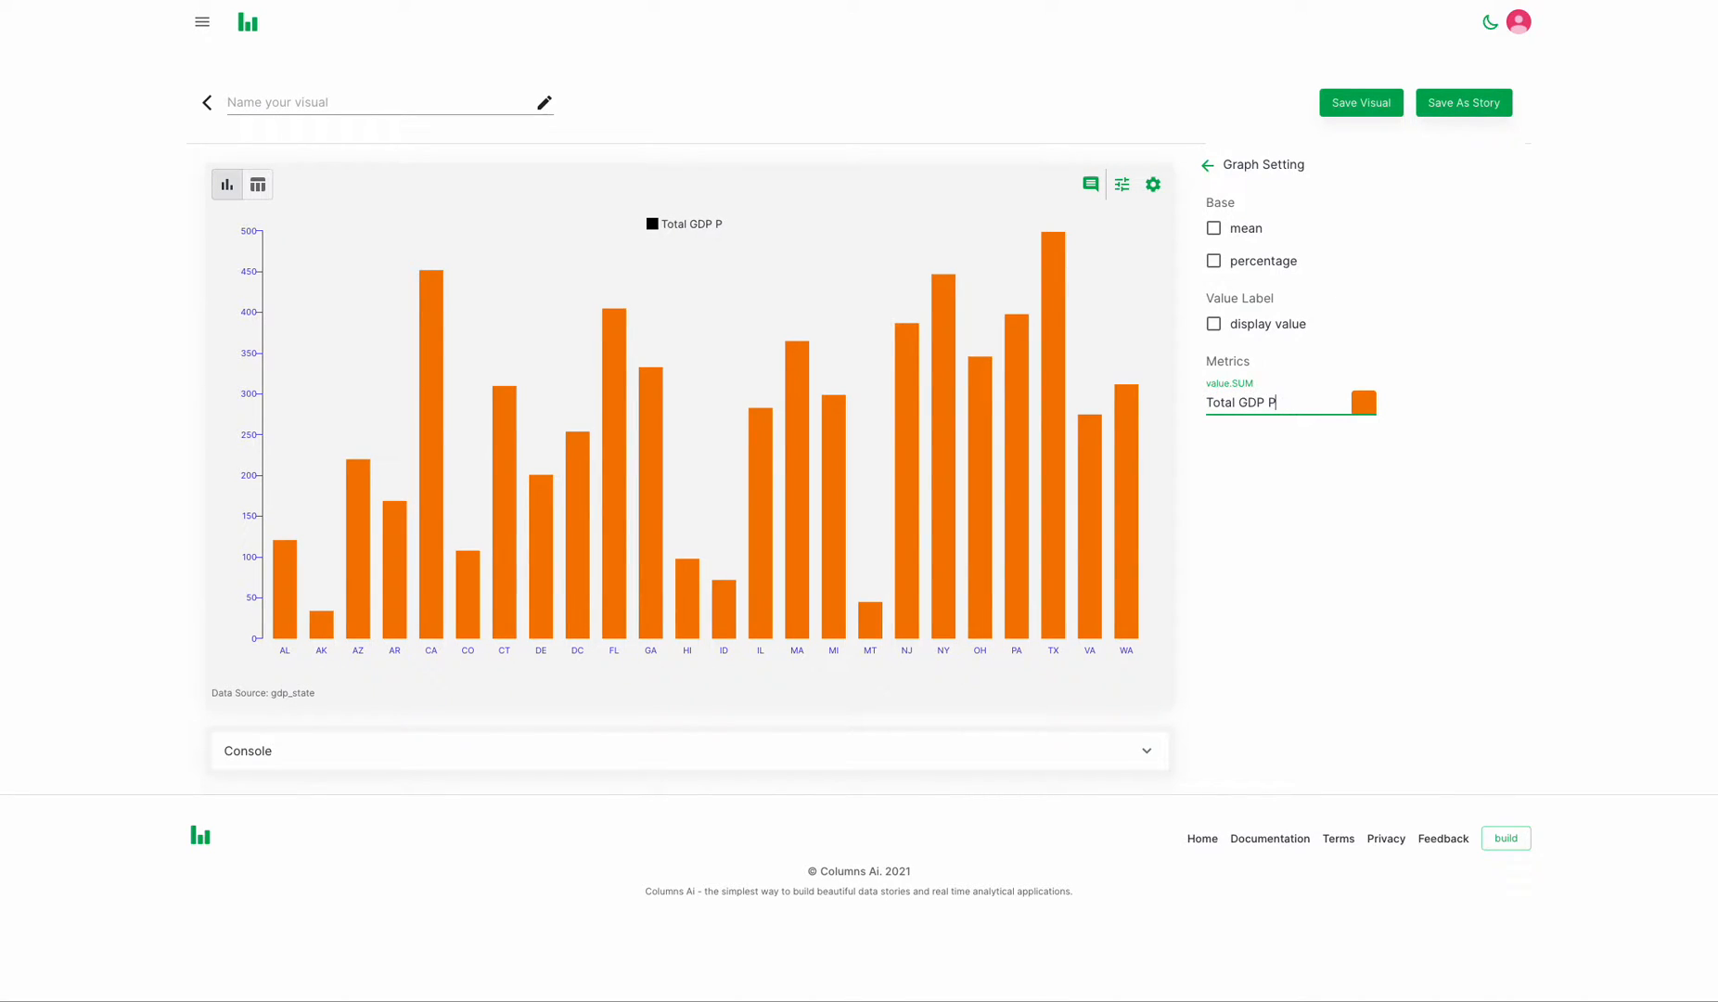
type("For E")
type("ah ")
type("h STate")
key("BackSpace")
key("BackSpace")
key("BackSpace")
key("BackSpace")
type("tate")
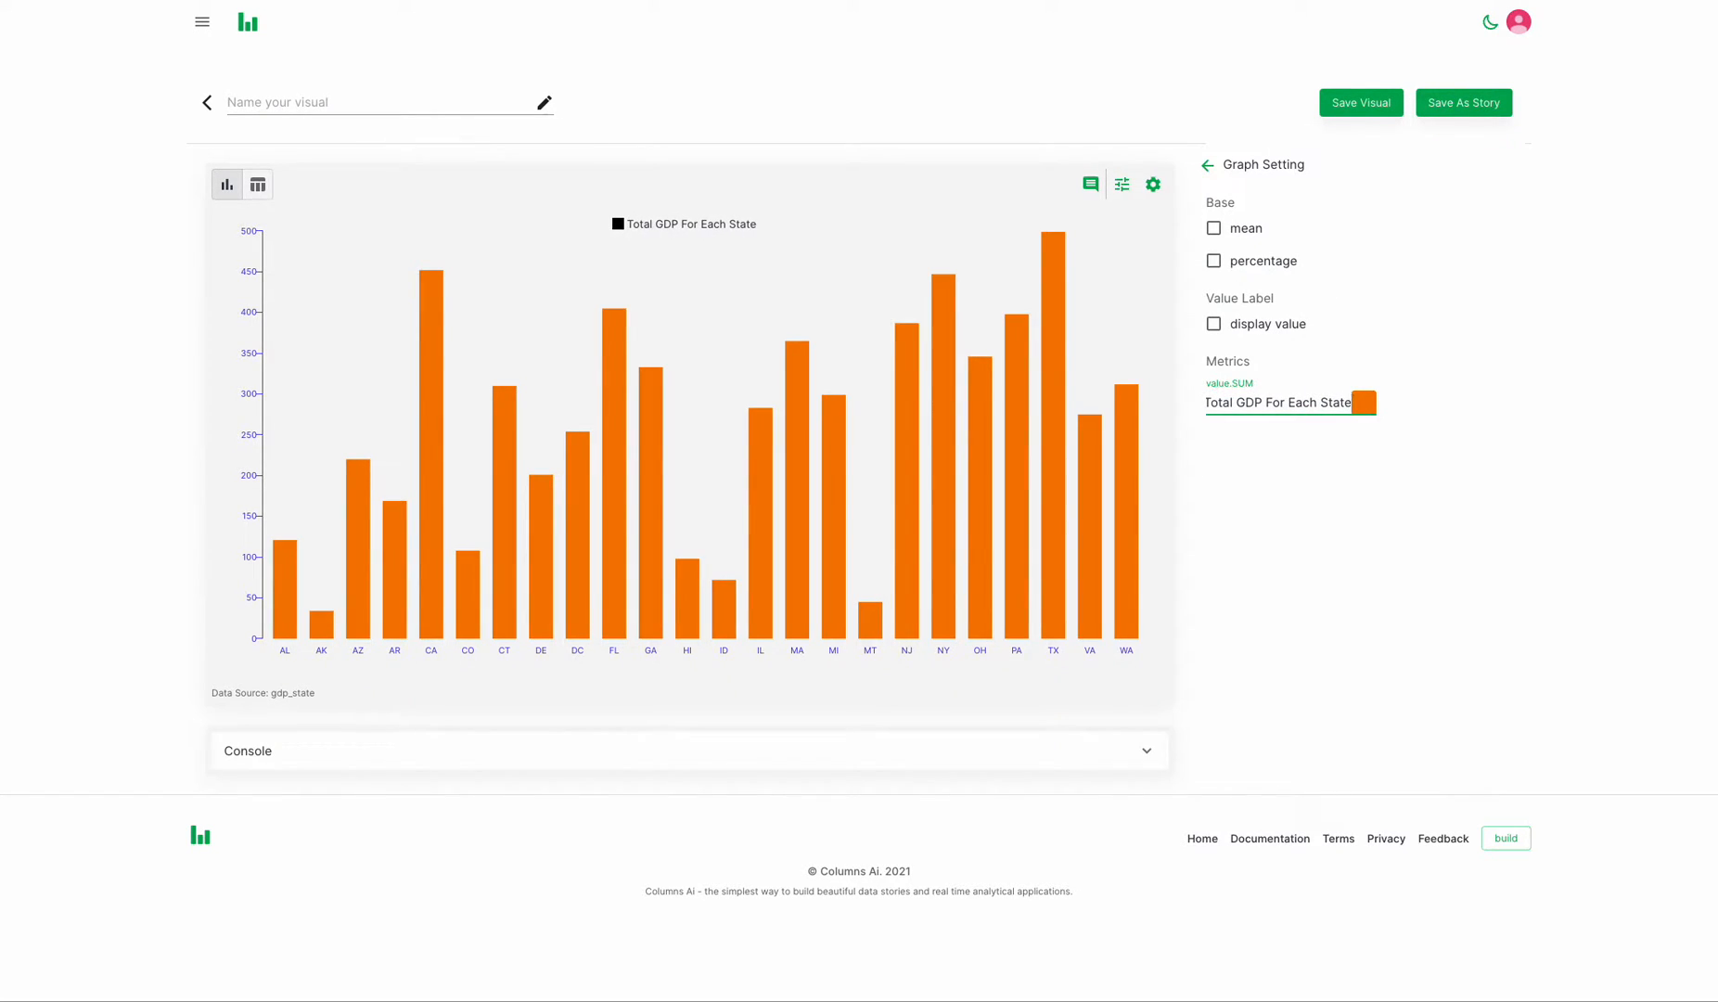
left_click(1487, 446)
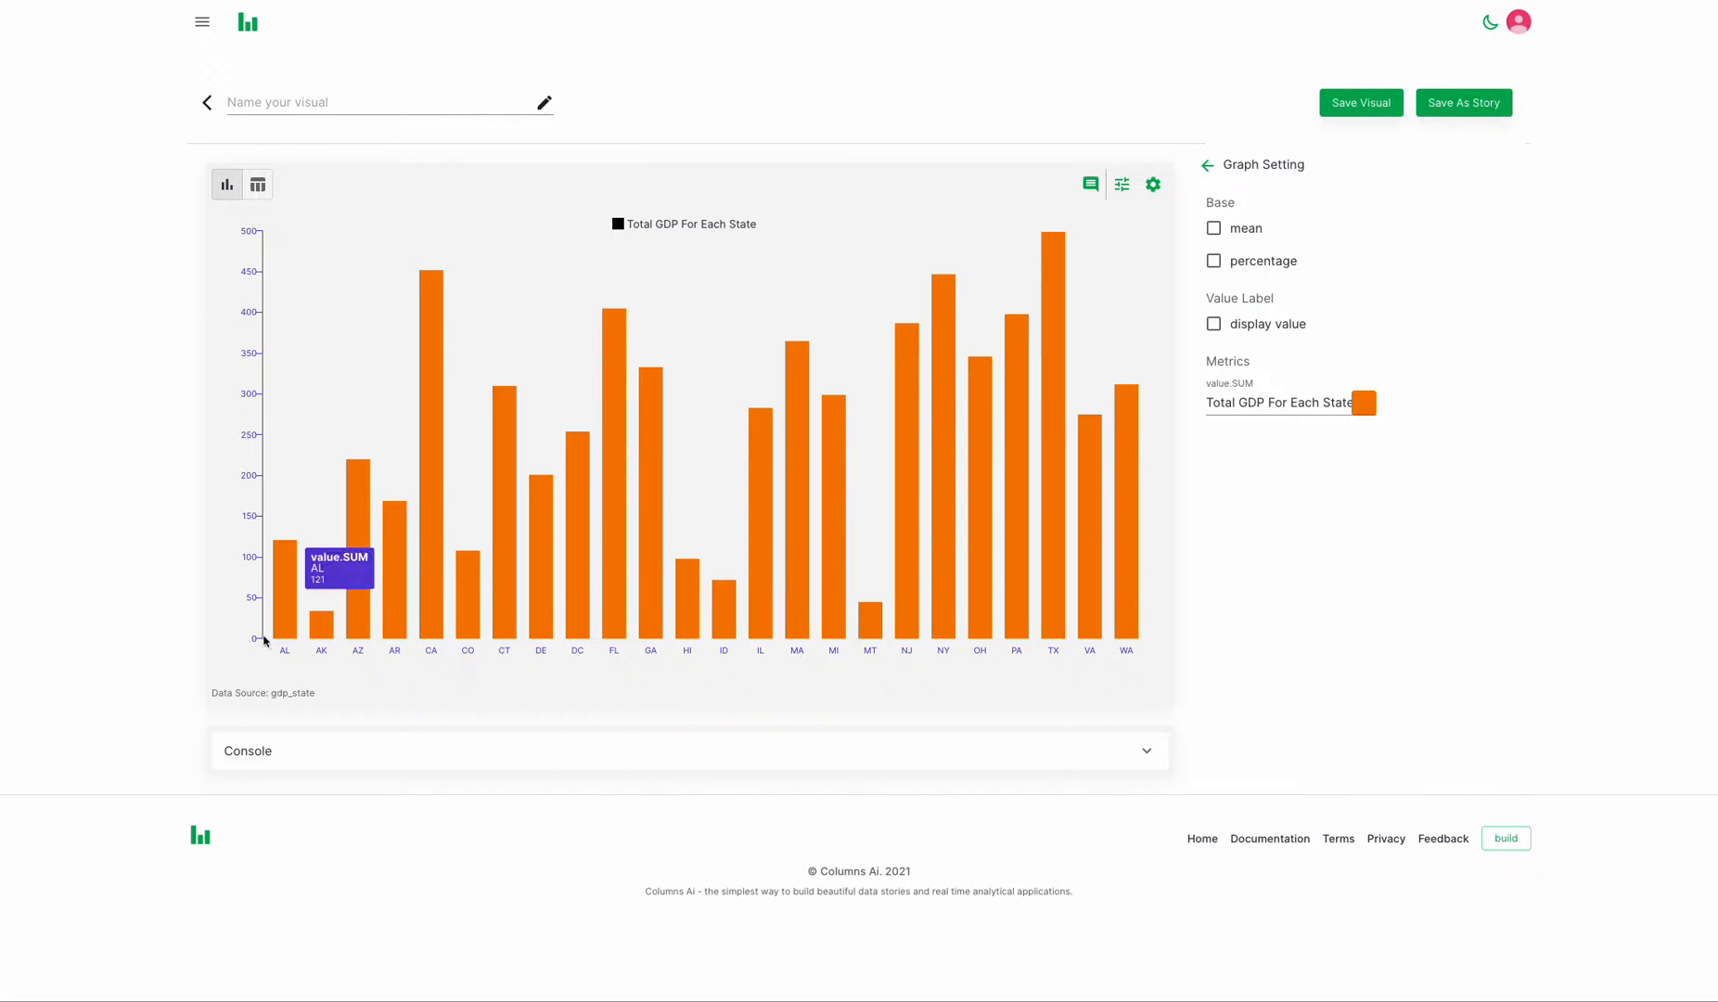
Base the columns on the mean as percentages and display their value labels
left_click(1215, 229)
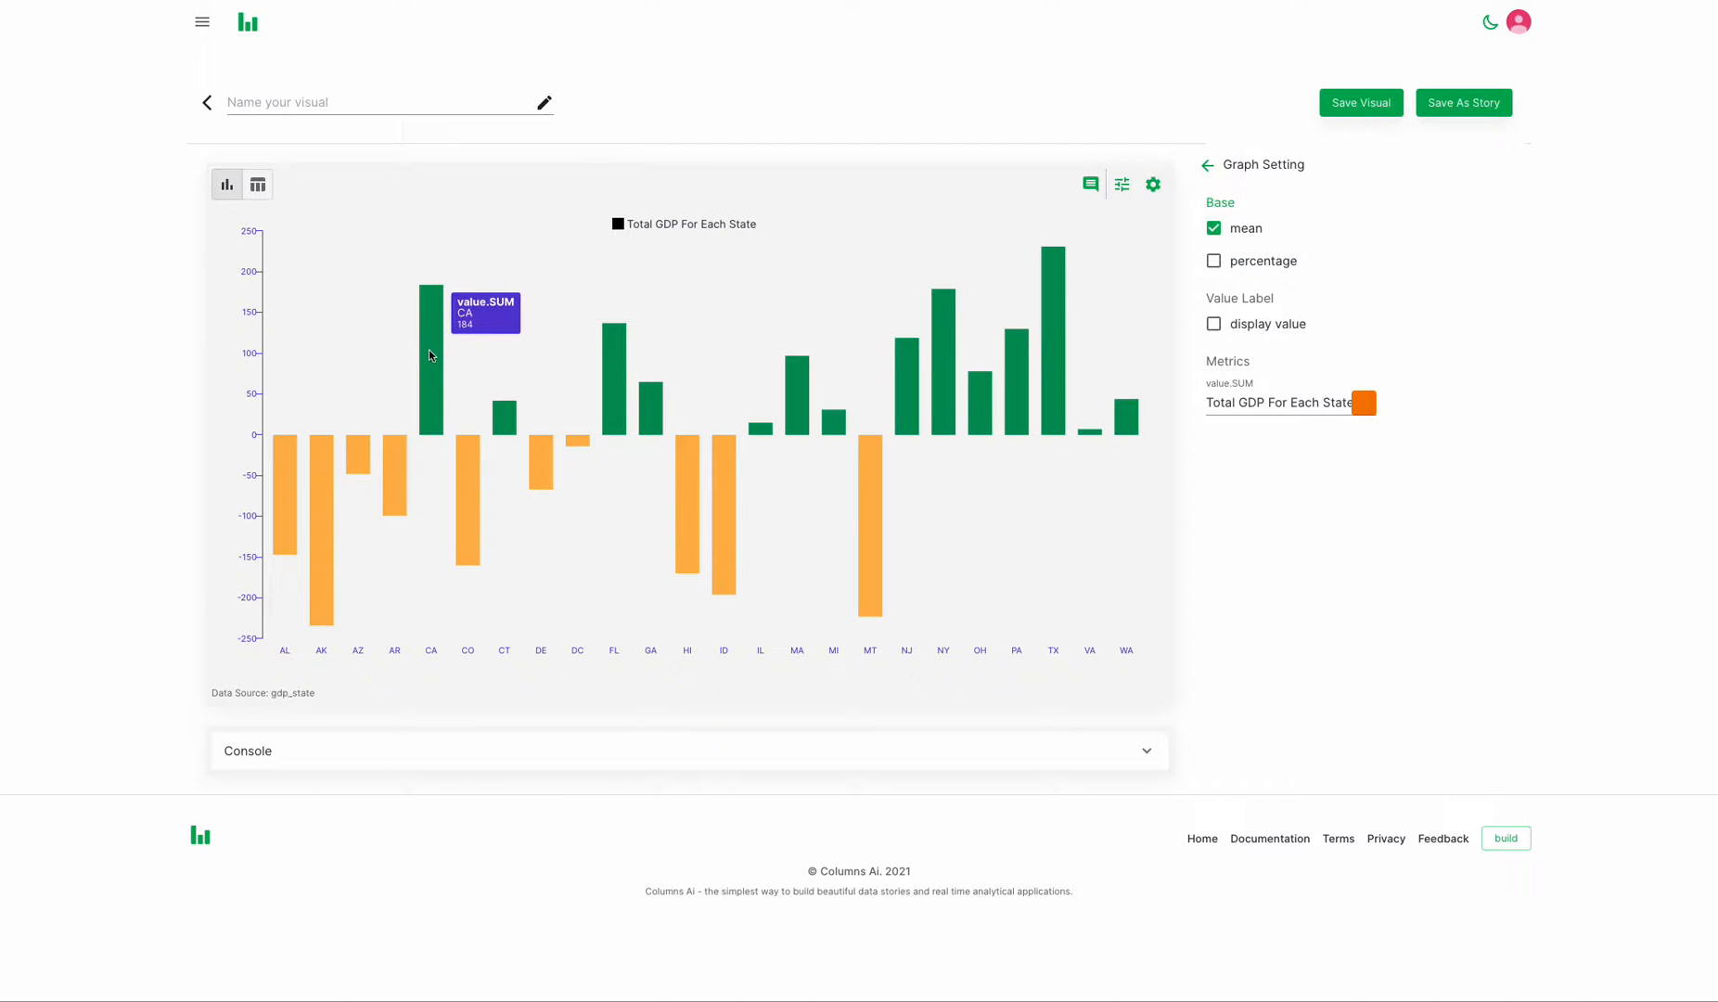
left_click(1214, 261)
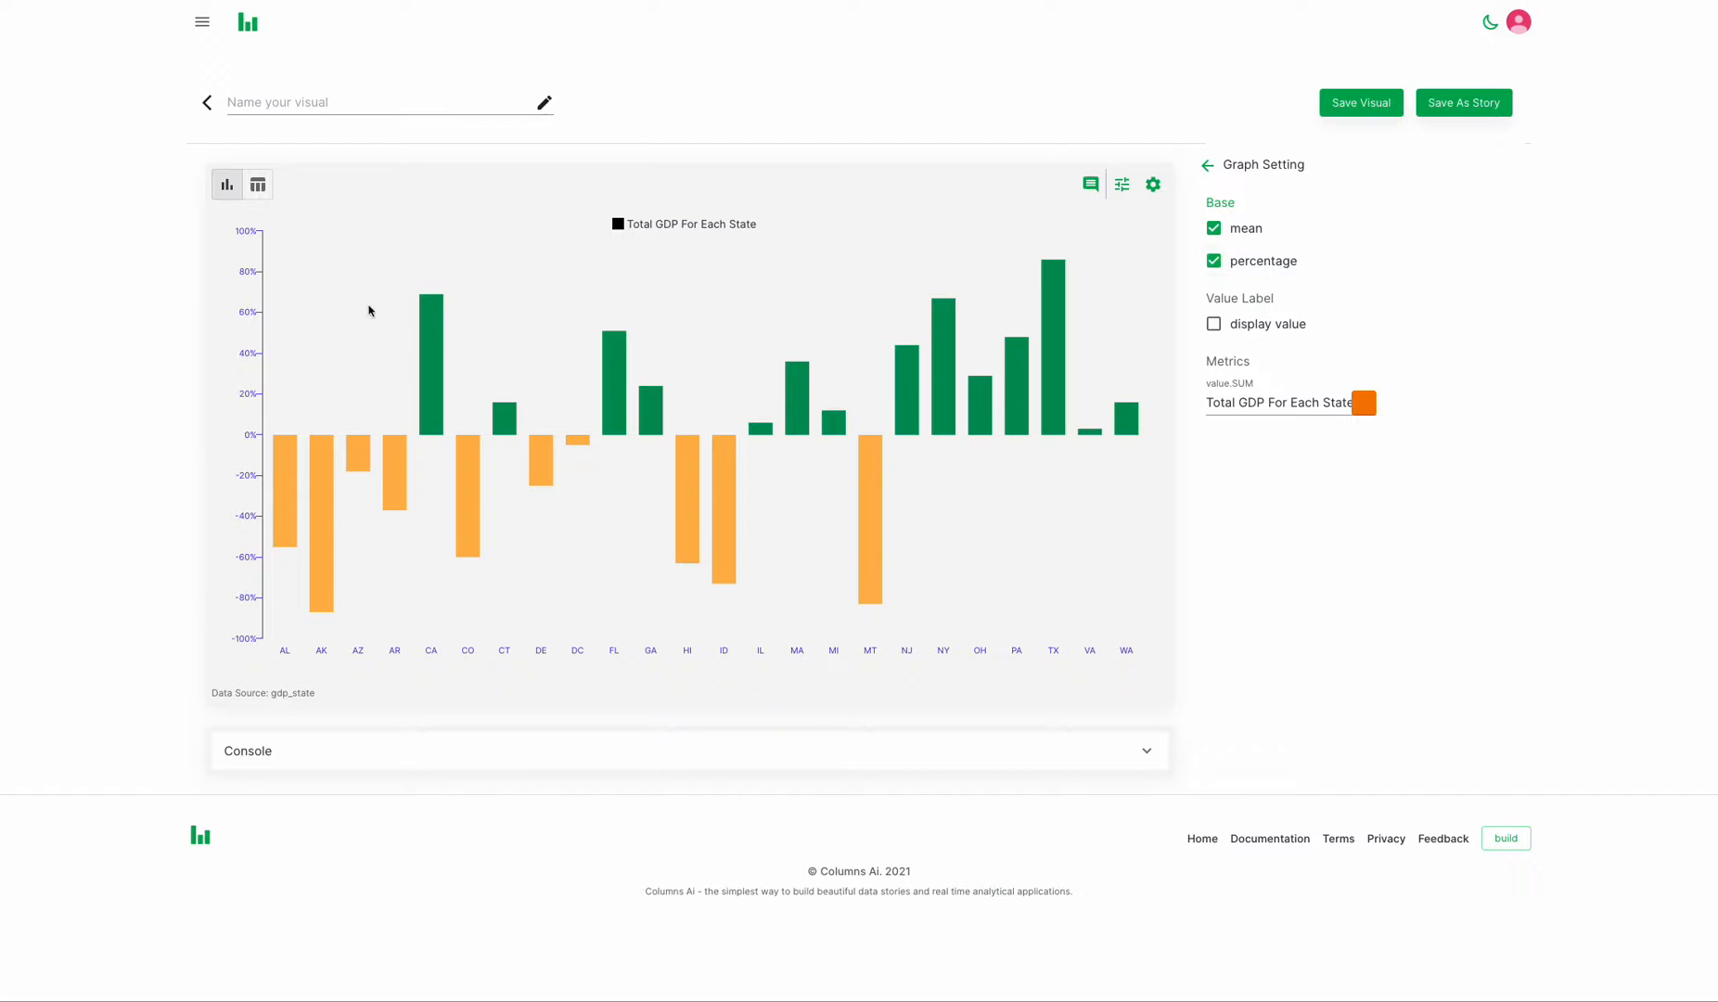
mouse_move(441, 316)
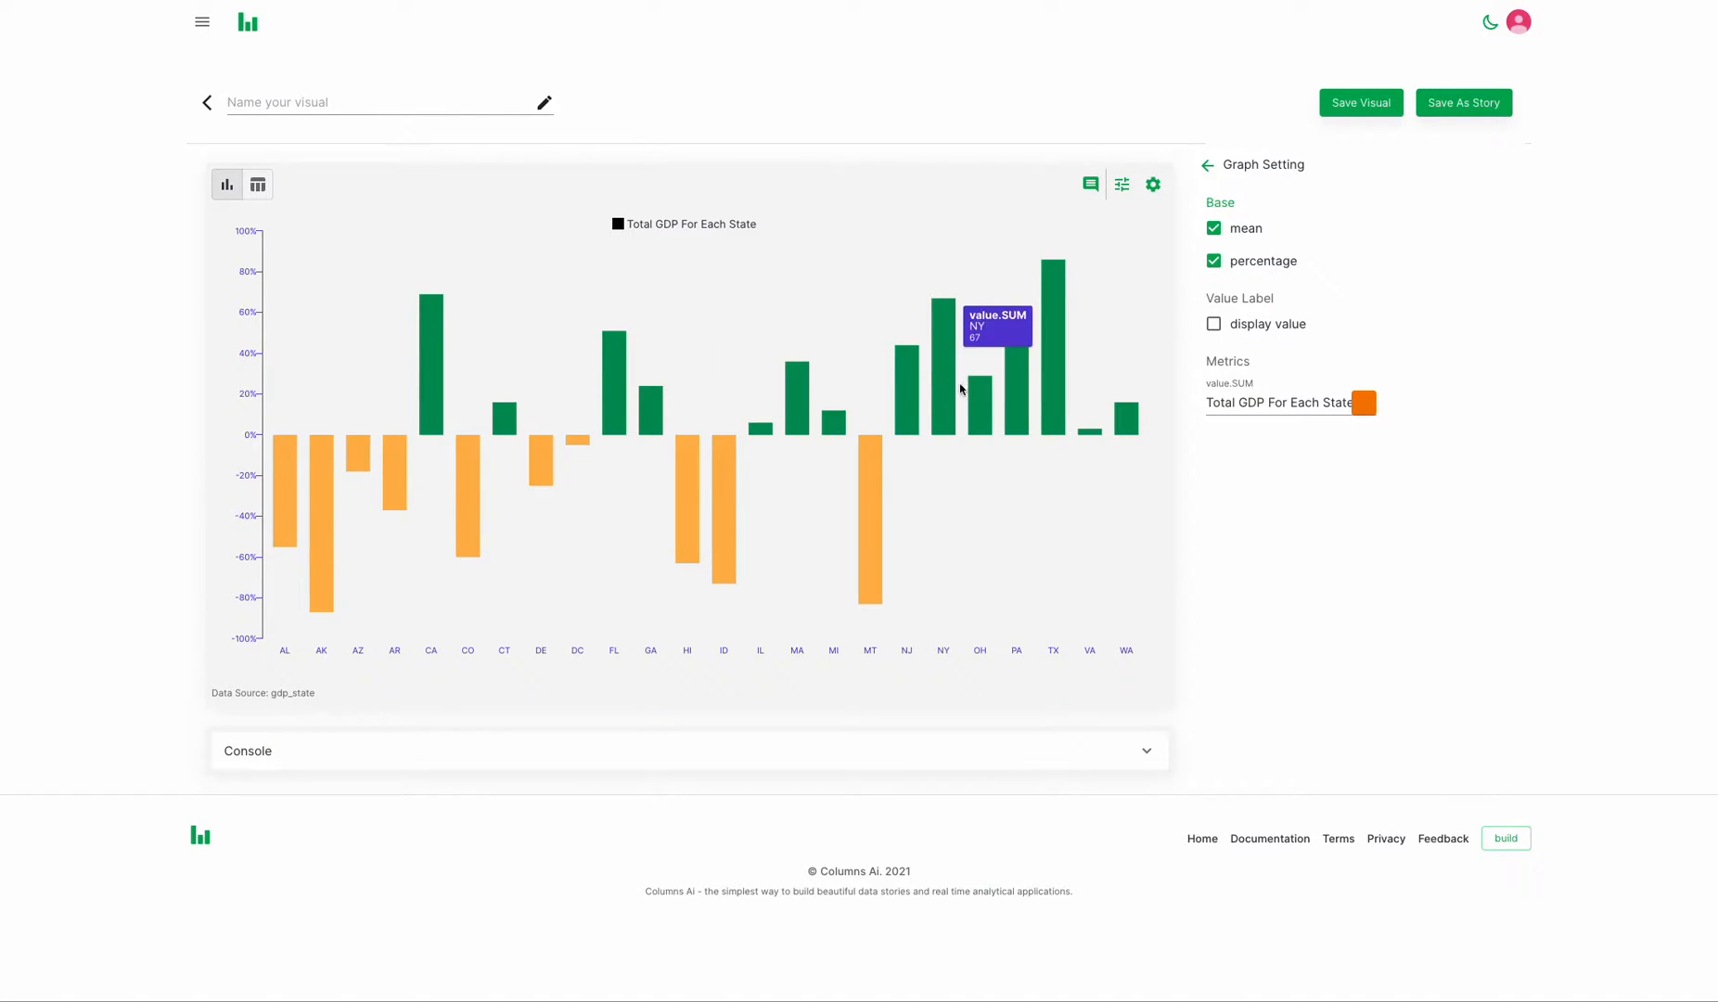
mouse_move(322, 571)
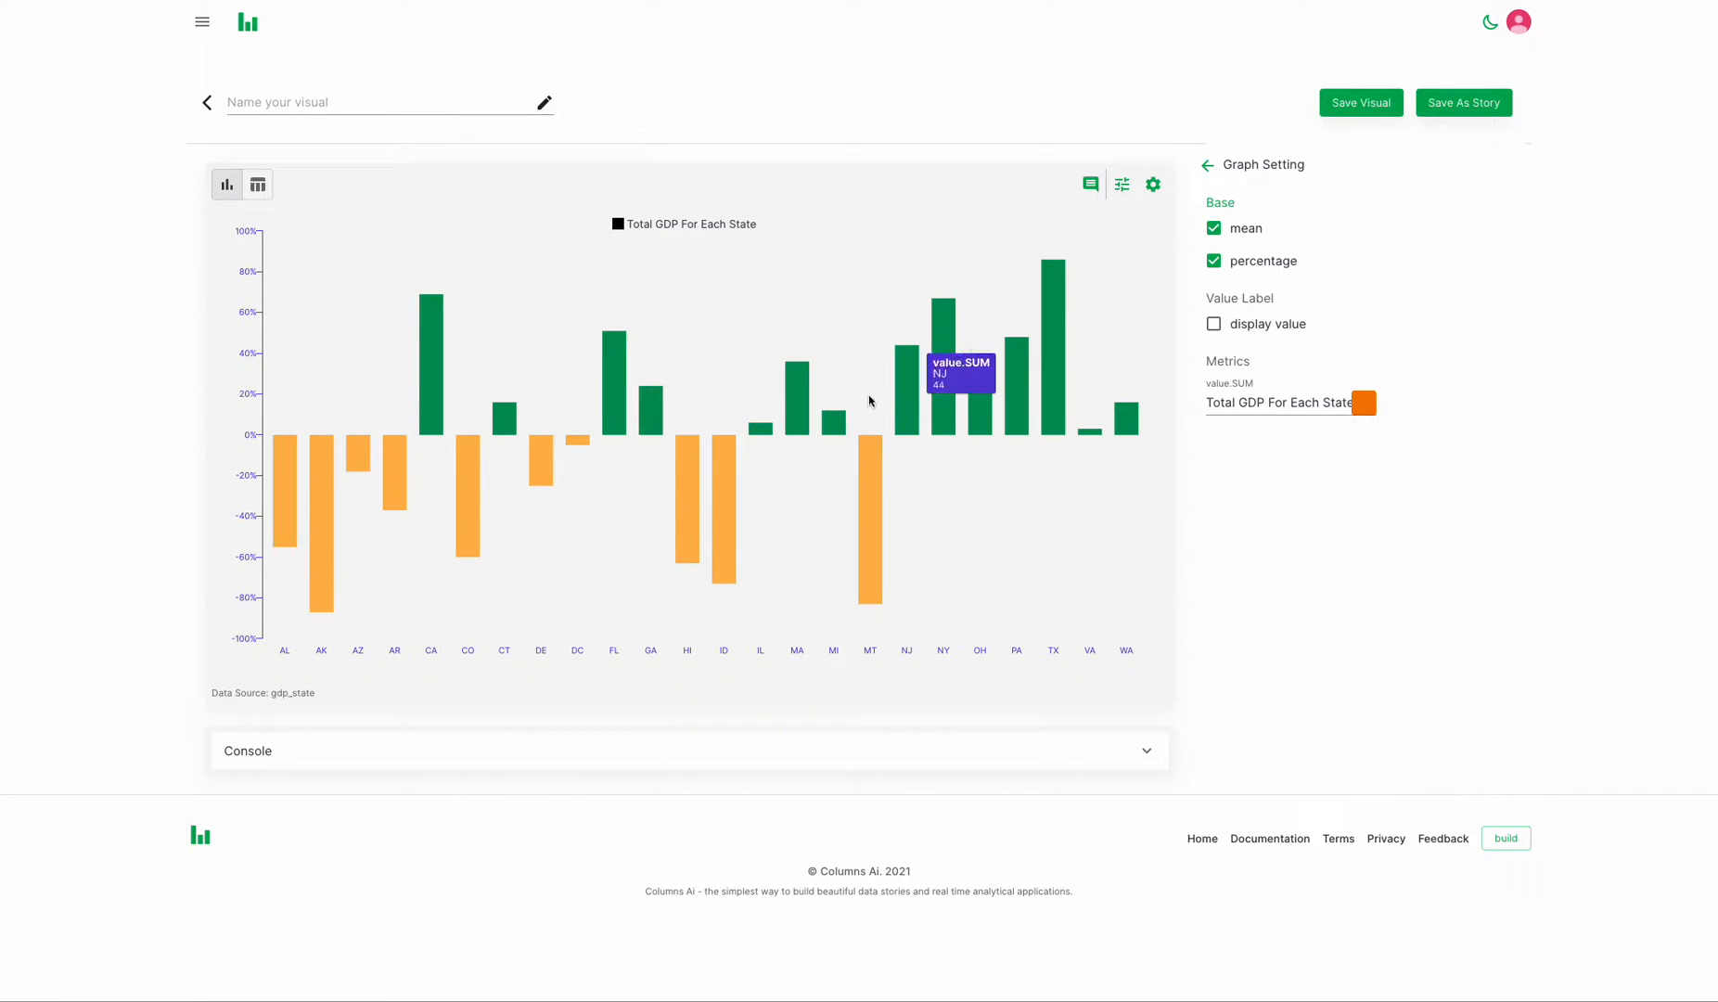
left_click(1214, 324)
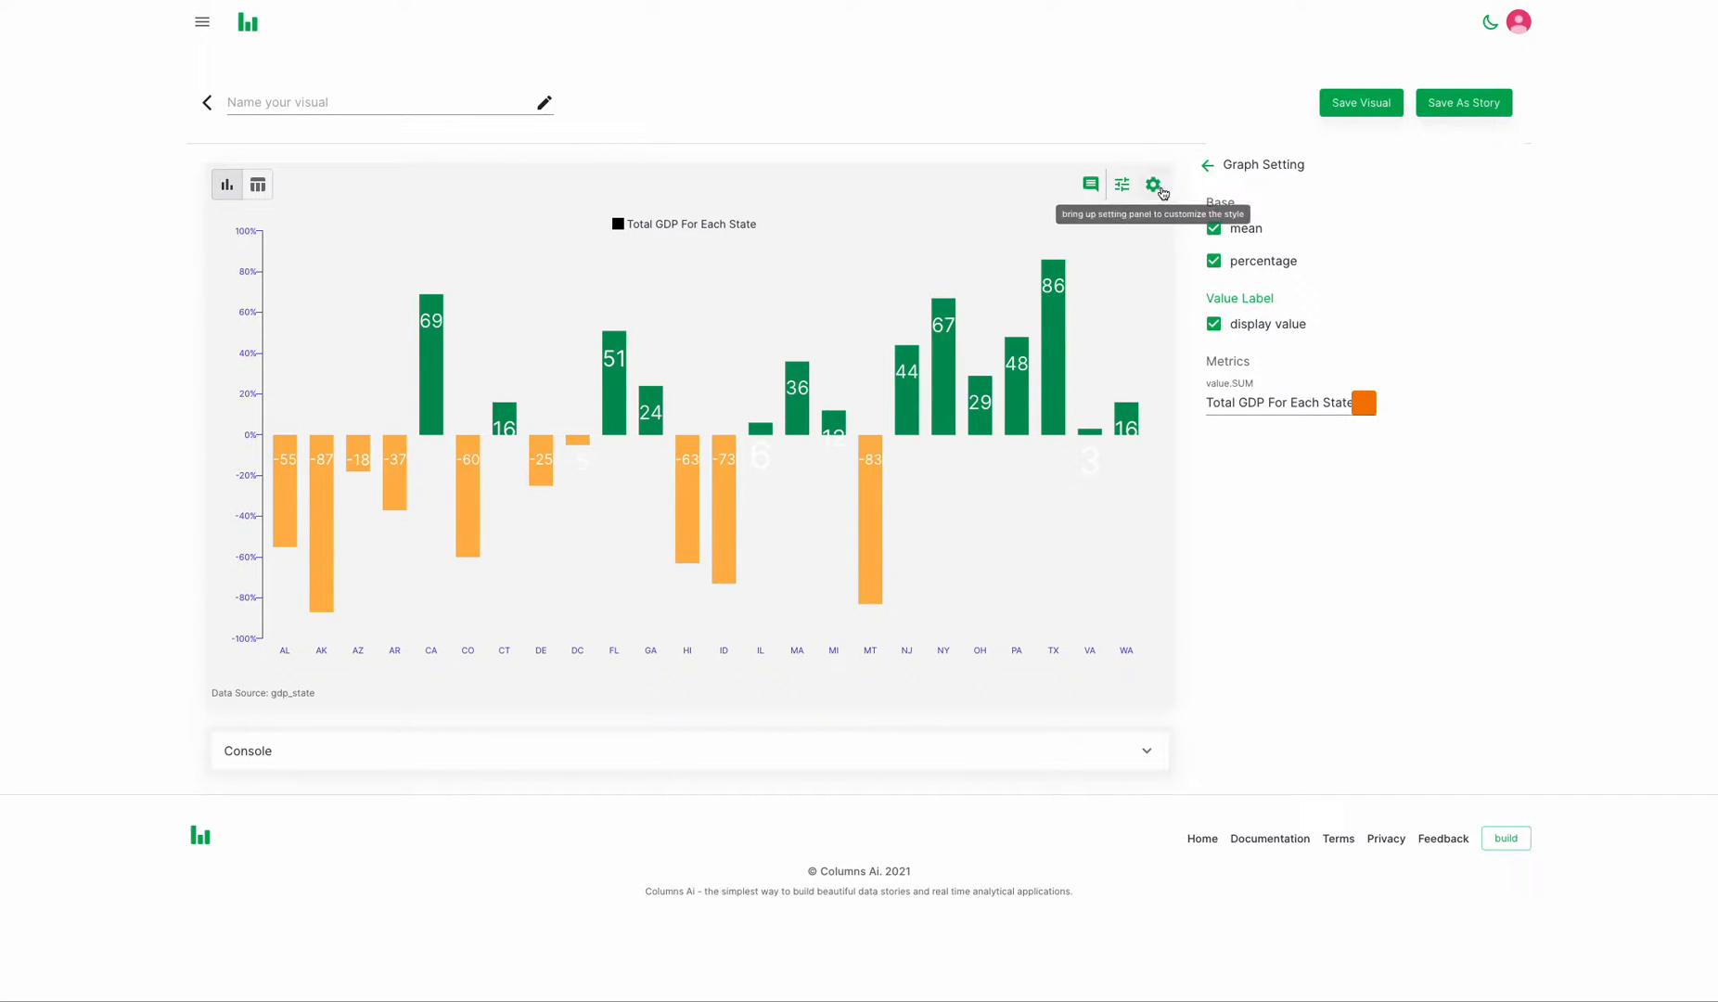
left_click(1204, 167)
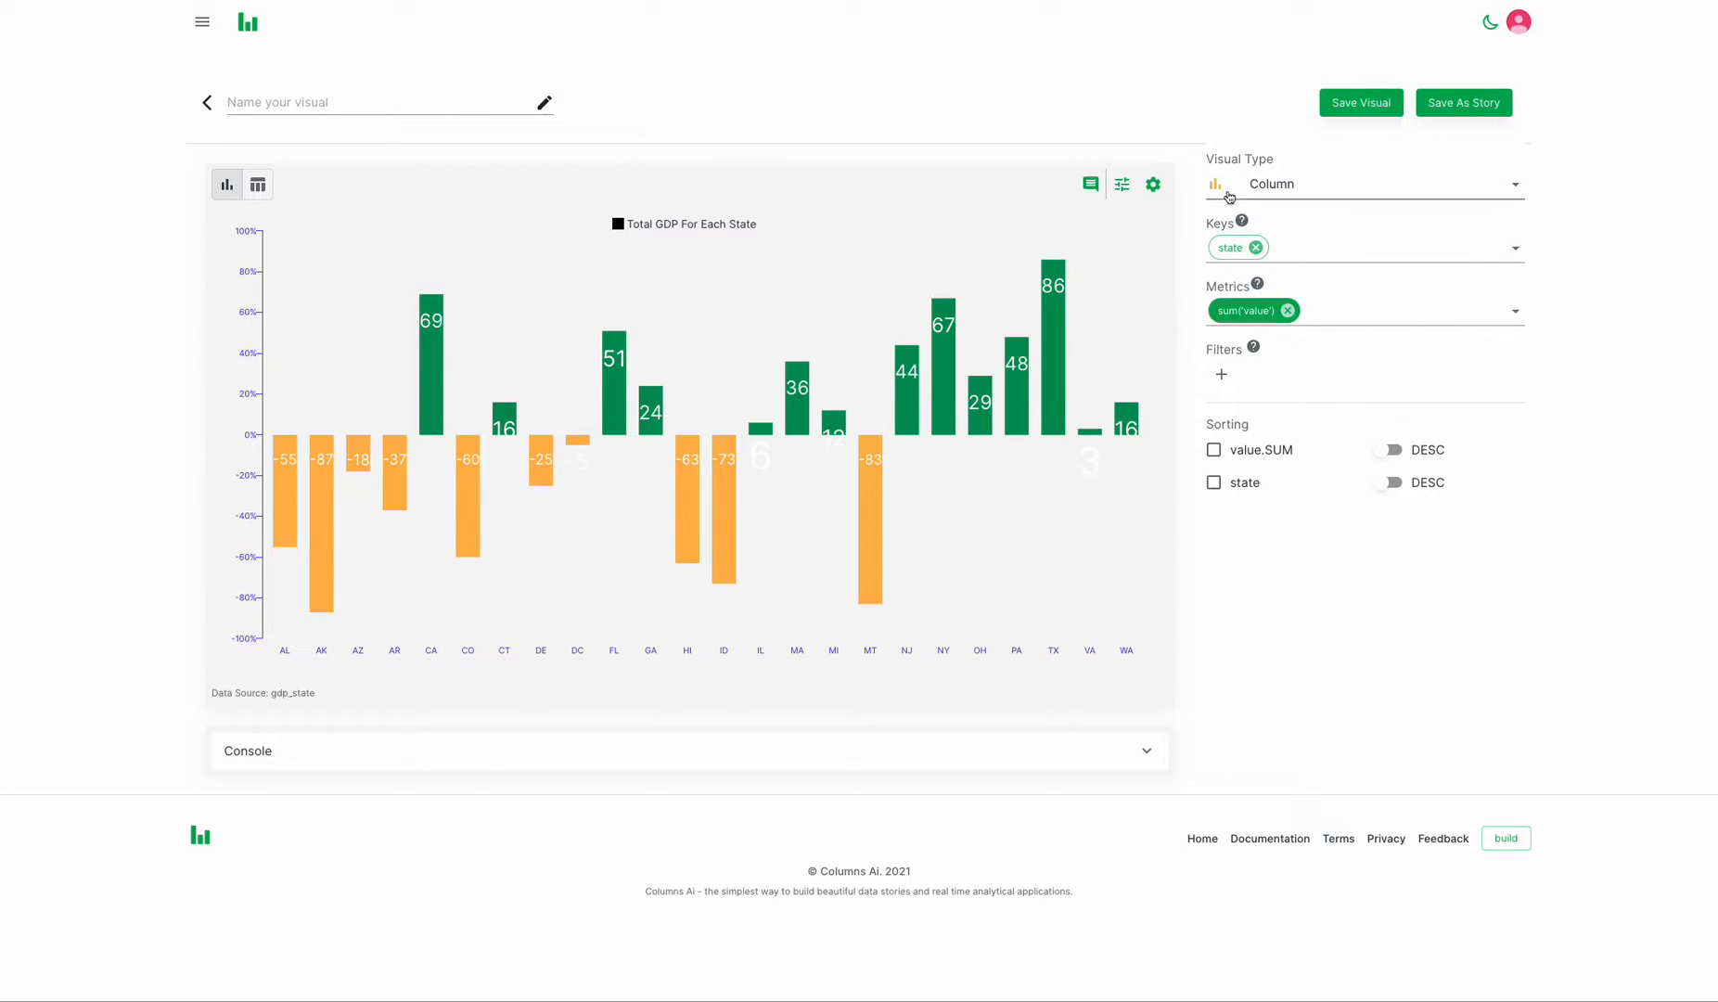
Change the visual type to Map and set the color scale's green start color to a brighter #0fe67b
left_click(1280, 184)
left_click(1289, 417)
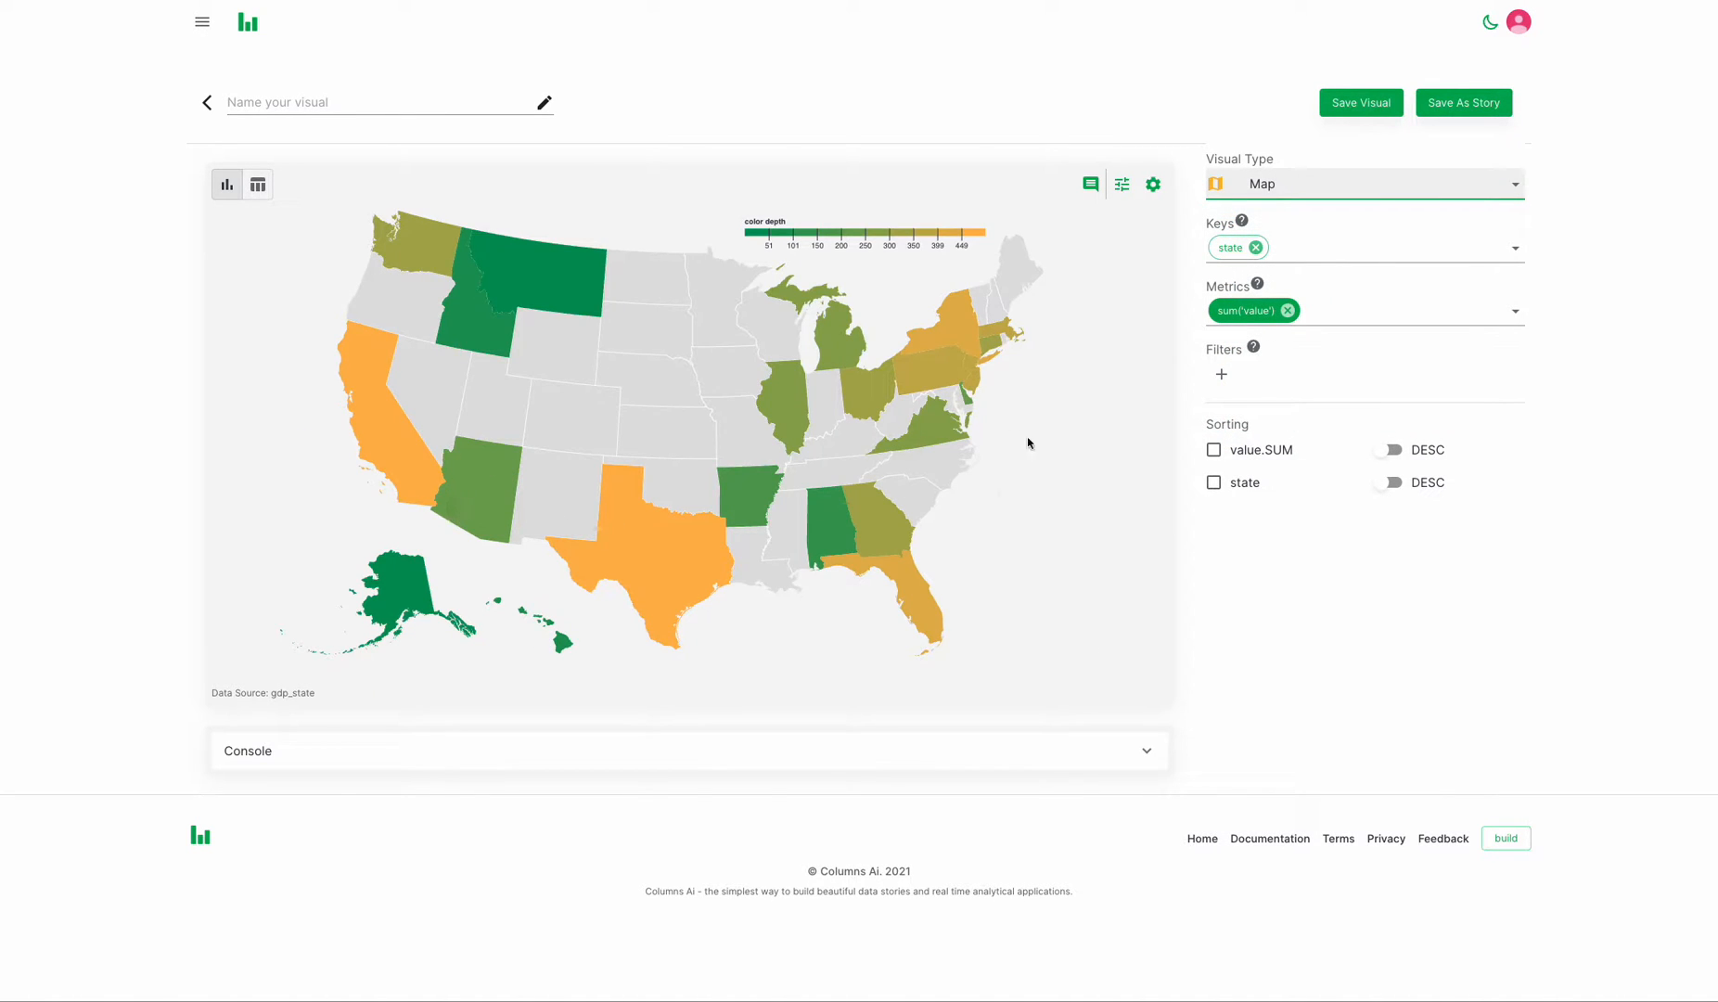
left_click(1153, 186)
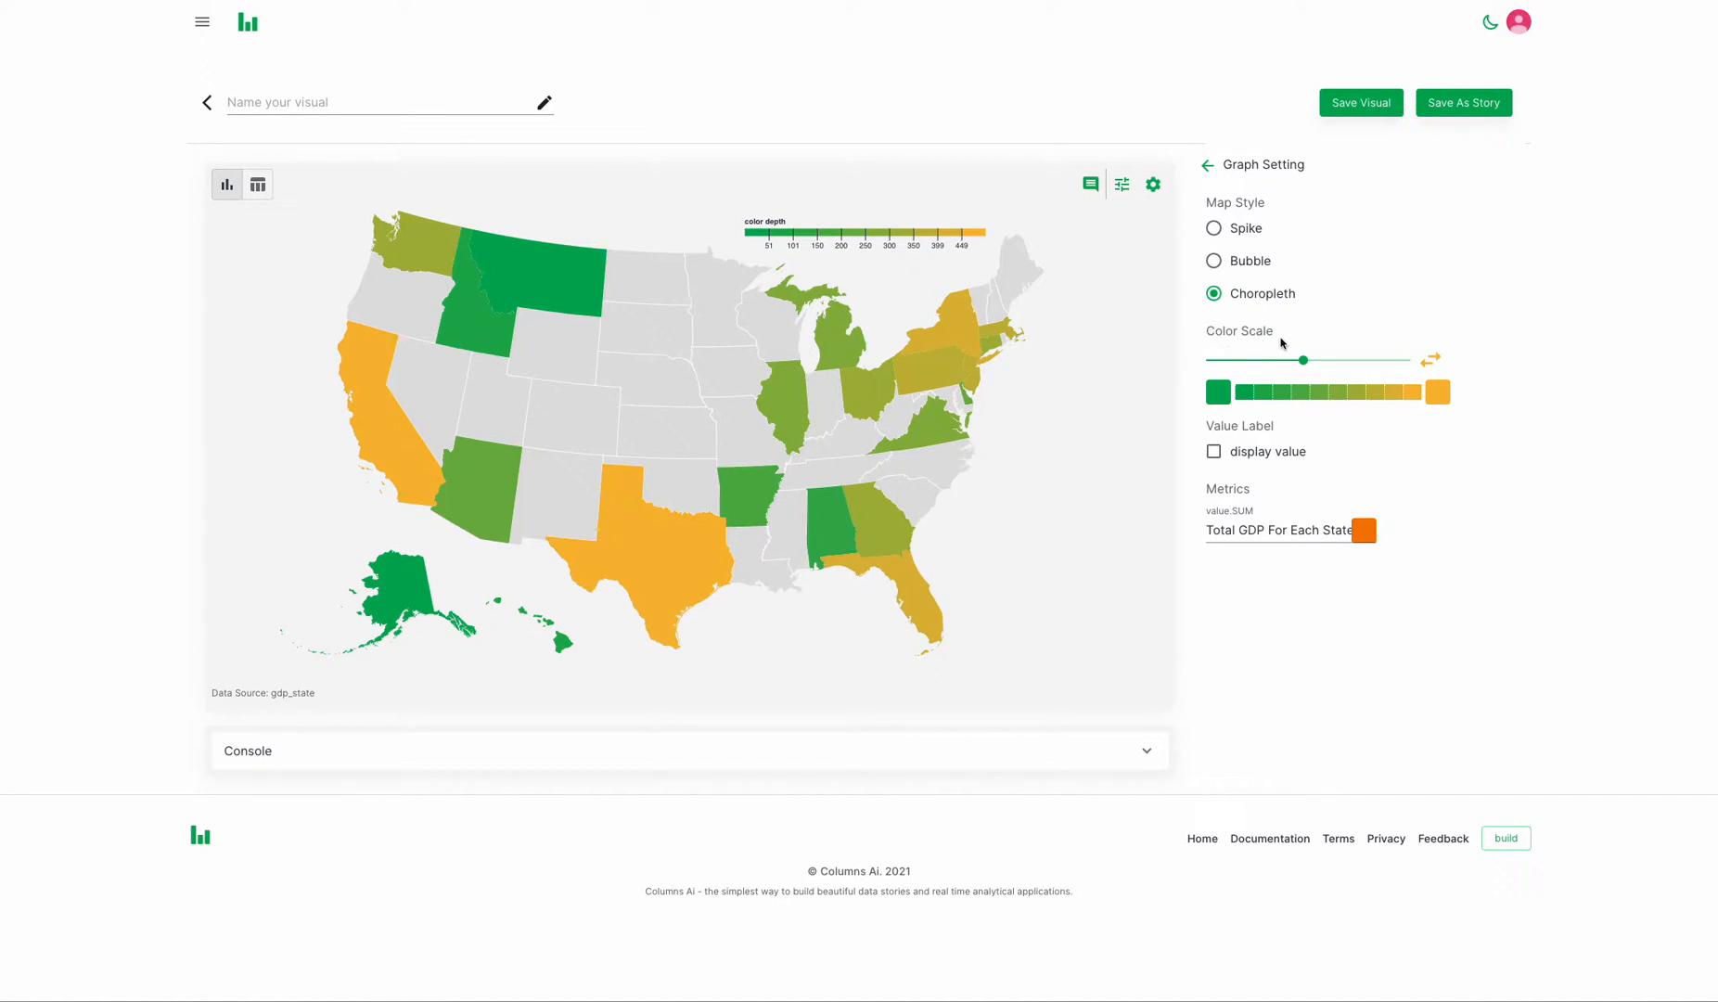
left_click(1219, 393)
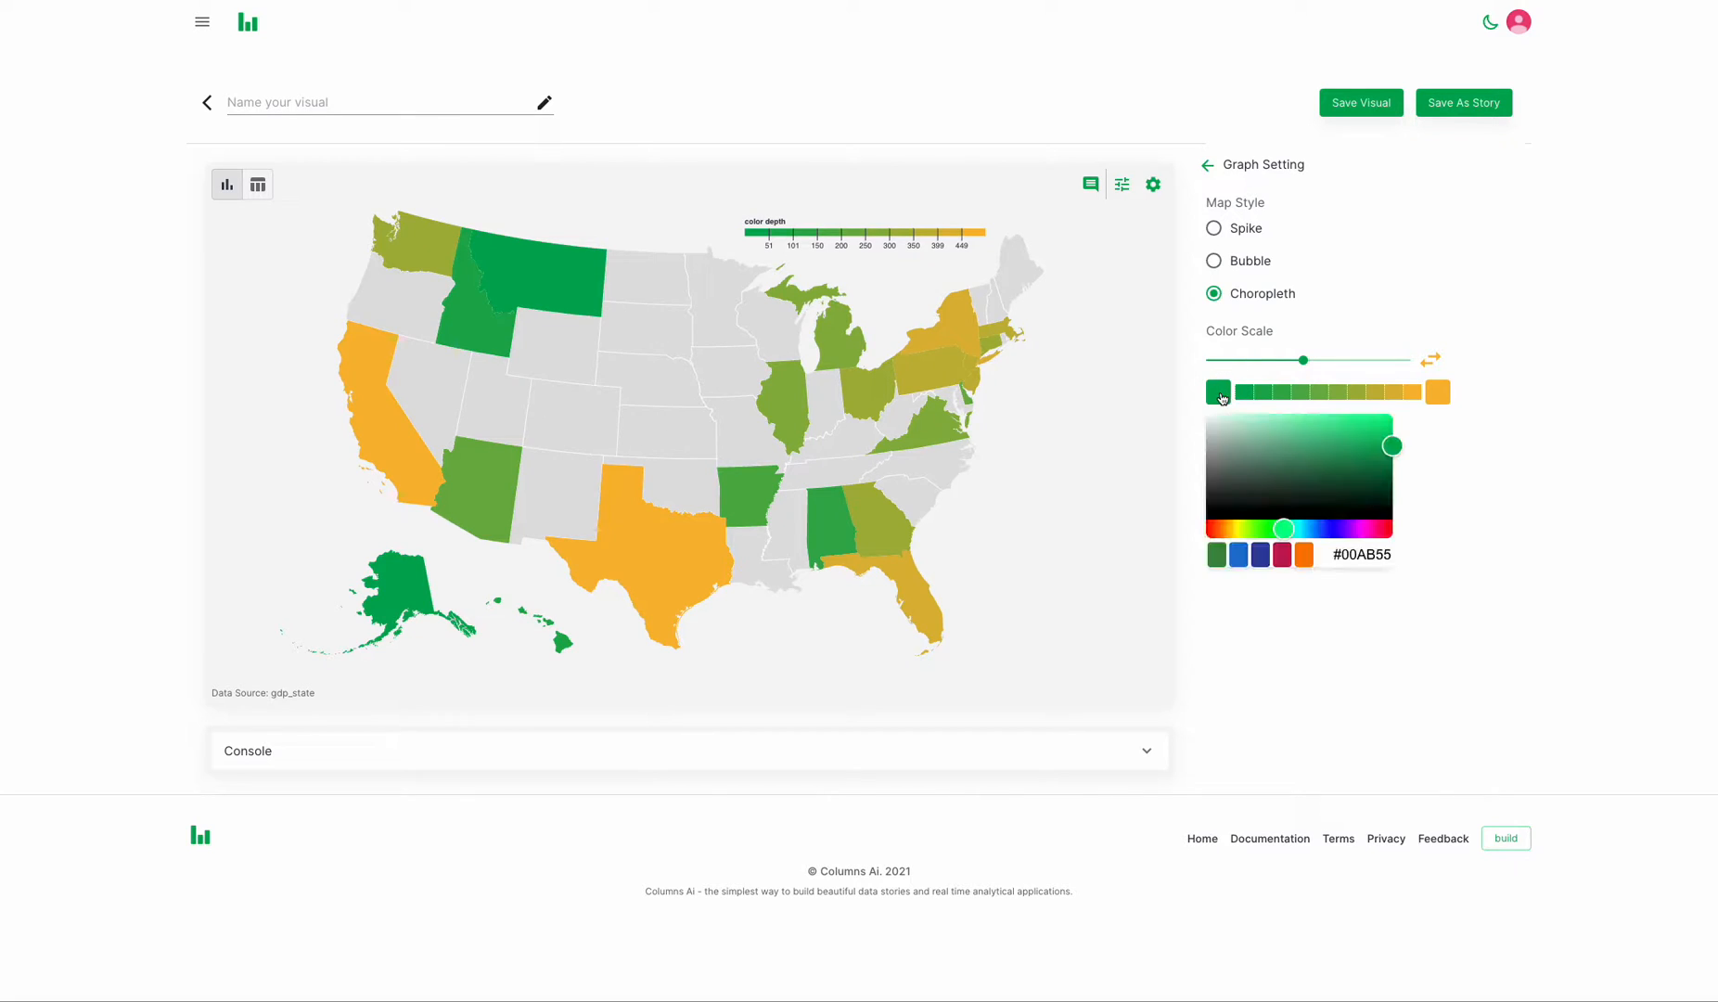
left_click_drag(1380, 442, 1381, 426)
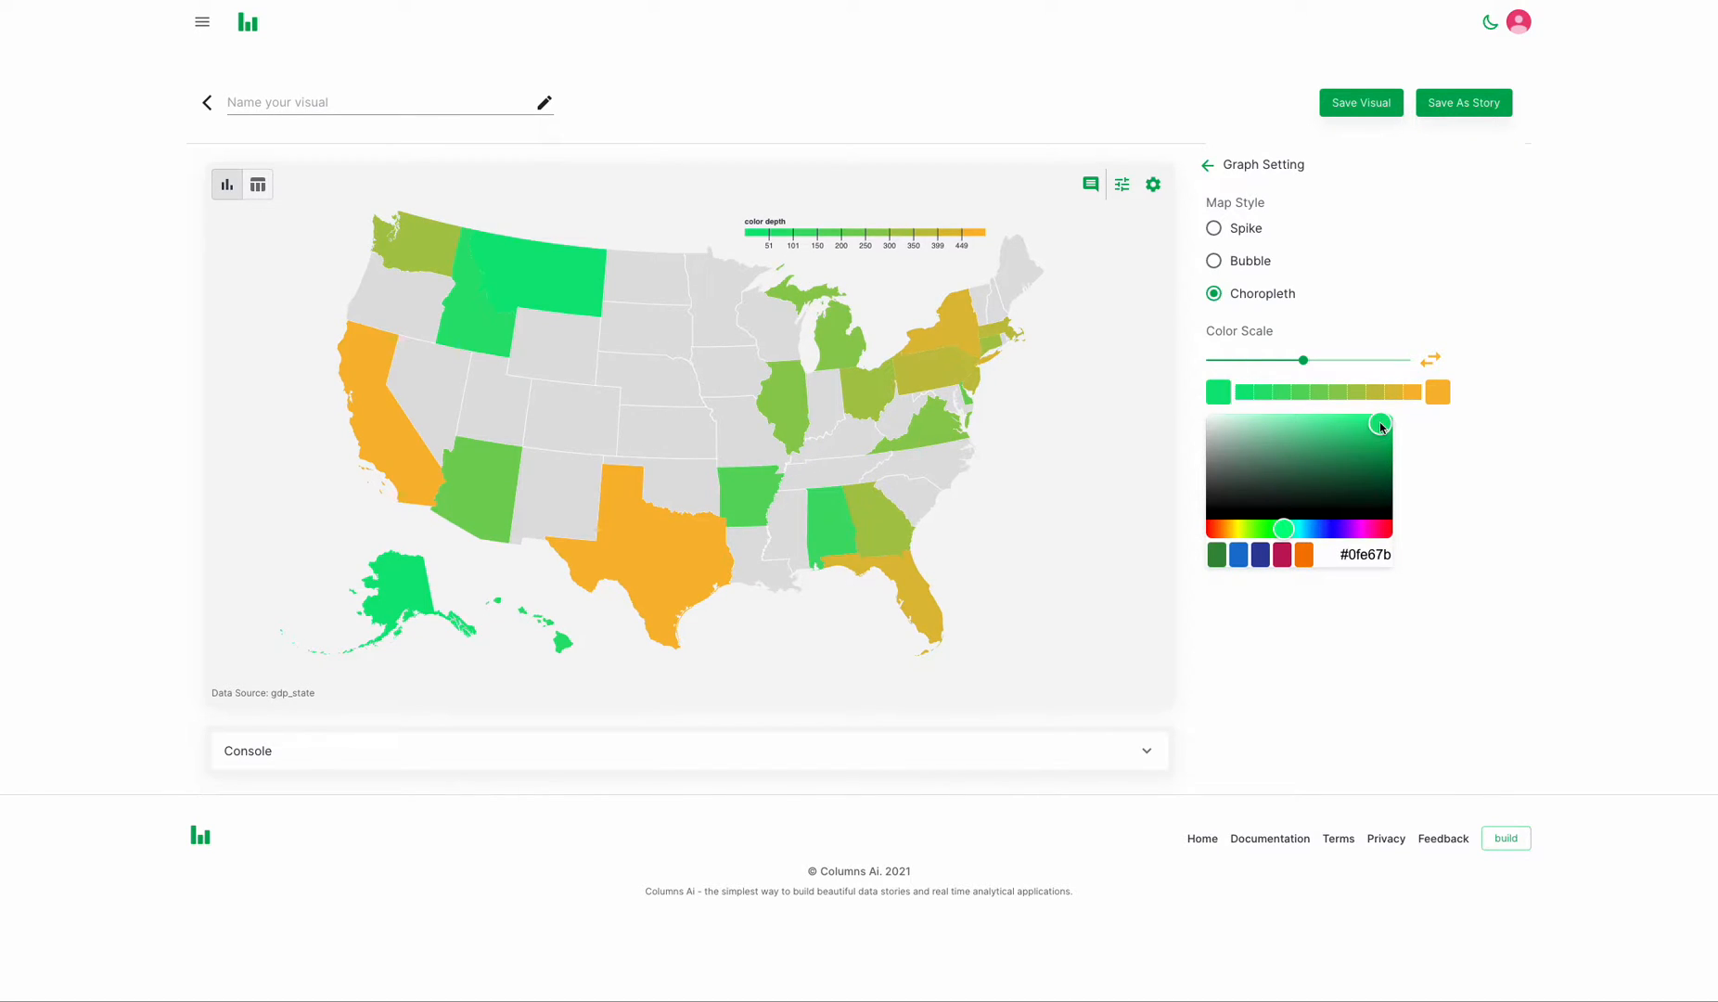
left_click(1475, 445)
Set the color scale's end color to a darker, more saturated orange
left_click(1440, 393)
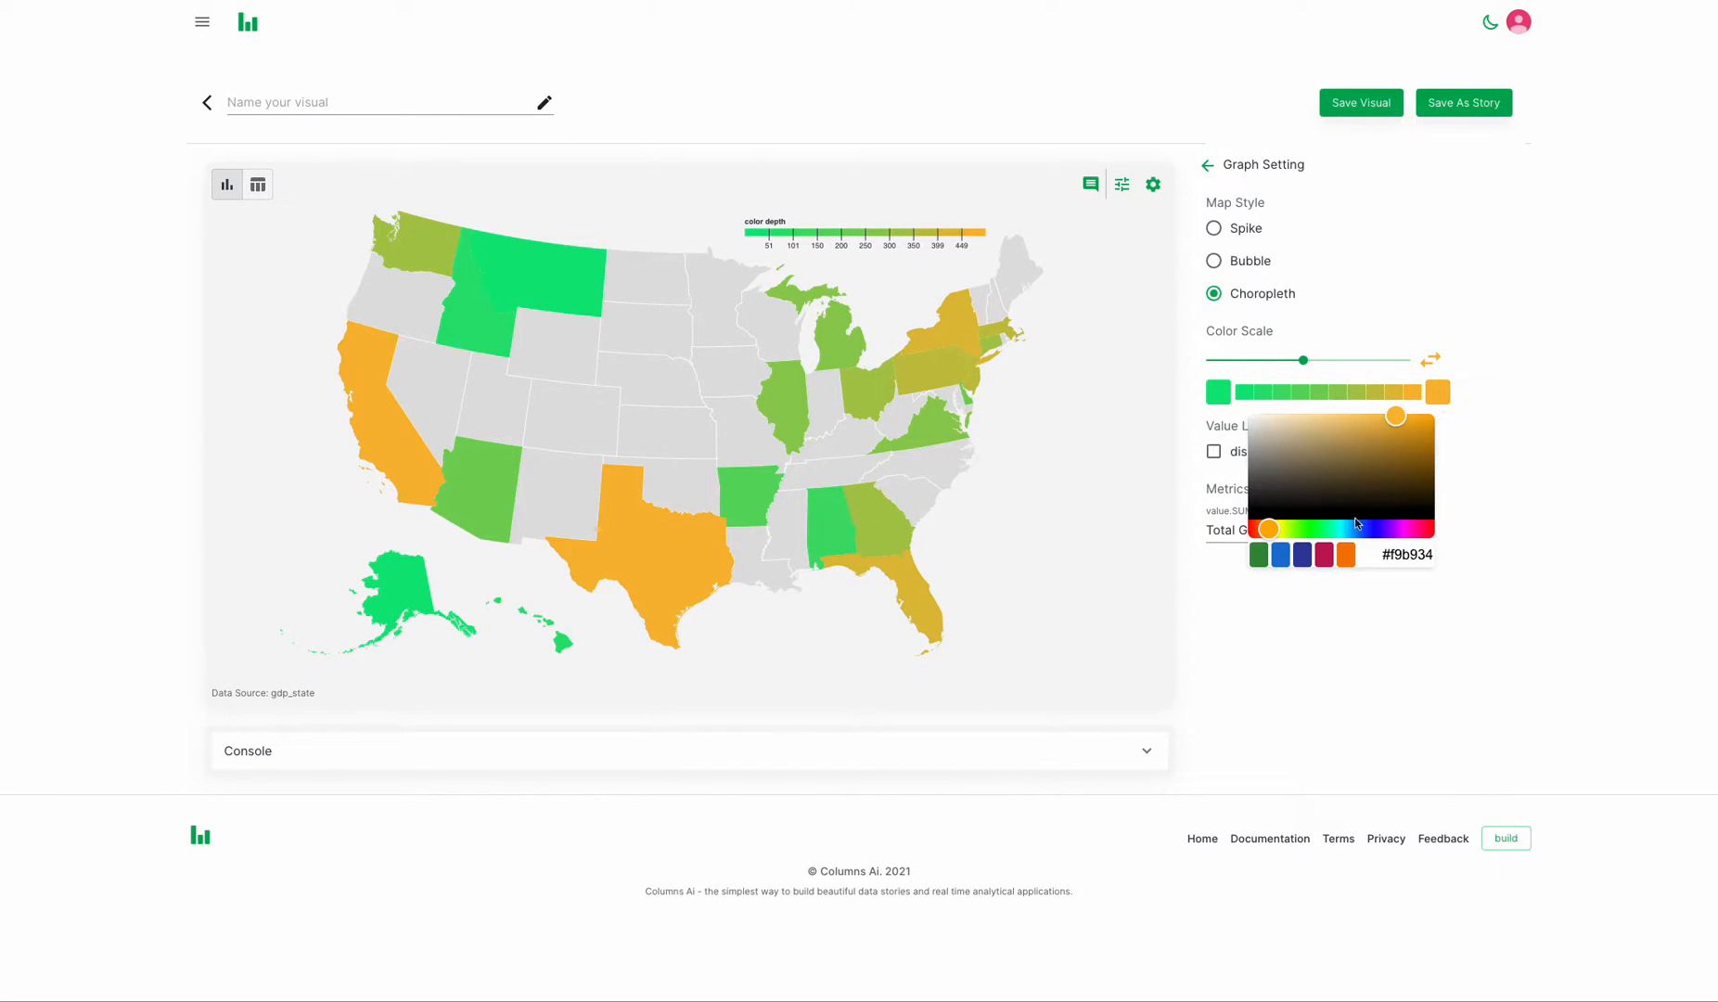
left_click_drag(1429, 442, 1430, 425)
left_click(1543, 444)
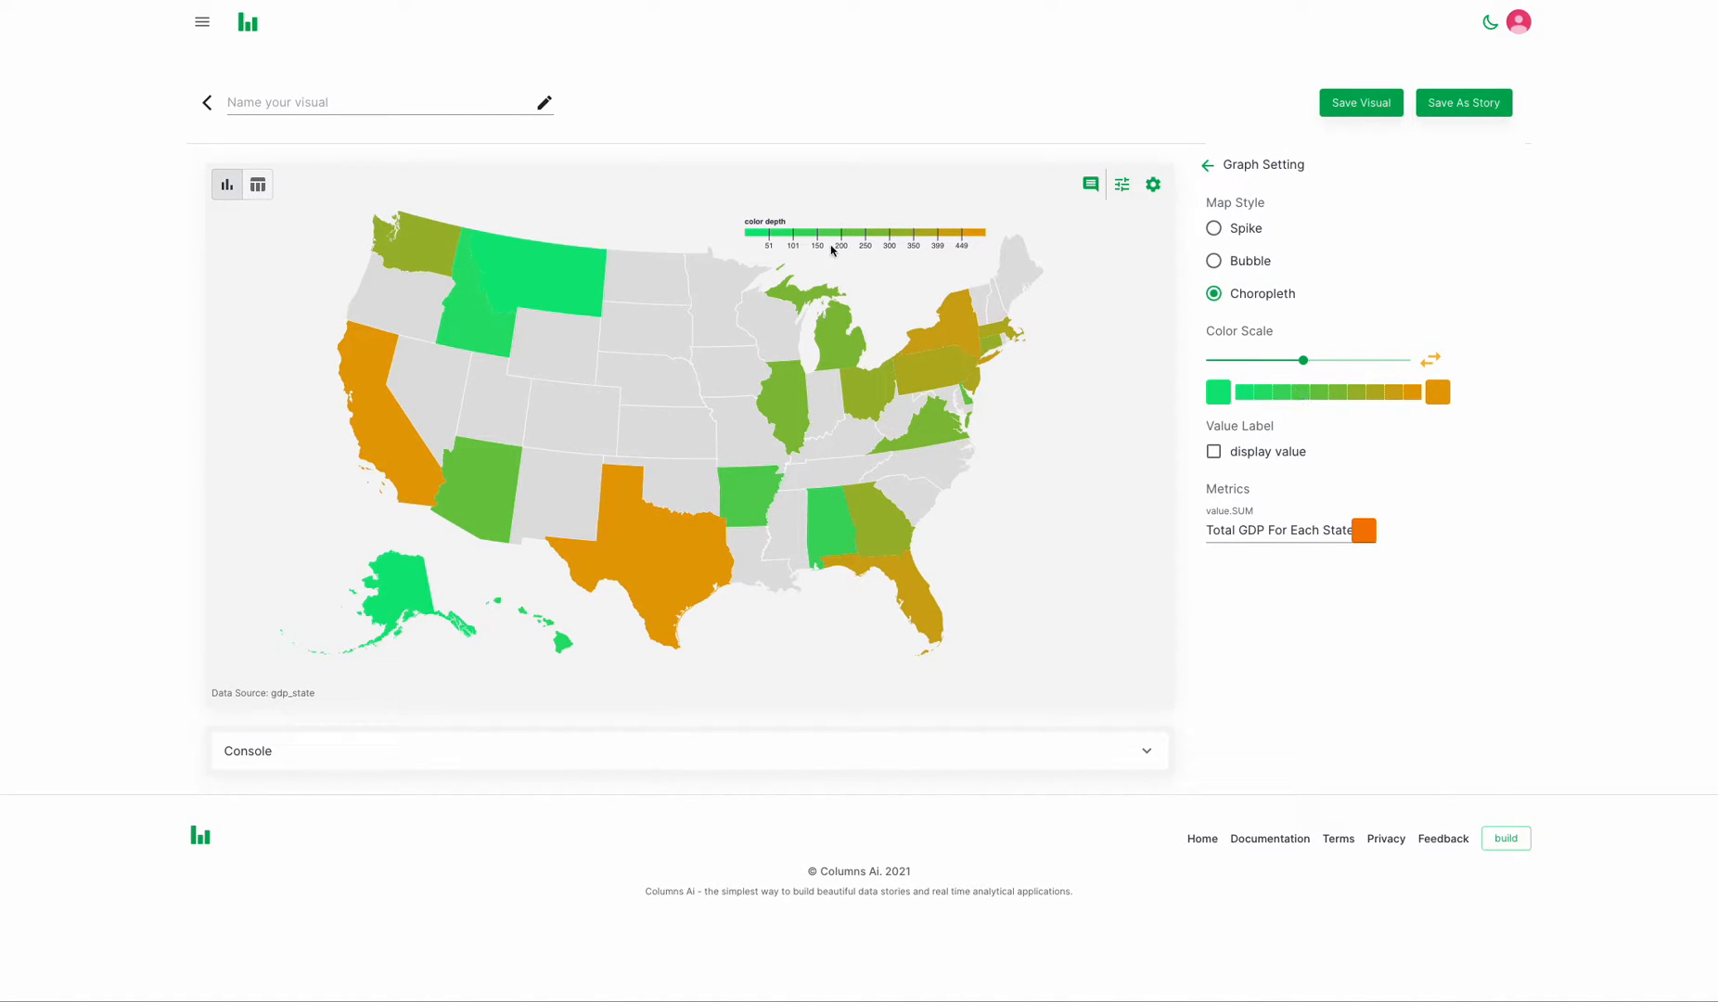
Try the map's color scale with 6, 3 and 18 steps, and leave it at 13 steps
left_click(1258, 361)
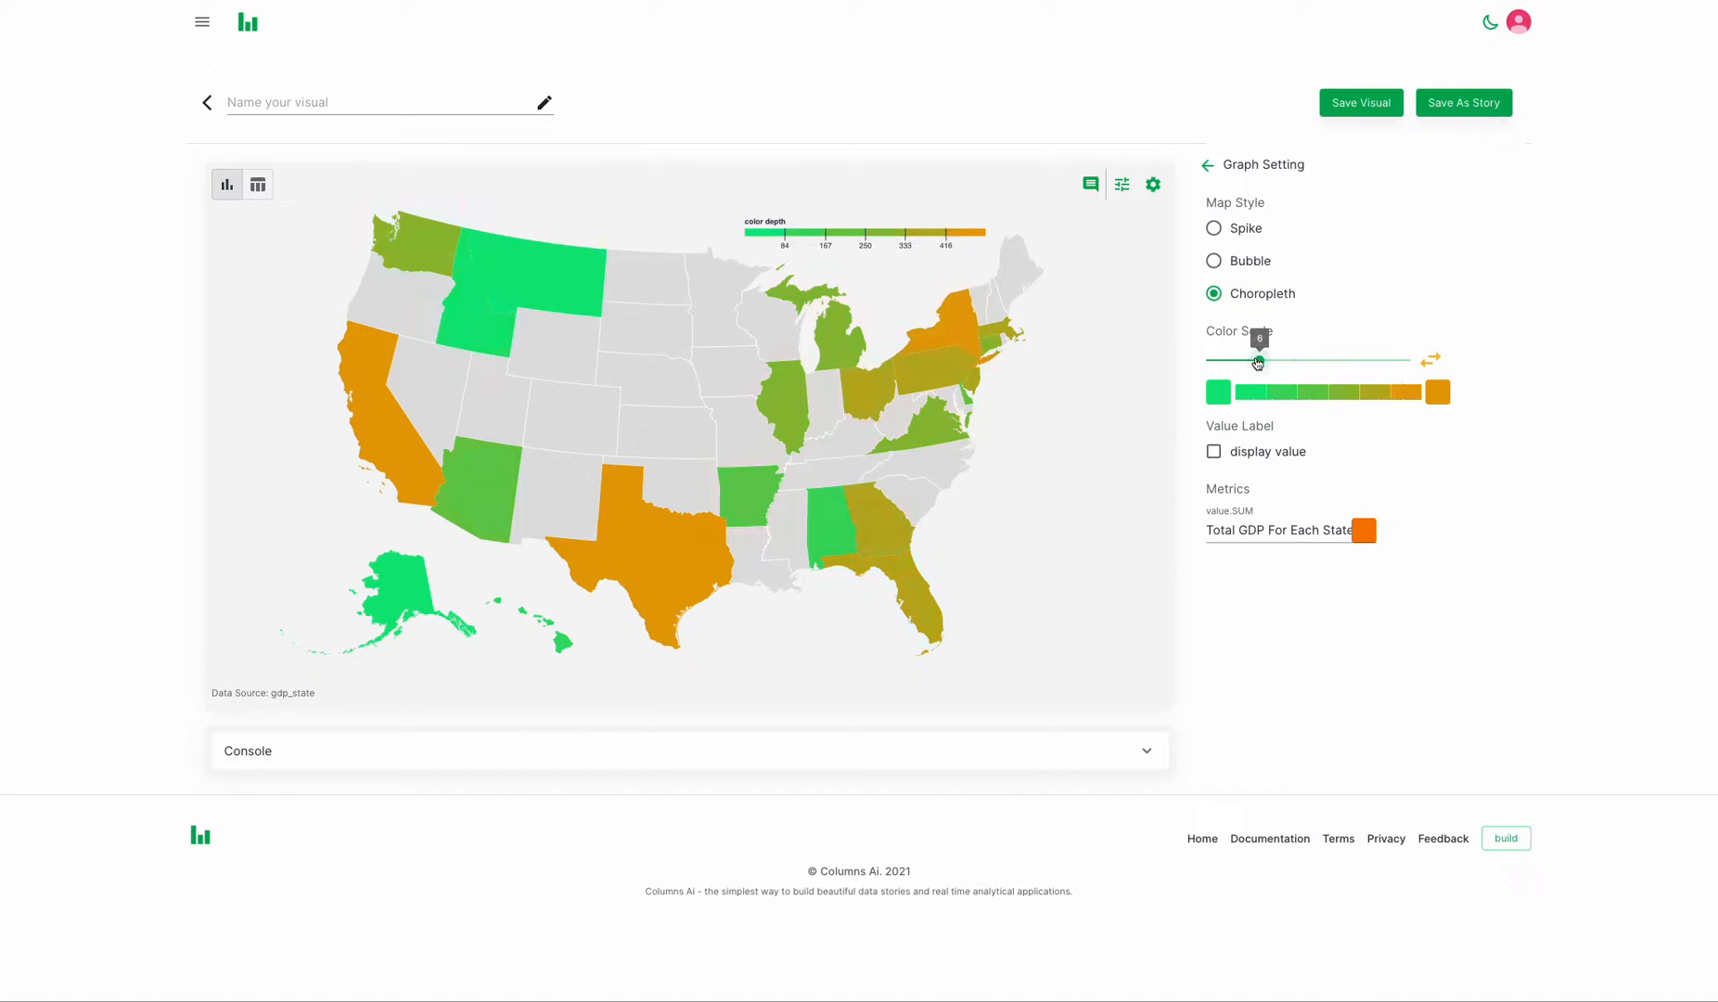
left_click_drag(1255, 362, 1228, 367)
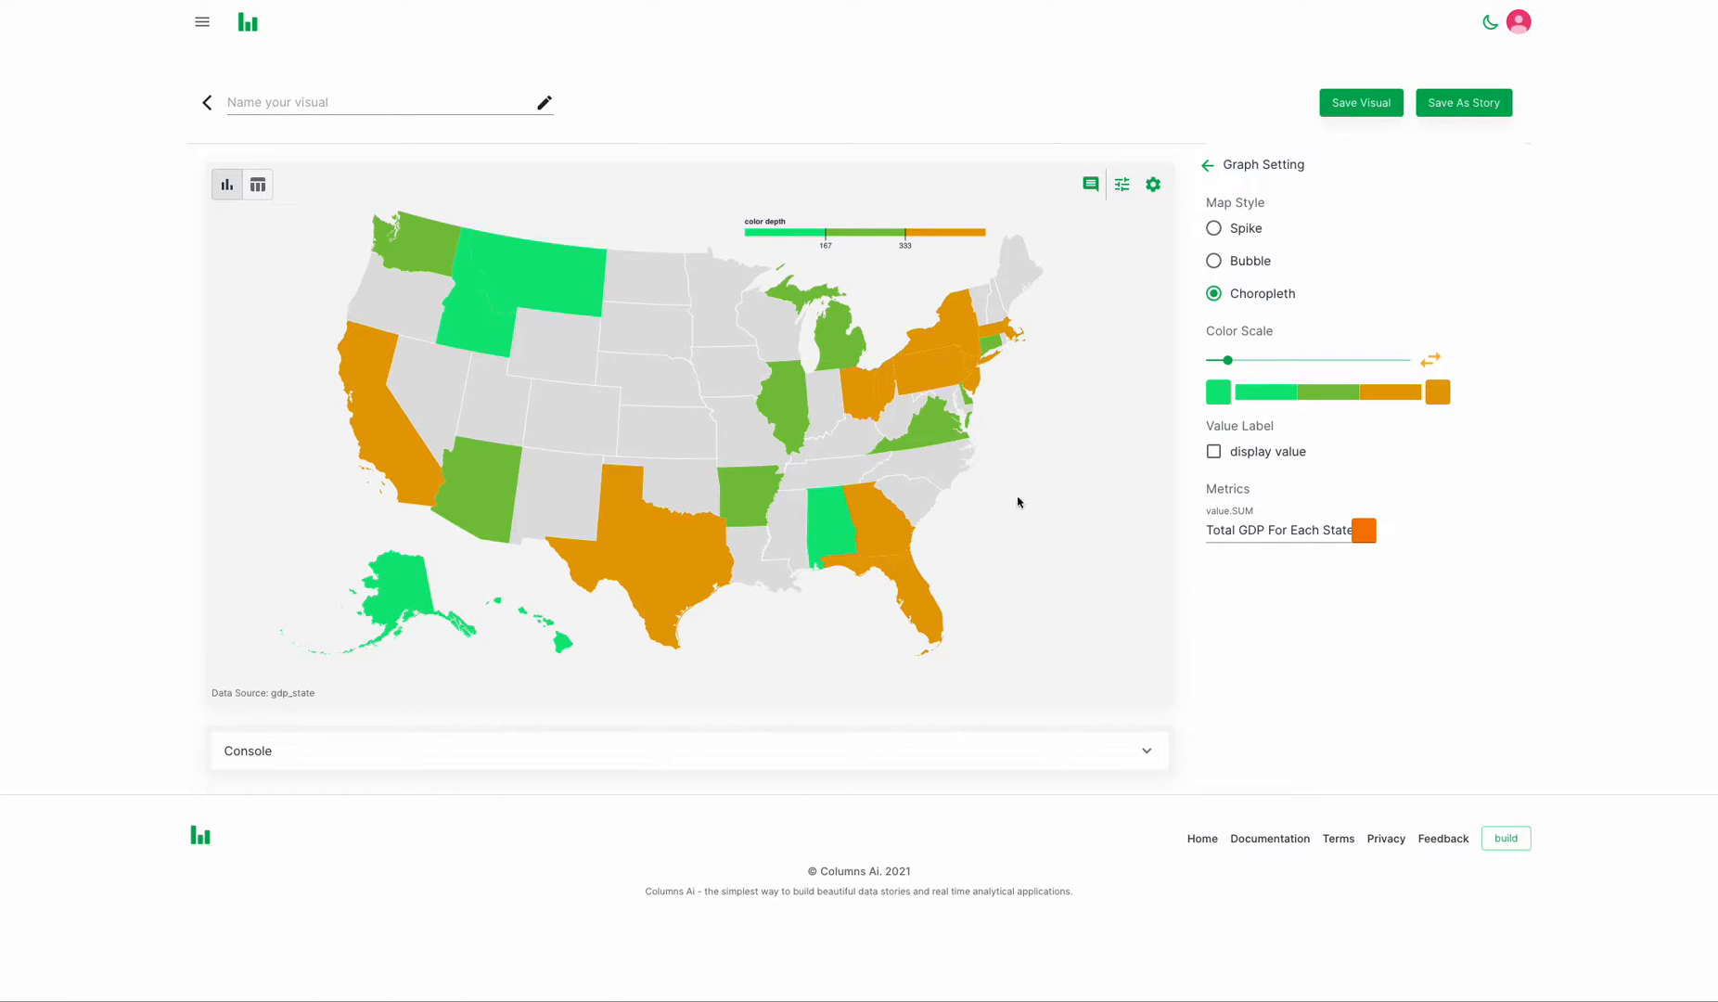
left_click(1387, 362)
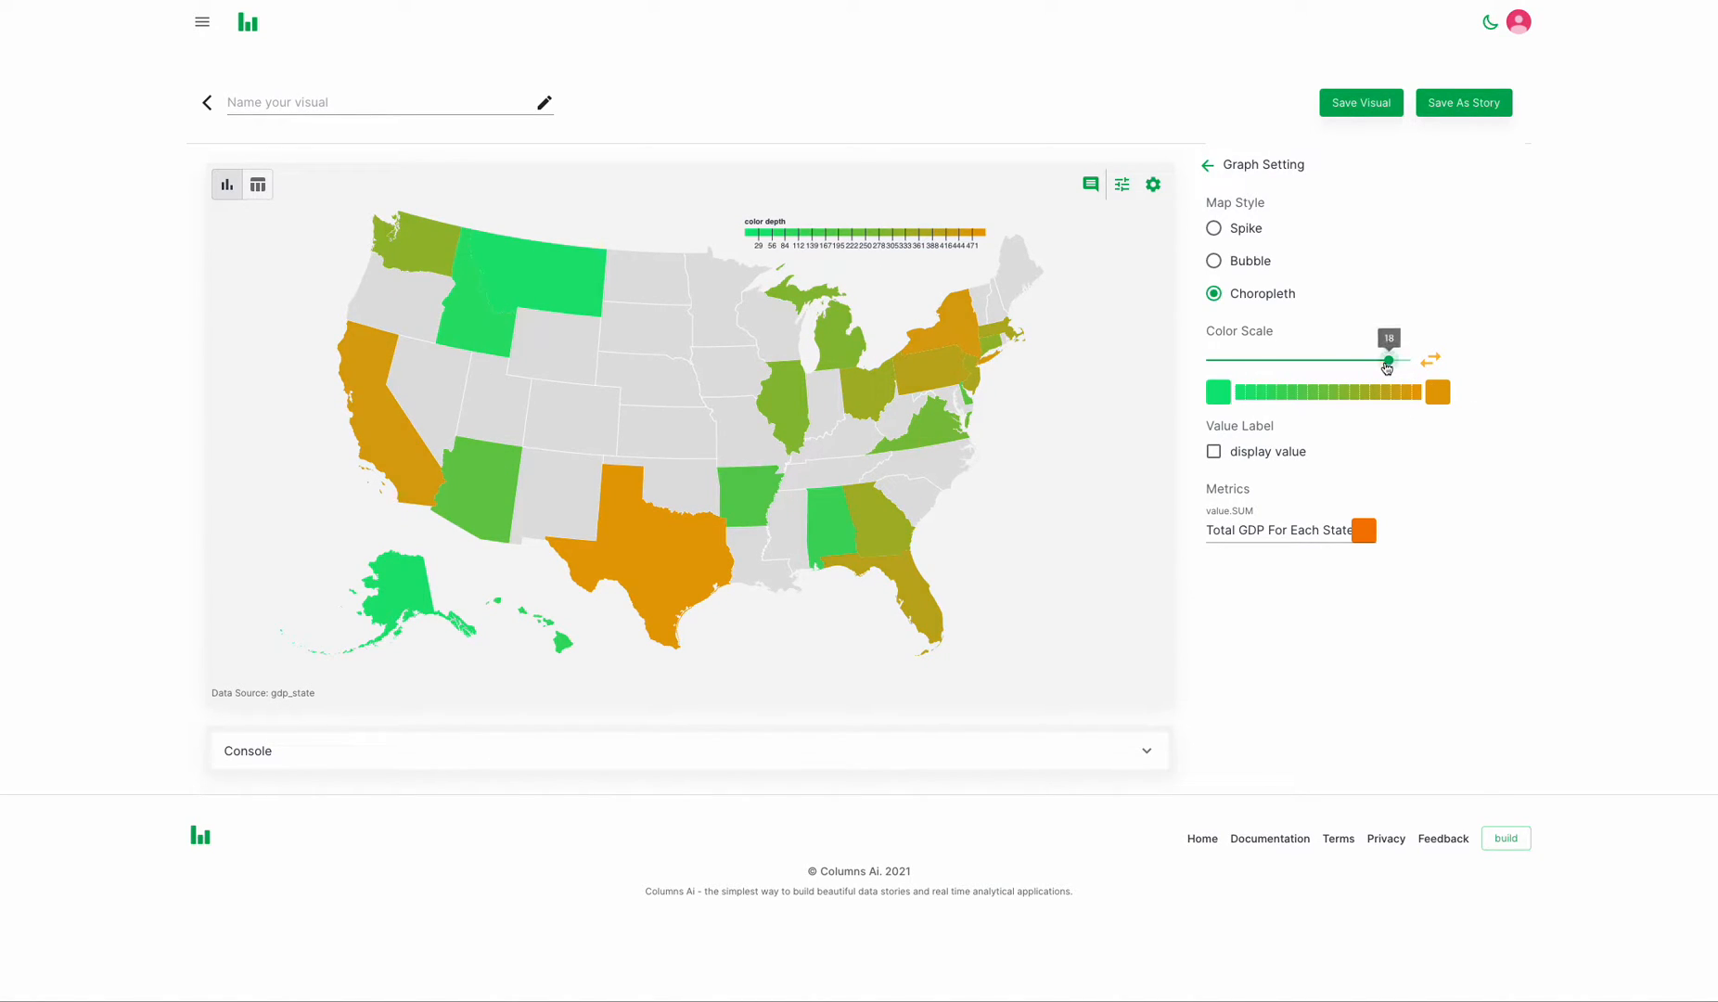
left_click(1336, 364)
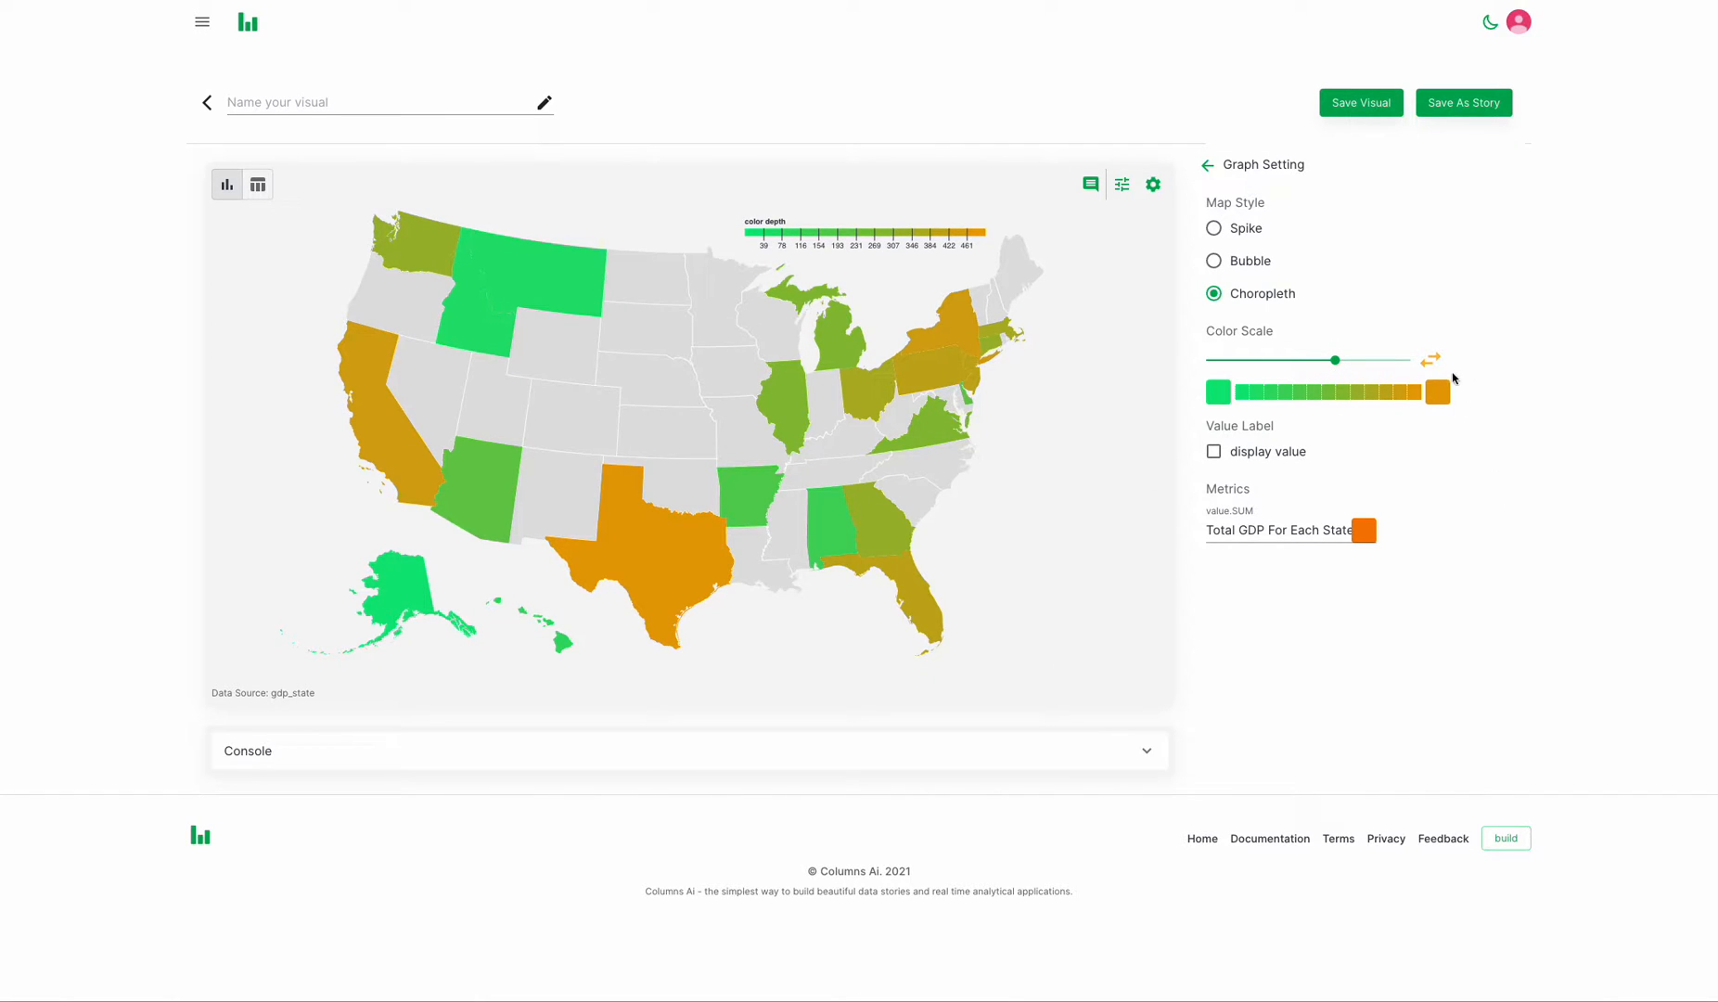
Reverse the color scale and switch it back, and display value labels on the map
left_click(1431, 359)
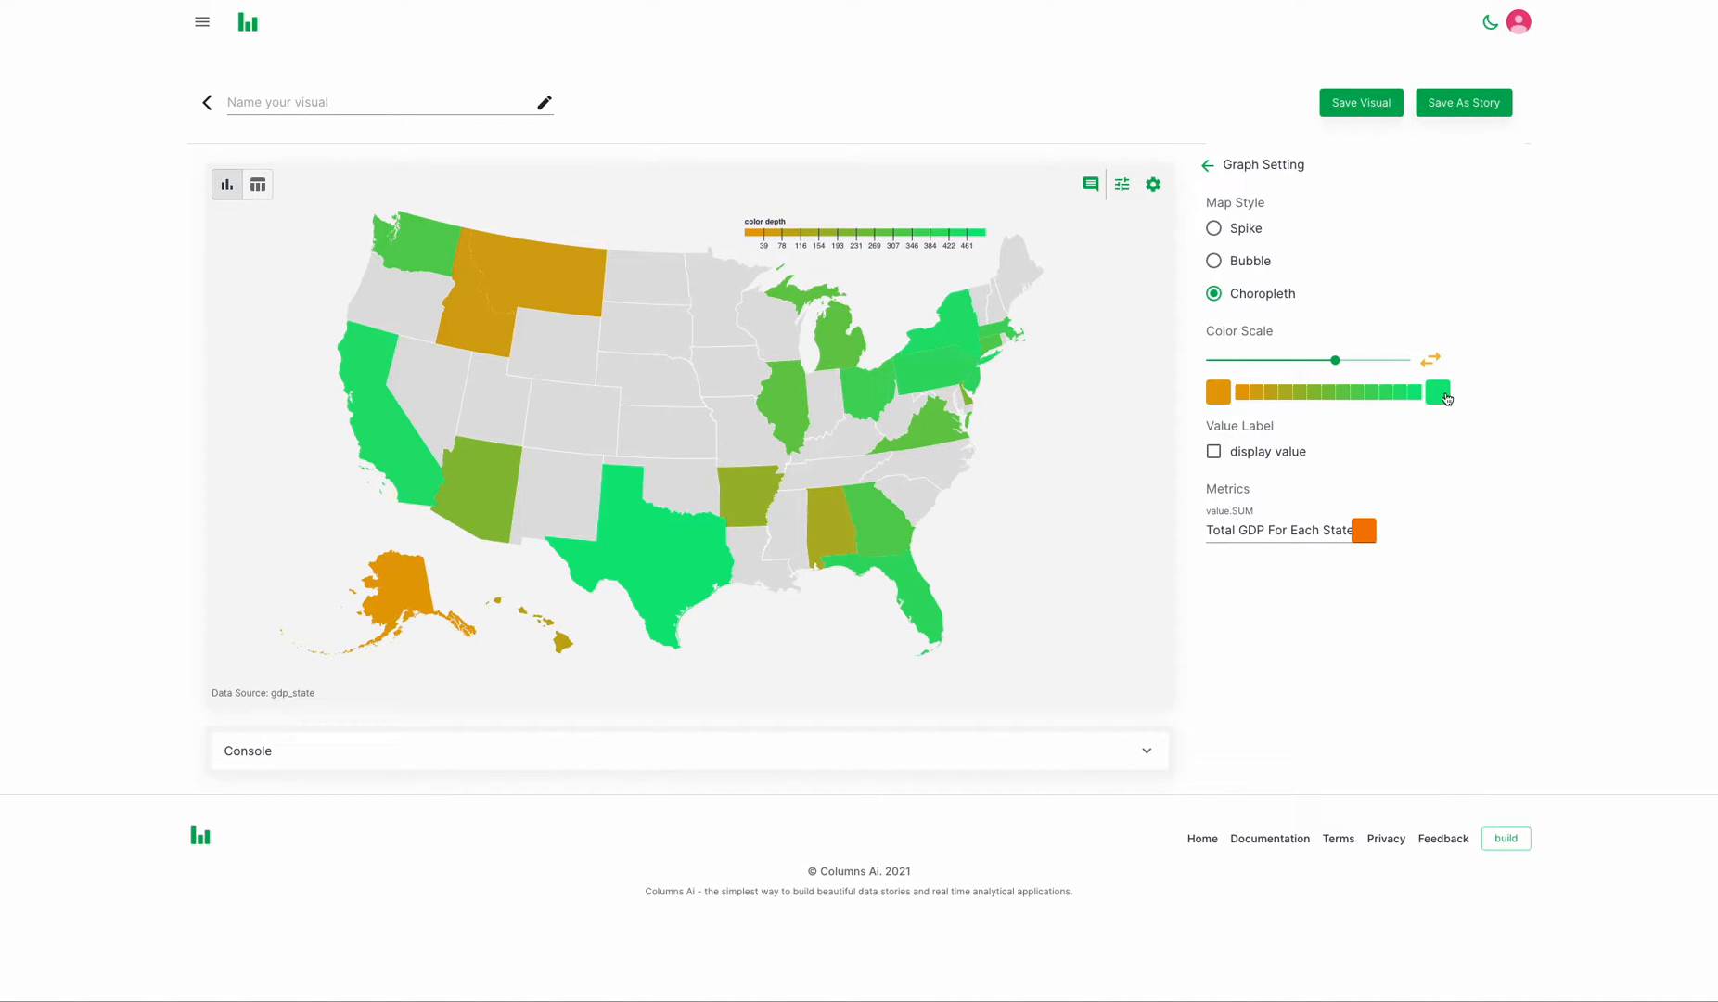
left_click(1432, 359)
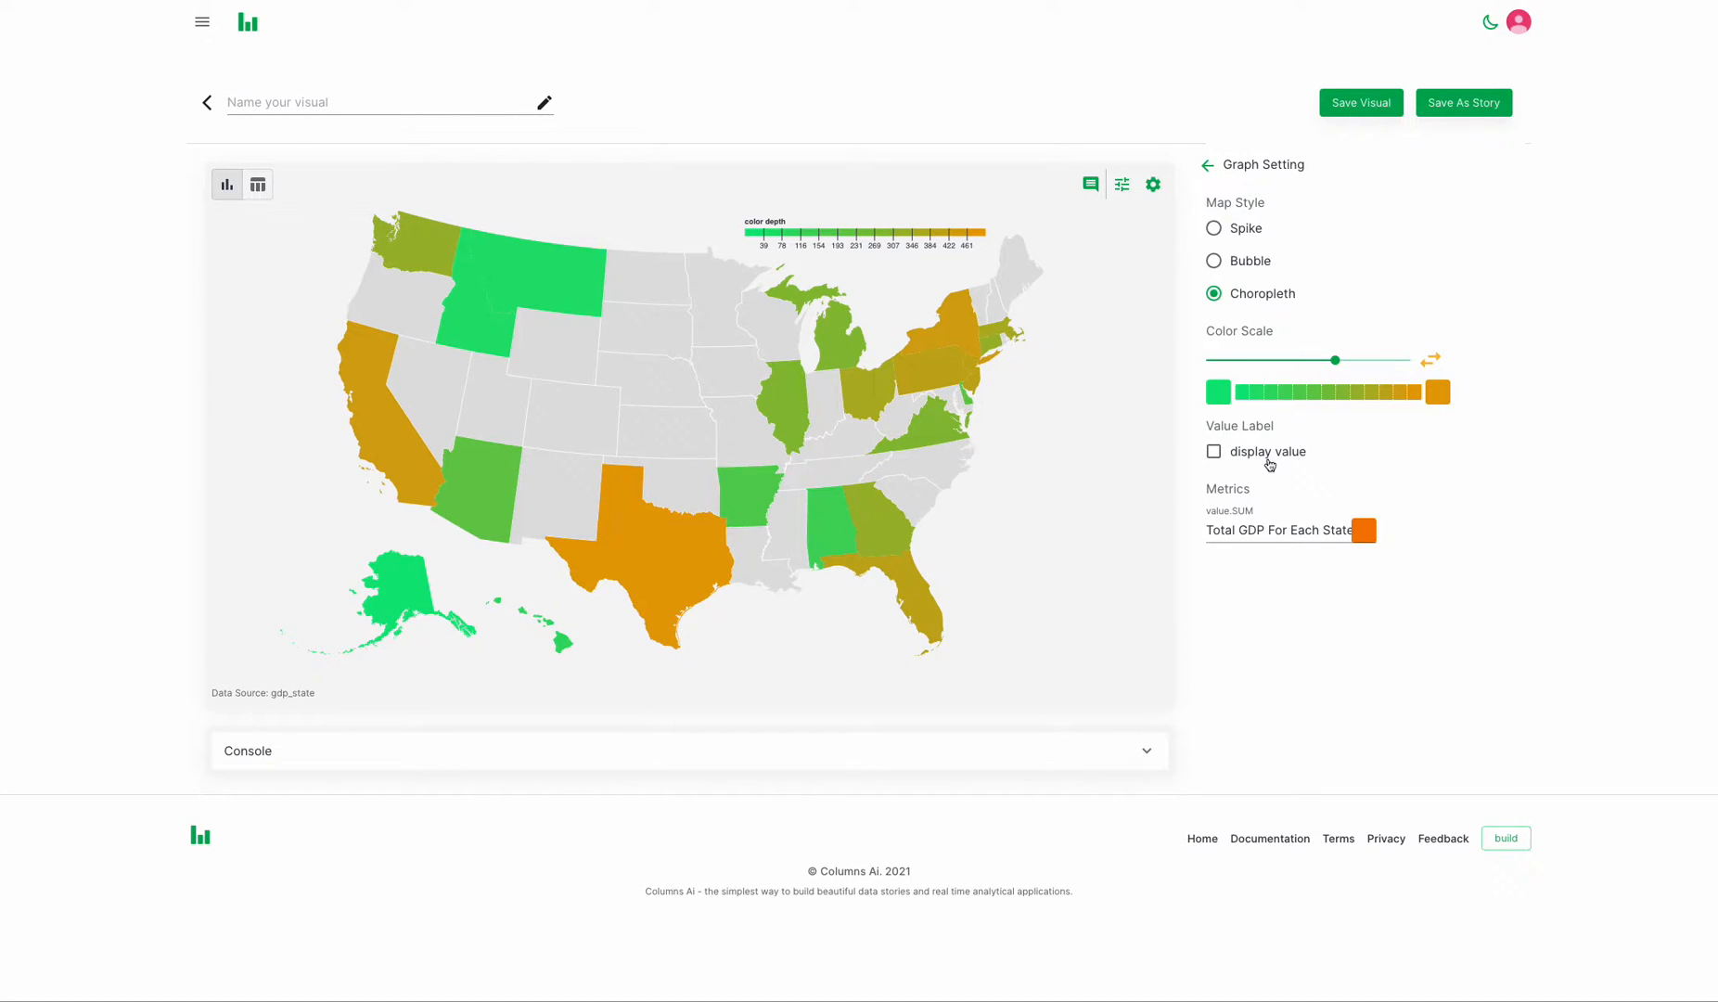
left_click(1214, 455)
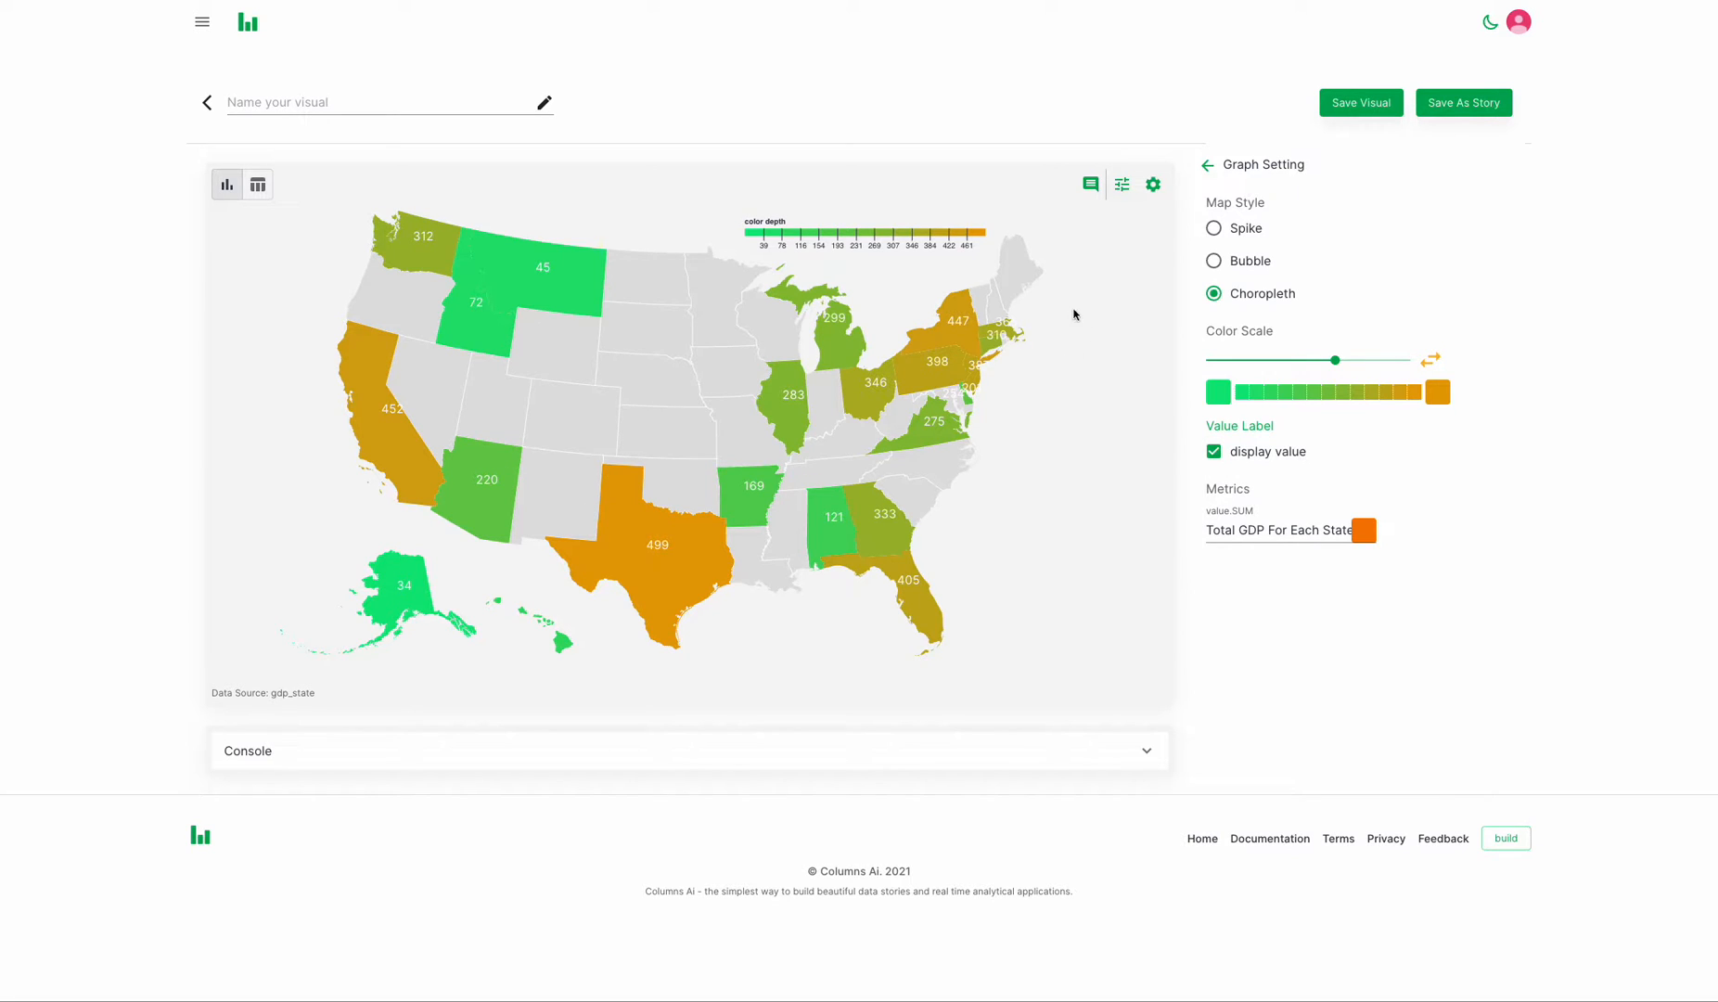
Add an annotation over the map's central western states with the text "Great Map Showing State Level GDP"
left_click(1091, 183)
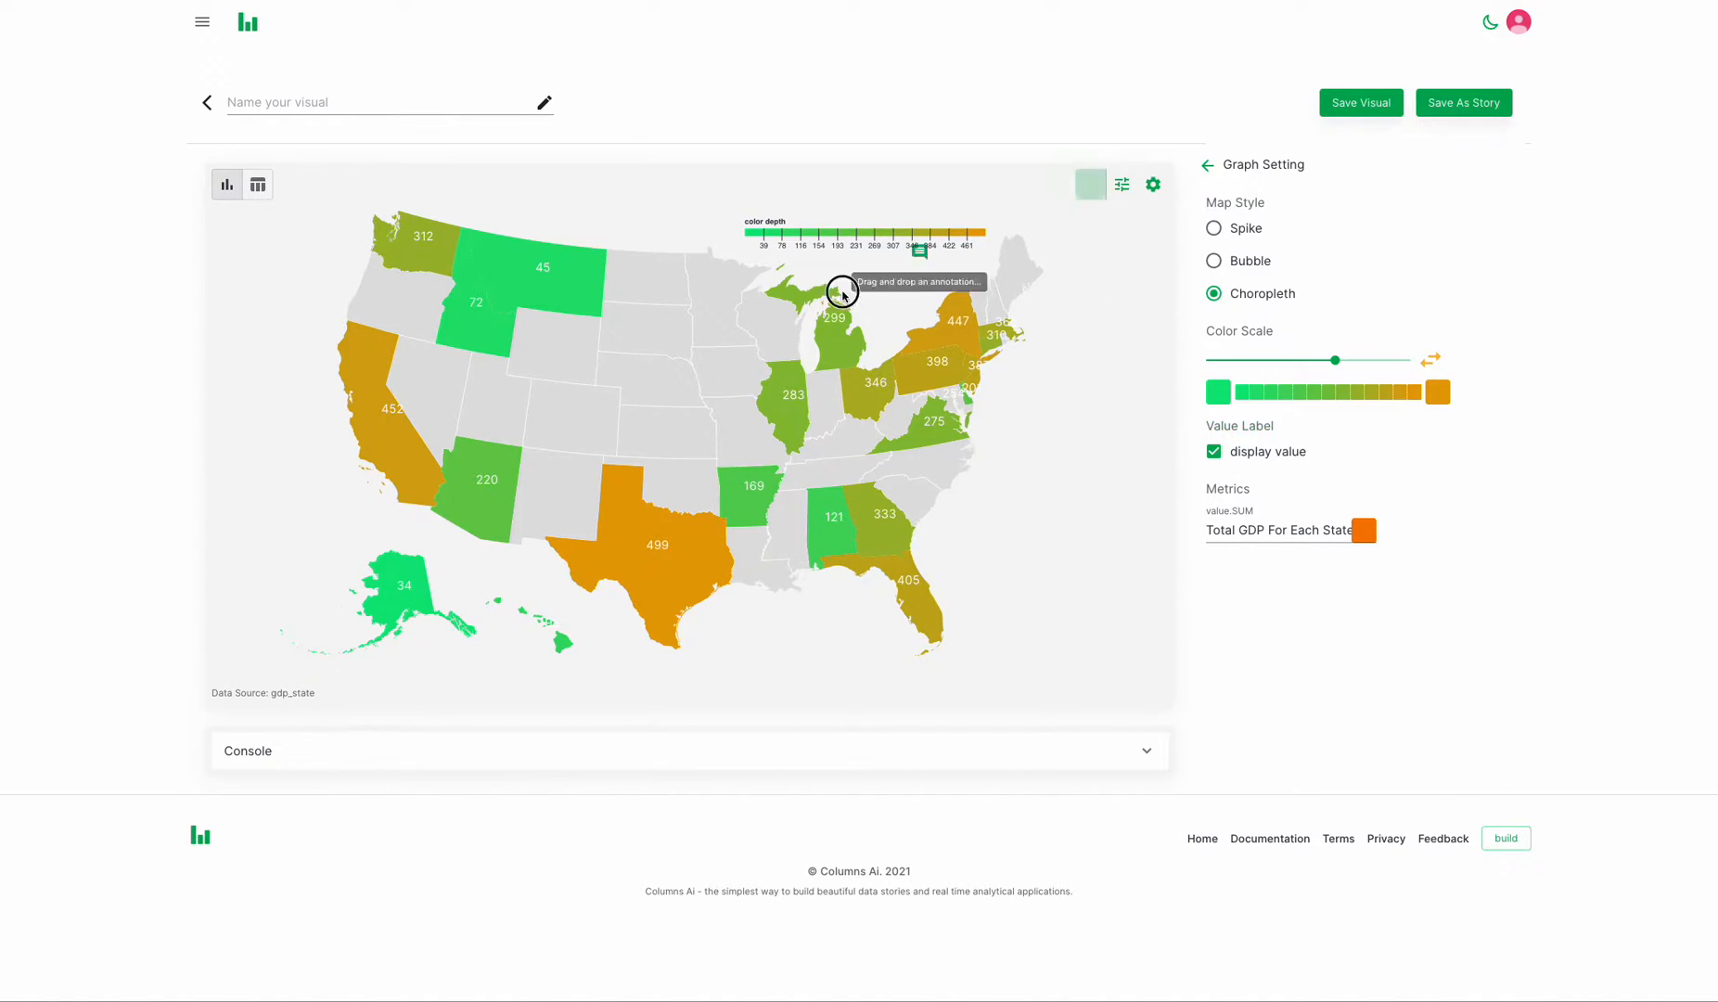
left_click_drag(759, 409, 600, 416)
left_click_drag(1313, 215, 1208, 216)
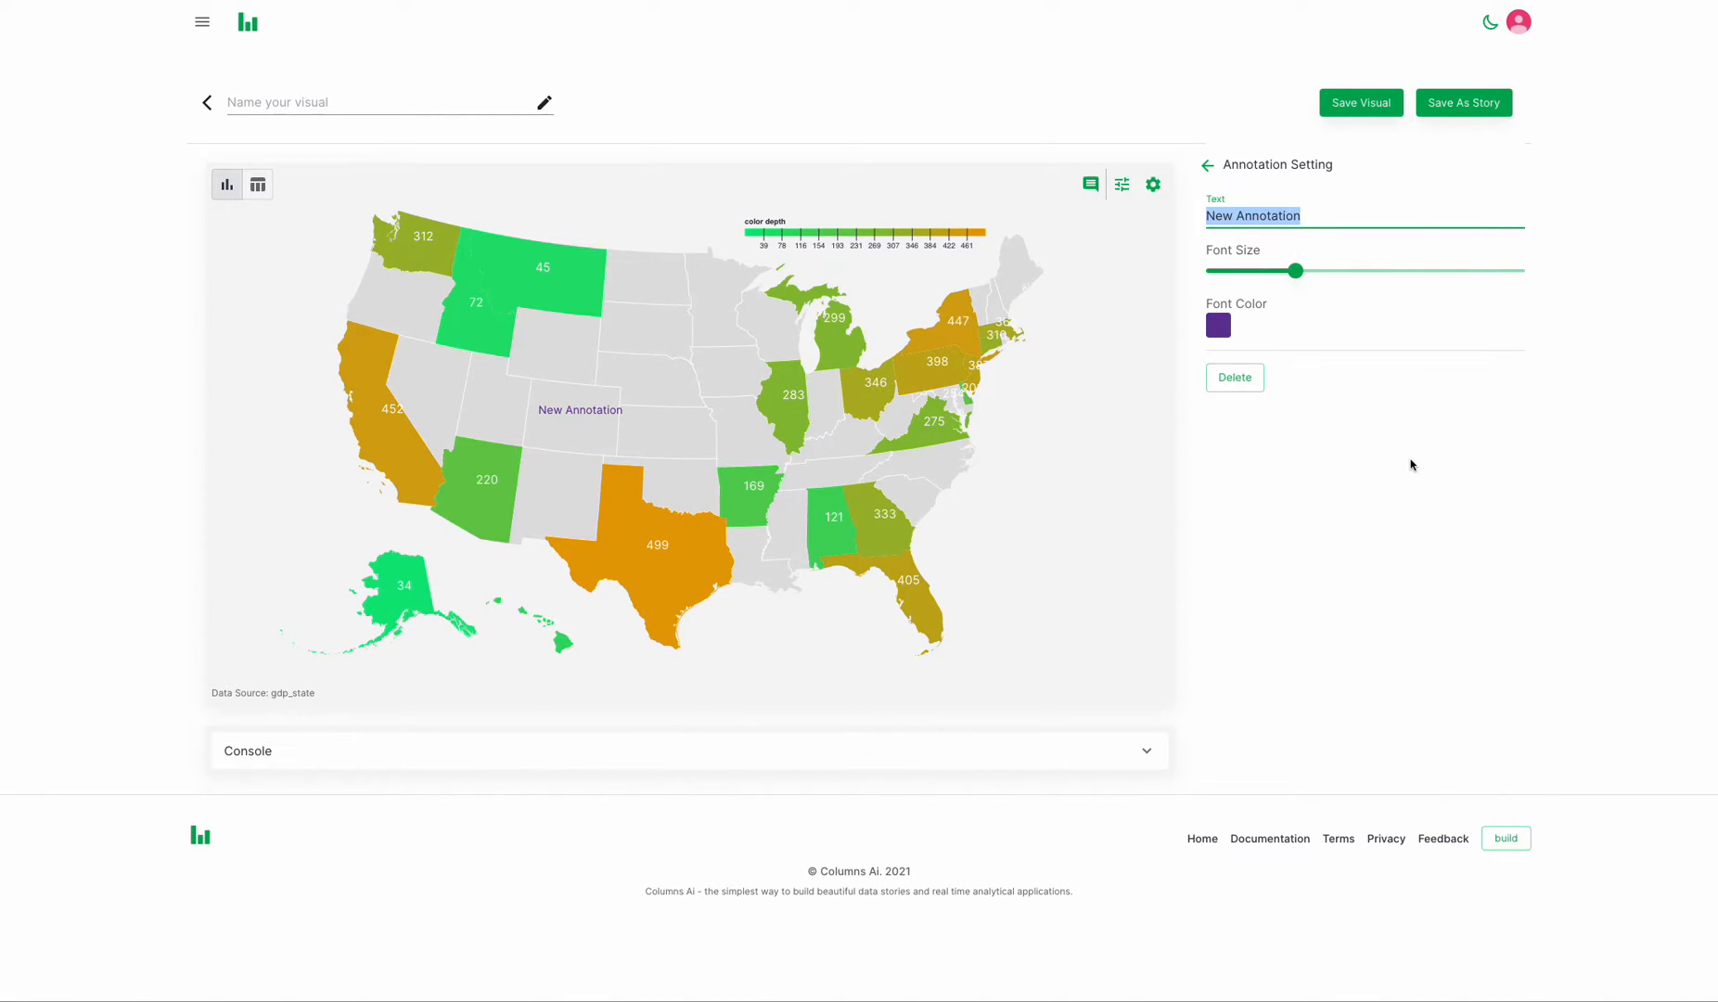
type("Great ")
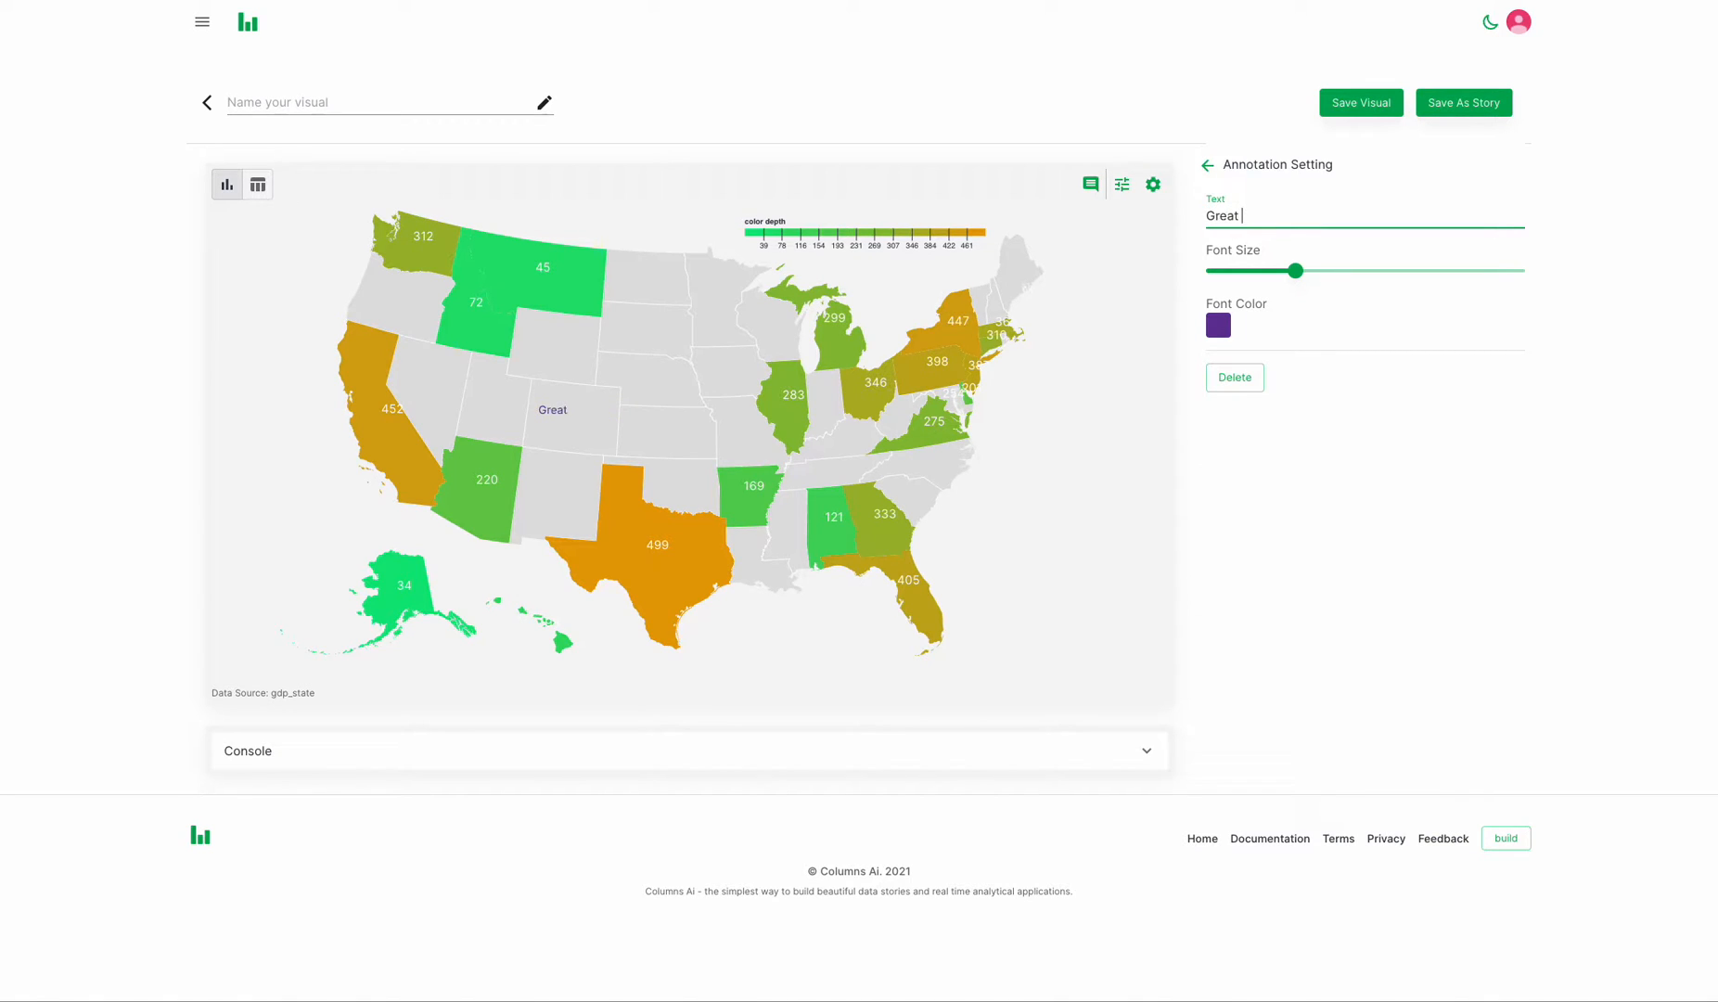
type("Map Showing State LE")
key("BackSpace")
type("LEvel GDP")
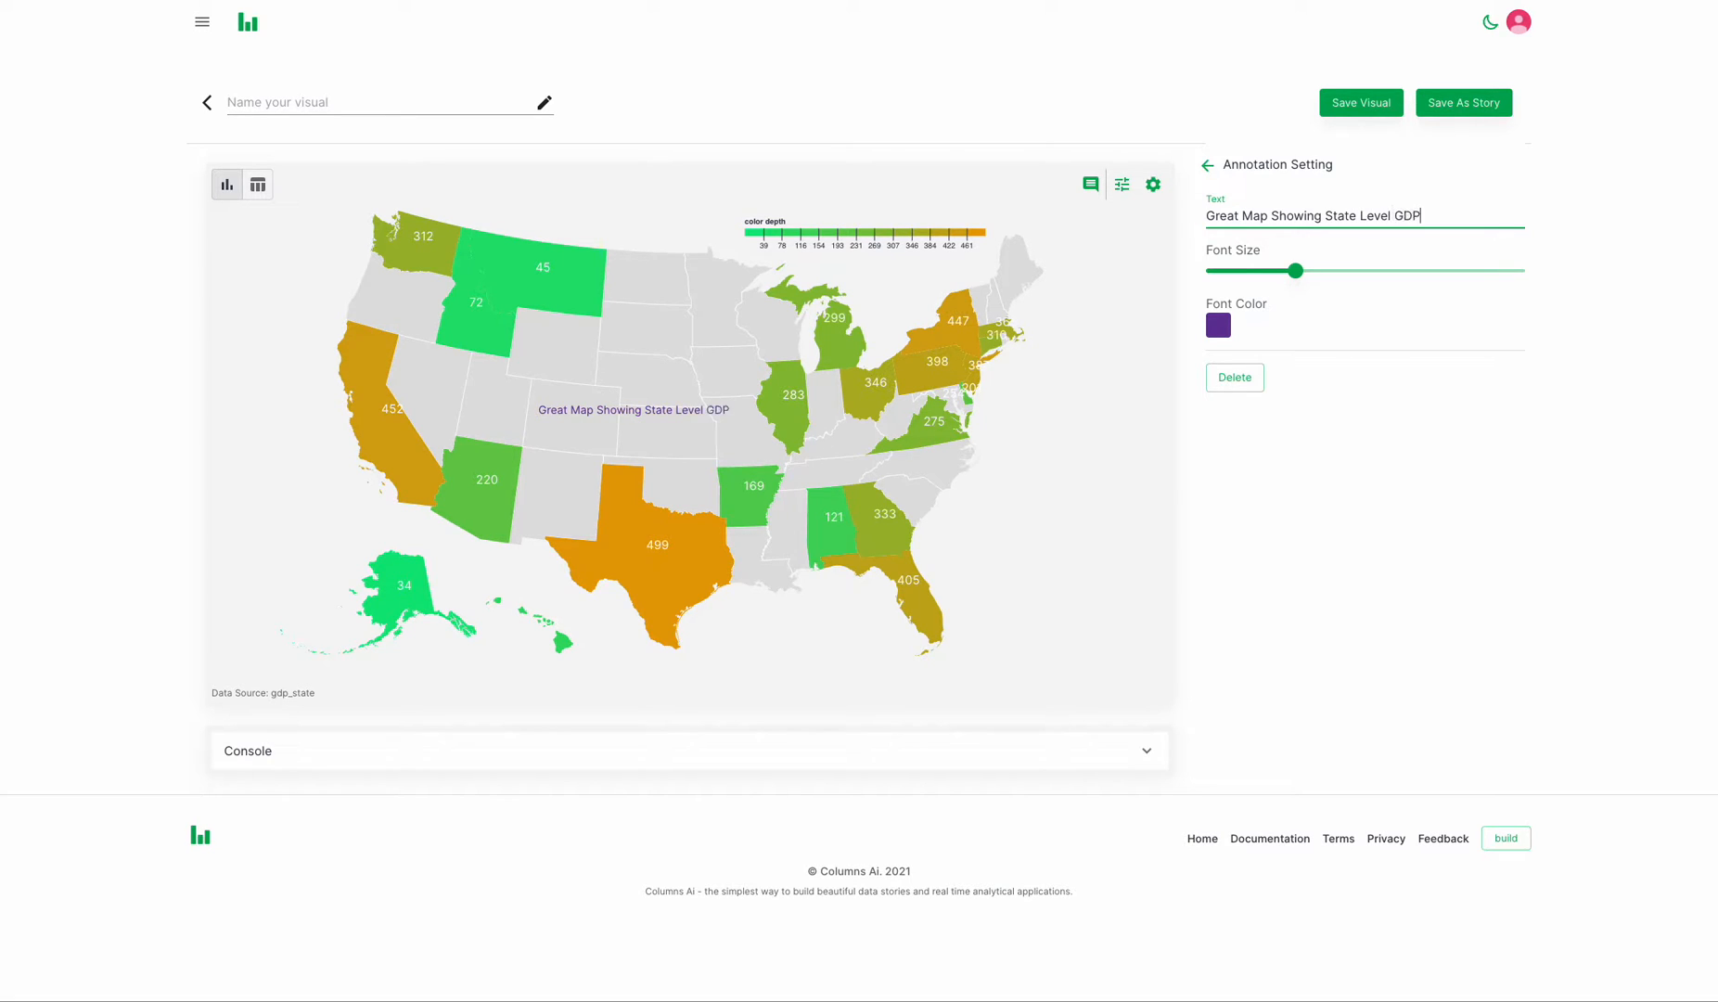
Increase the annotation's font size and shift the text west across the middle of the map
left_click(1389, 271)
left_click_drag(1364, 271, 1342, 271)
left_click(692, 412)
left_click_drag(692, 412, 606, 418)
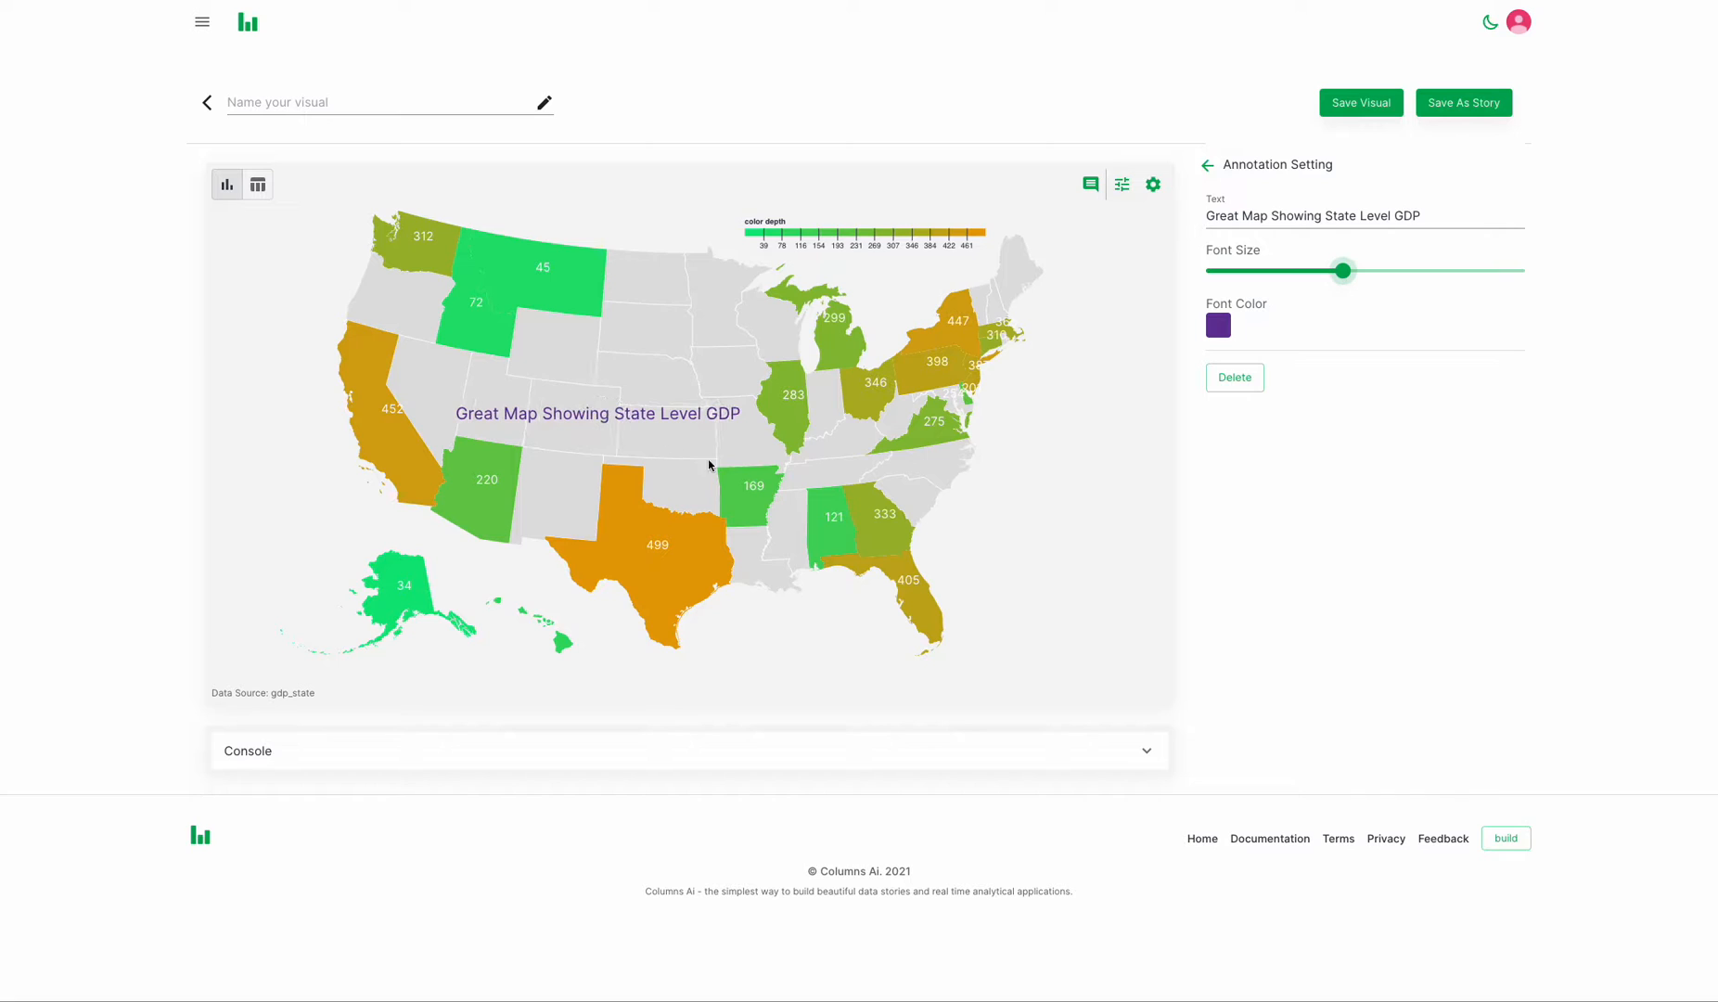
Set the annotation's font color to a brighter purple, #740bdc, and return to the visual's main settings
left_click(1218, 325)
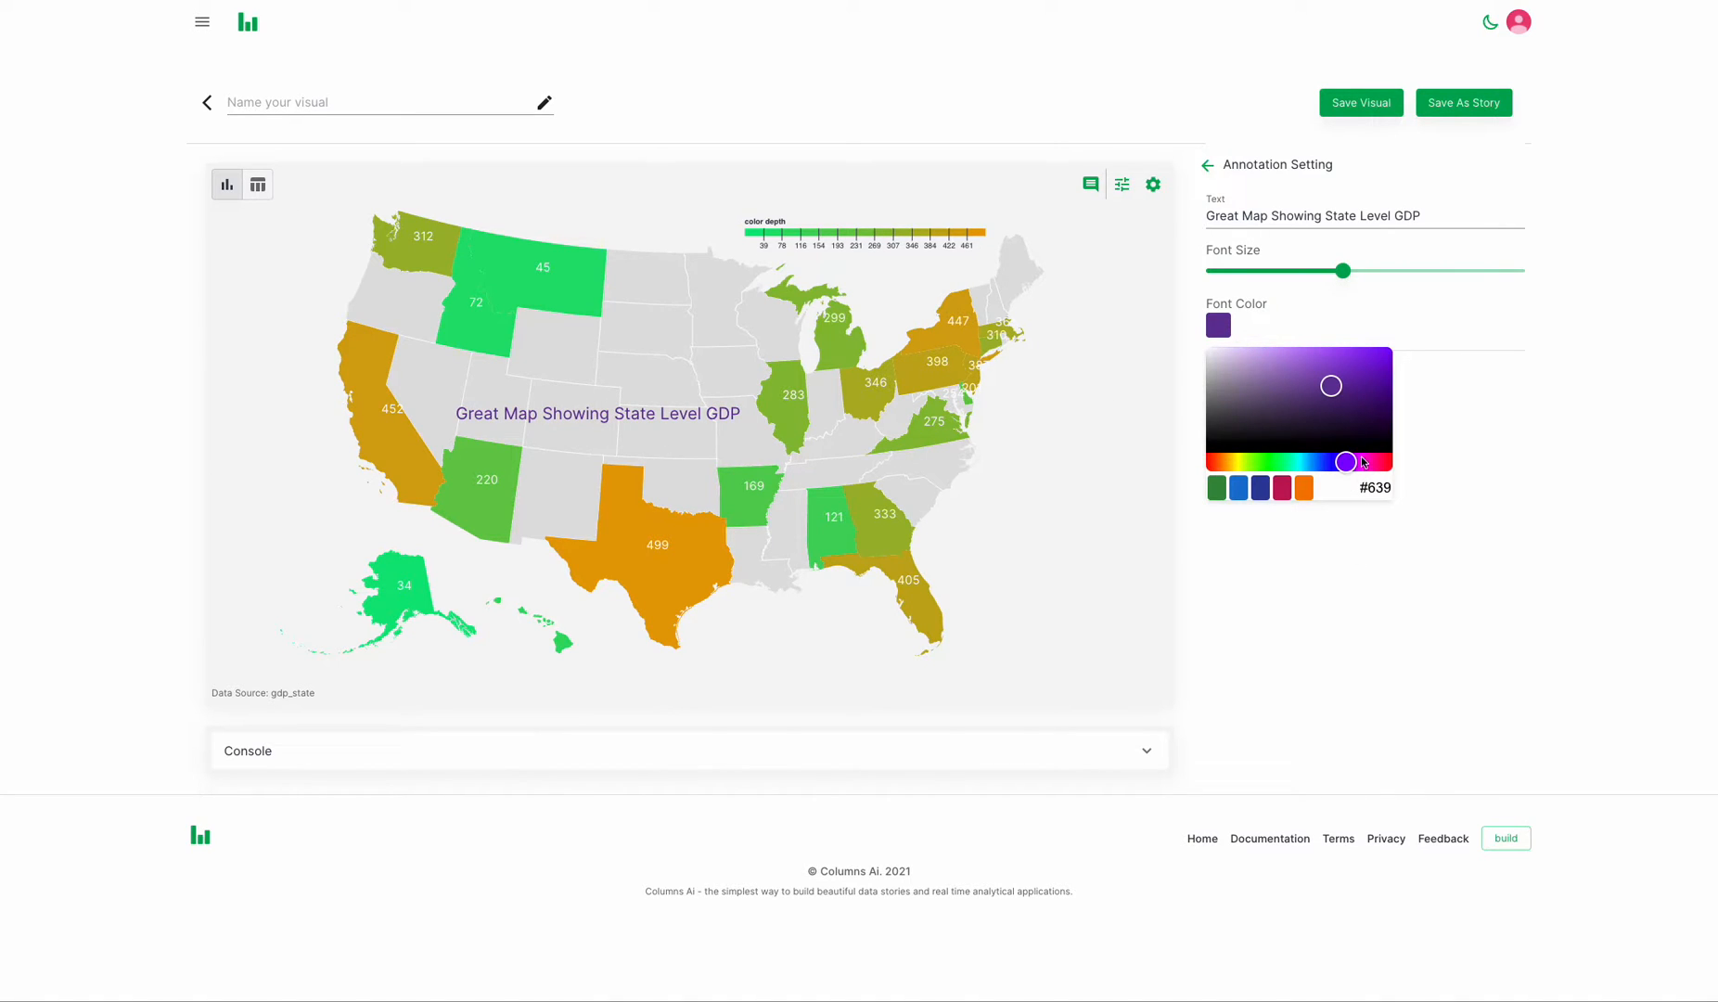
left_click(1382, 361)
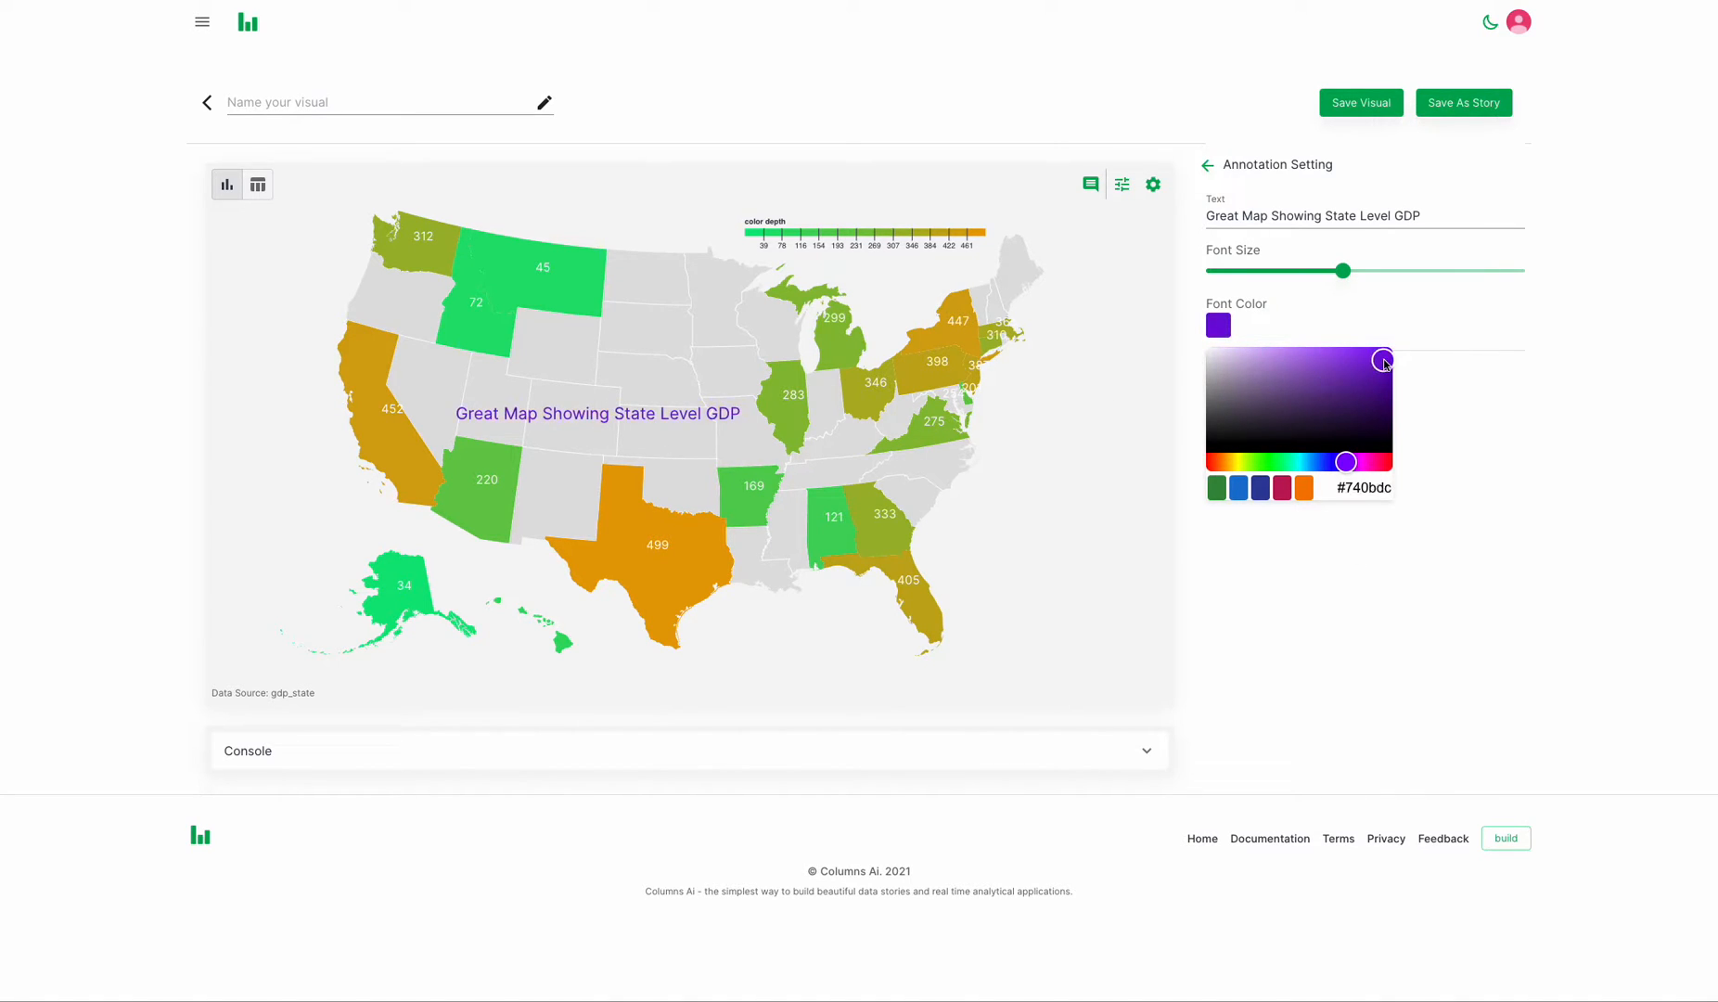
left_click(1272, 568)
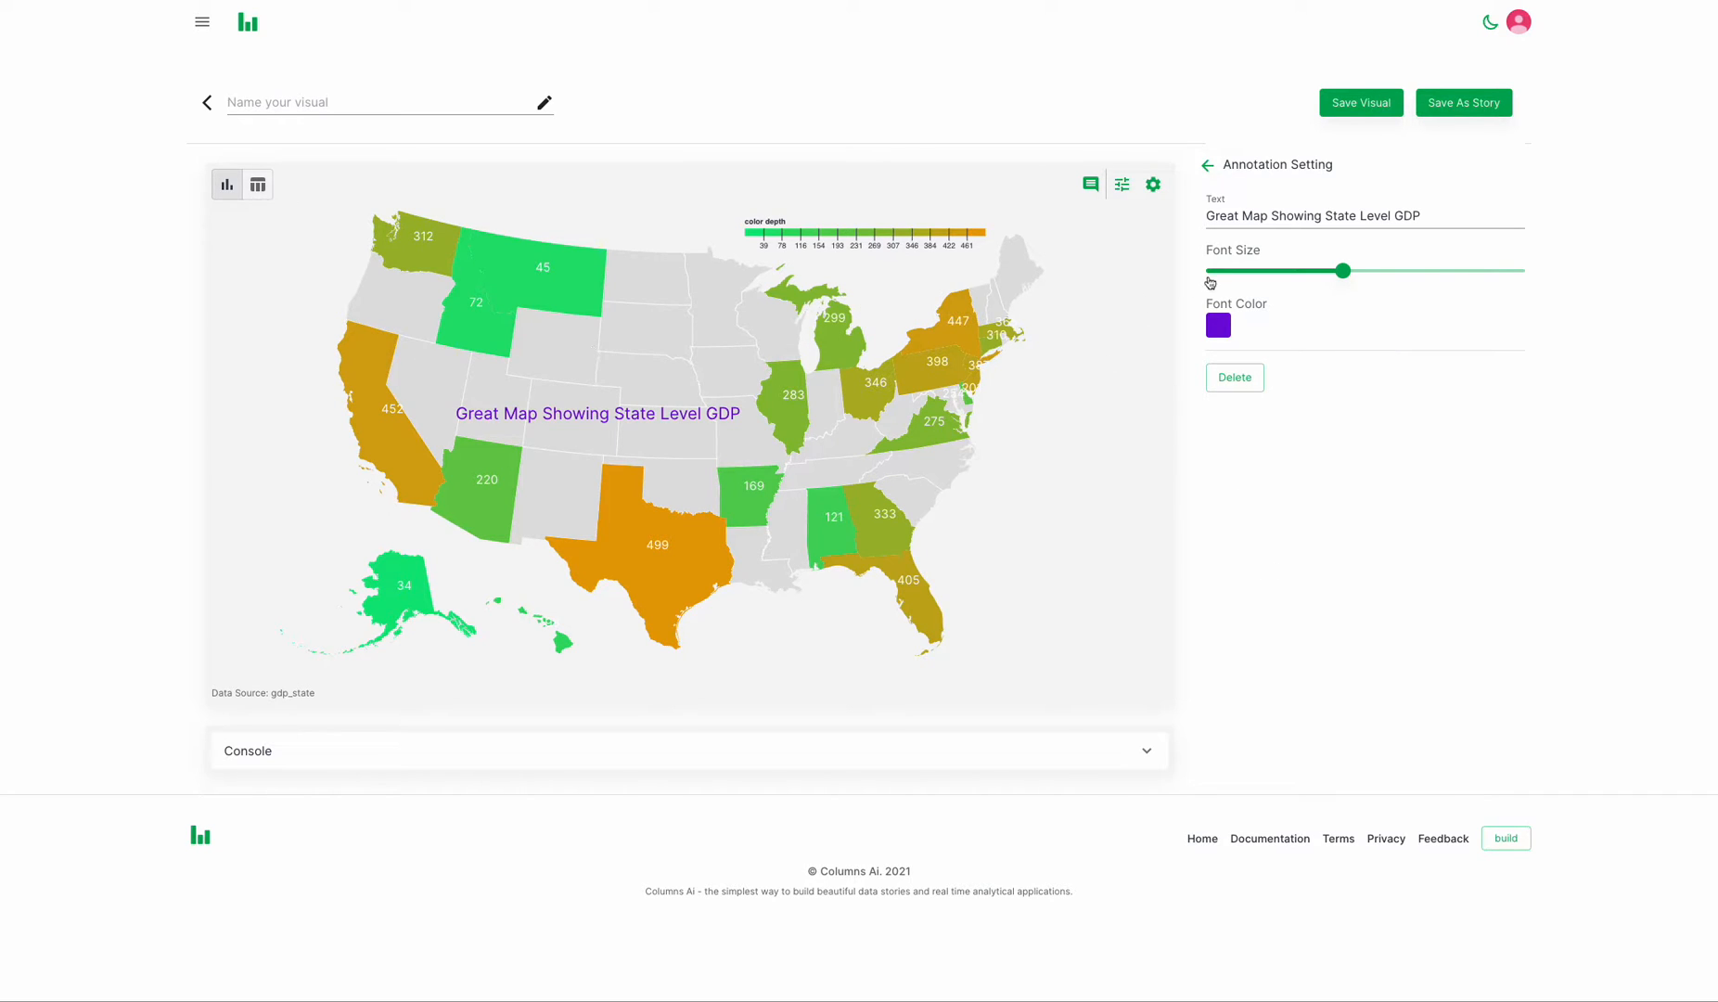
left_click(1208, 165)
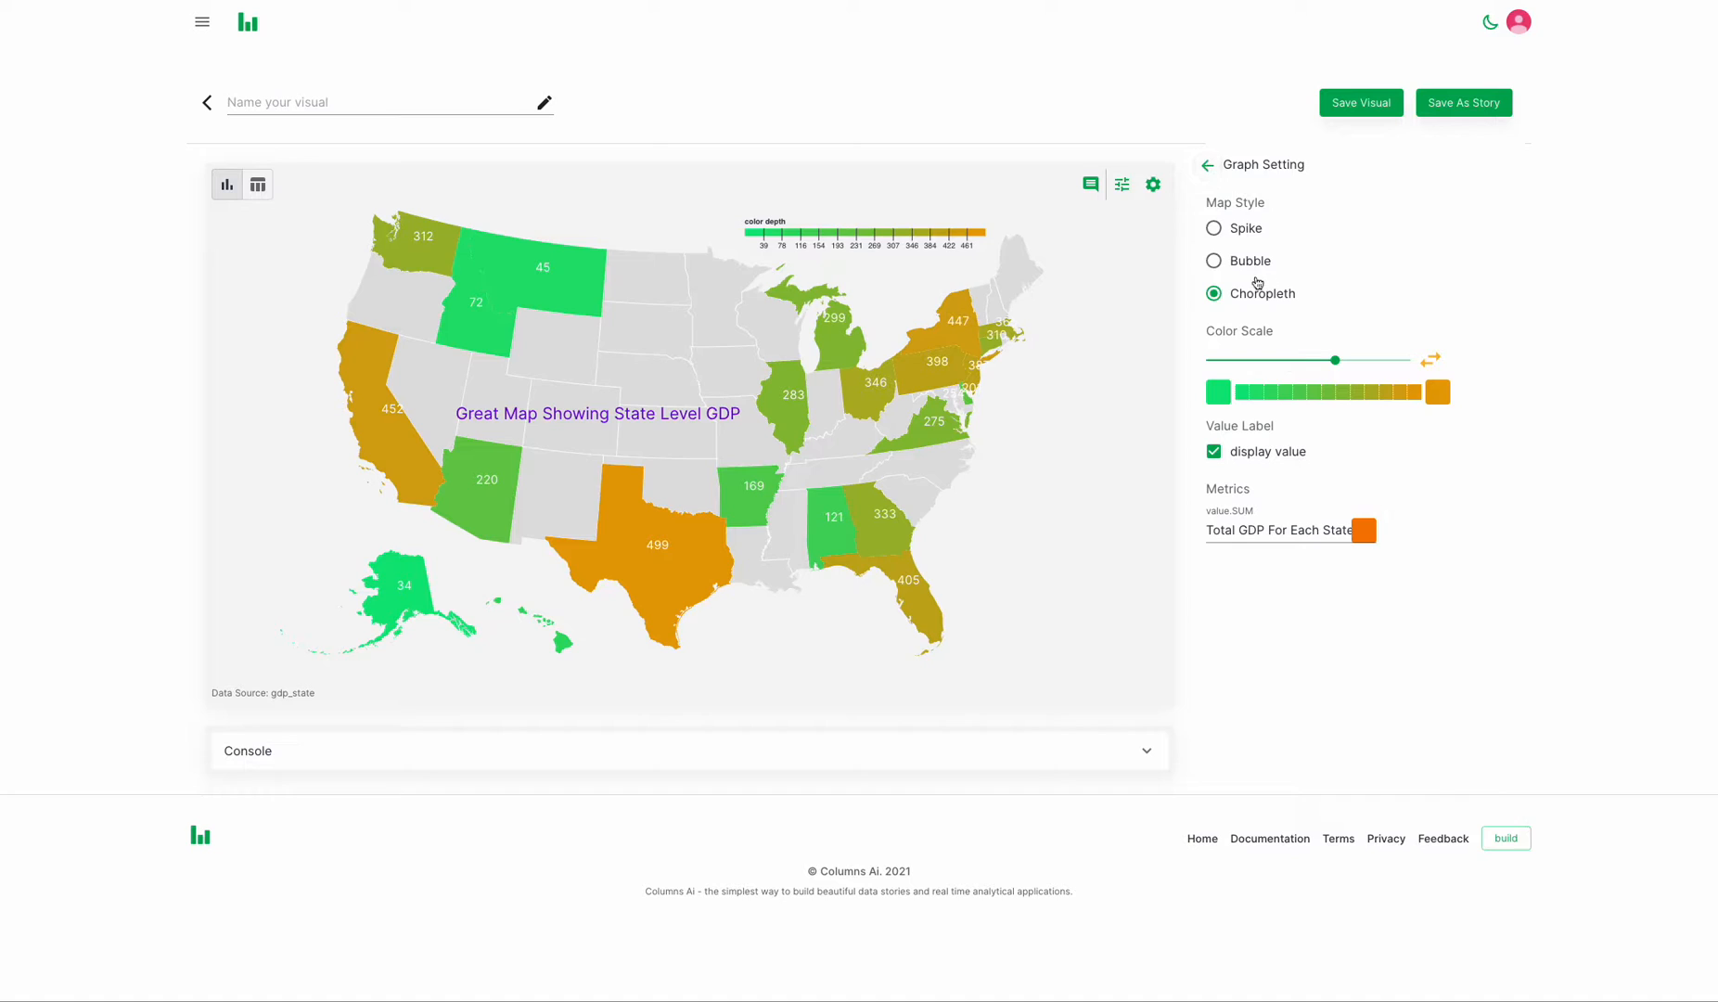
left_click(1209, 166)
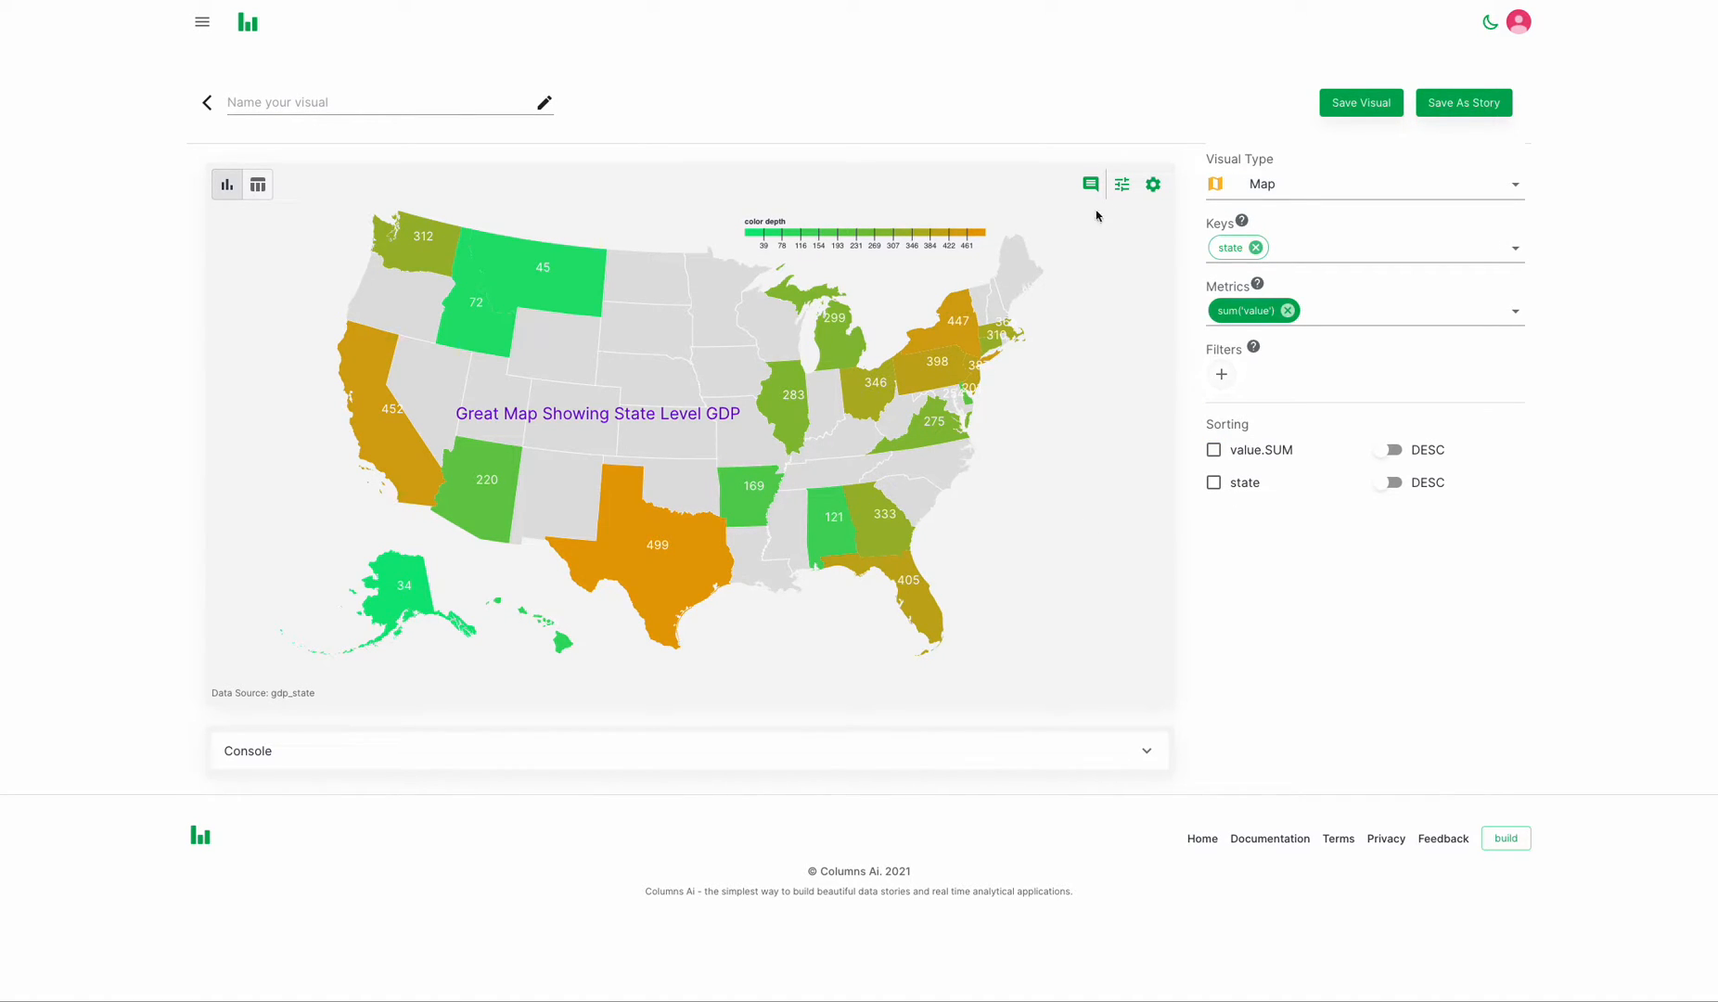
left_click(1122, 184)
left_click_drag(1120, 226, 1187, 224)
Name the visual "Colorful State Level GDP Map" and save it as a story
left_click(315, 102)
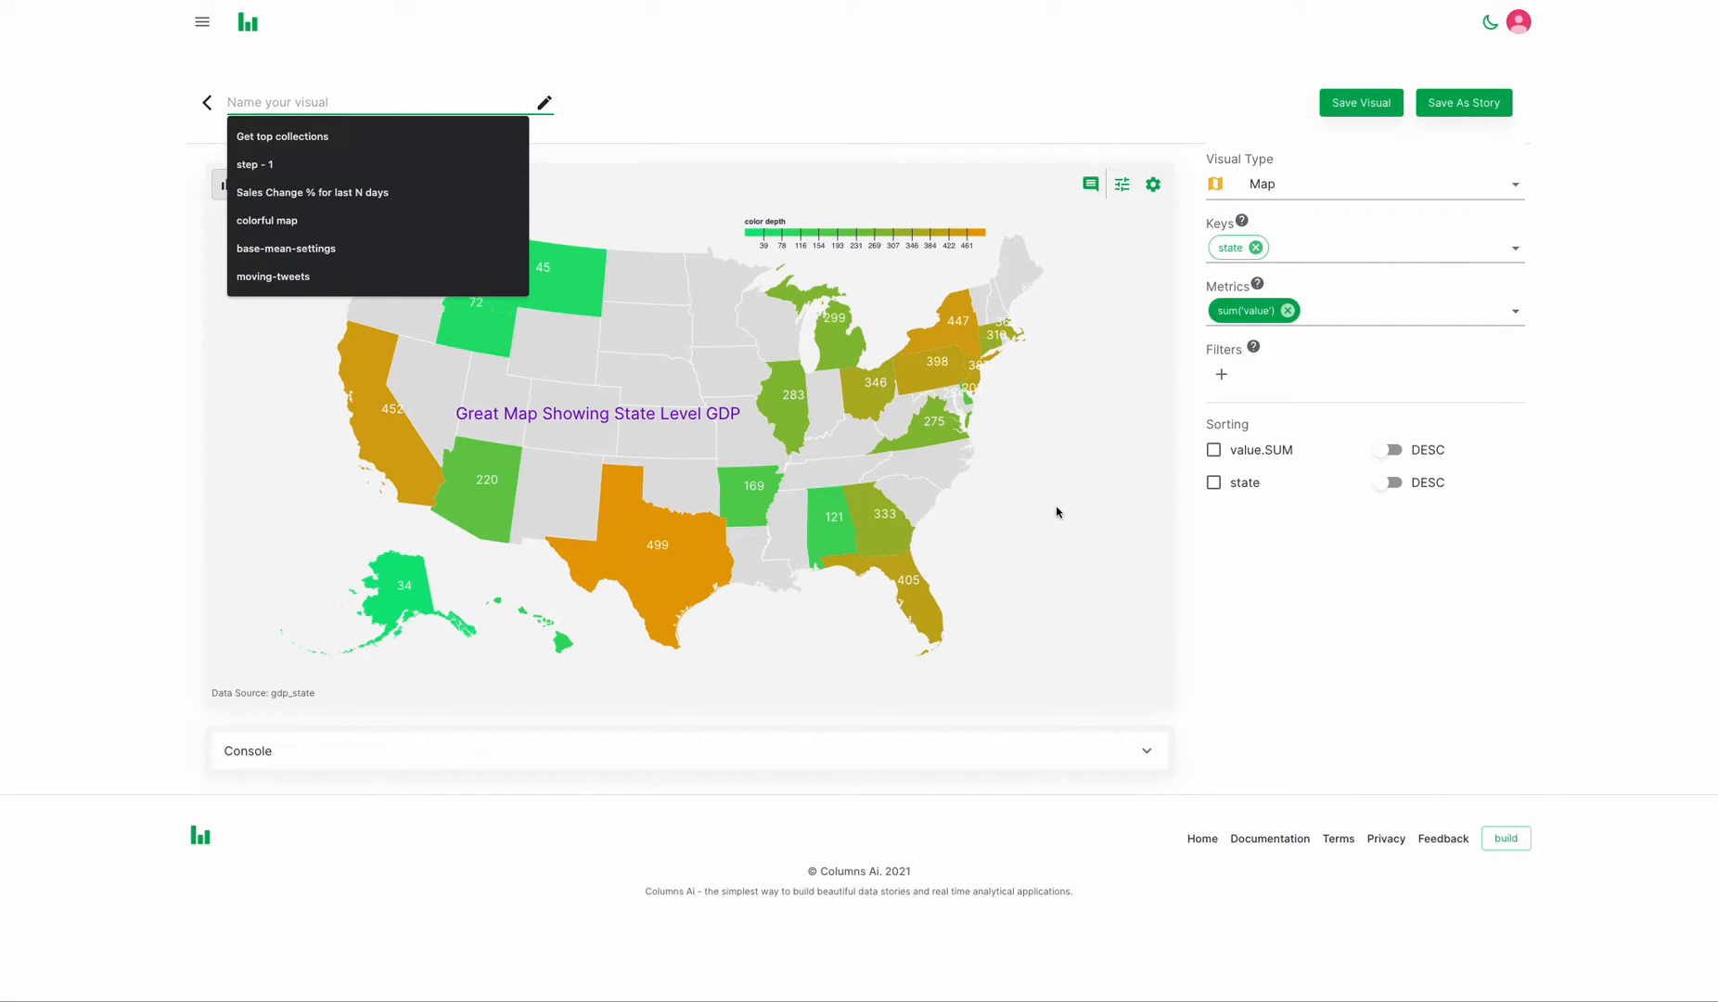
type("Colorful State")
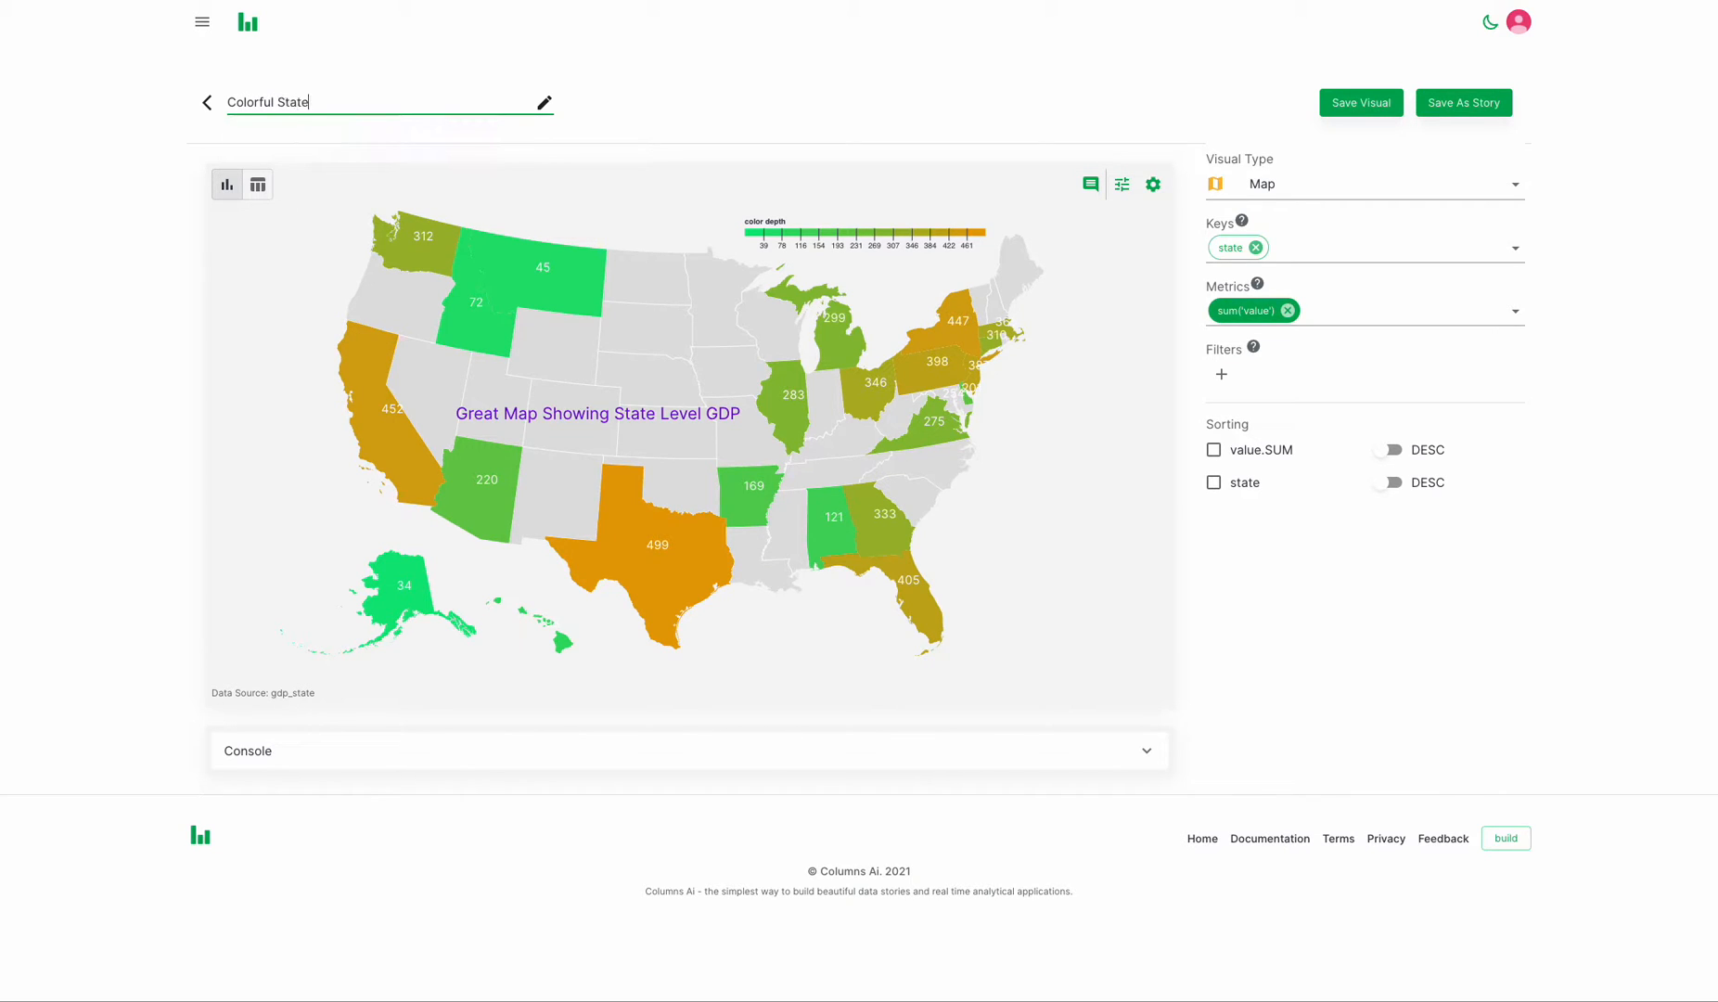
type("GDP Map")
left_click(1485, 104)
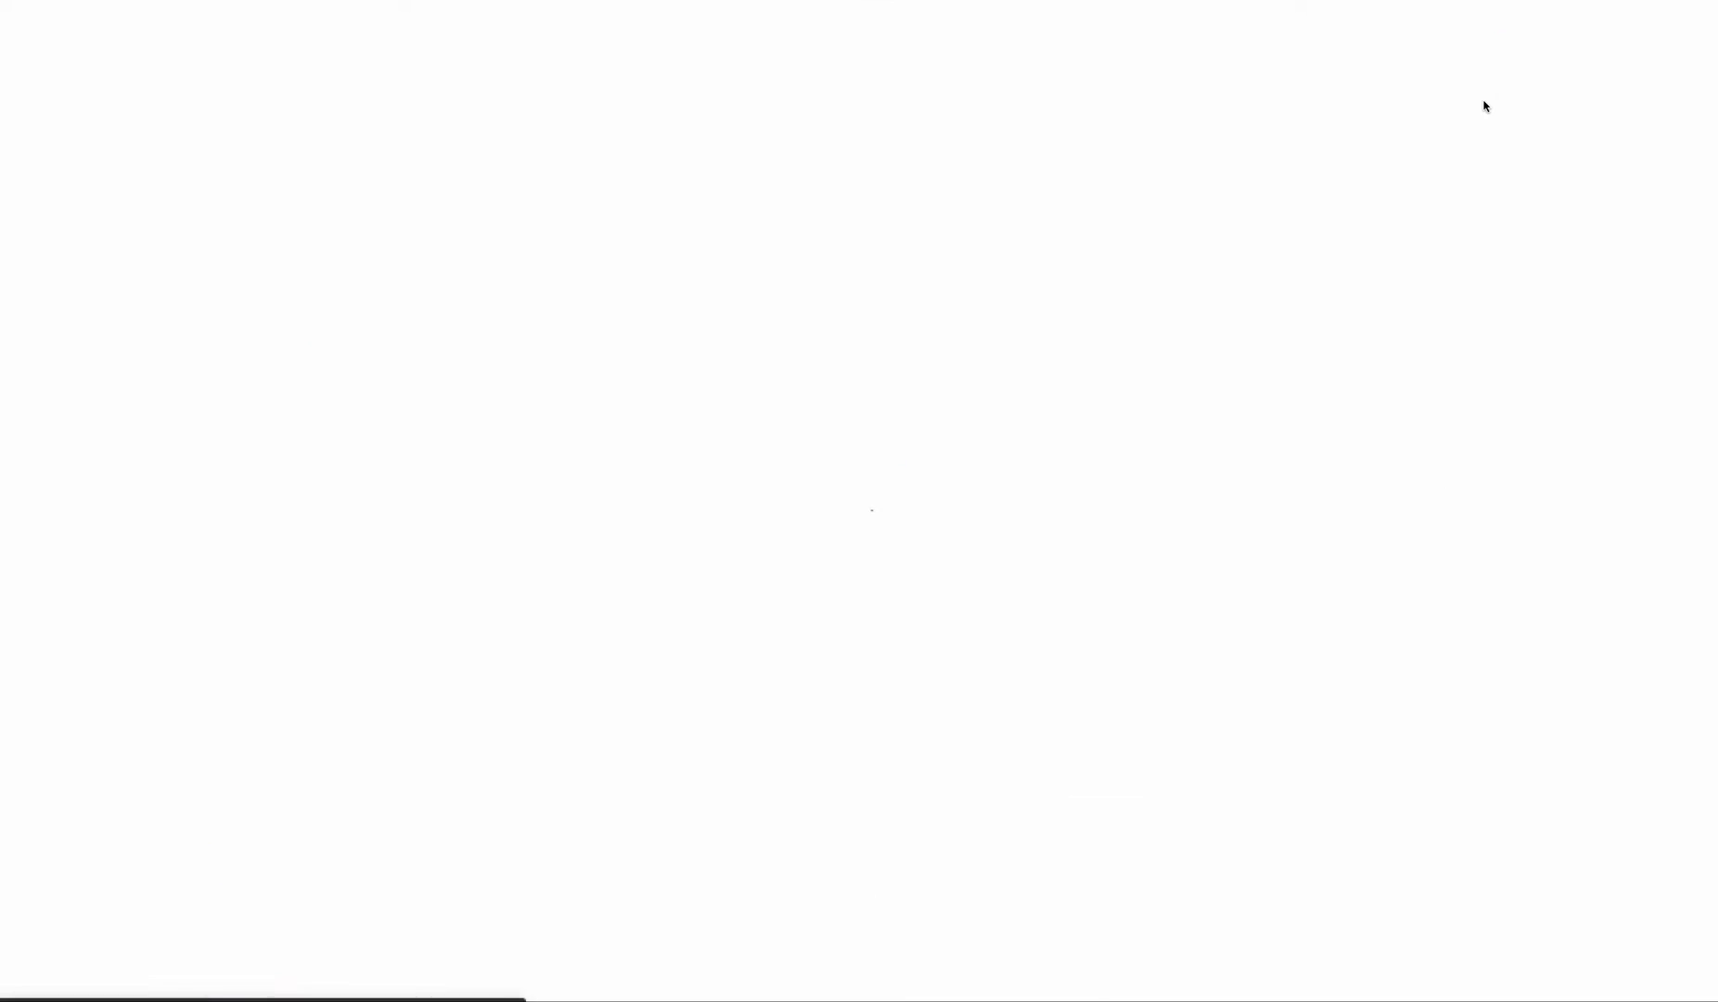
Preview the saved story of Colorful State Level GDP Map and close the preview
left_click(481, 457)
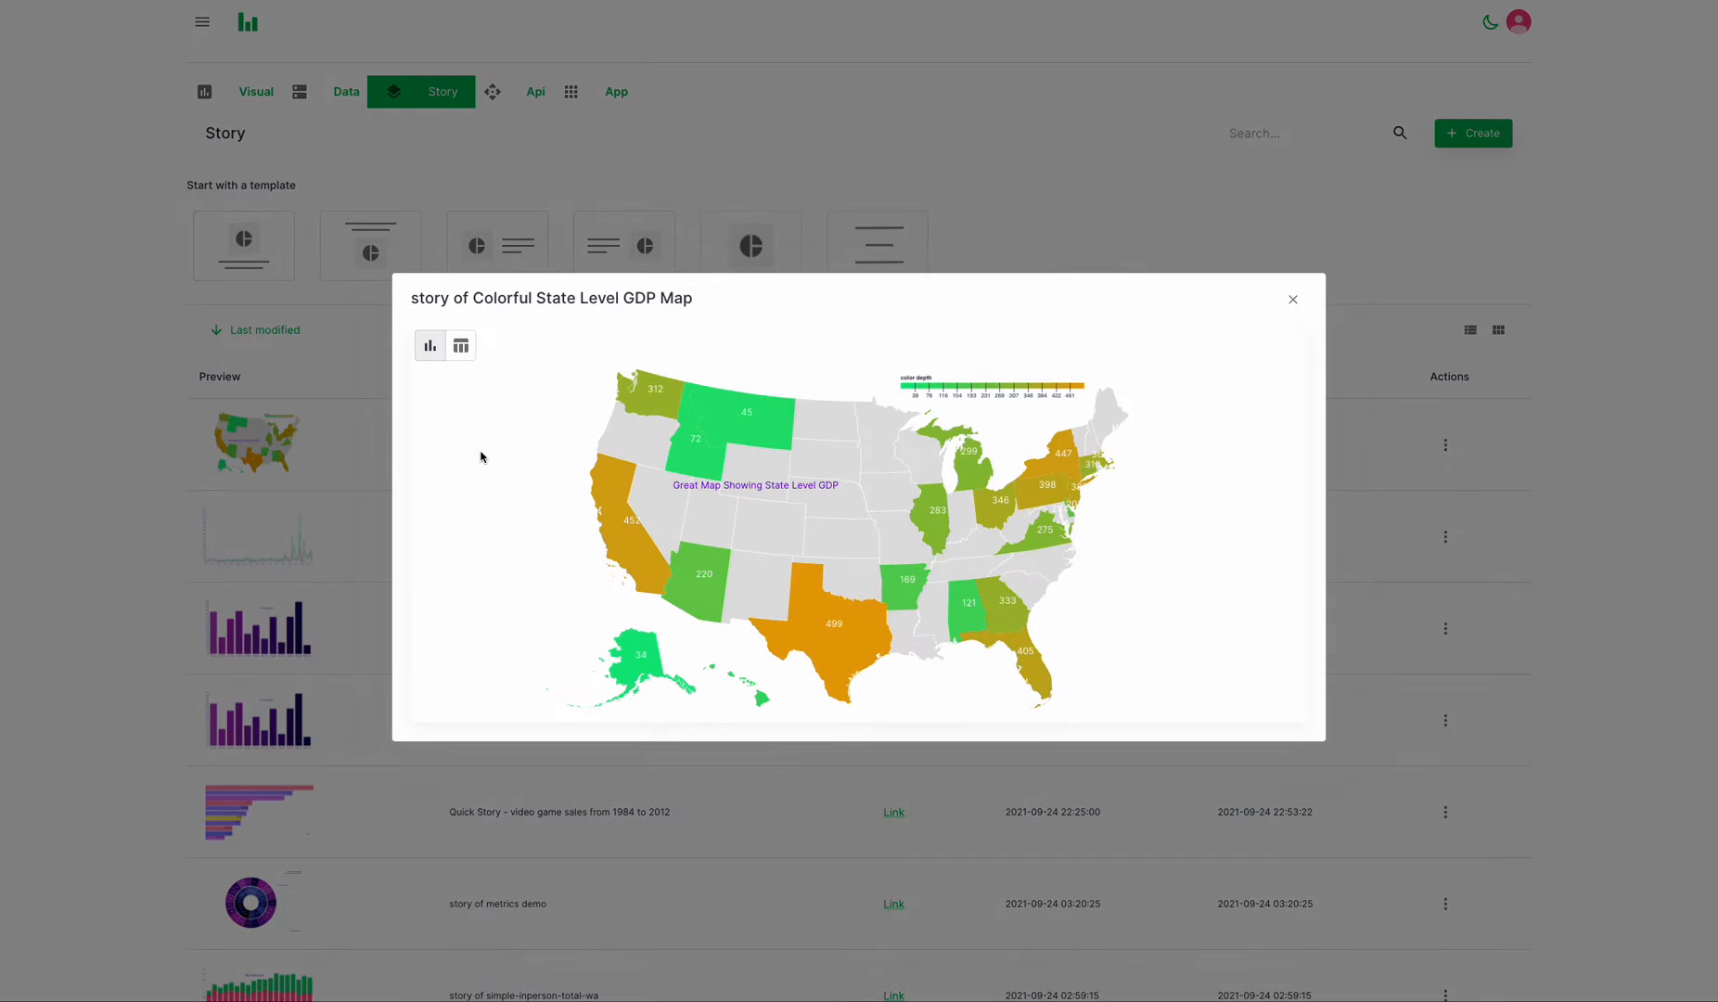
left_click(1294, 298)
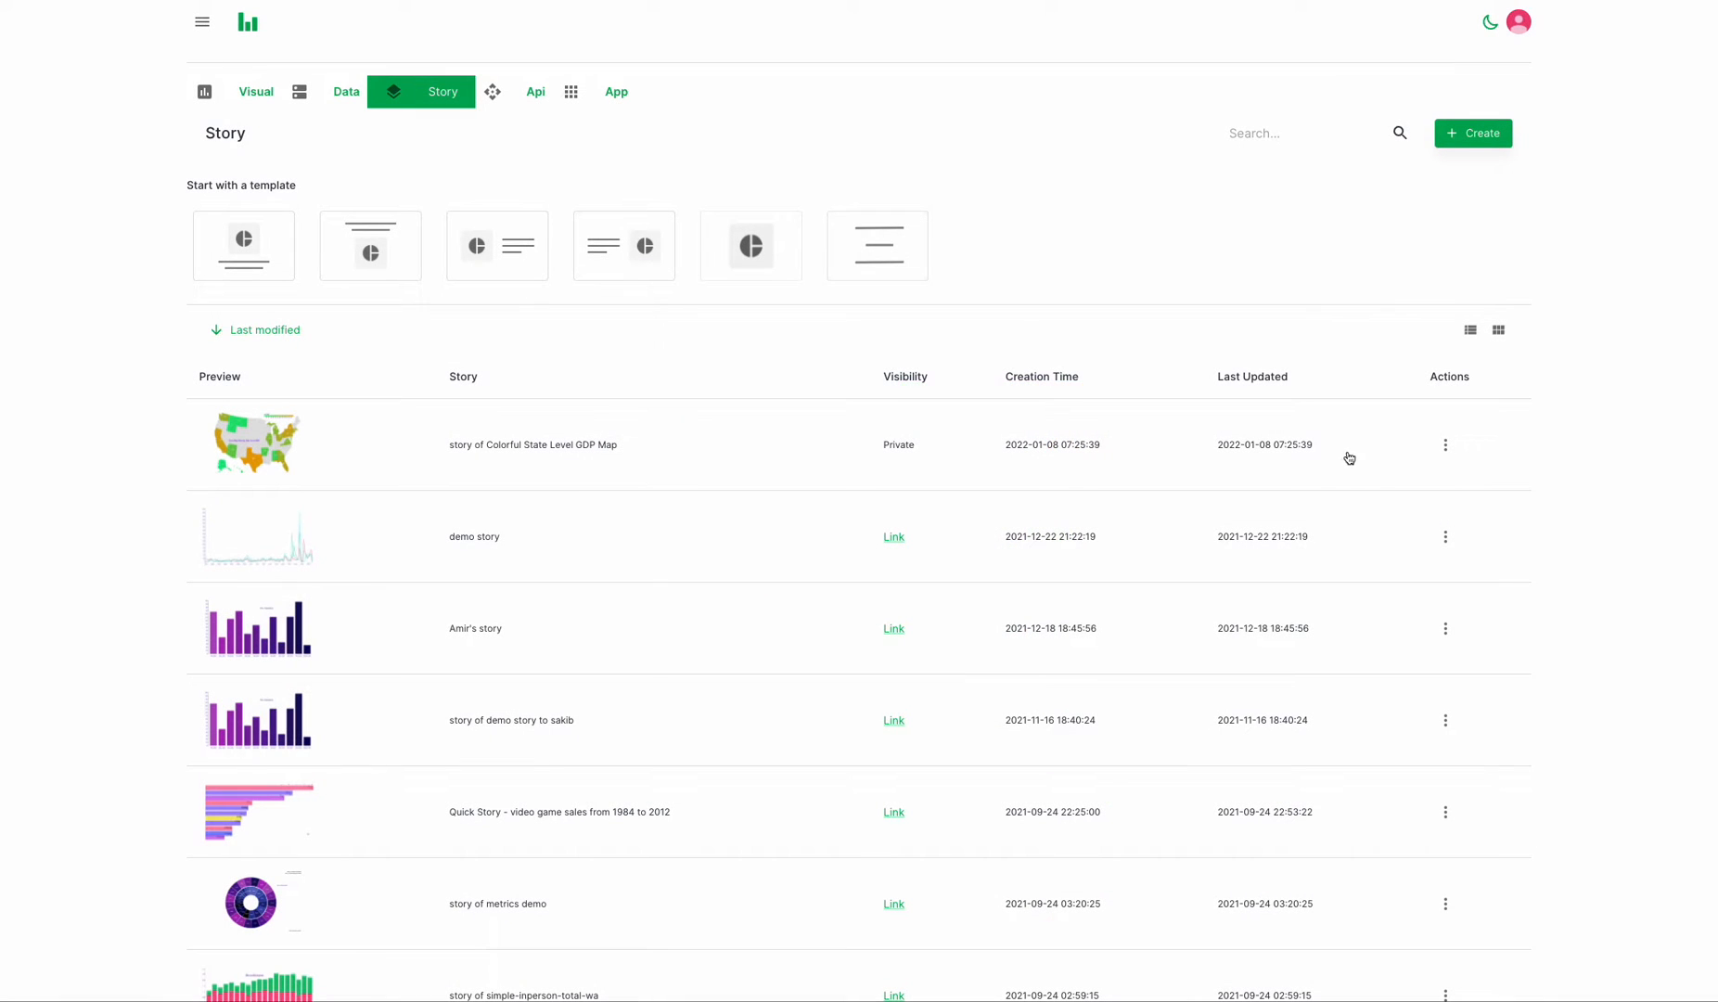
Turn on sharing for the Colorful State Level GDP Map story and copy its link
left_click(1445, 444)
left_click(1480, 538)
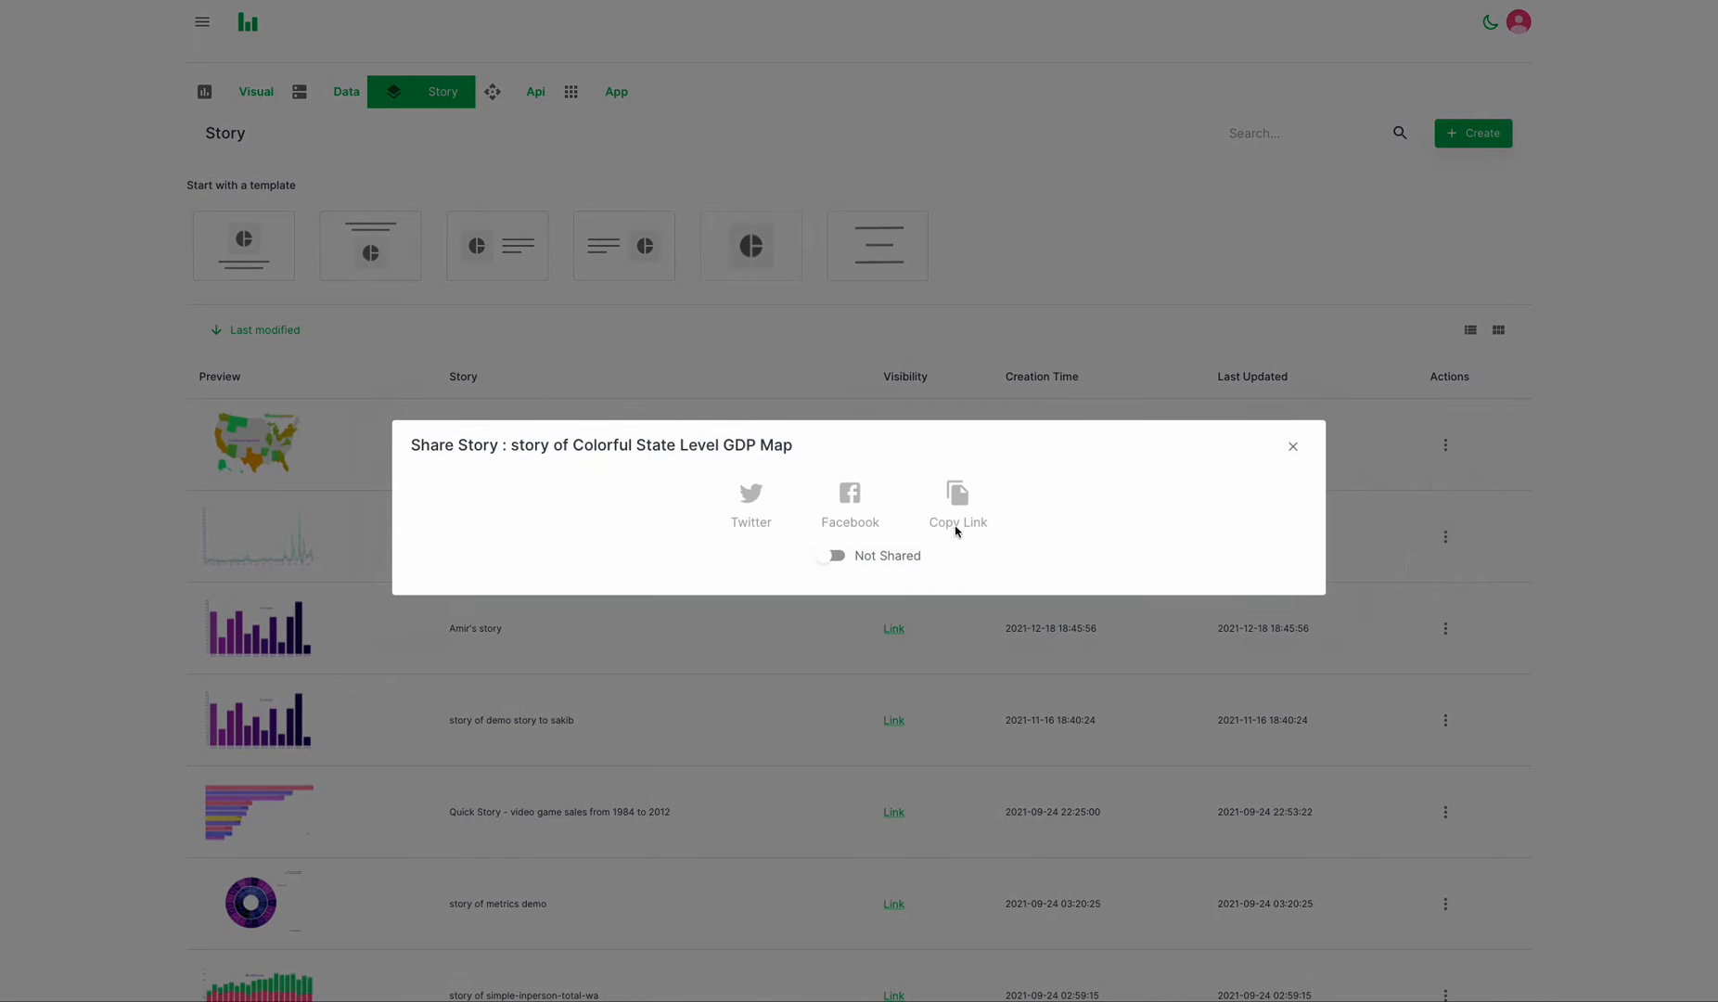
left_click(846, 558)
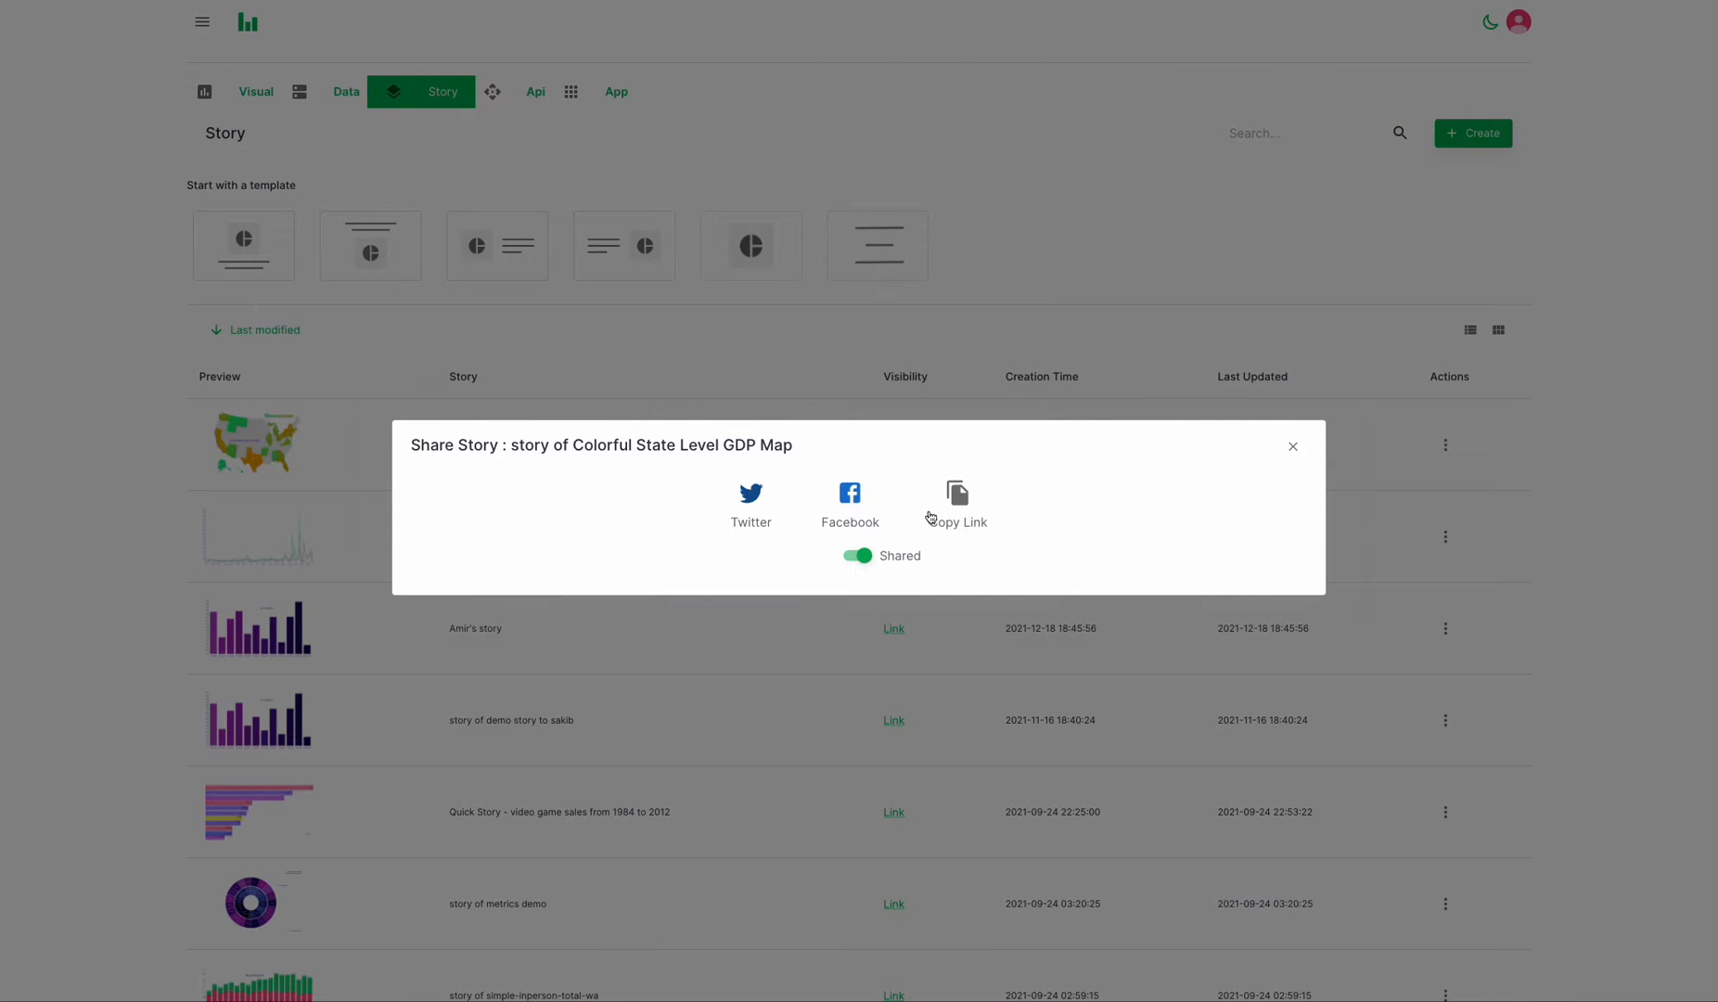
left_click(1293, 446)
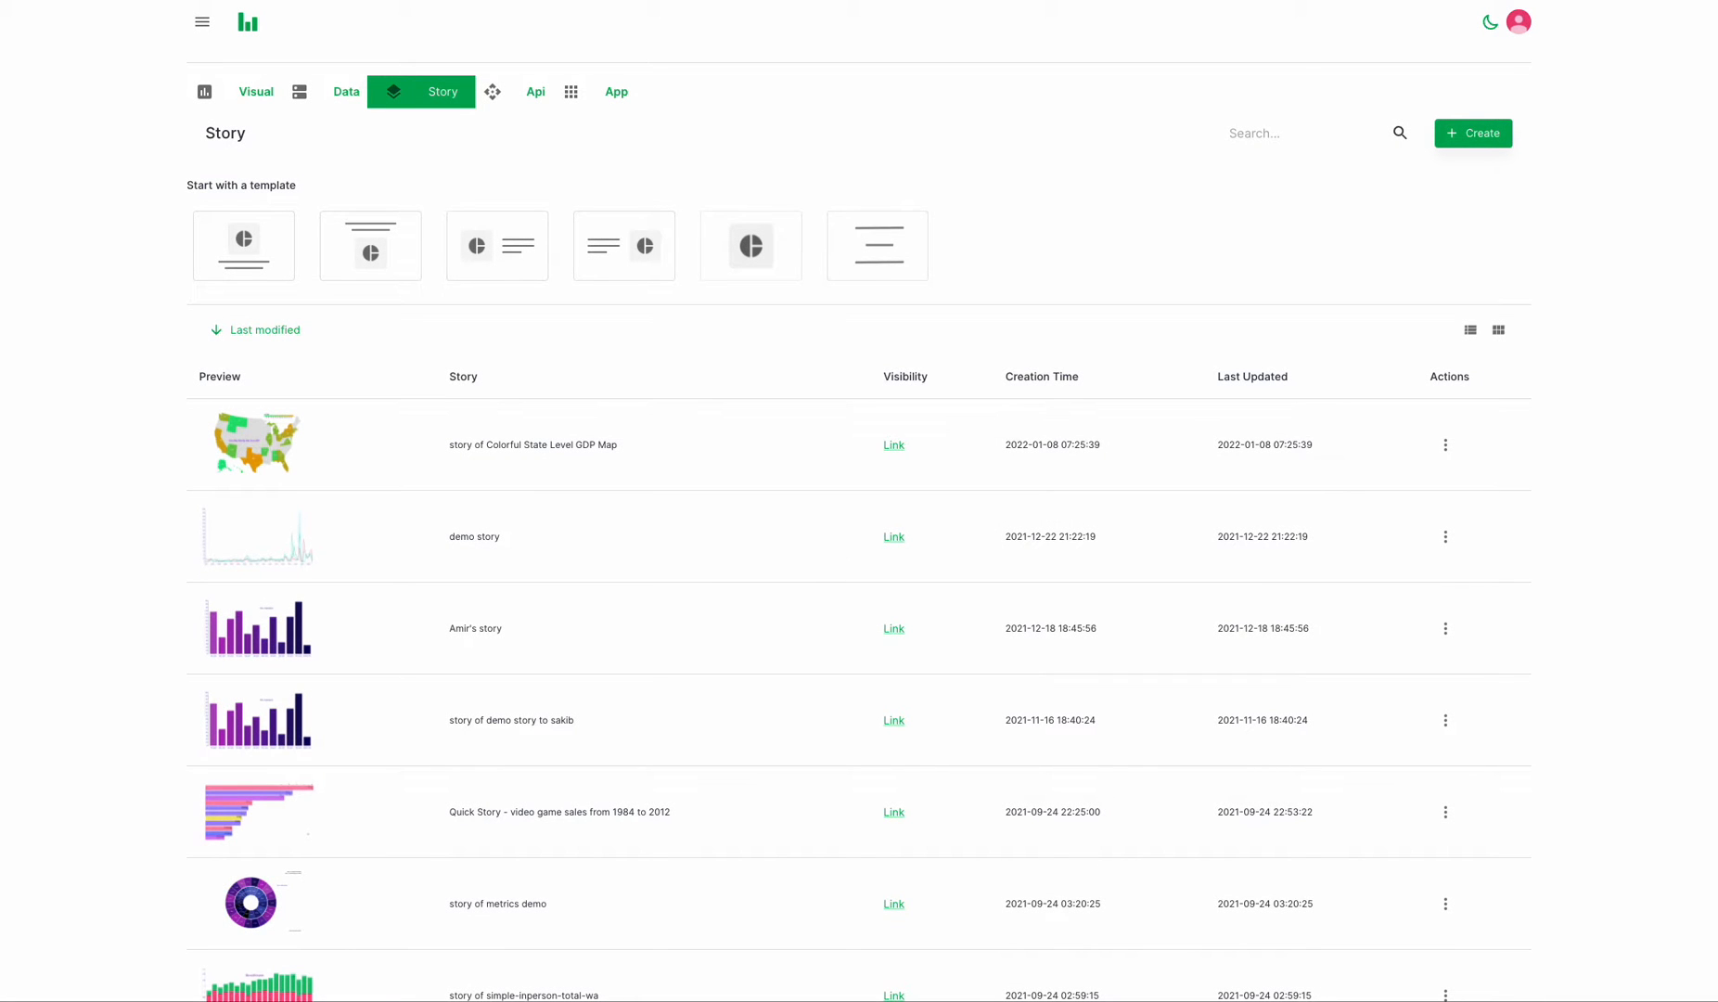
Open the copied story link in the browser and view the shared map page
key("super+l")
key("super+v")
key("Return")
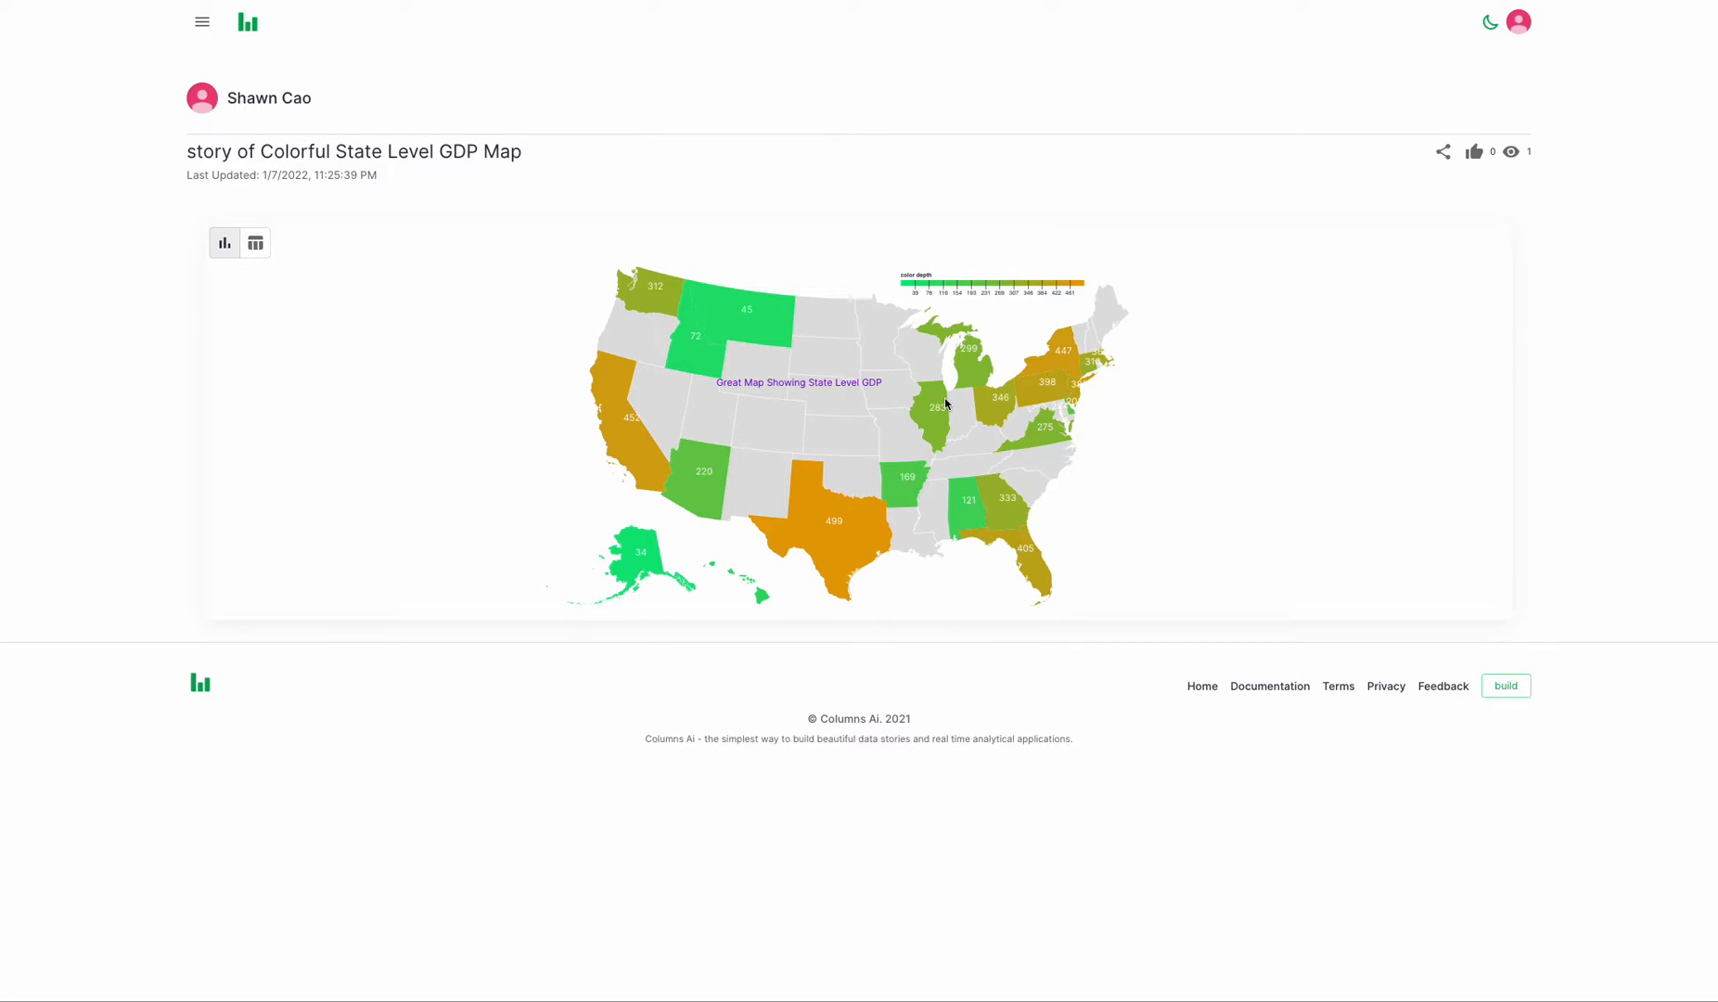
mouse_move(946, 404)
Return to the dashboard and open the Video_Game_Sales dataset for visualization
left_click(204, 25)
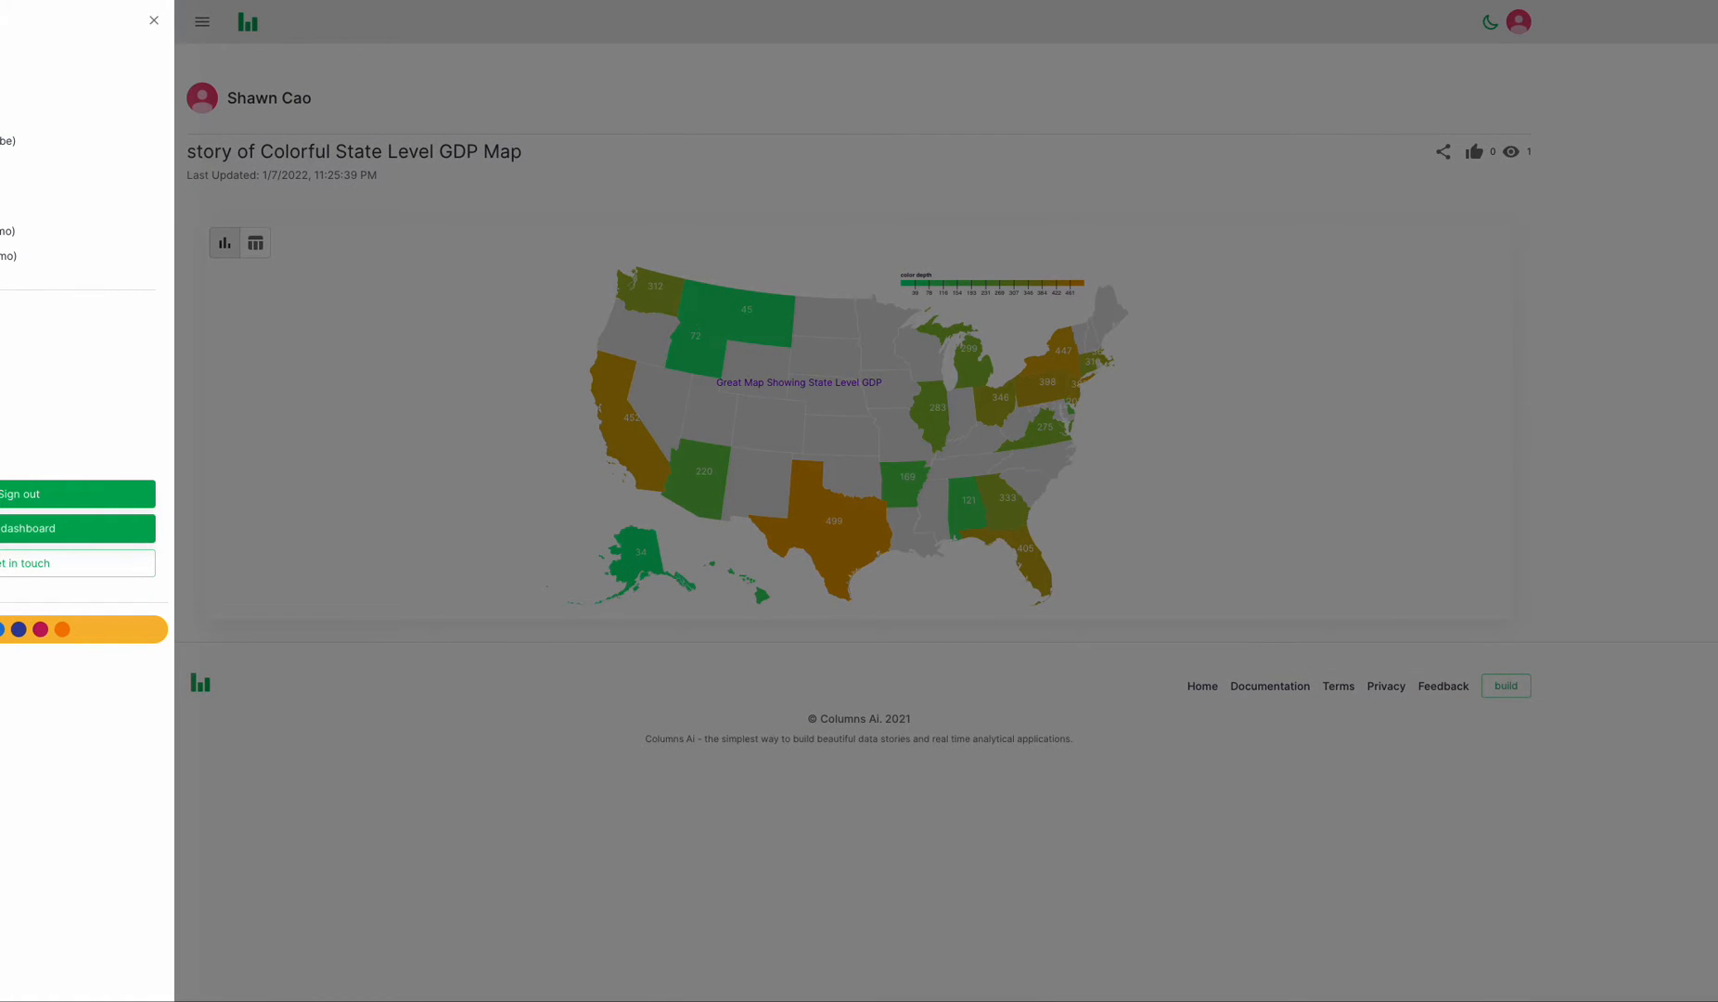
left_click(56, 528)
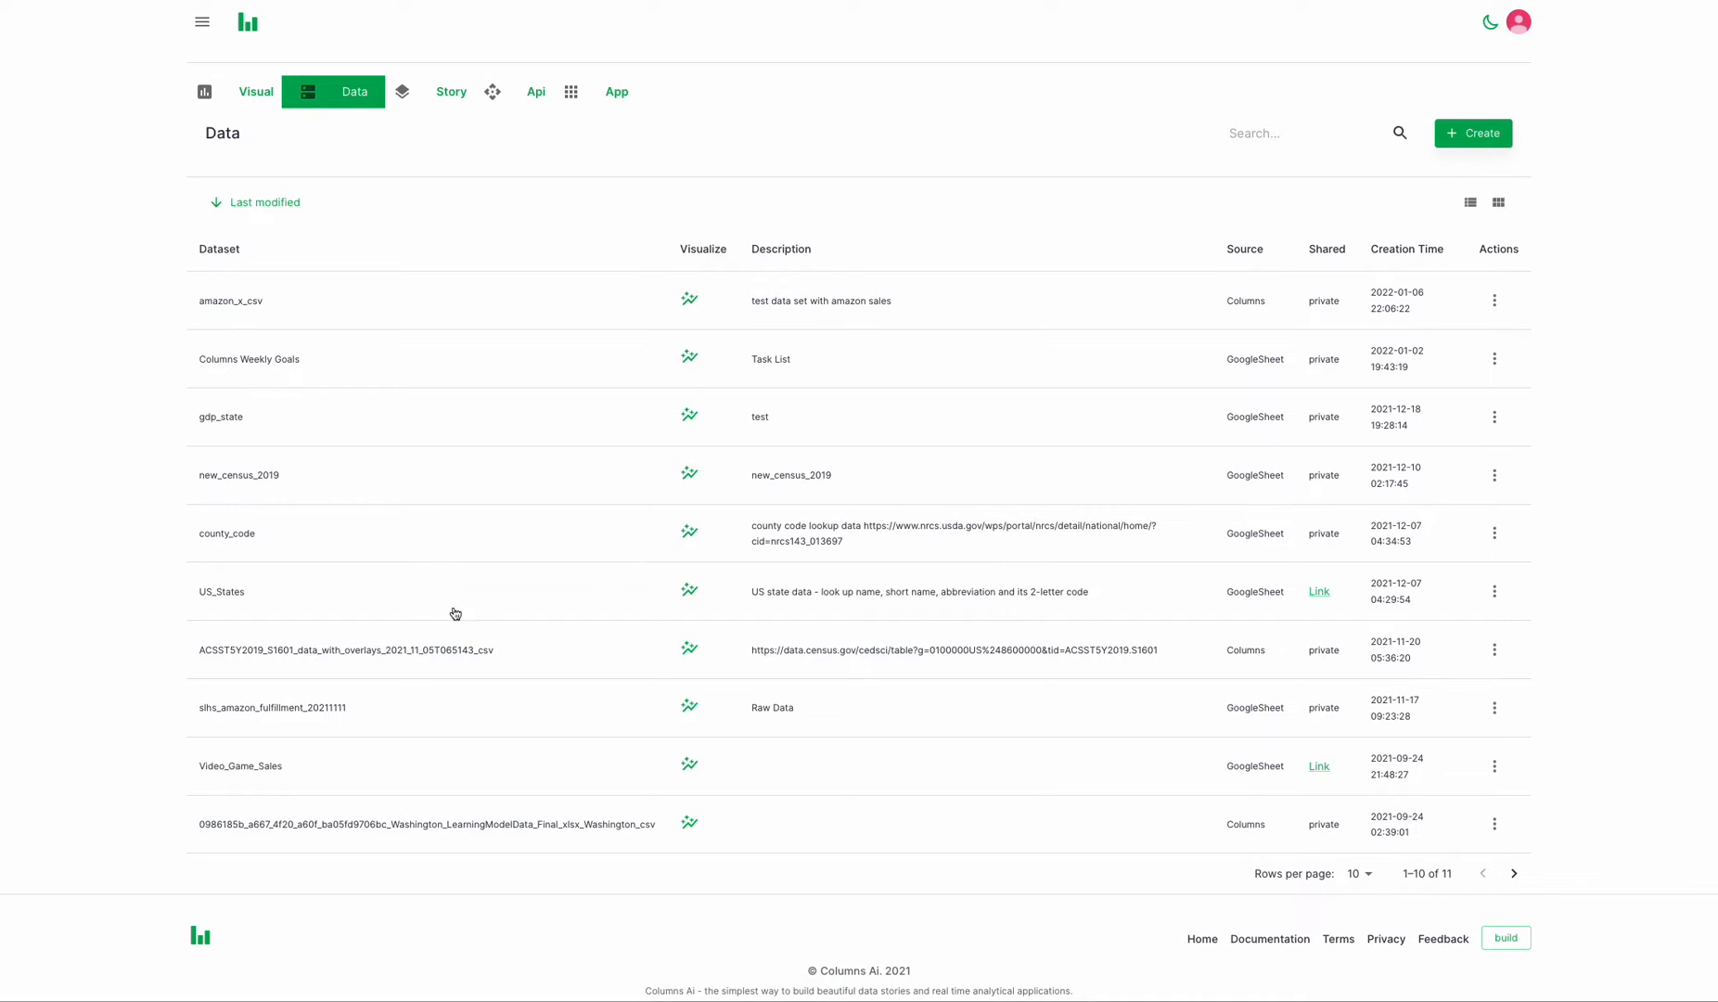
left_click(689, 763)
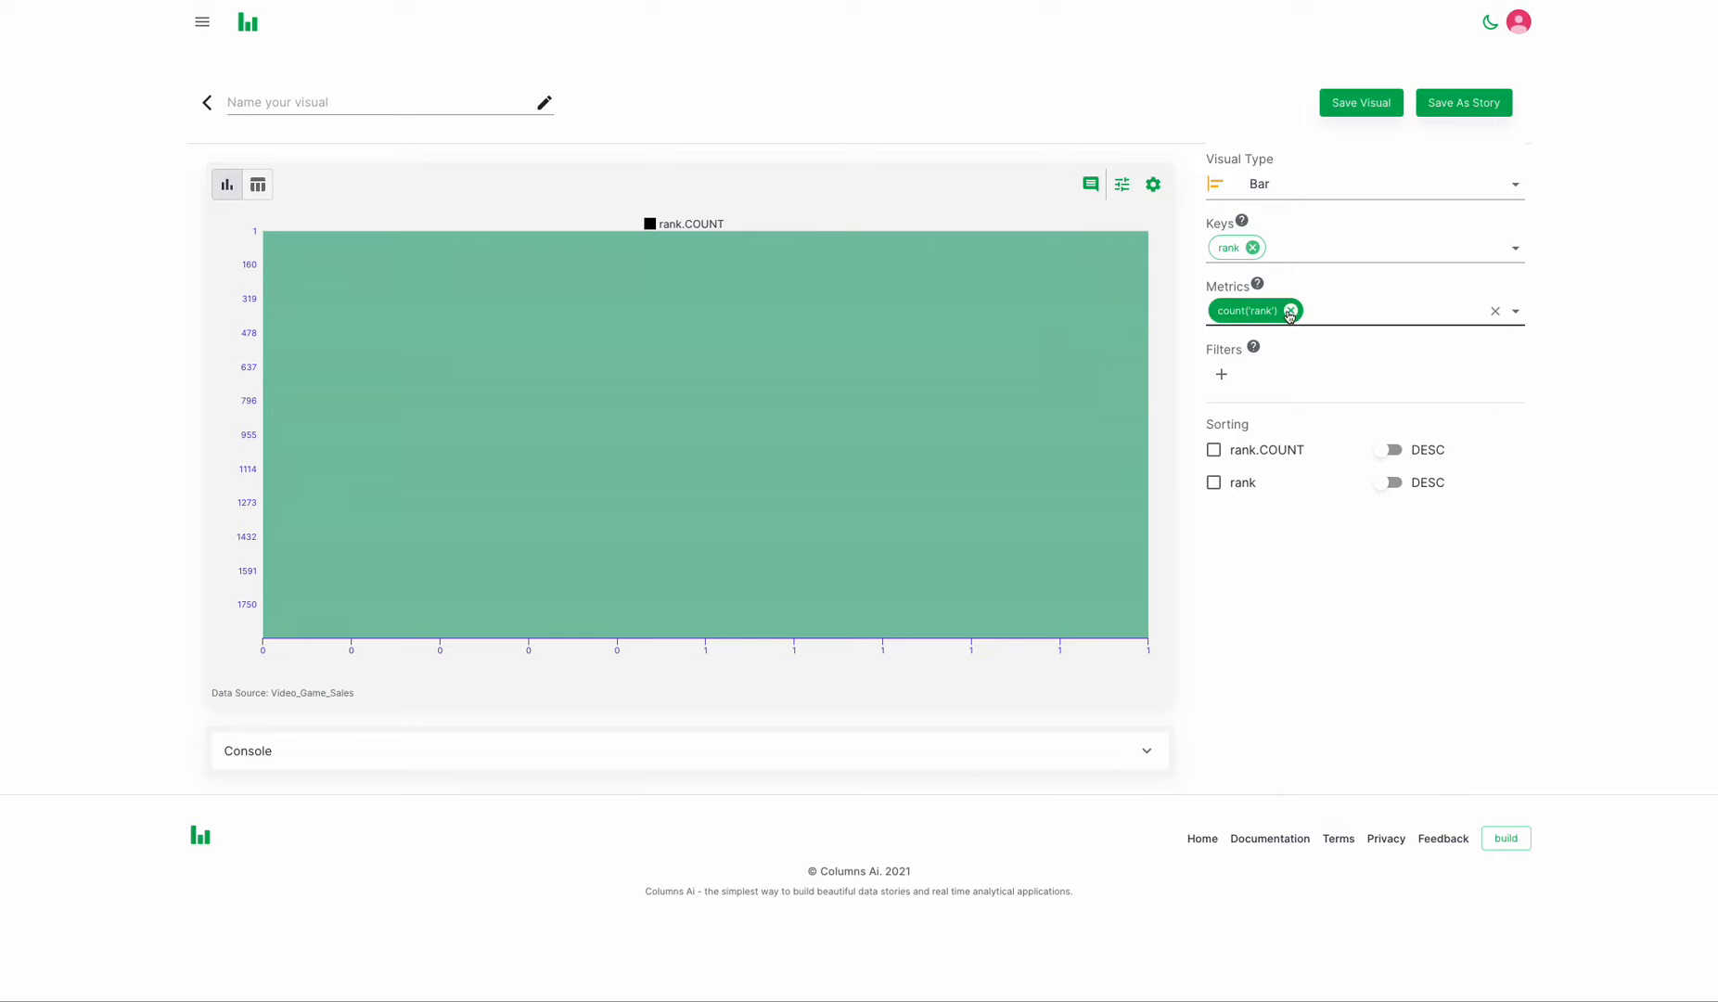
Replace the chart's rank key with year
left_click(1252, 248)
left_click(1256, 249)
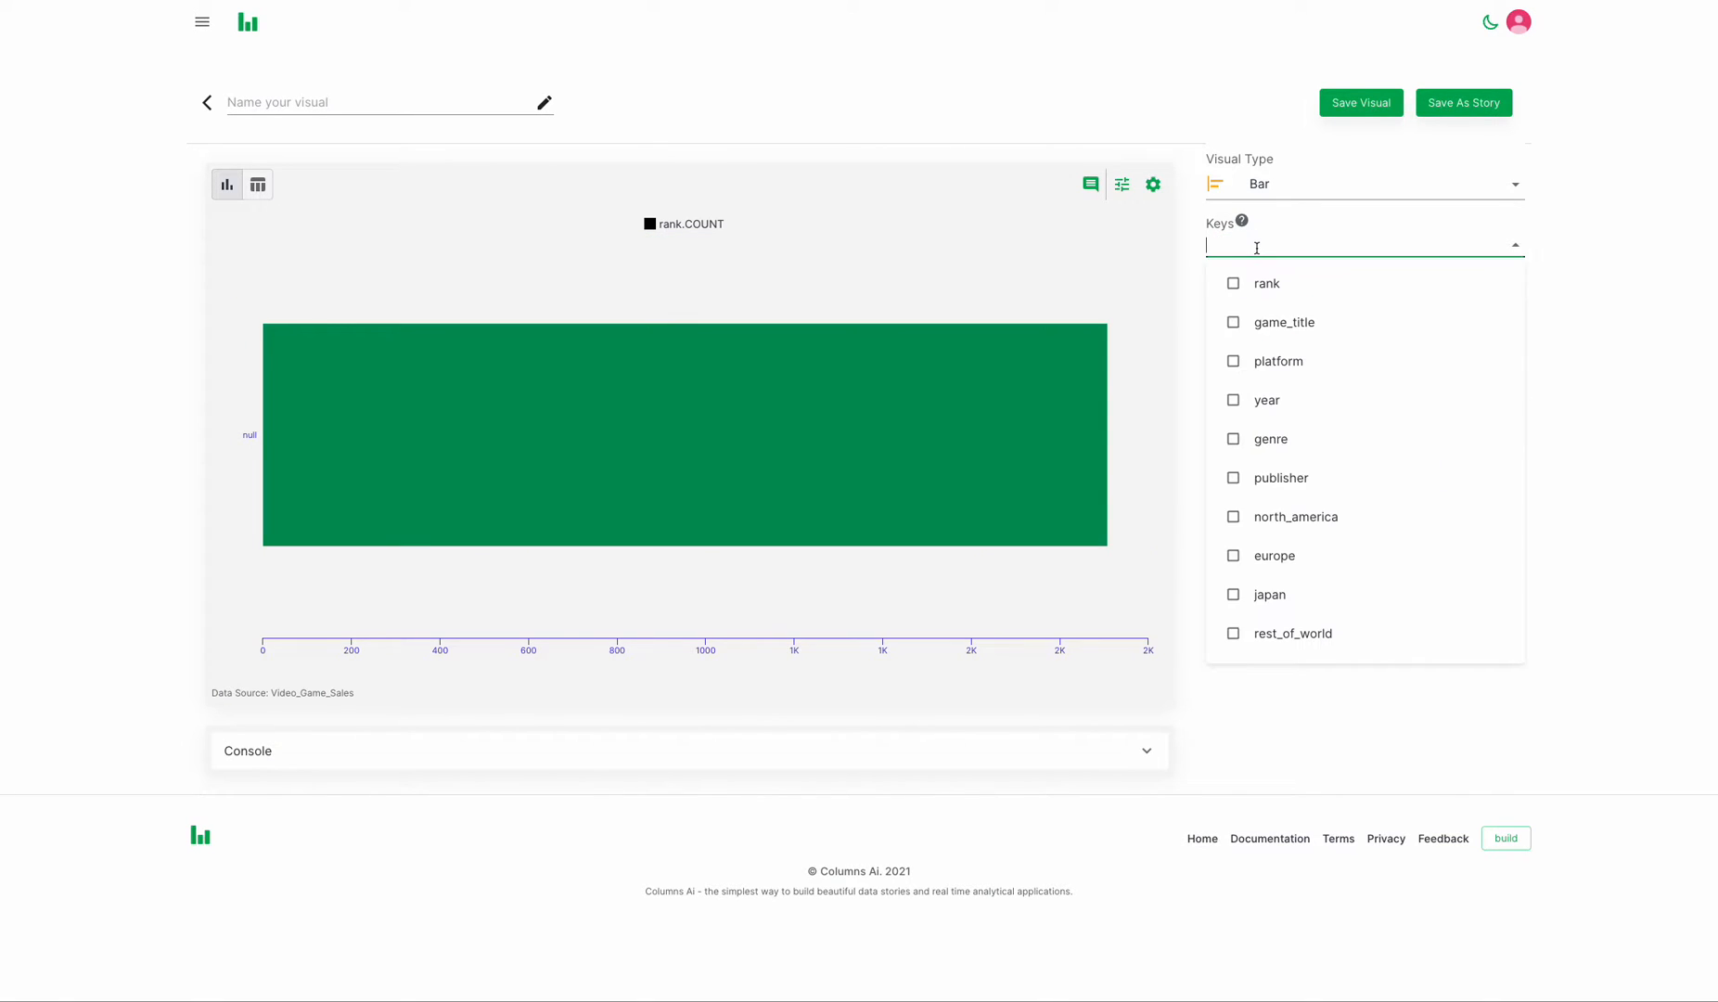
left_click(1264, 408)
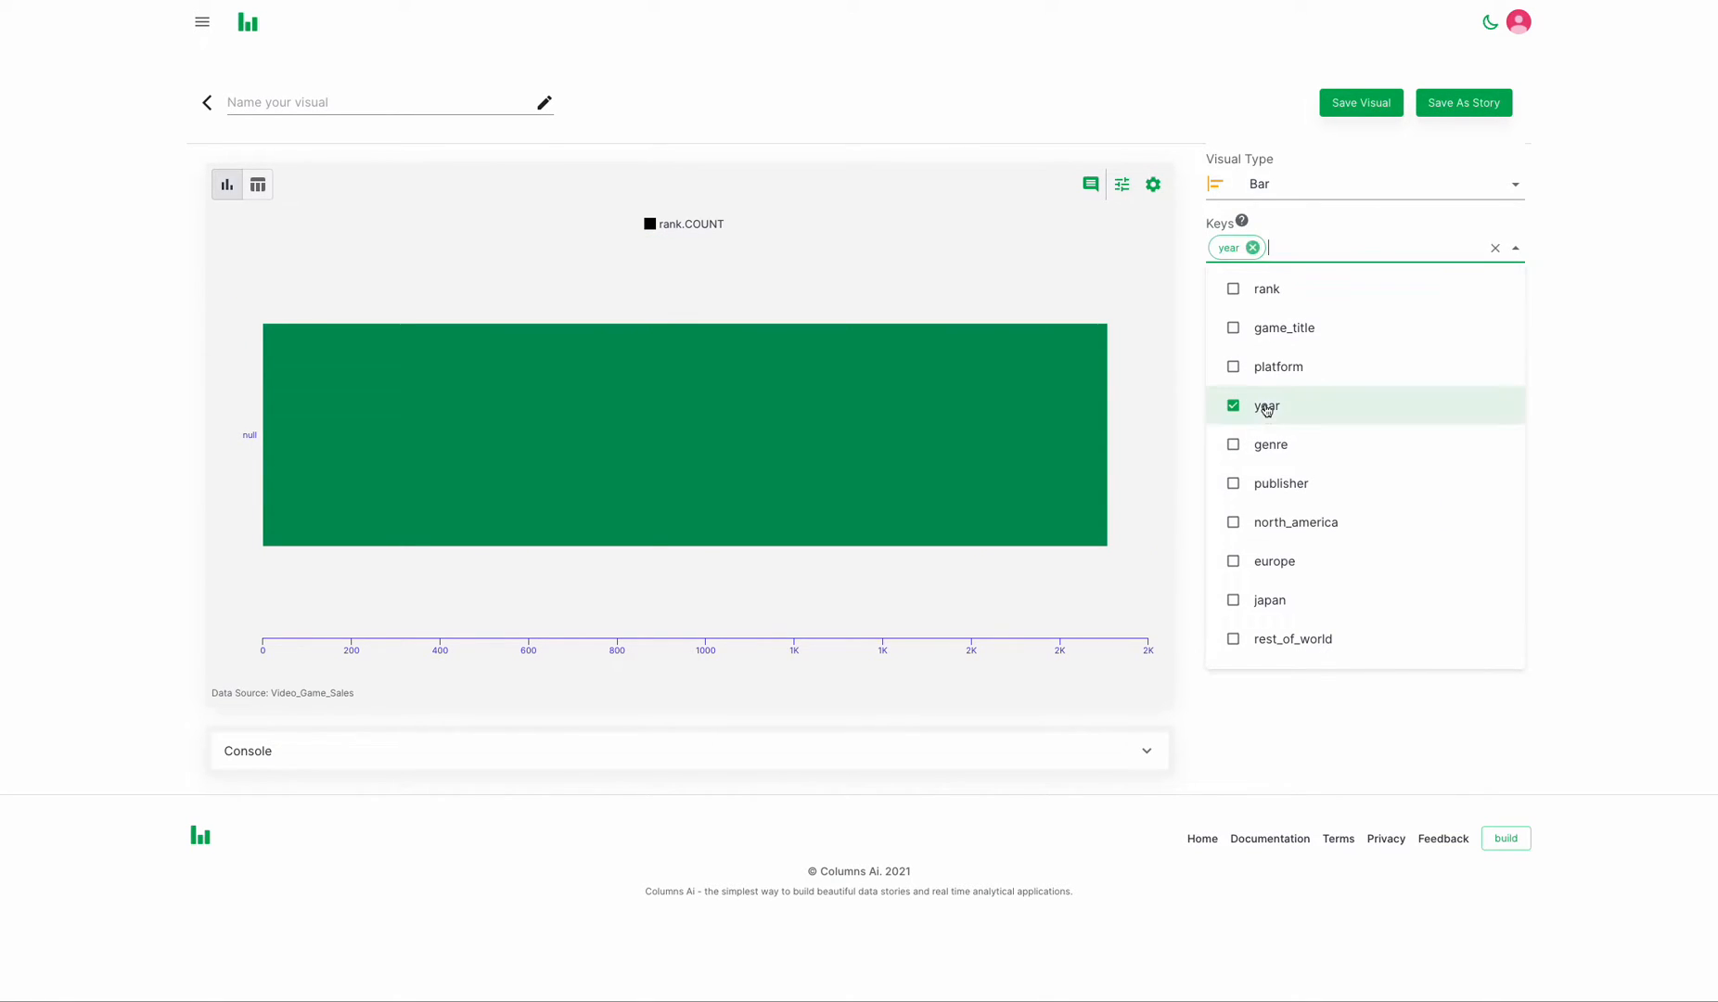
left_click(1584, 318)
Replace the count('rank') metric with the sums of europe, north_america, japan and rest_of_world
left_click(1291, 312)
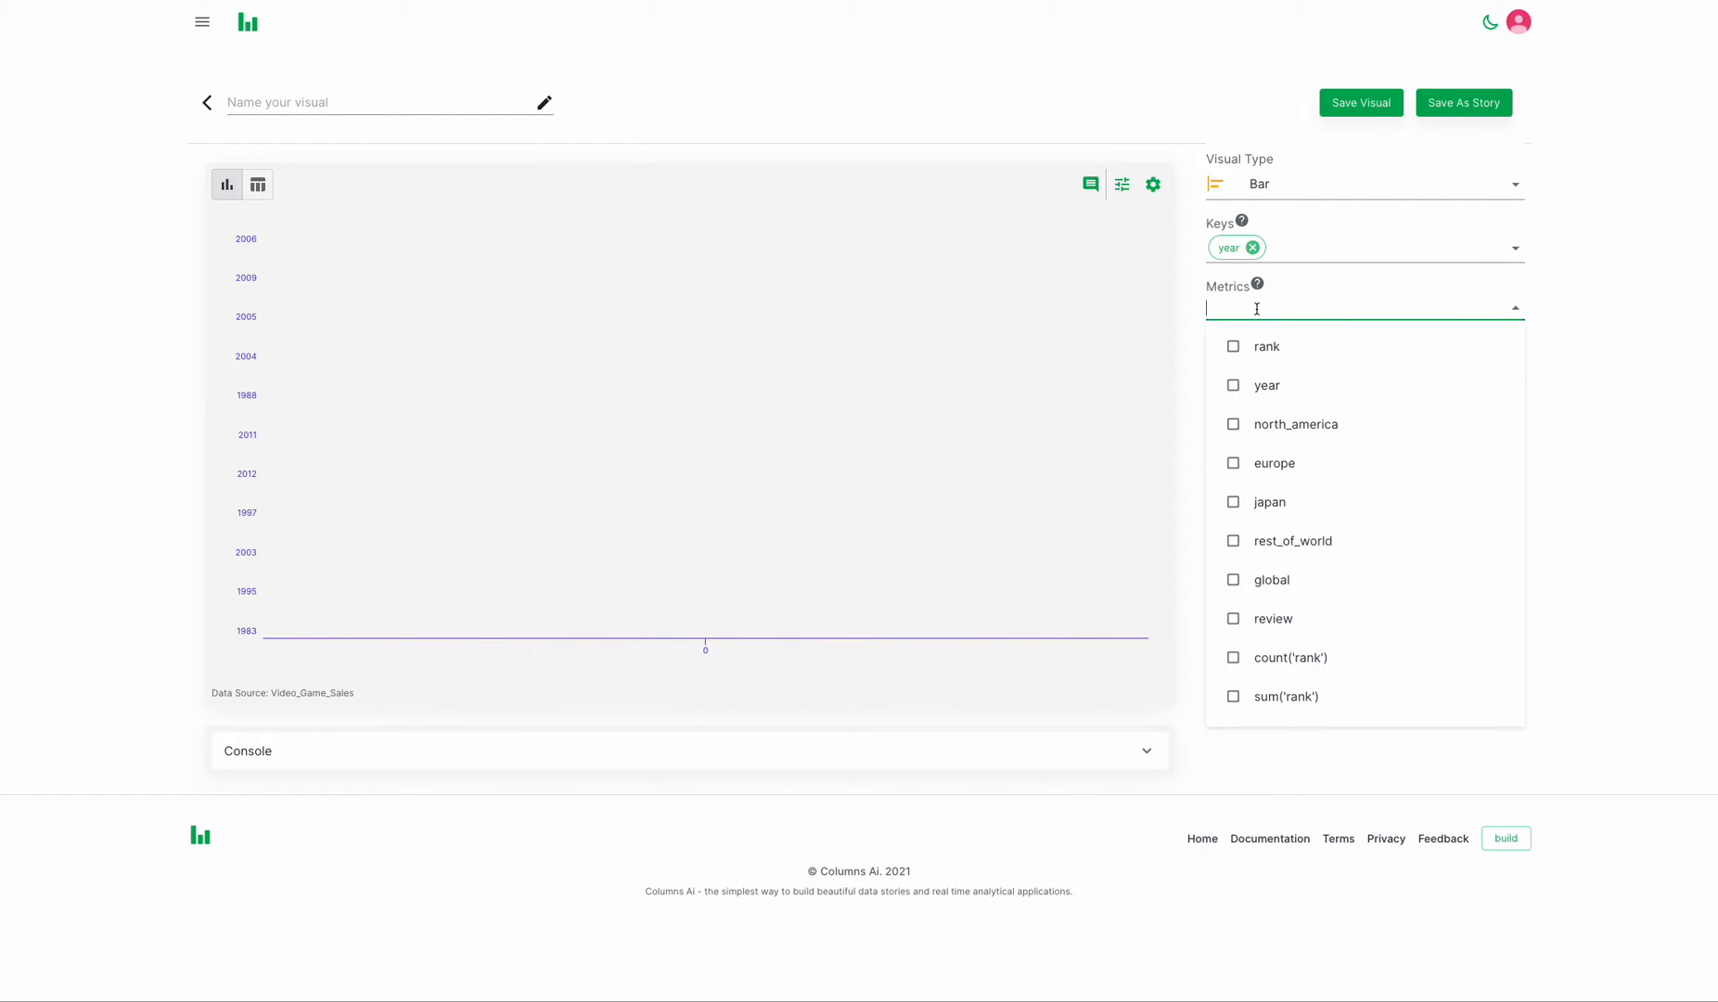
scroll(1342, 601, "down", 2)
scroll(1342, 601, "down", 2)
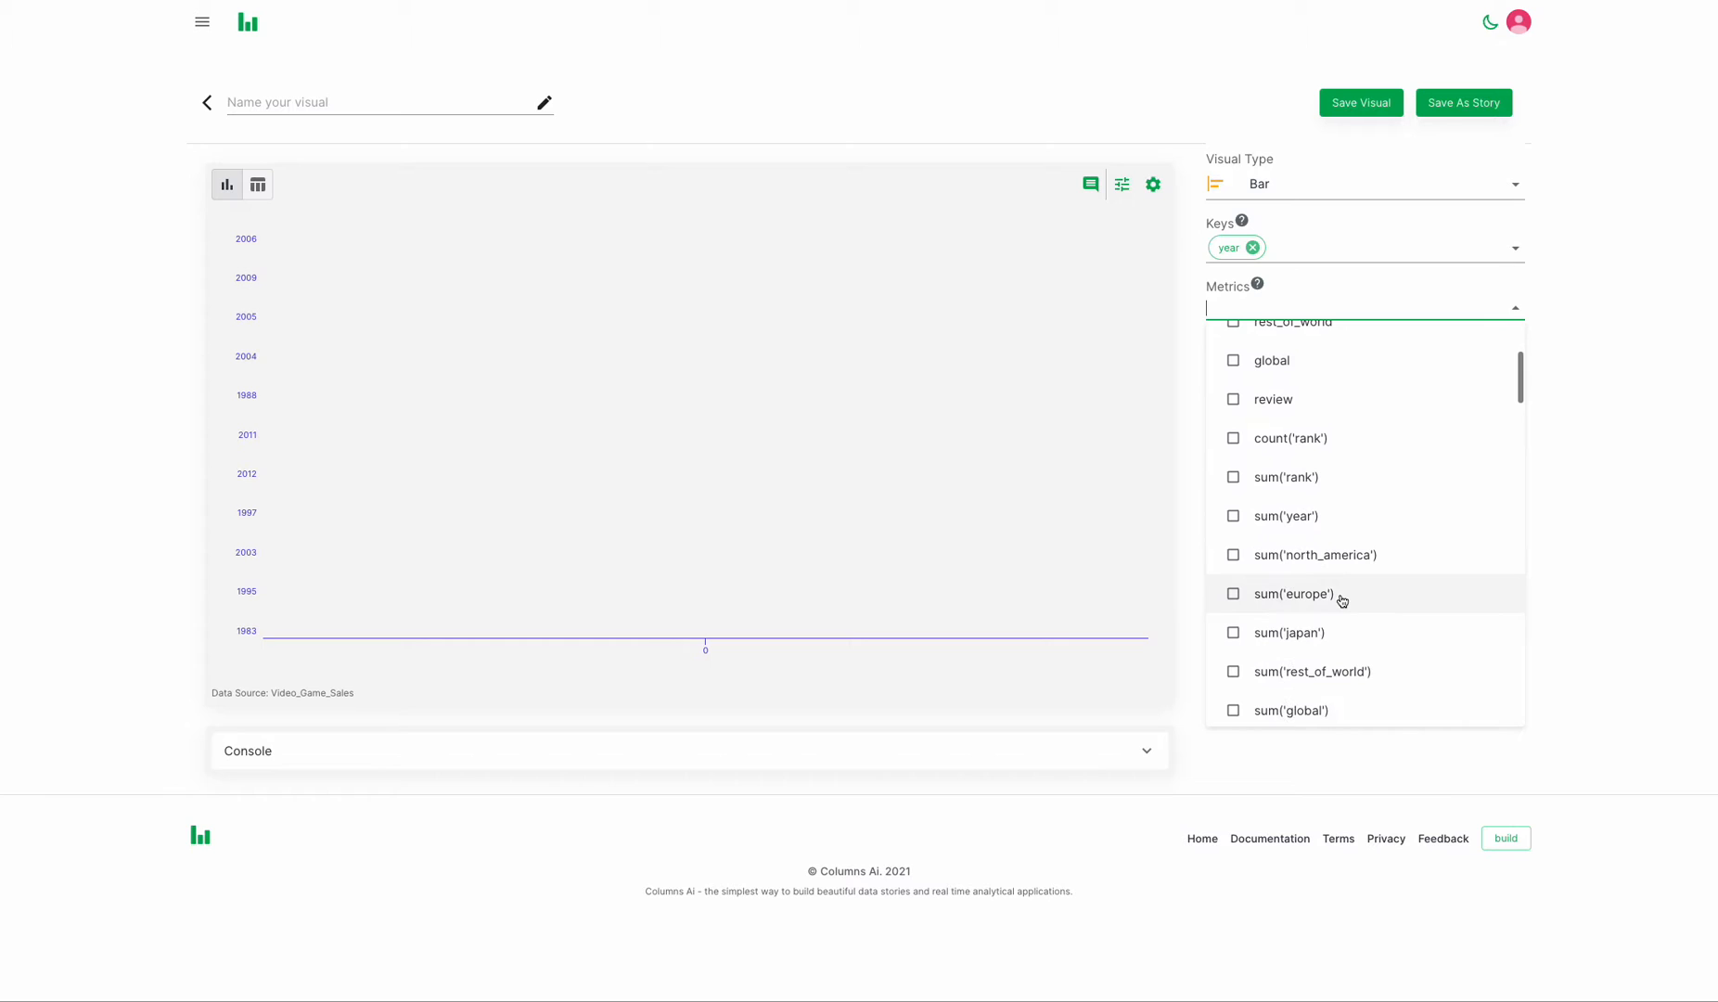
left_click(1234, 600)
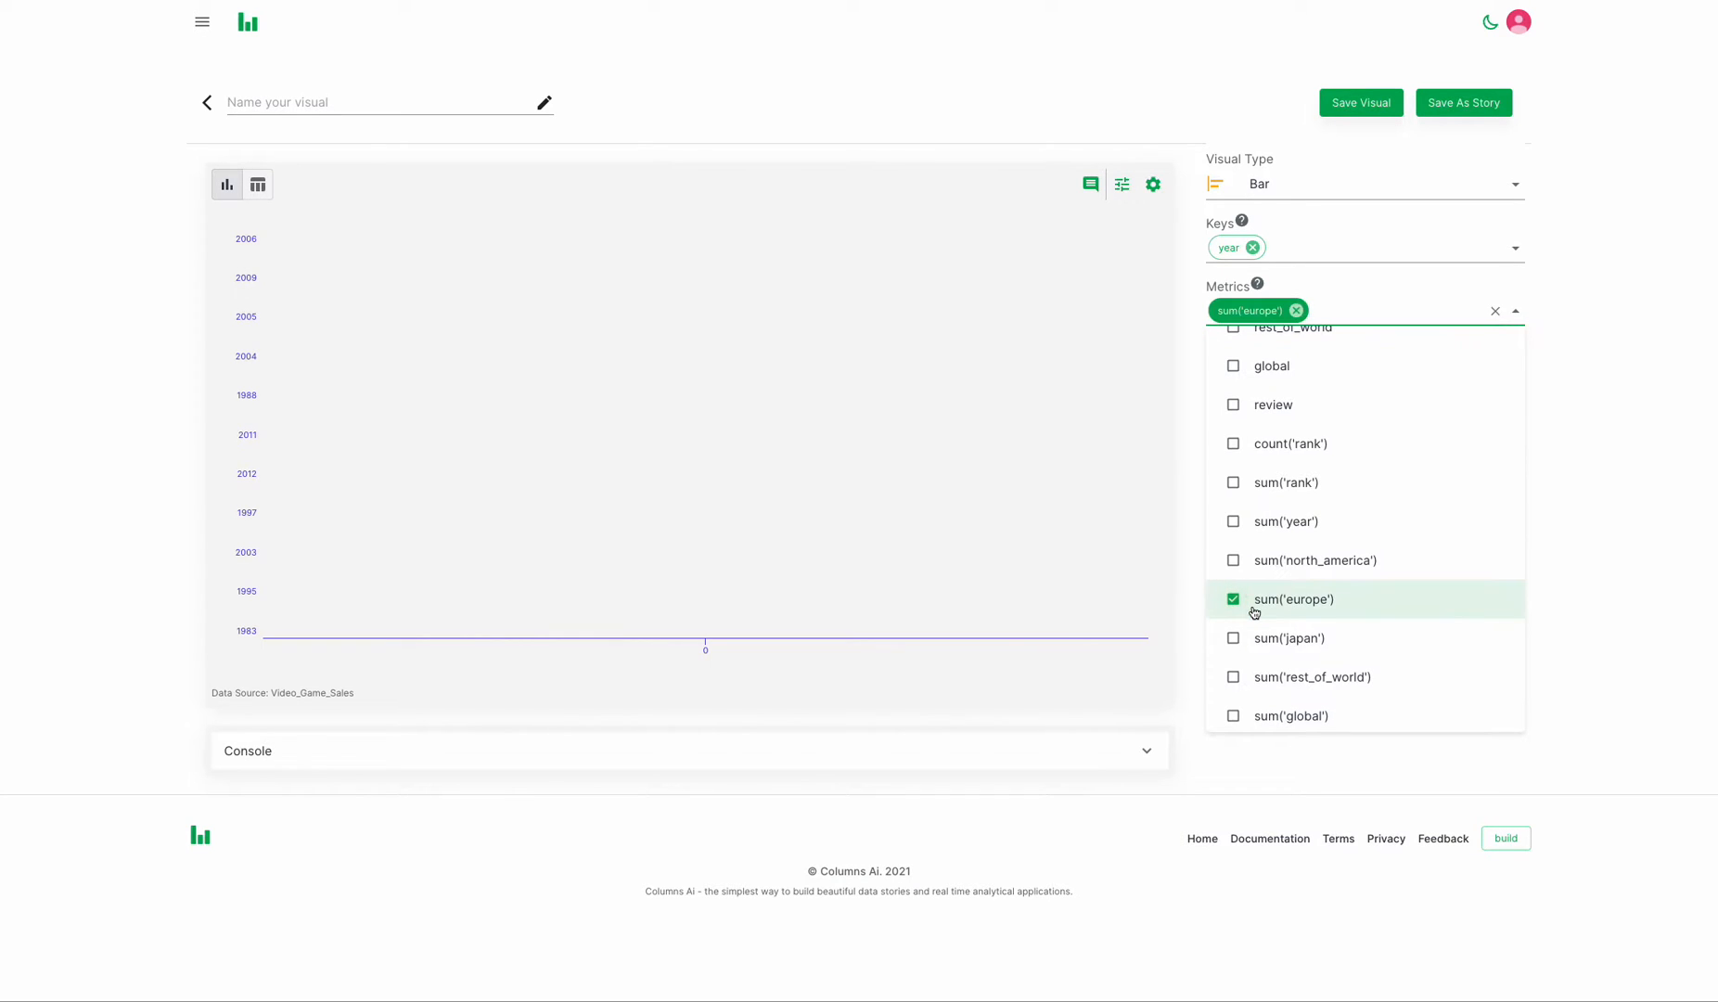
left_click(1237, 562)
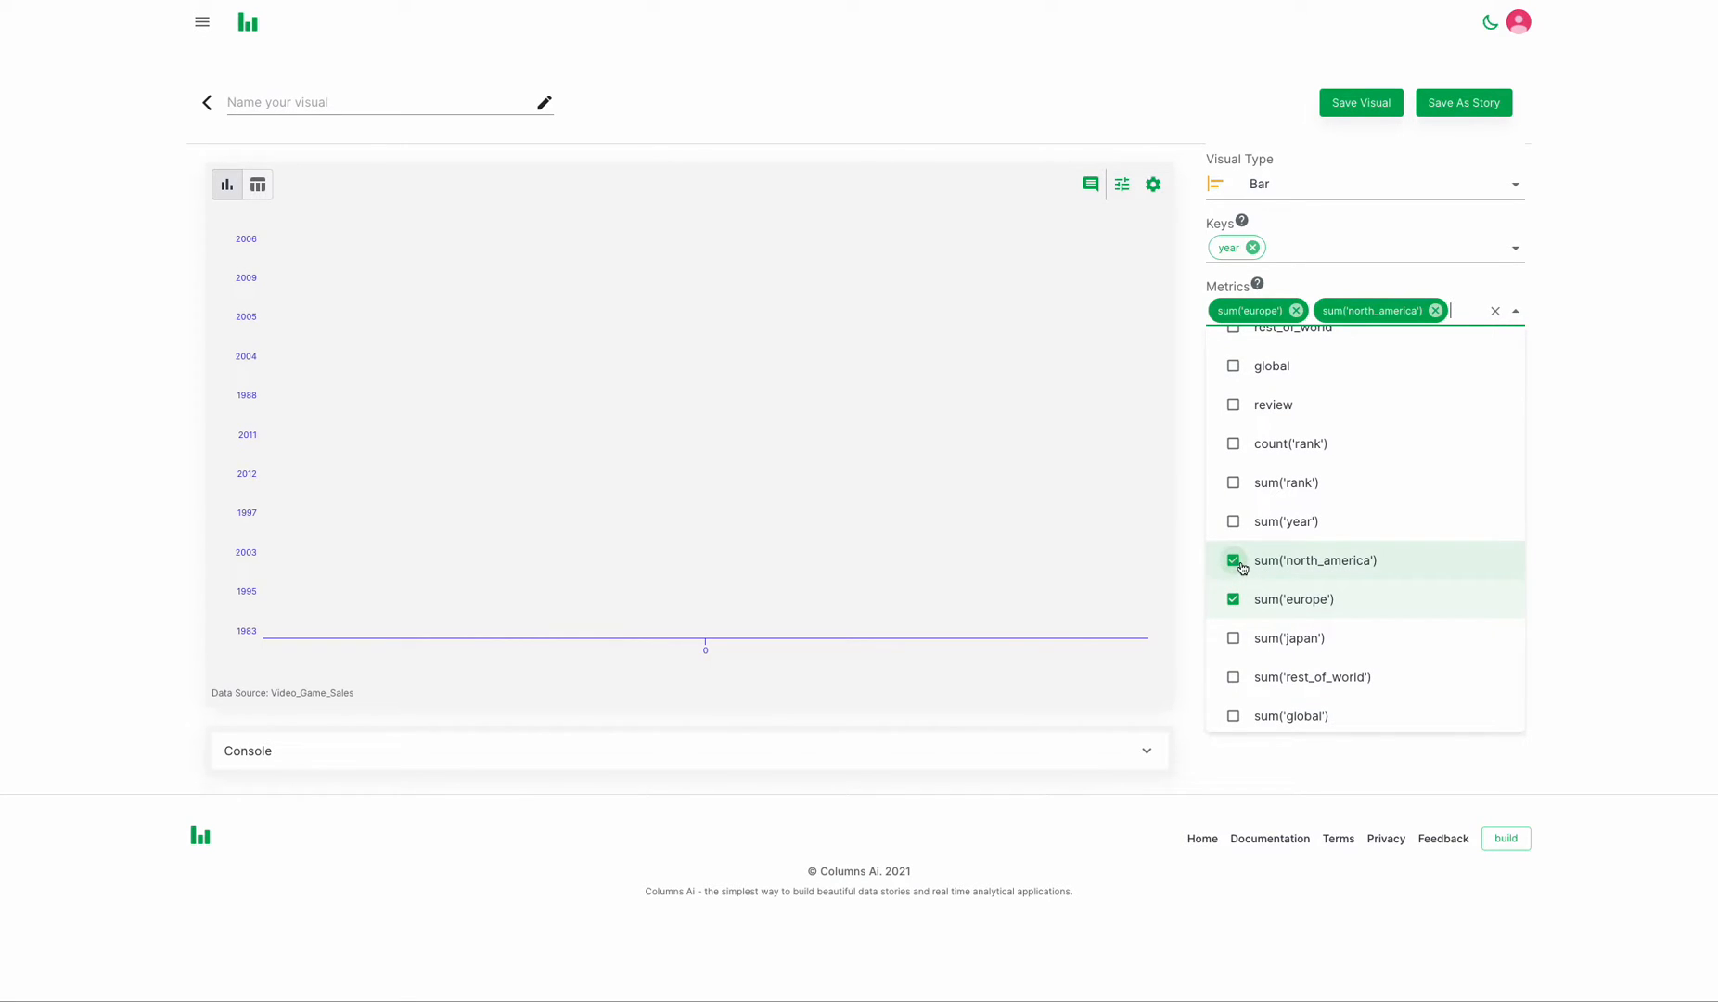
left_click(1239, 646)
scroll(1248, 680, "down", 1)
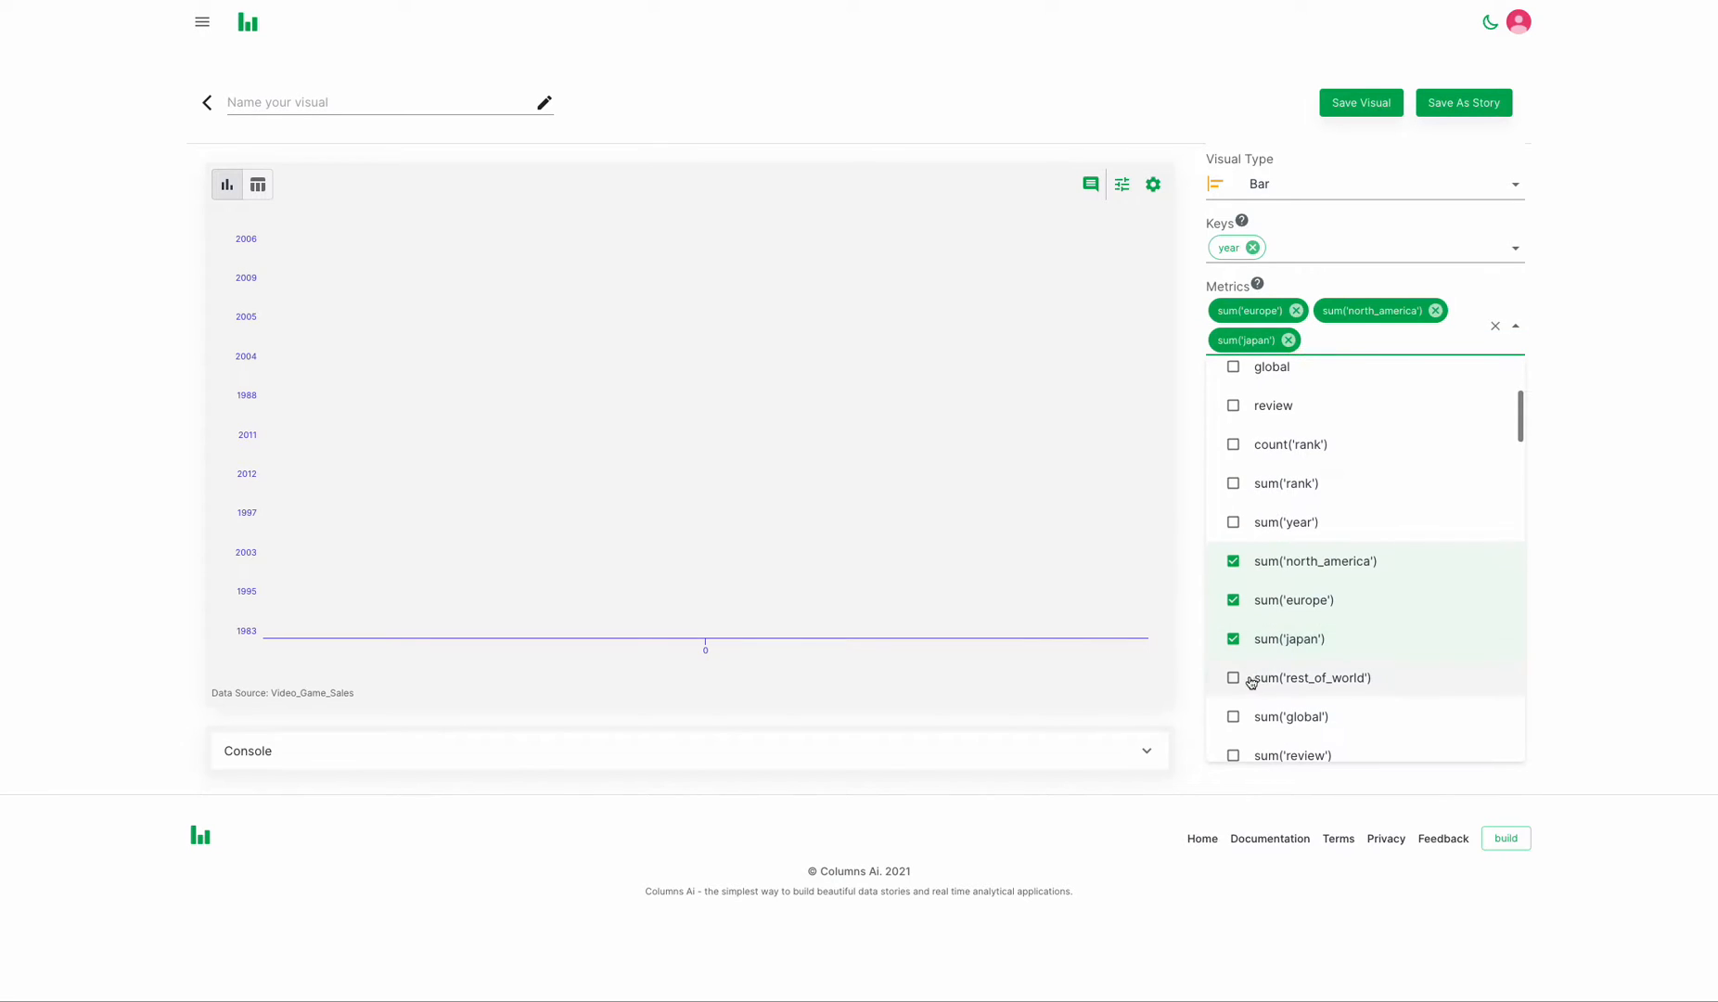
left_click(1234, 678)
left_click(1596, 591)
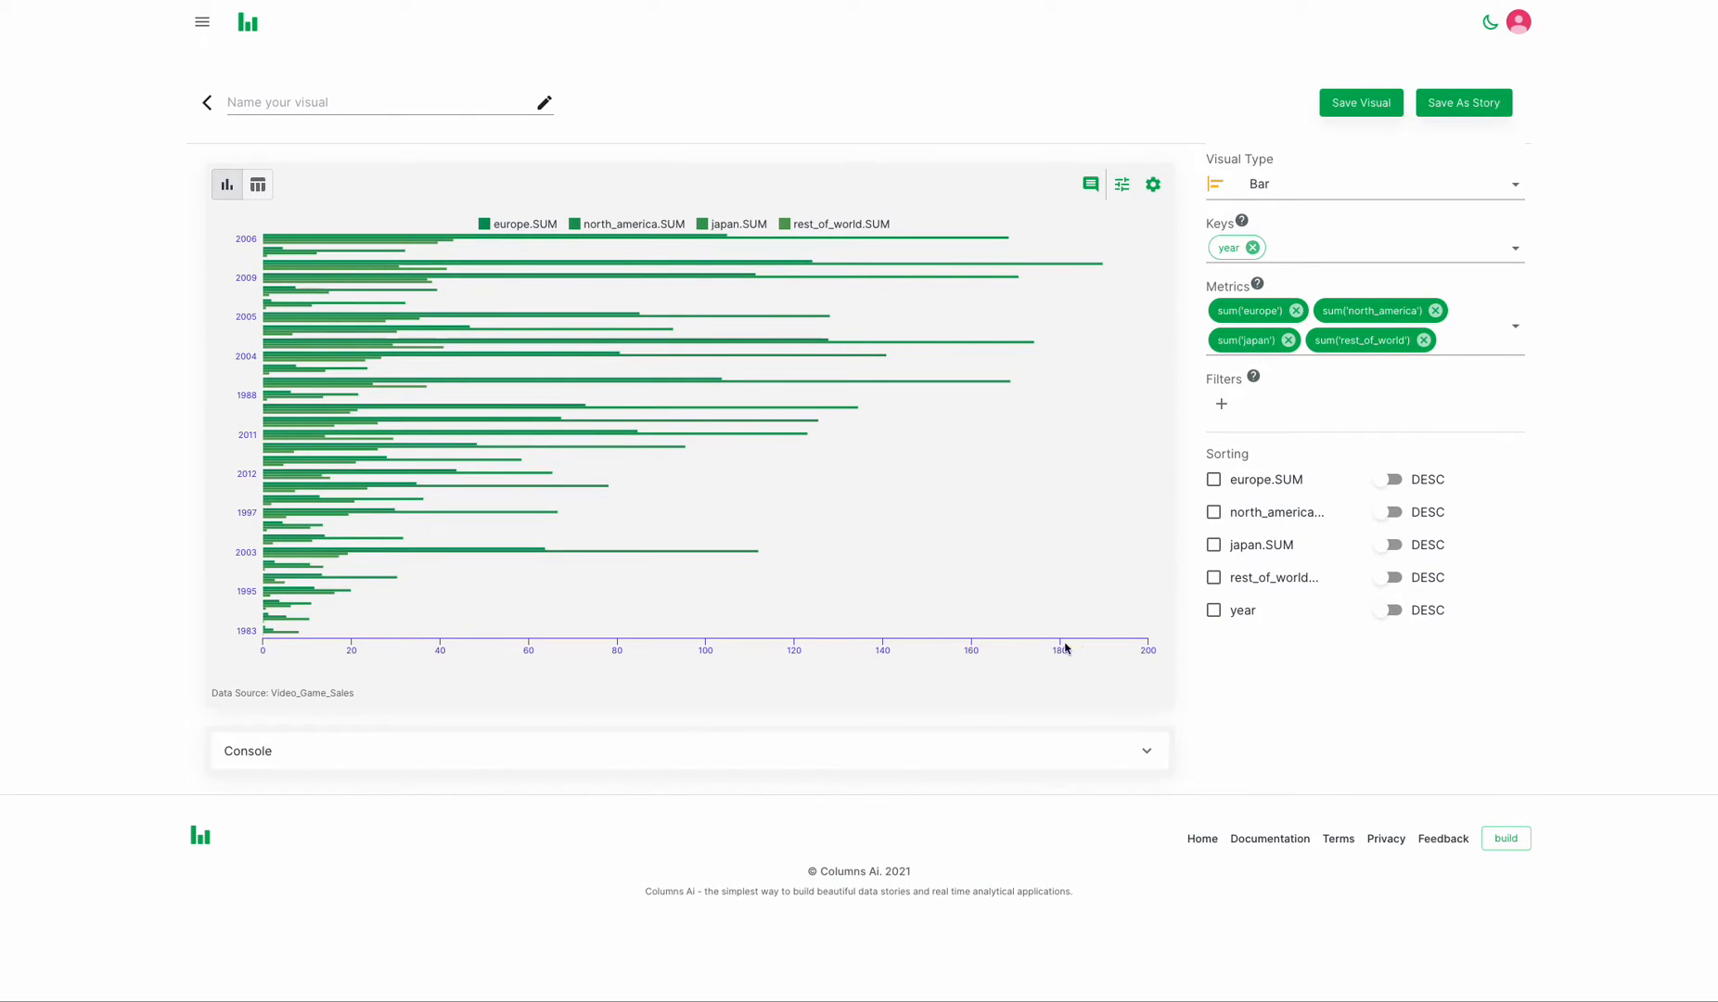
Add a filter that keeps only rows with year > 2000
left_click(1220, 404)
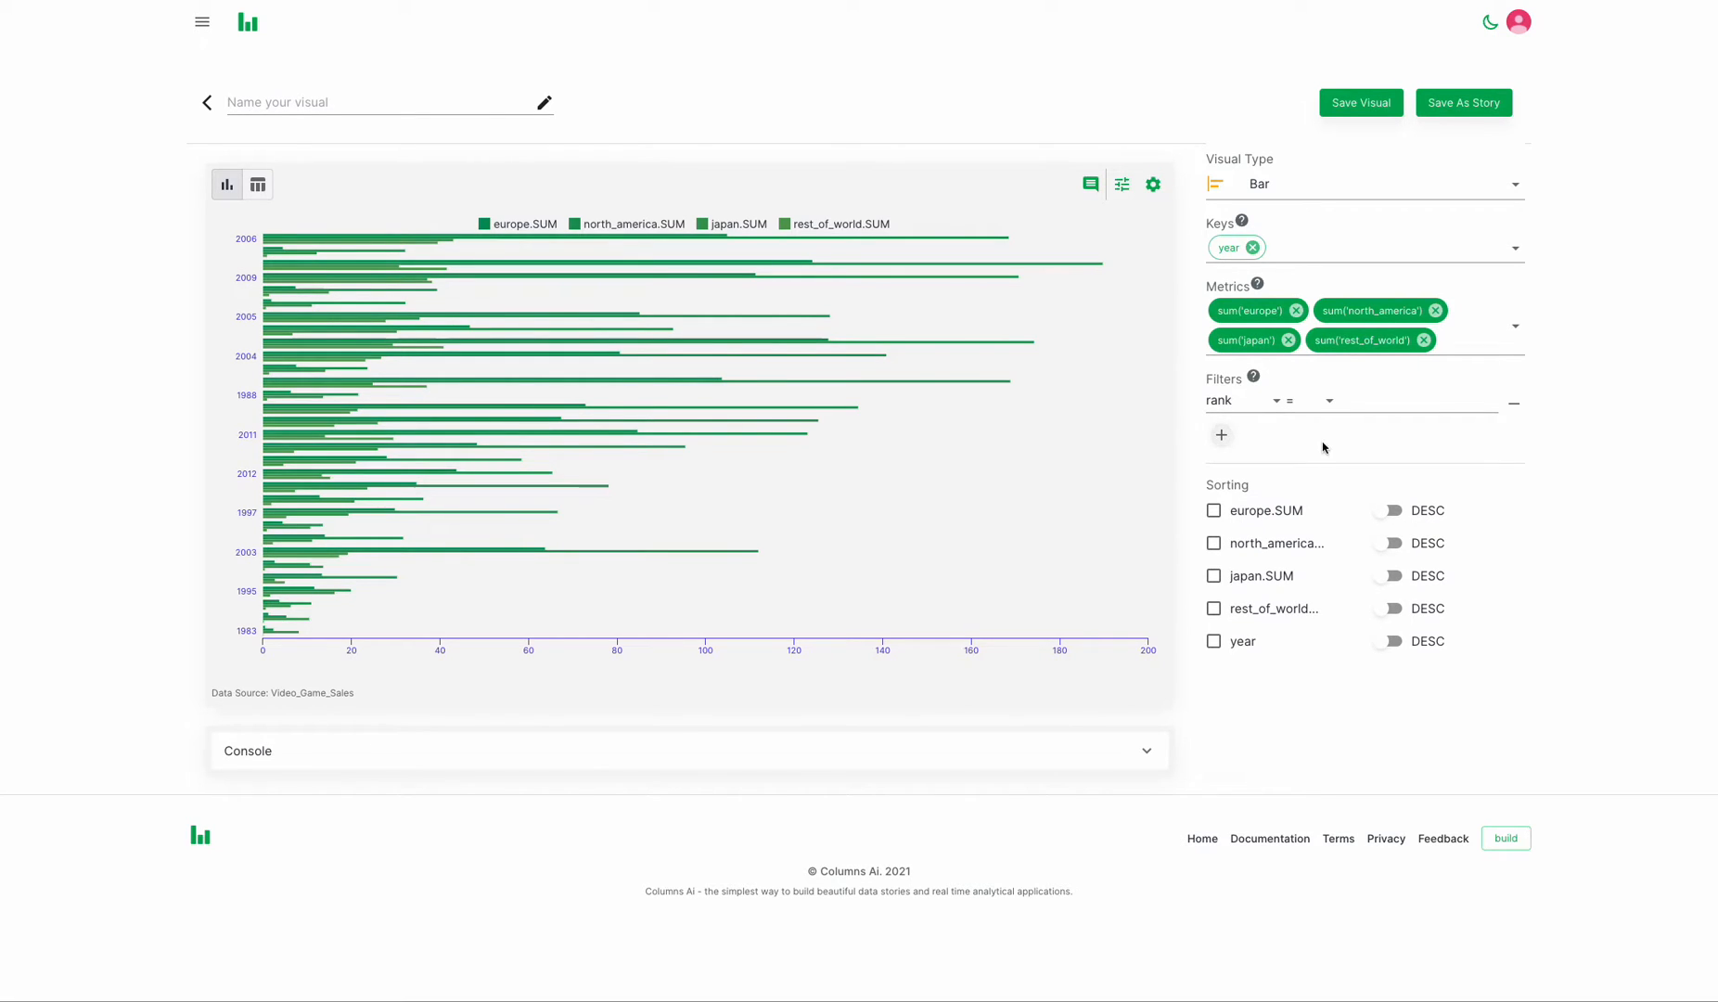
left_click(1266, 405)
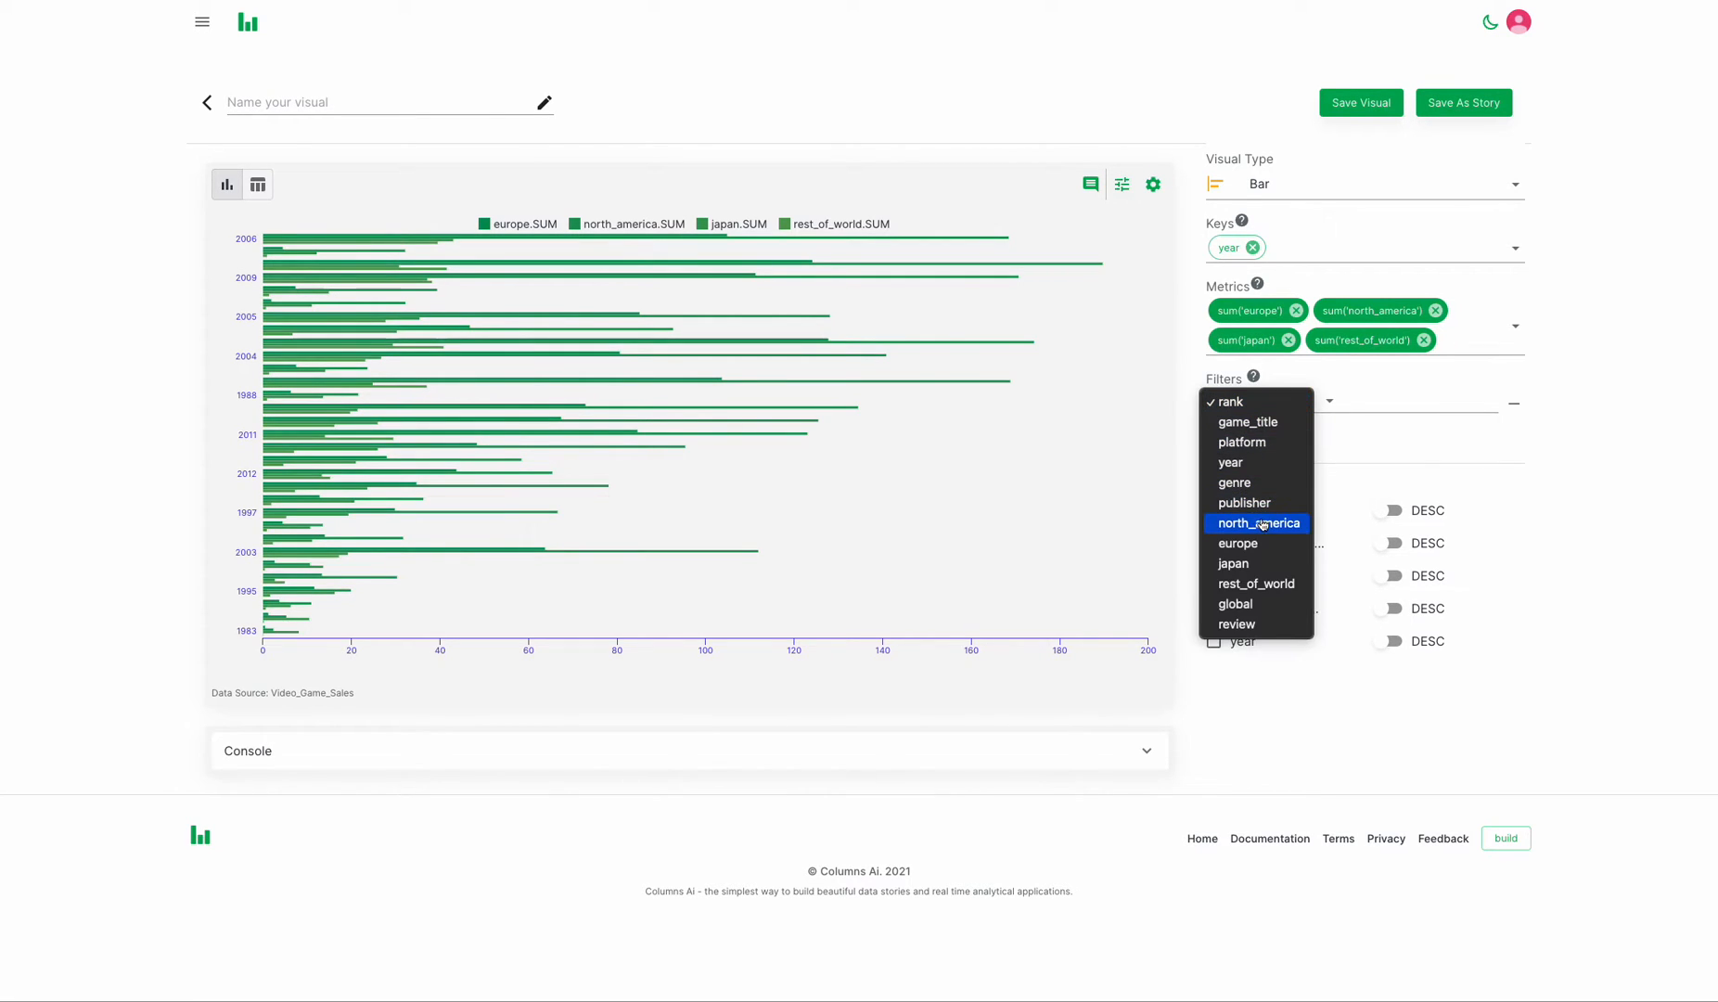
left_click(1253, 469)
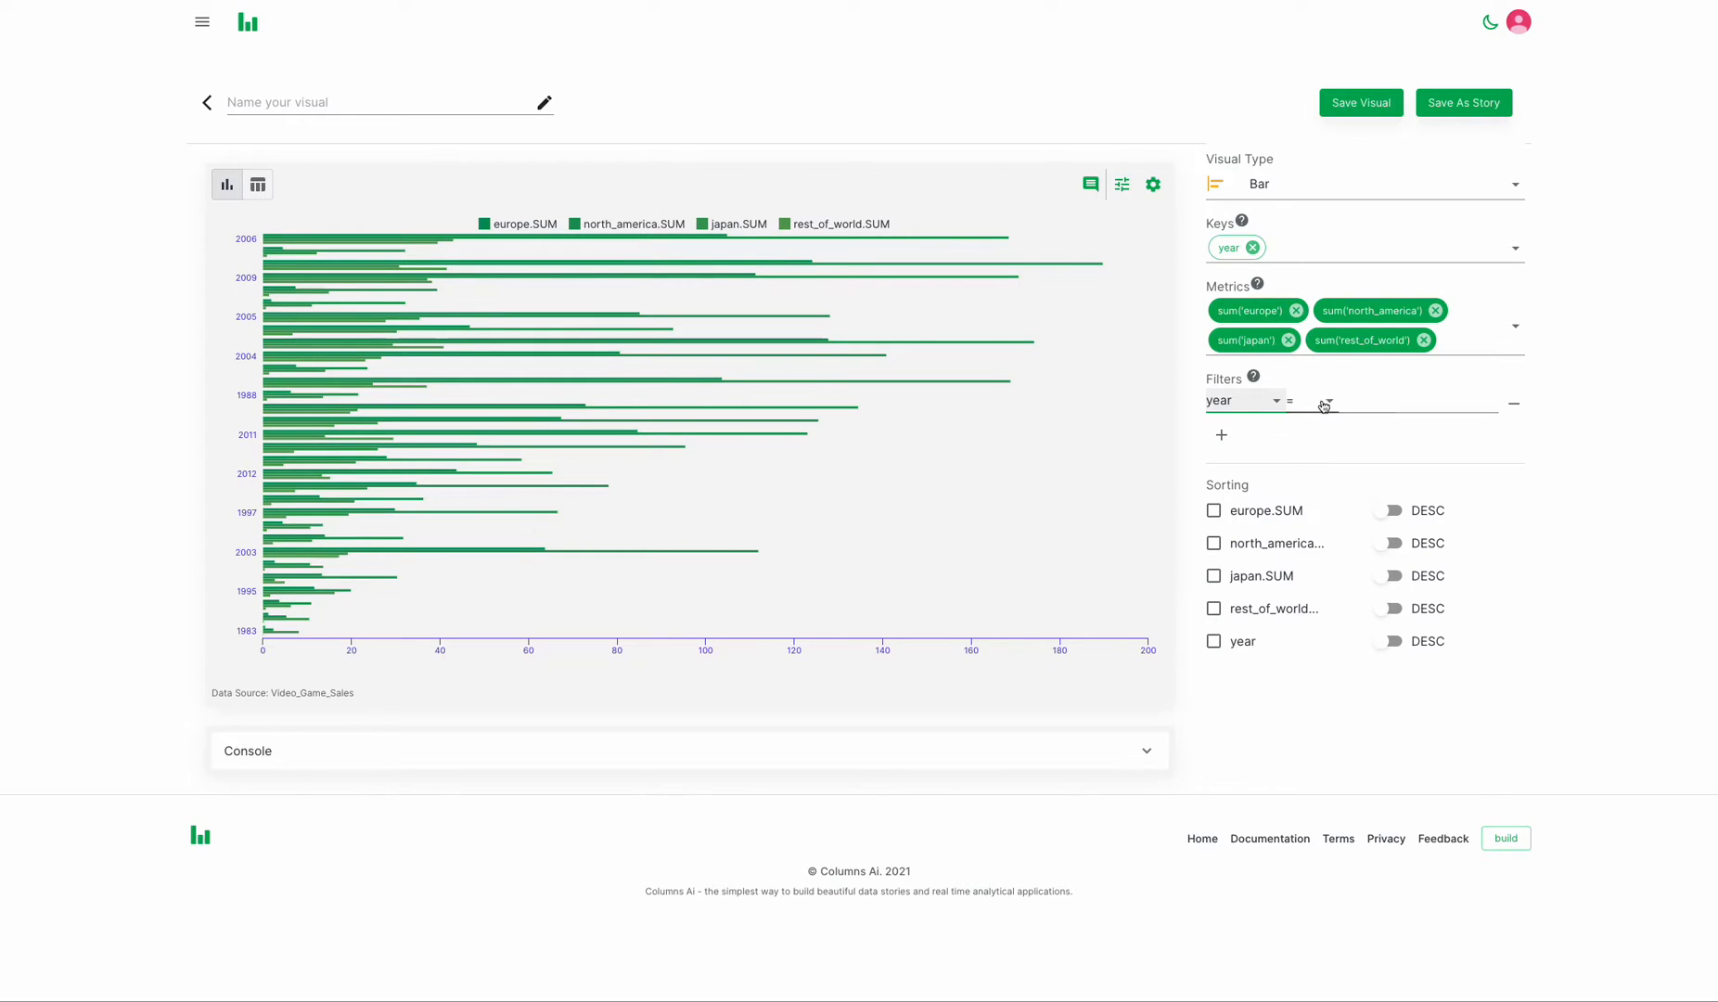
left_click(1324, 405)
left_click(1308, 436)
left_click(1365, 400)
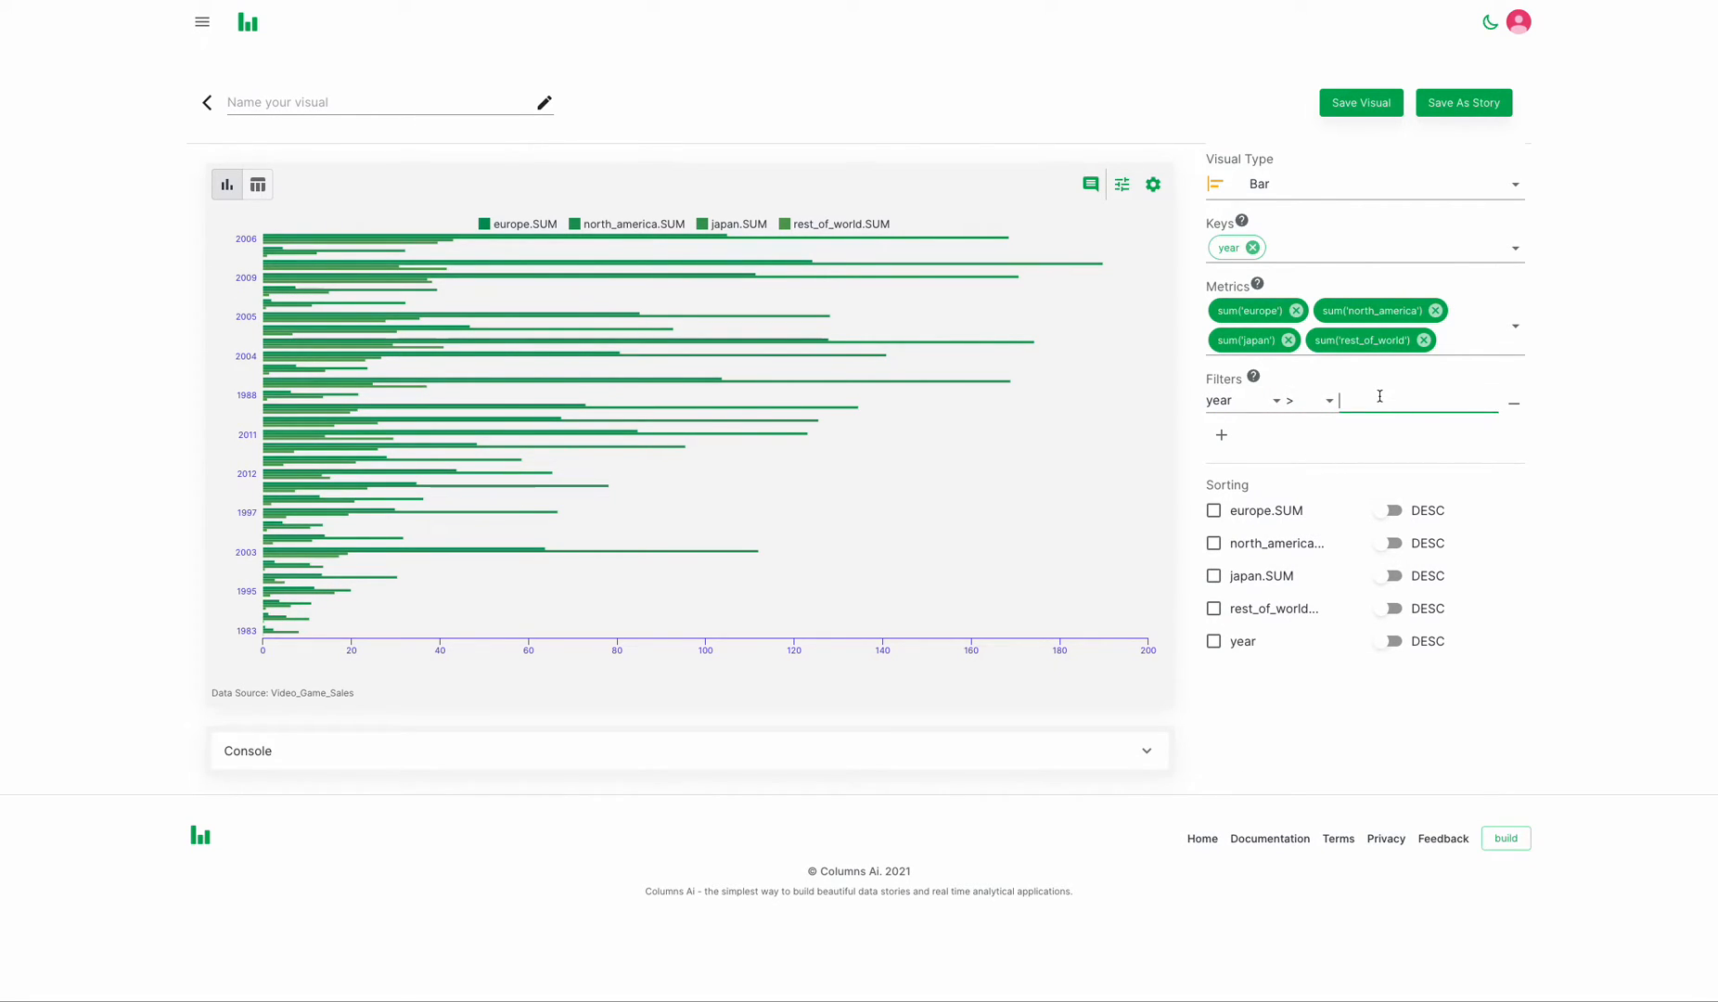
key("Return")
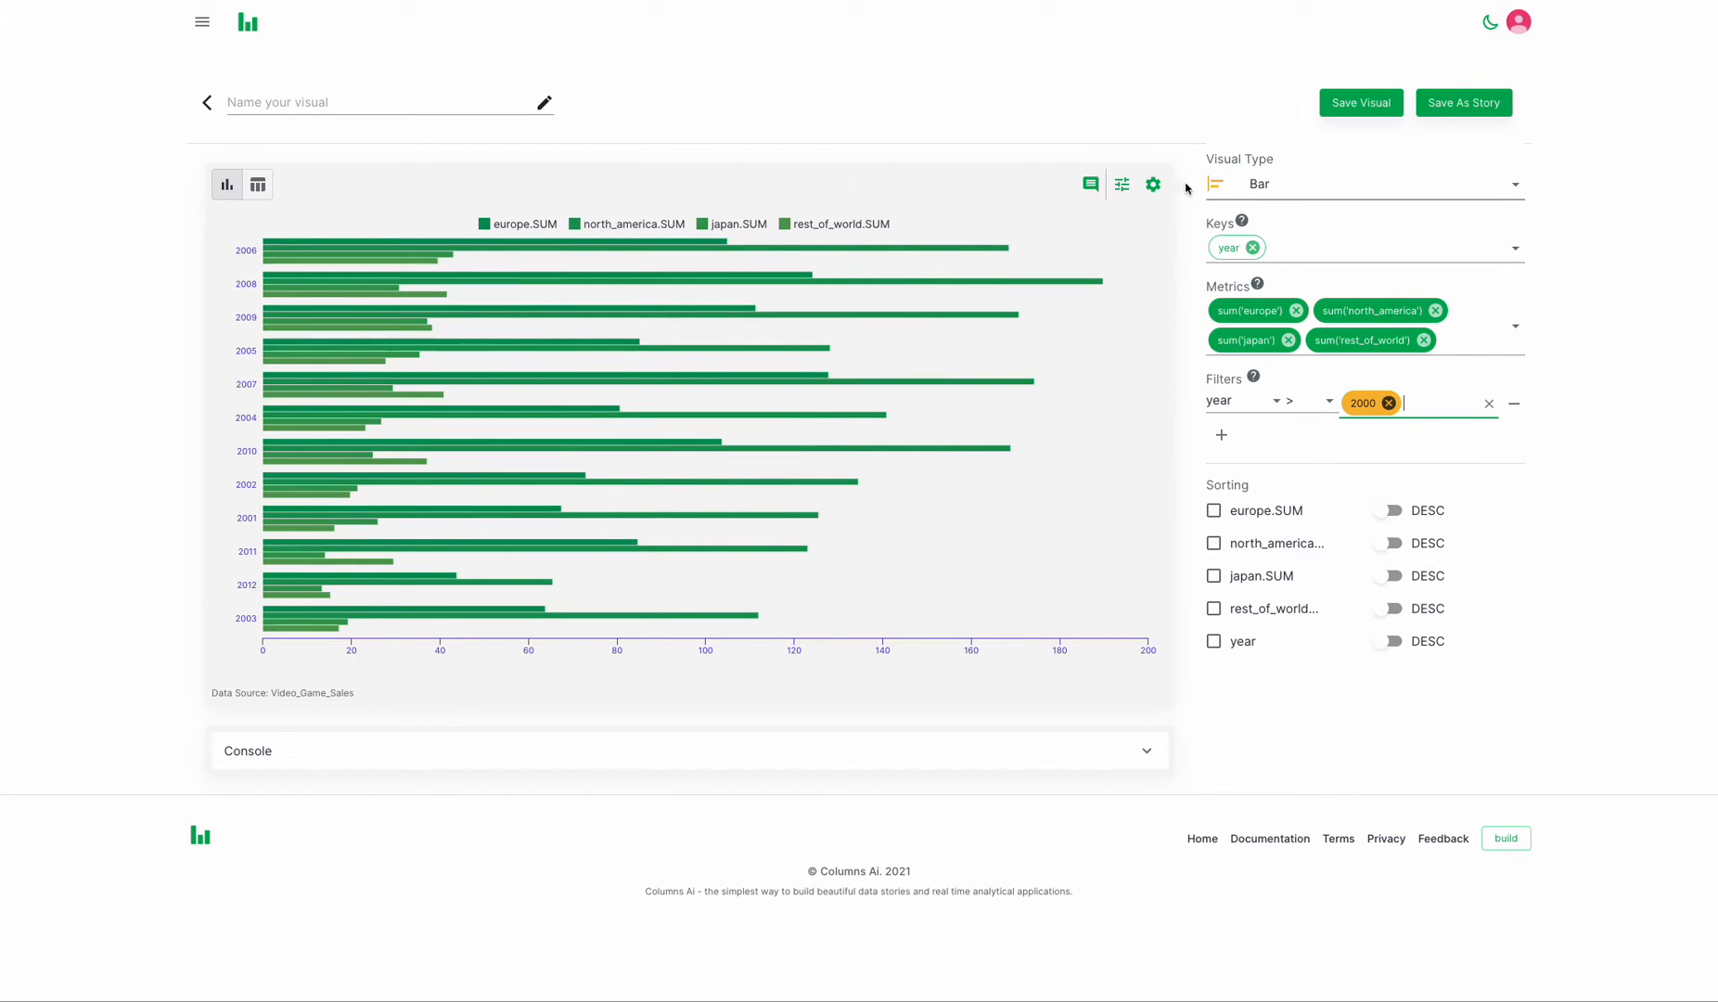
Change the visual type to Column and open the graph settings
left_click(1232, 197)
left_click(1286, 280)
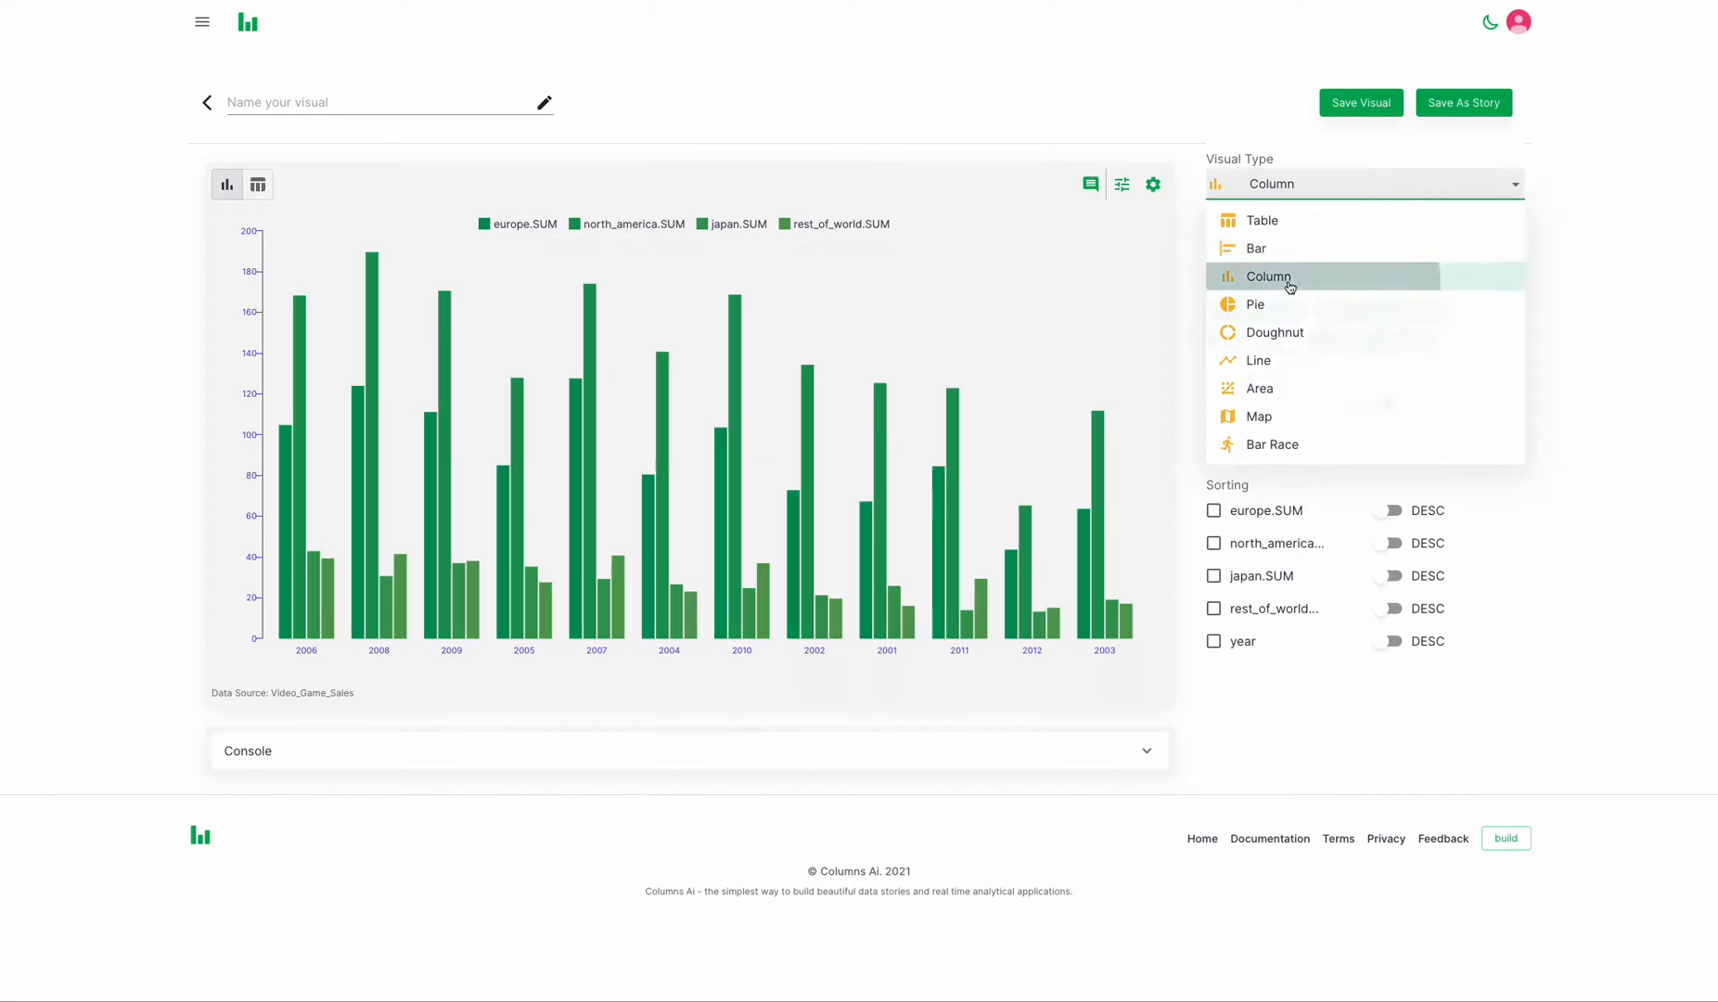
left_click(1153, 185)
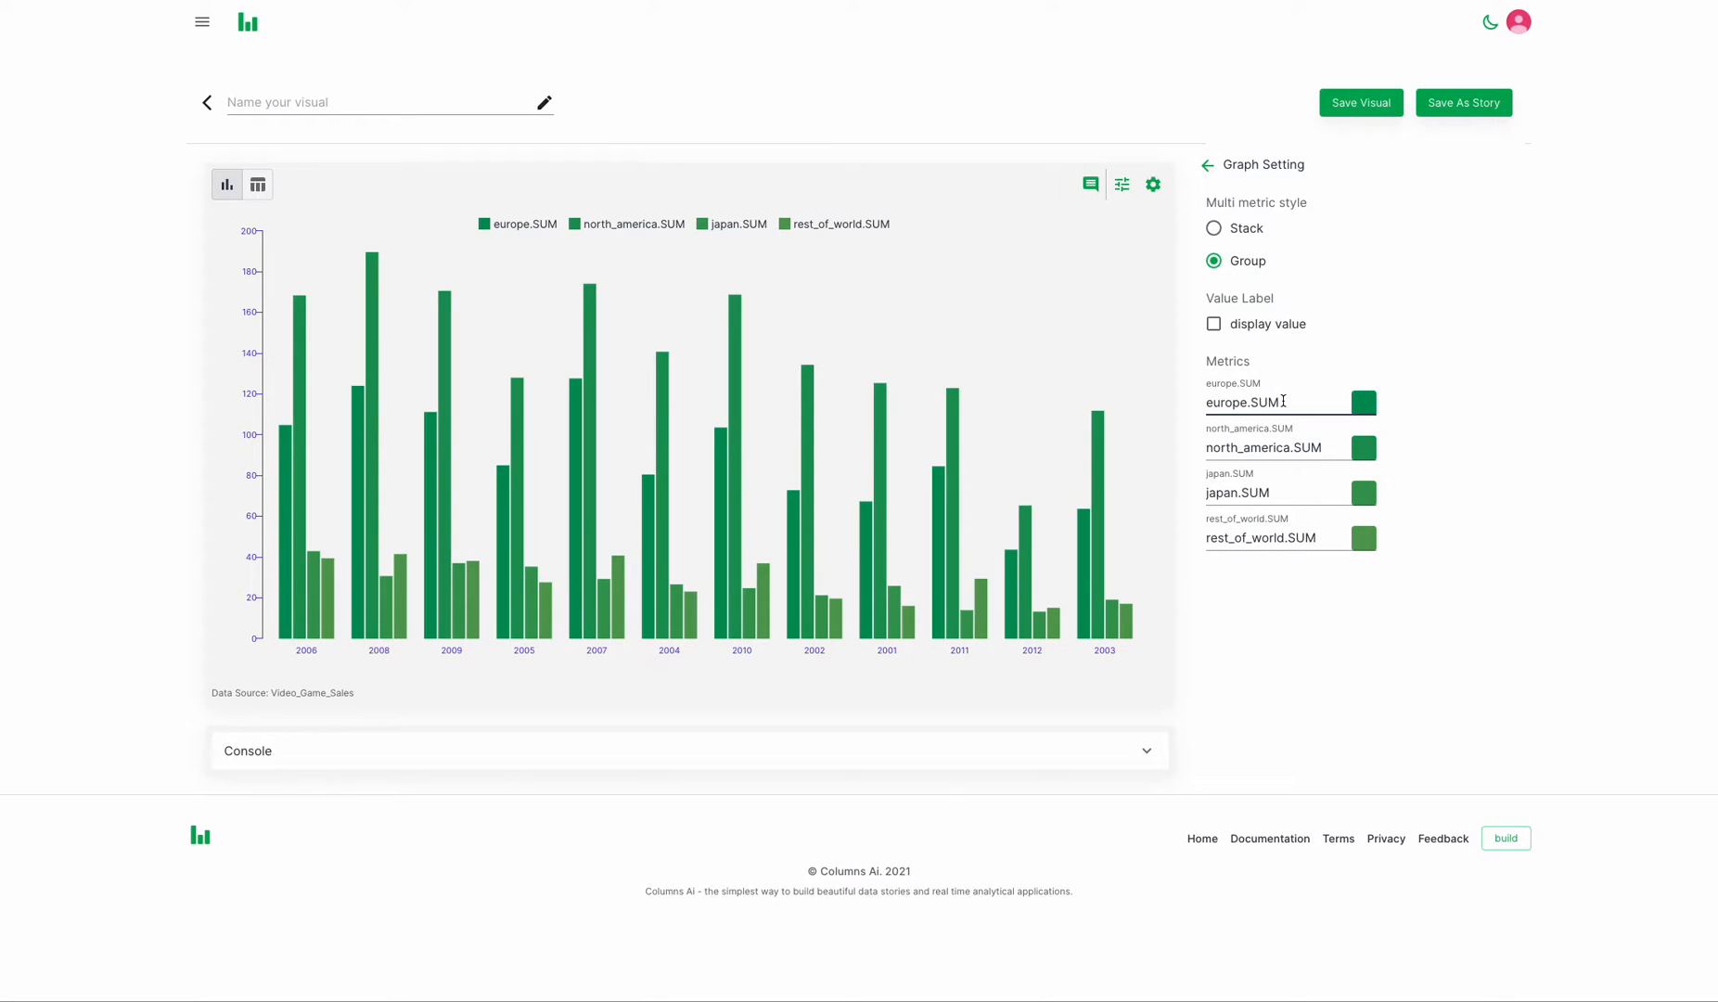
Rename the europe.SUM metric as Europe Sales and colour its columns with the preset green
left_click_drag(1283, 401, 1163, 399)
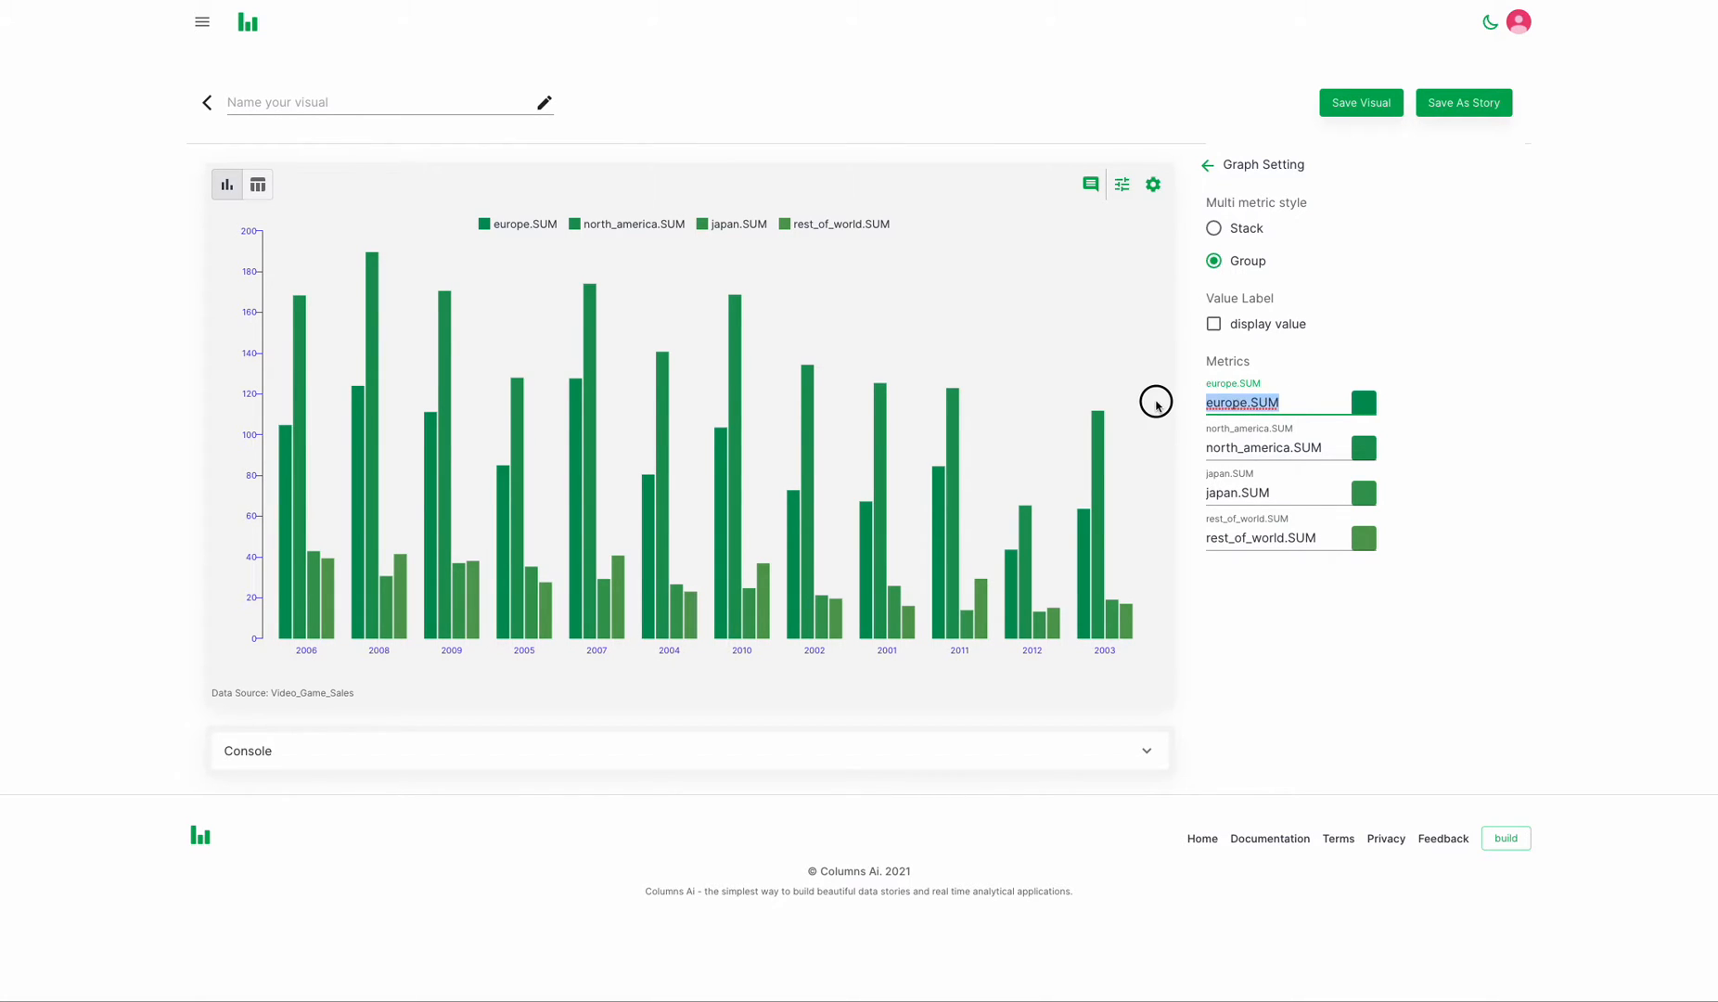
type("Eu")
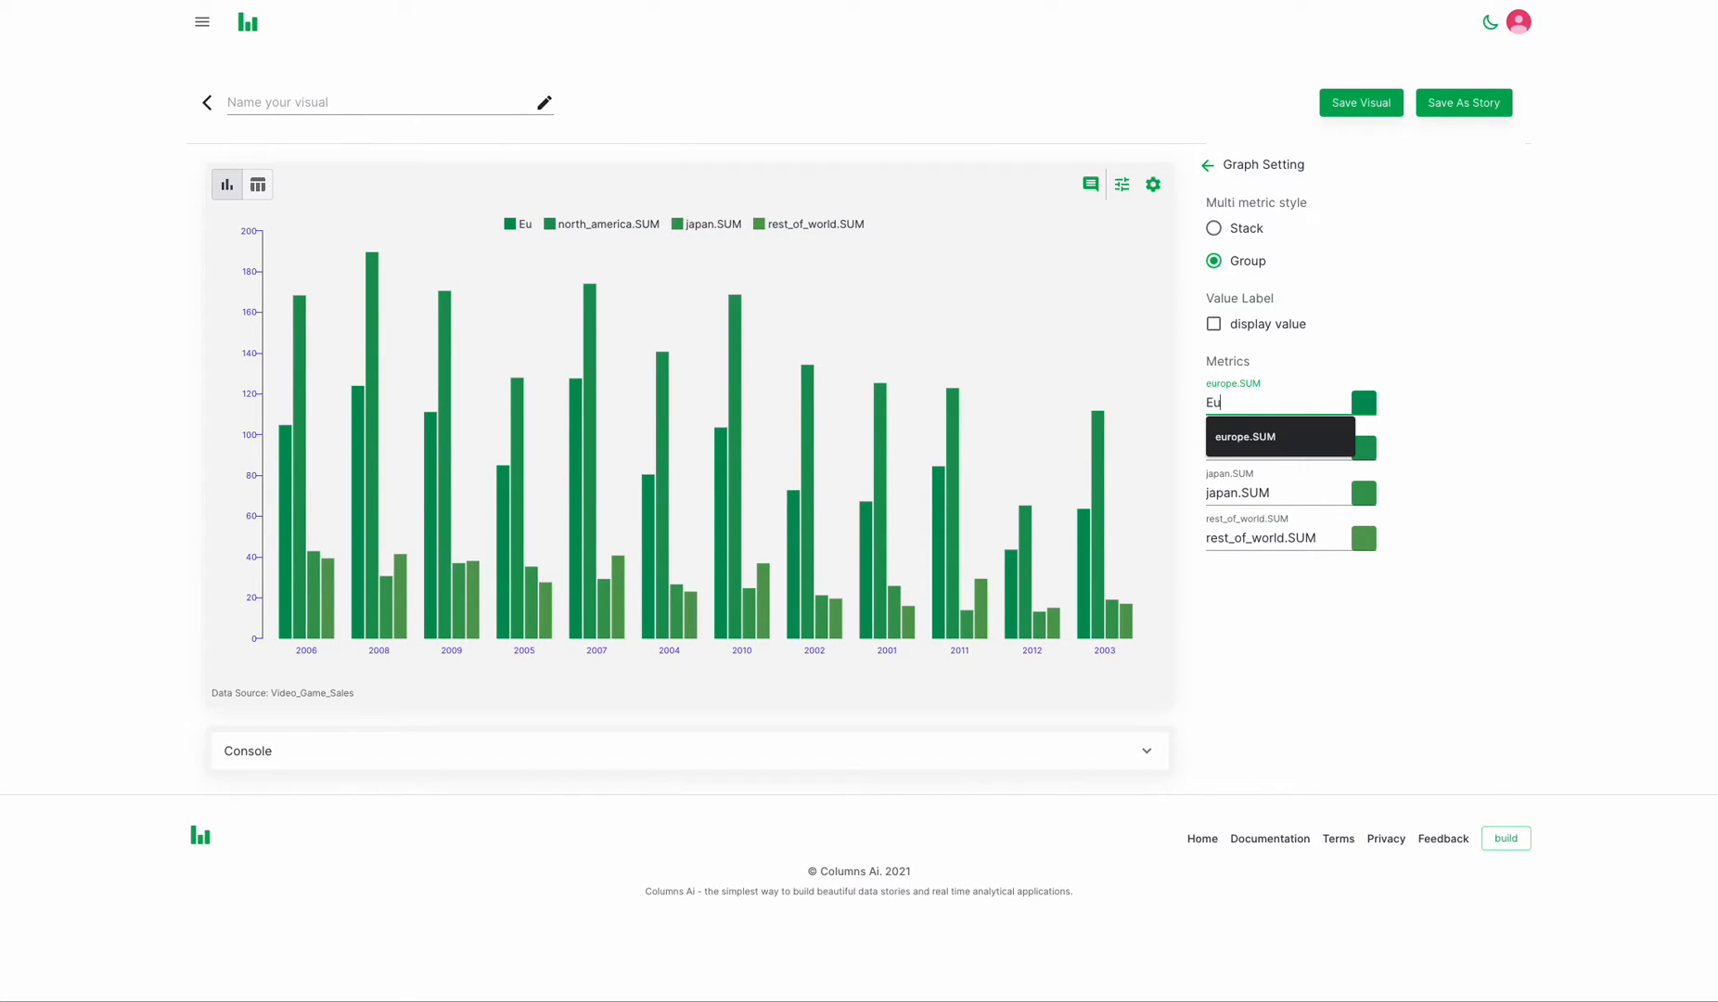
type("r")
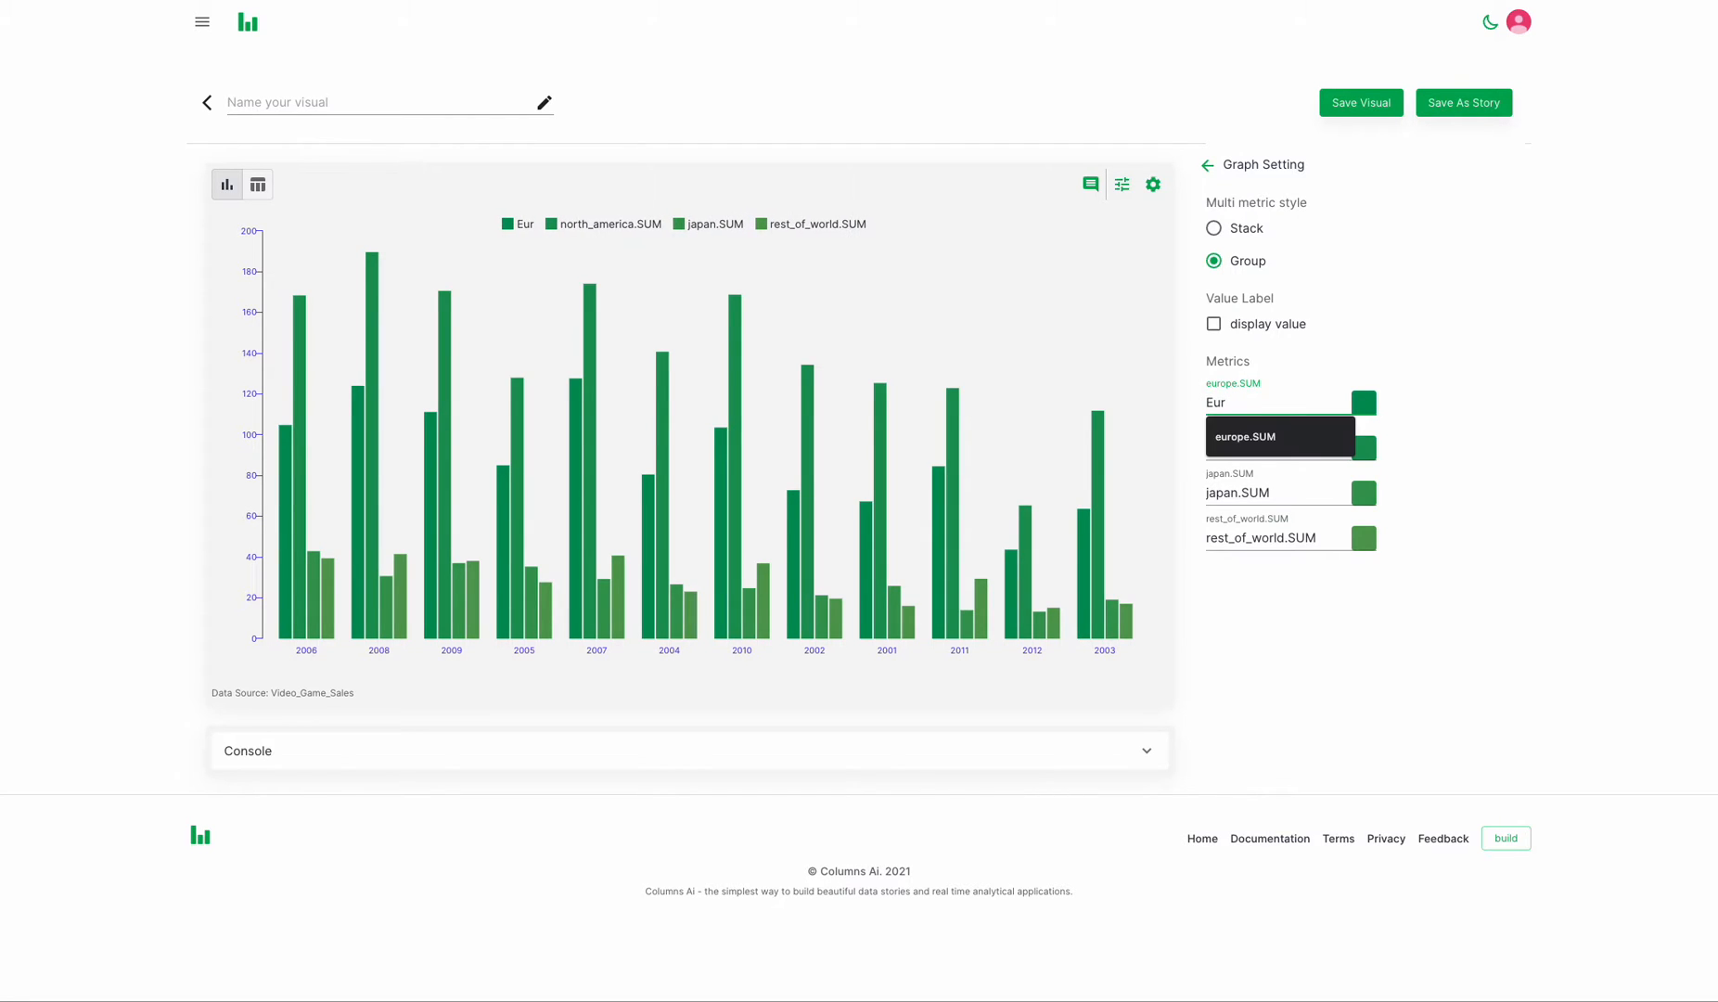
type("ope Sales")
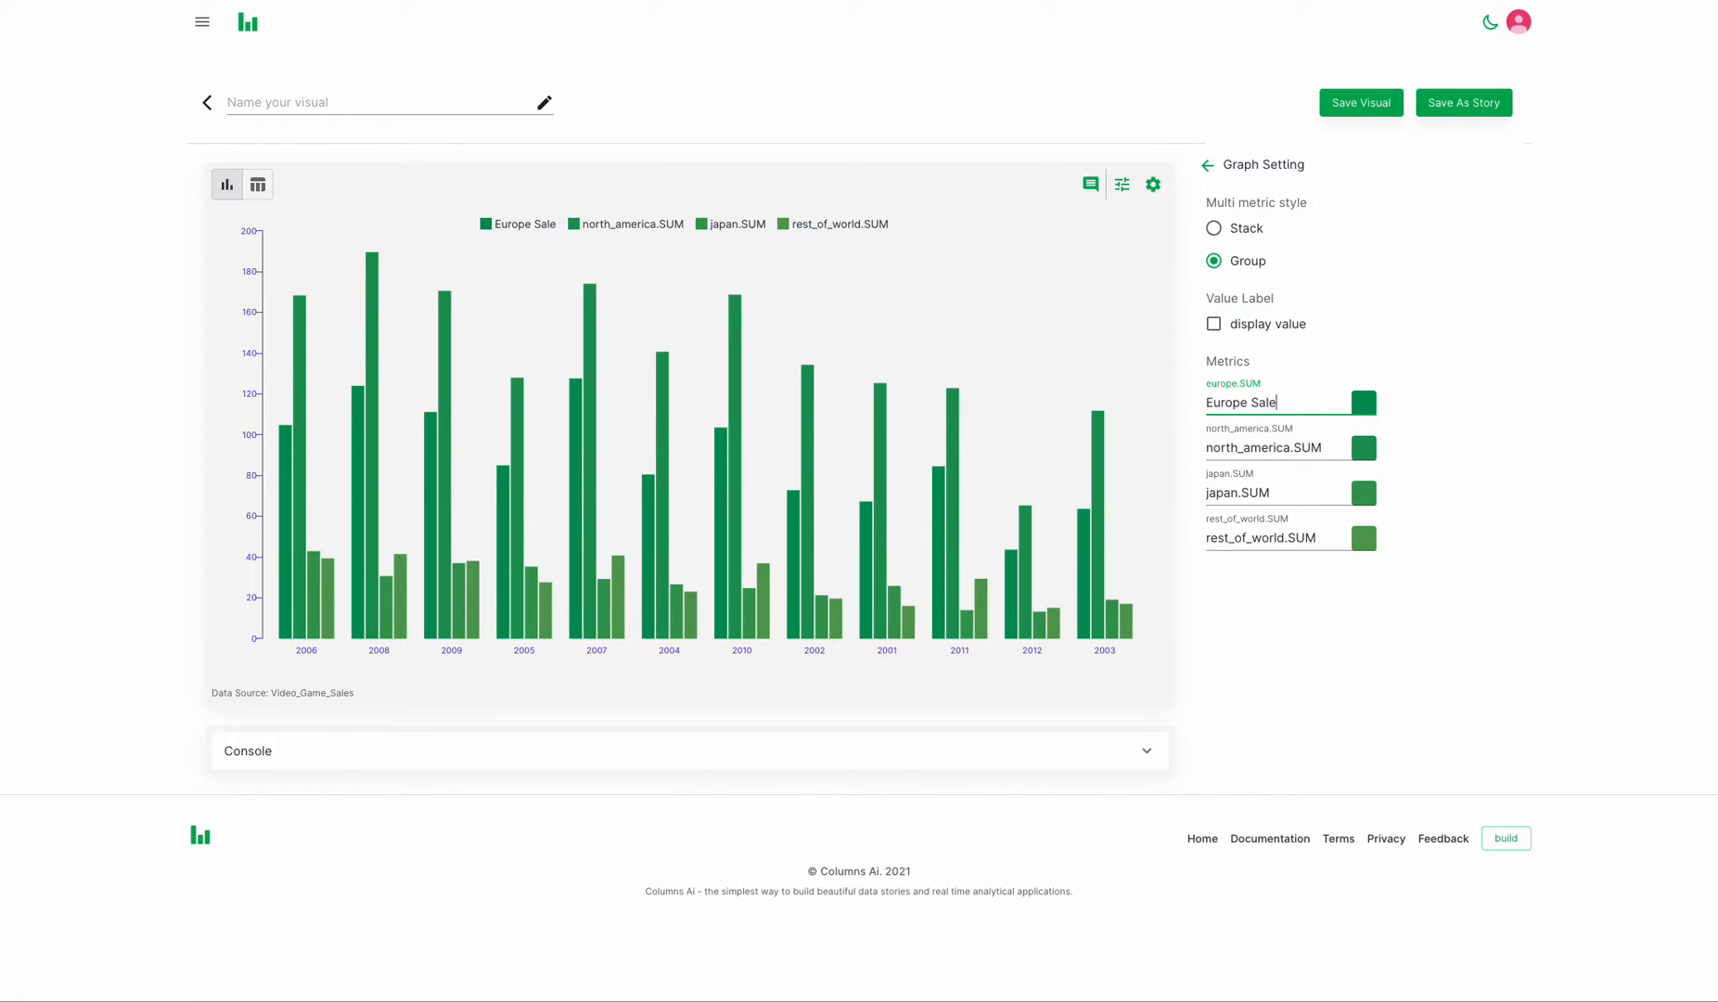
left_click(1370, 406)
left_click(1371, 570)
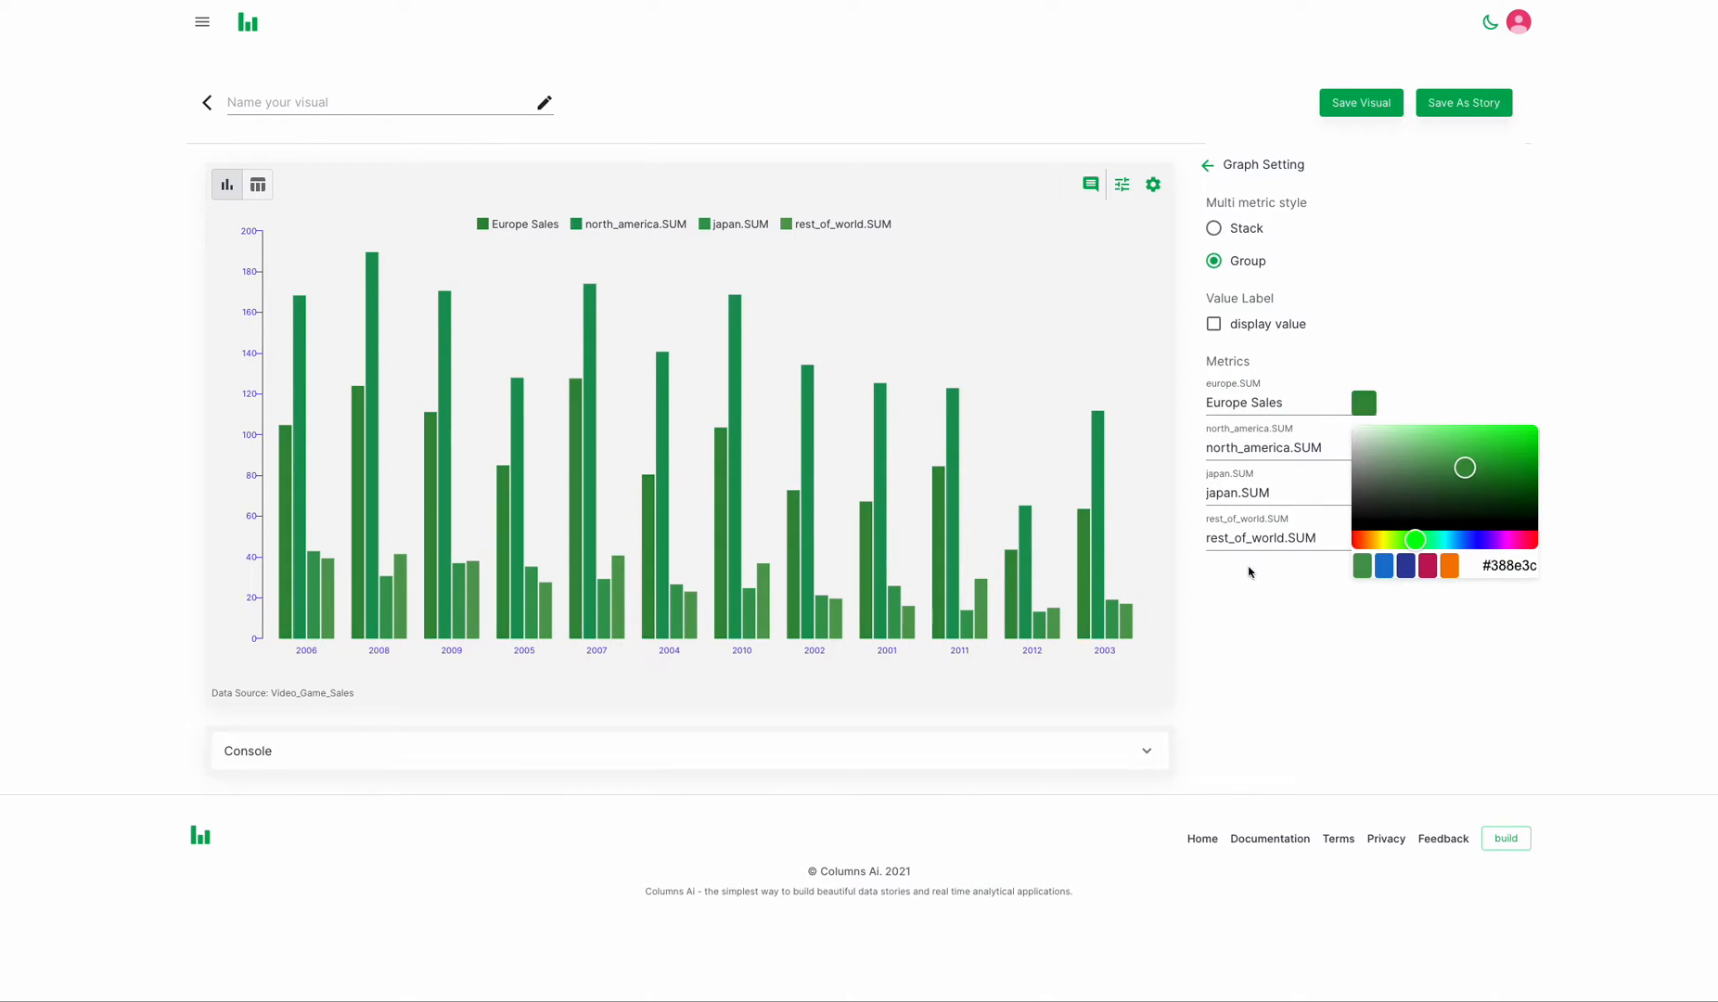
left_click(1246, 591)
Rename the north_america.SUM metric as North America Sales and colour its columns blue
left_click_drag(1332, 449, 1207, 449)
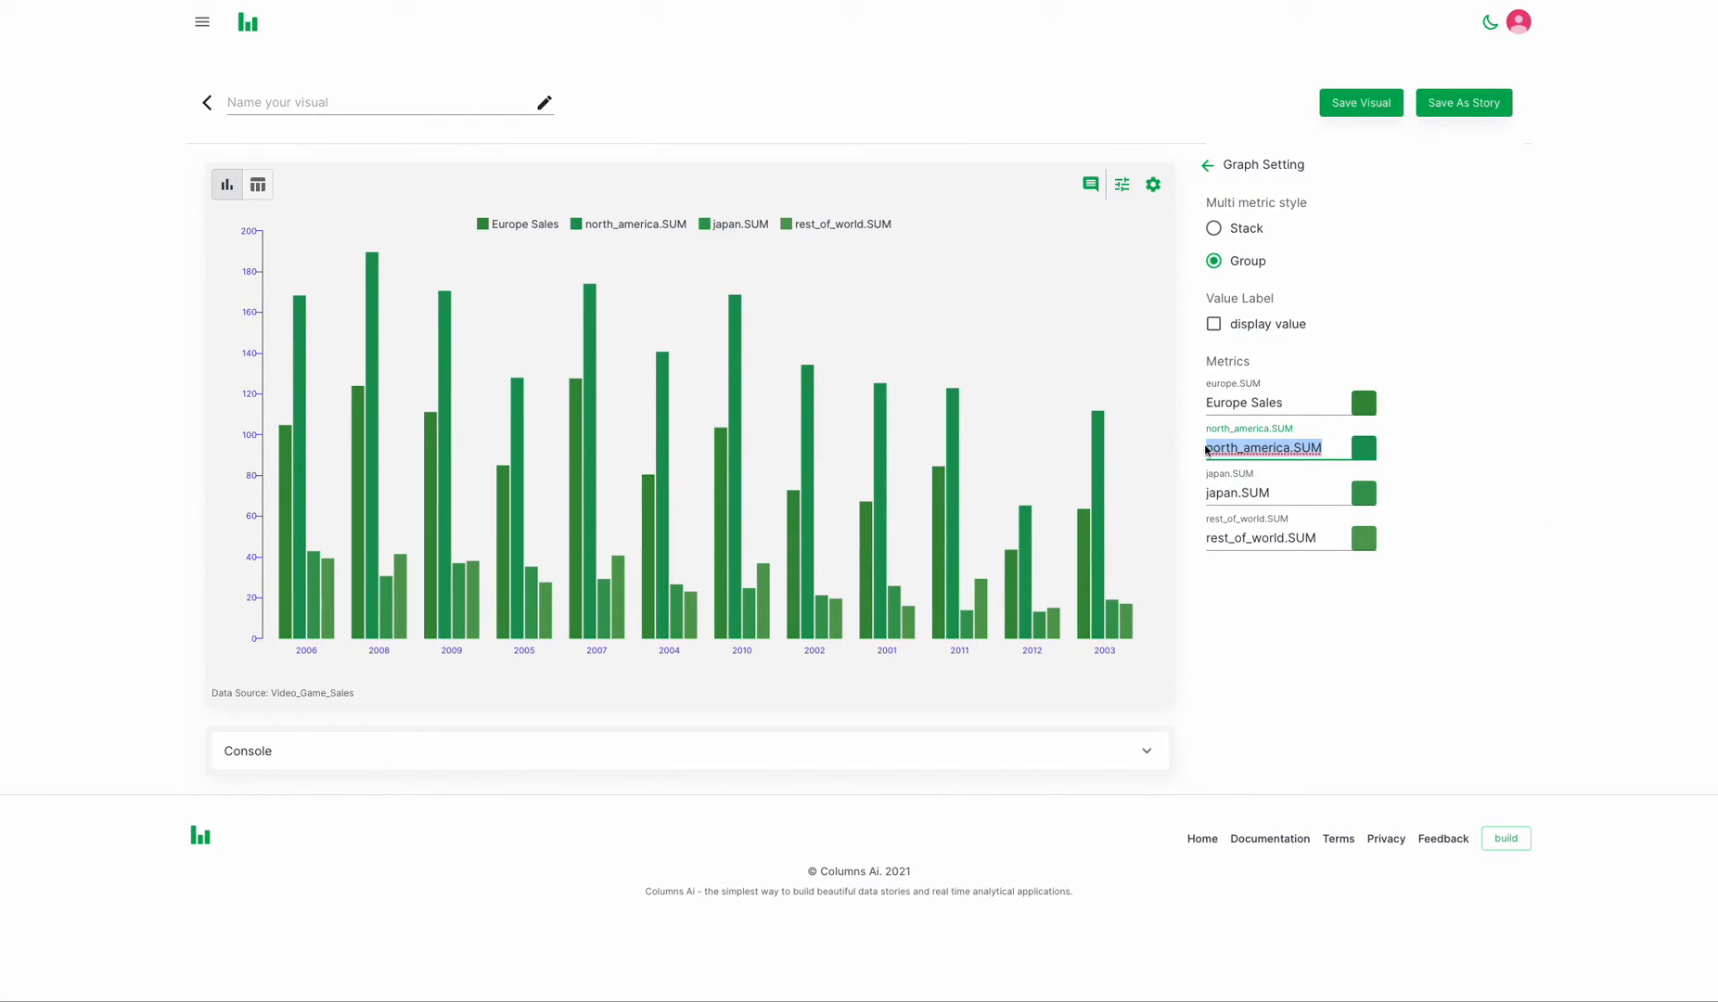
type("North ")
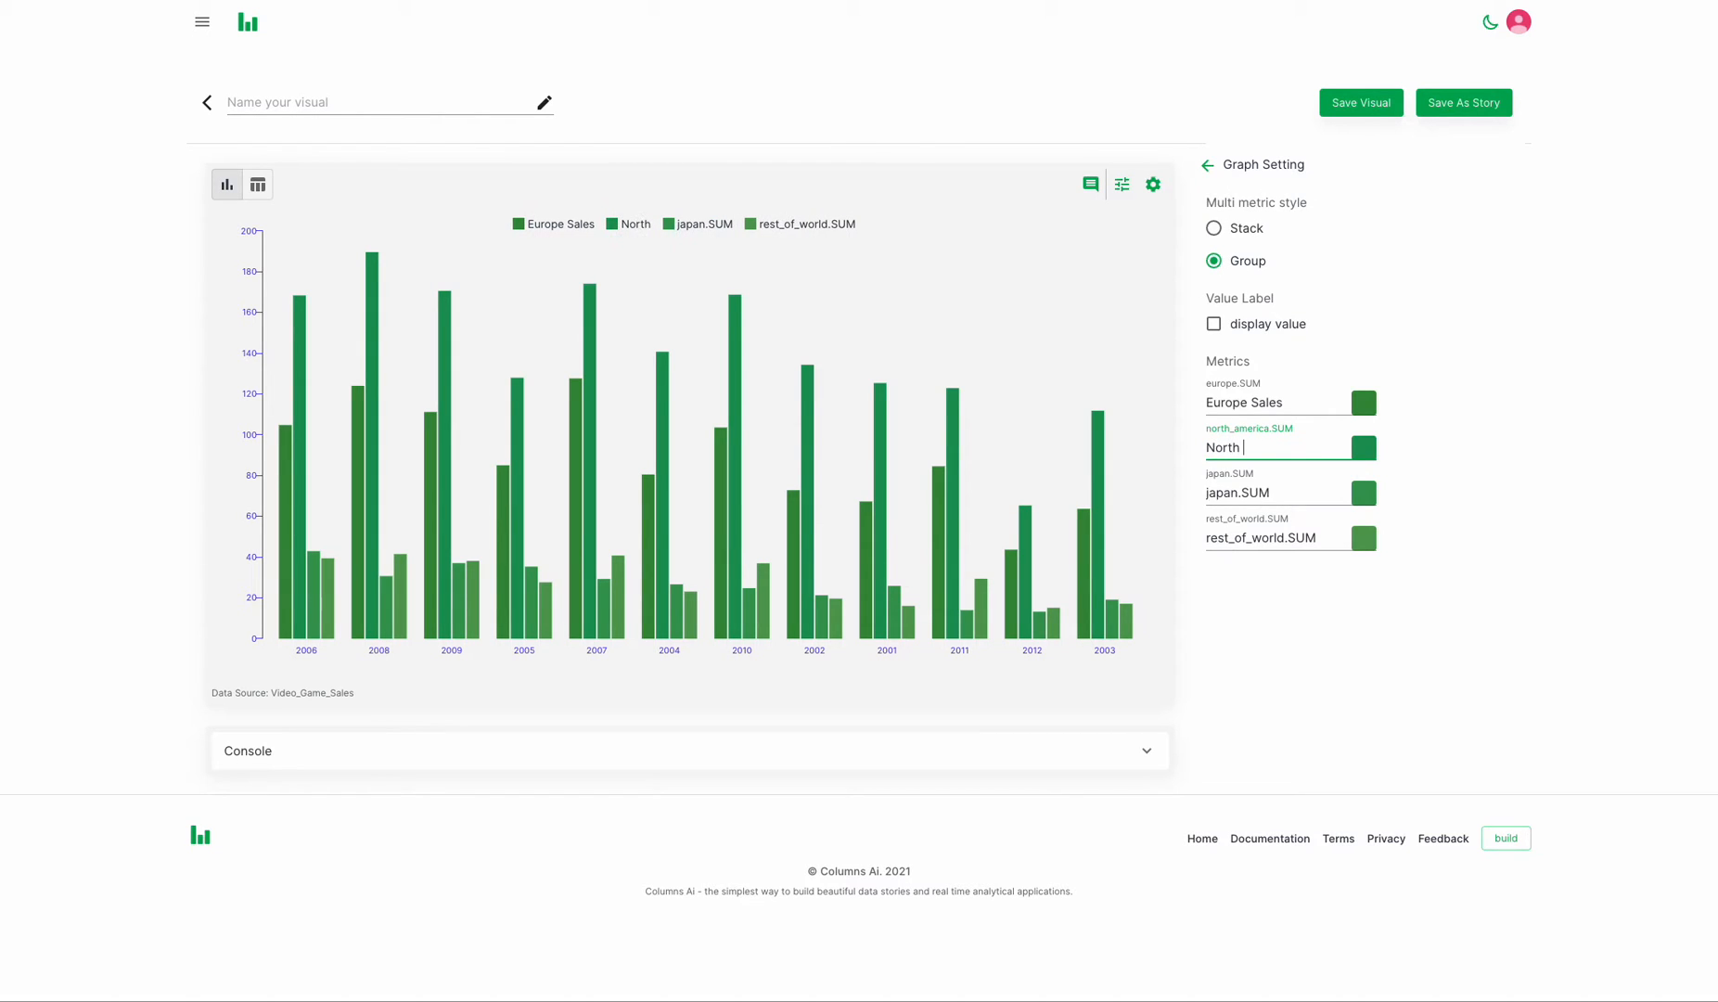
type("America")
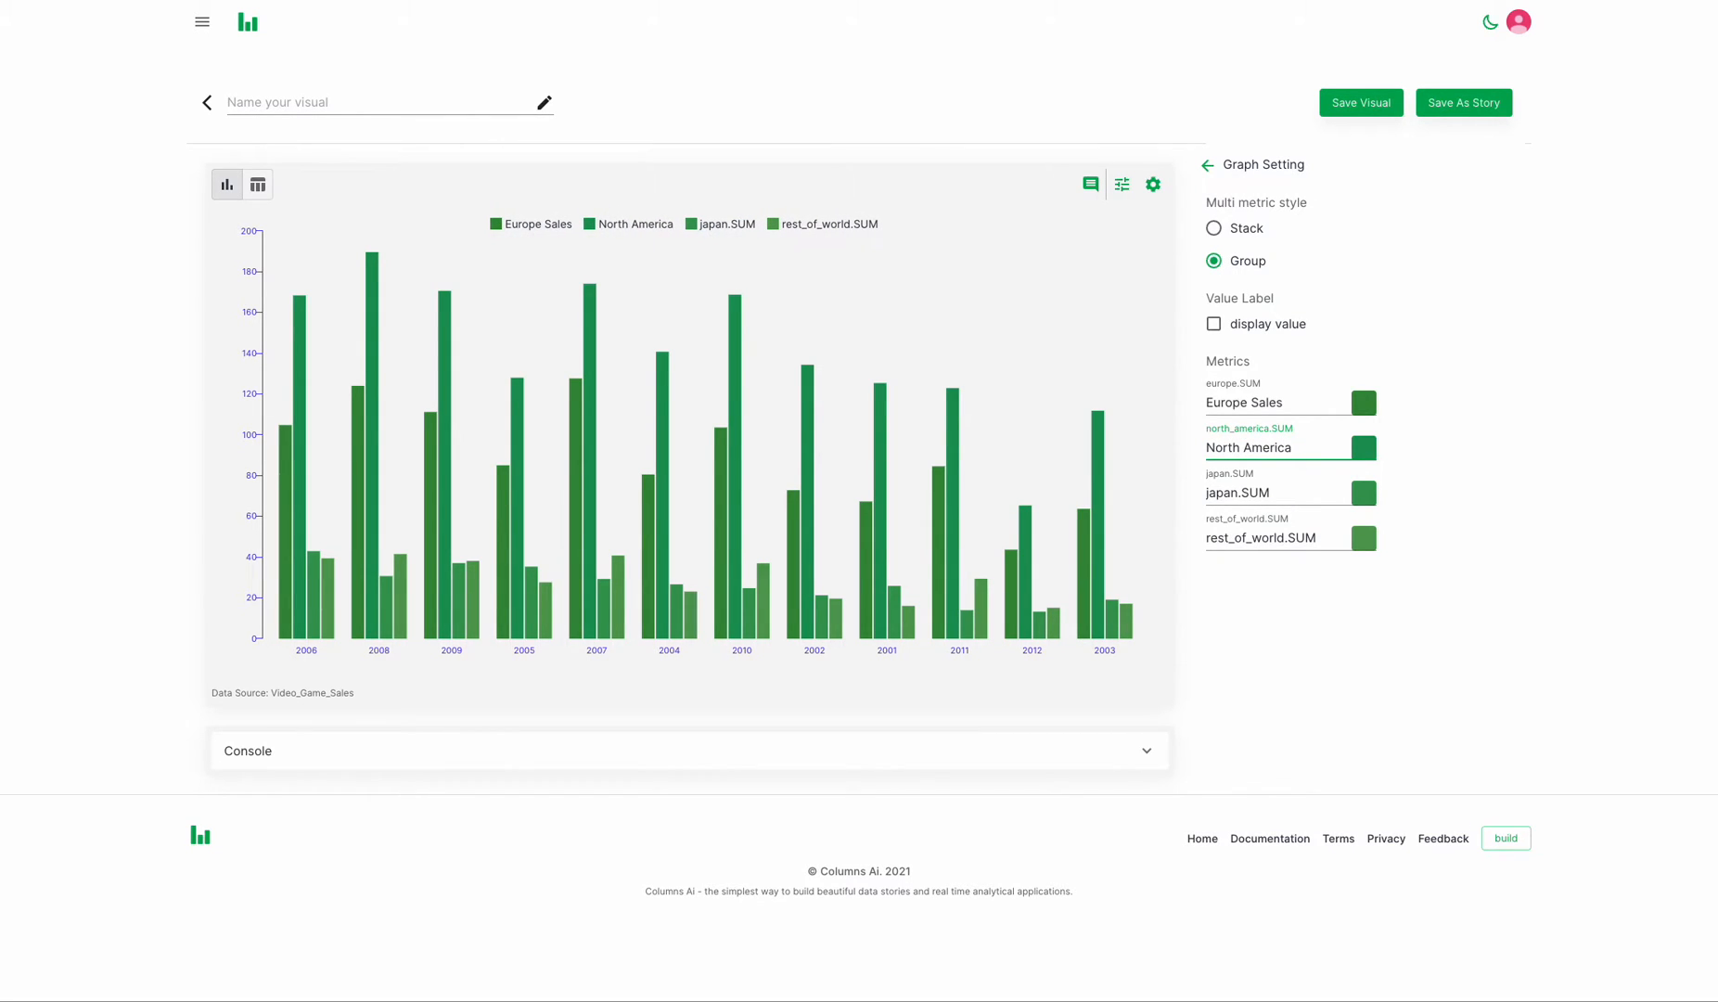
type(" Sales")
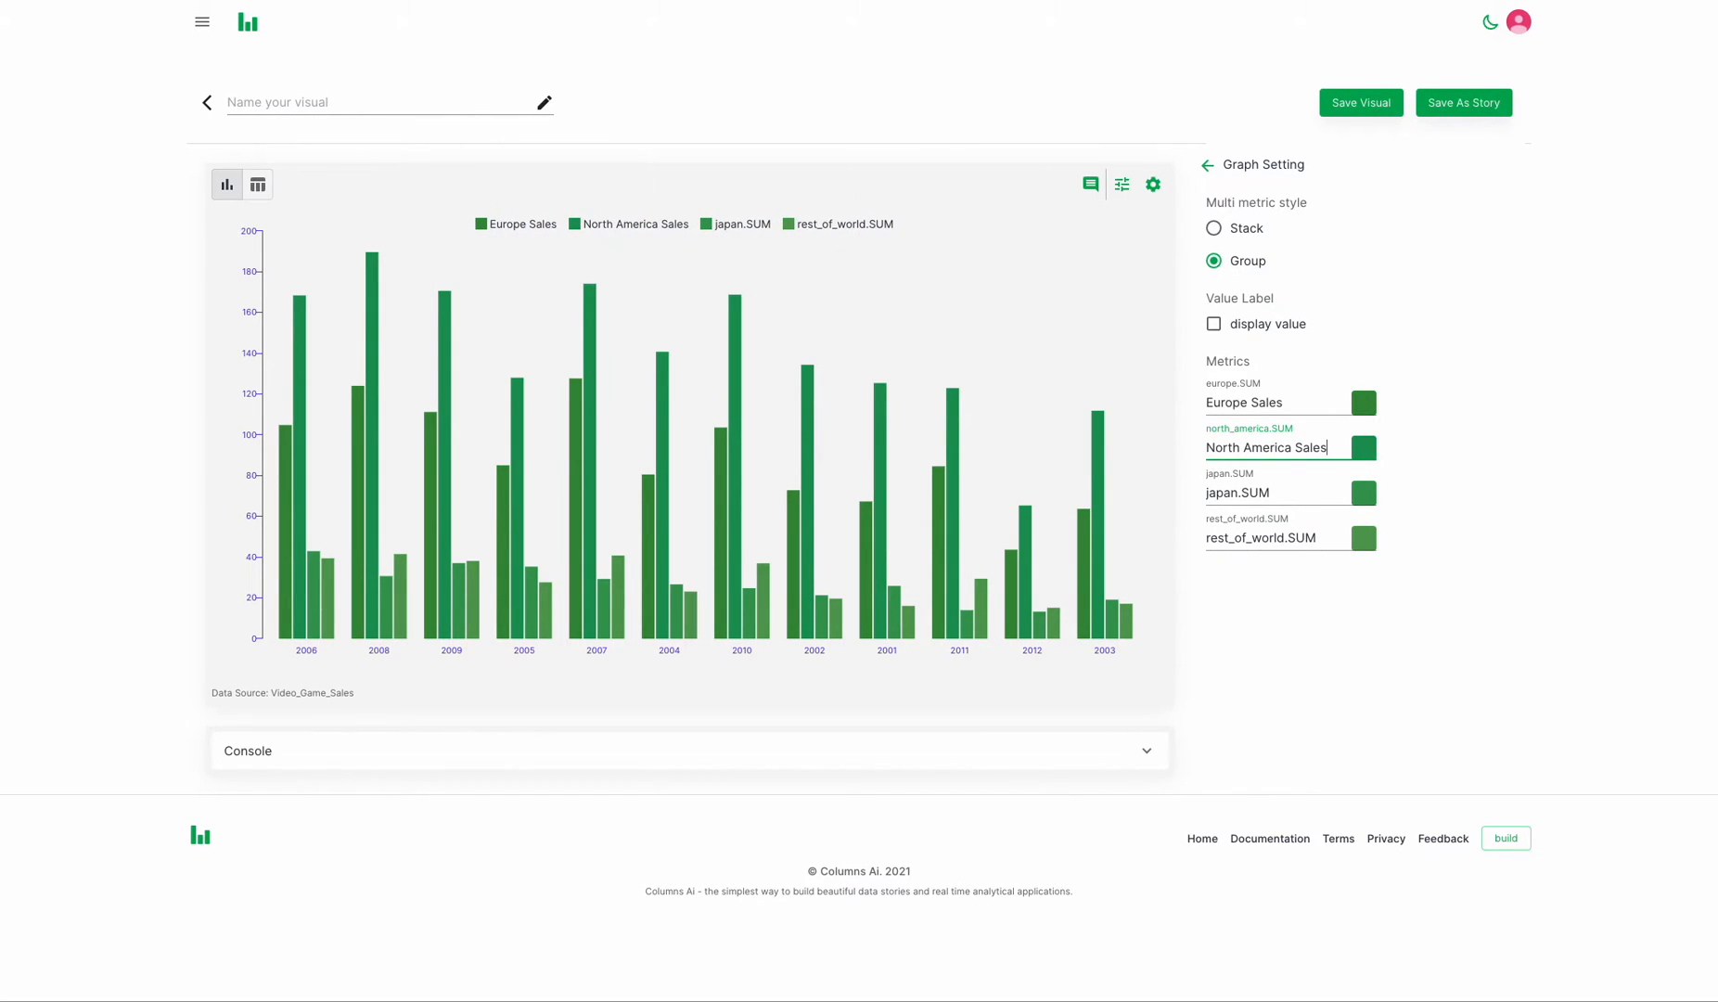
left_click(1357, 451)
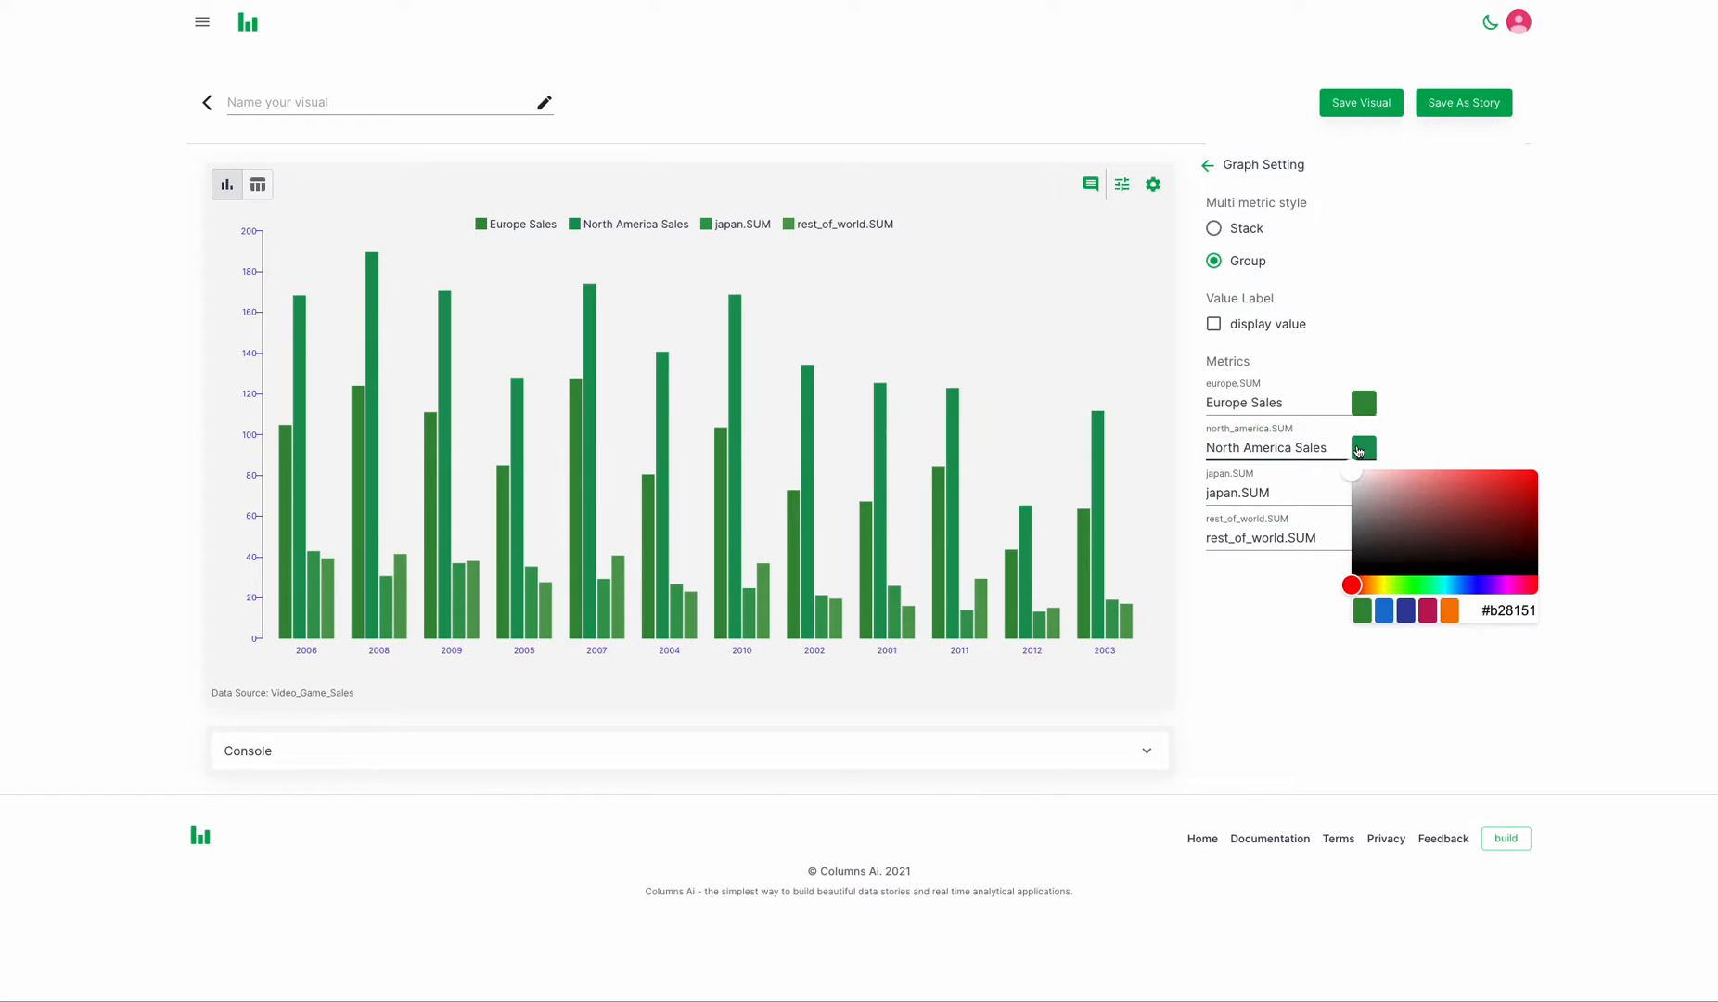
left_click(1405, 611)
Rename the japan.SUM metric as Japan Sales and colour its columns with the preset crimson
left_click(1307, 493)
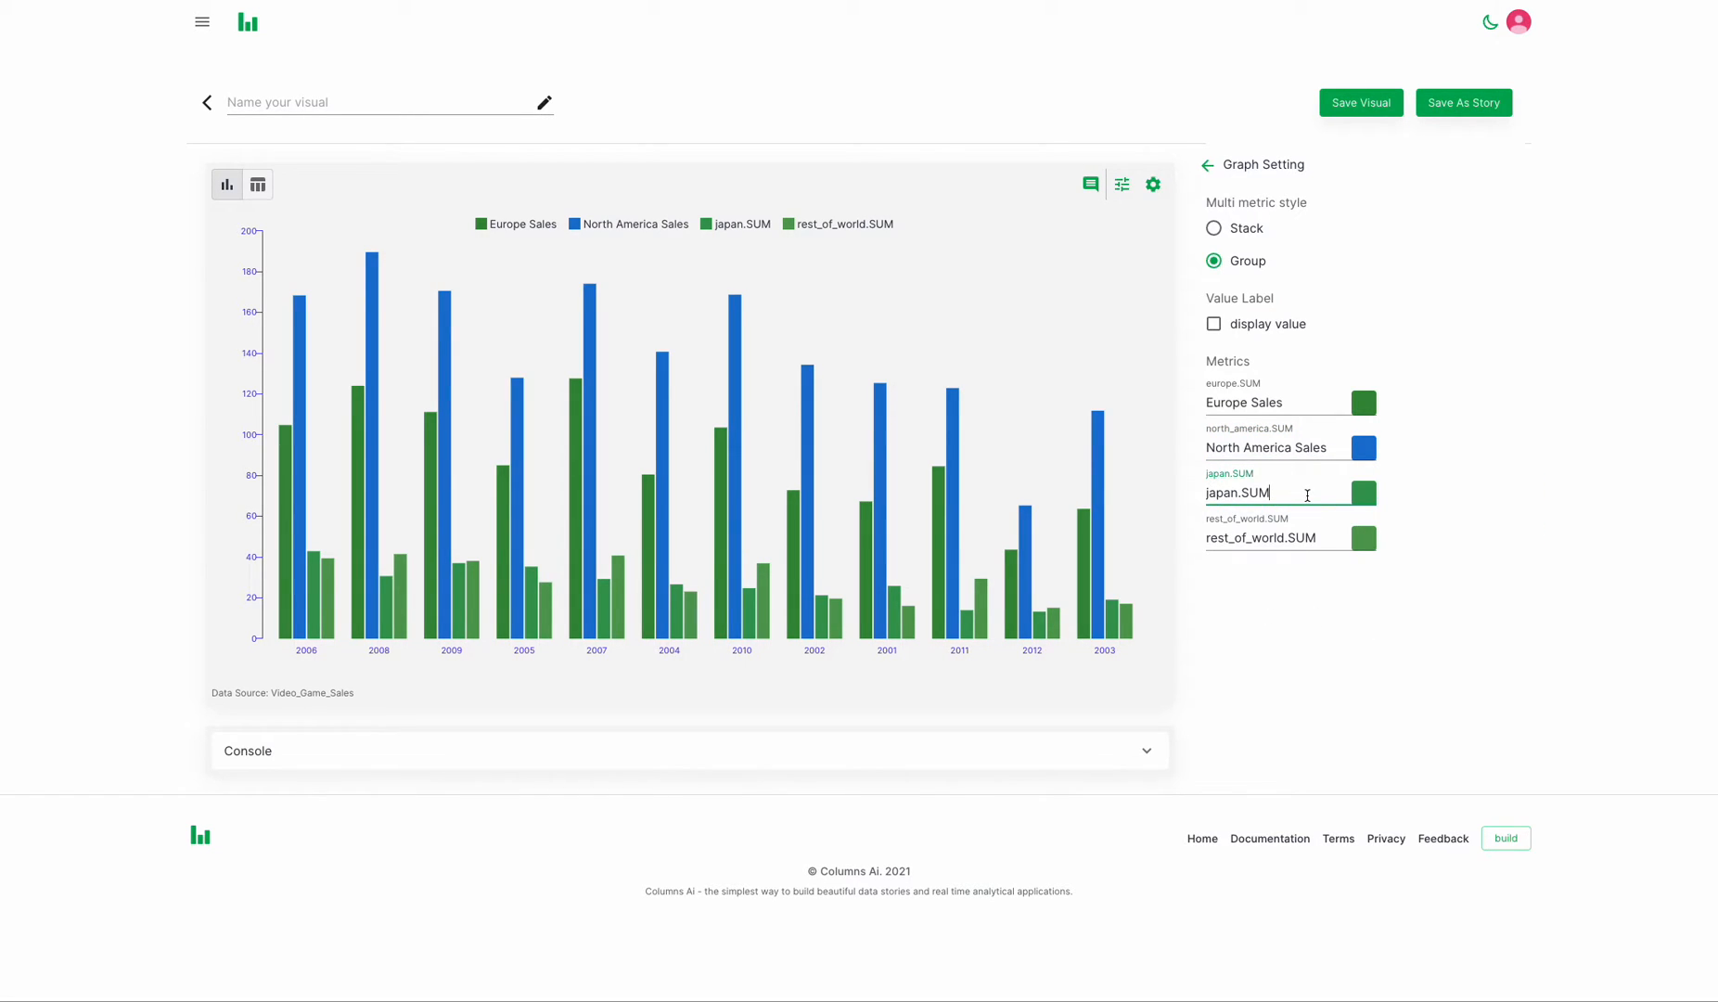
key("BackSpace")
key("BackSpace")
key("BackSpace")
key("BackSpace")
key("BackSpace")
key("BackSpace")
key("BackSpace")
key("BackSpace")
key("BackSpace")
type("Japan")
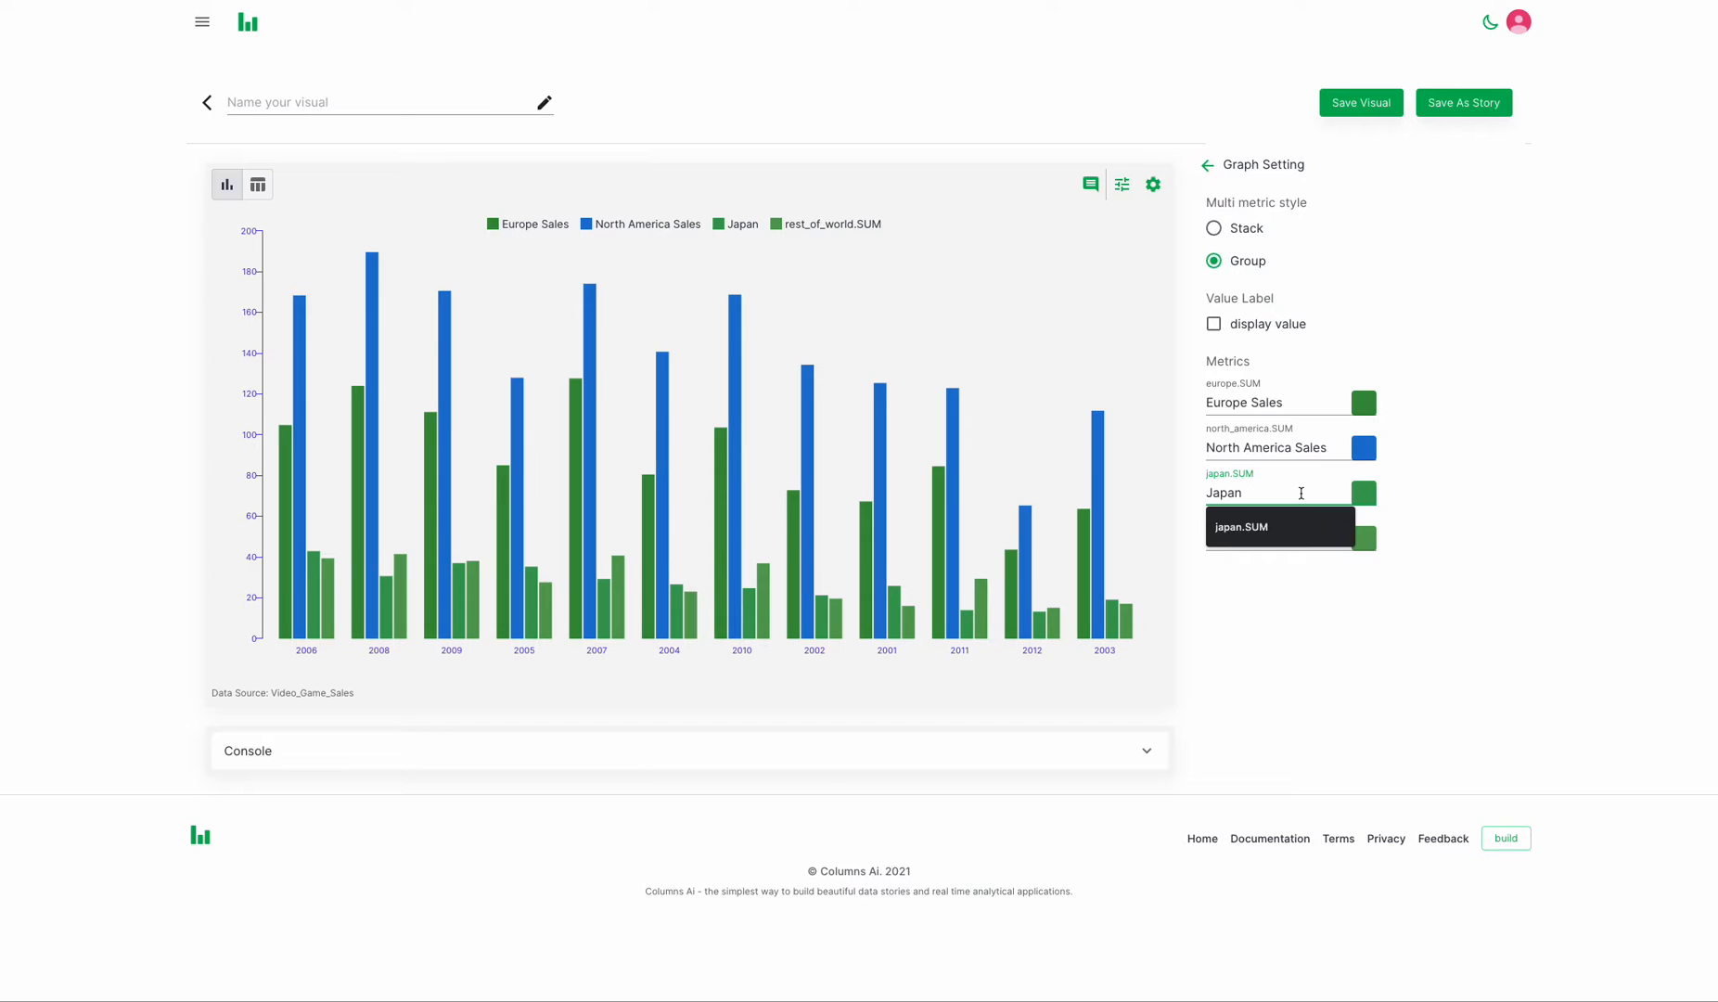
type(" Sales")
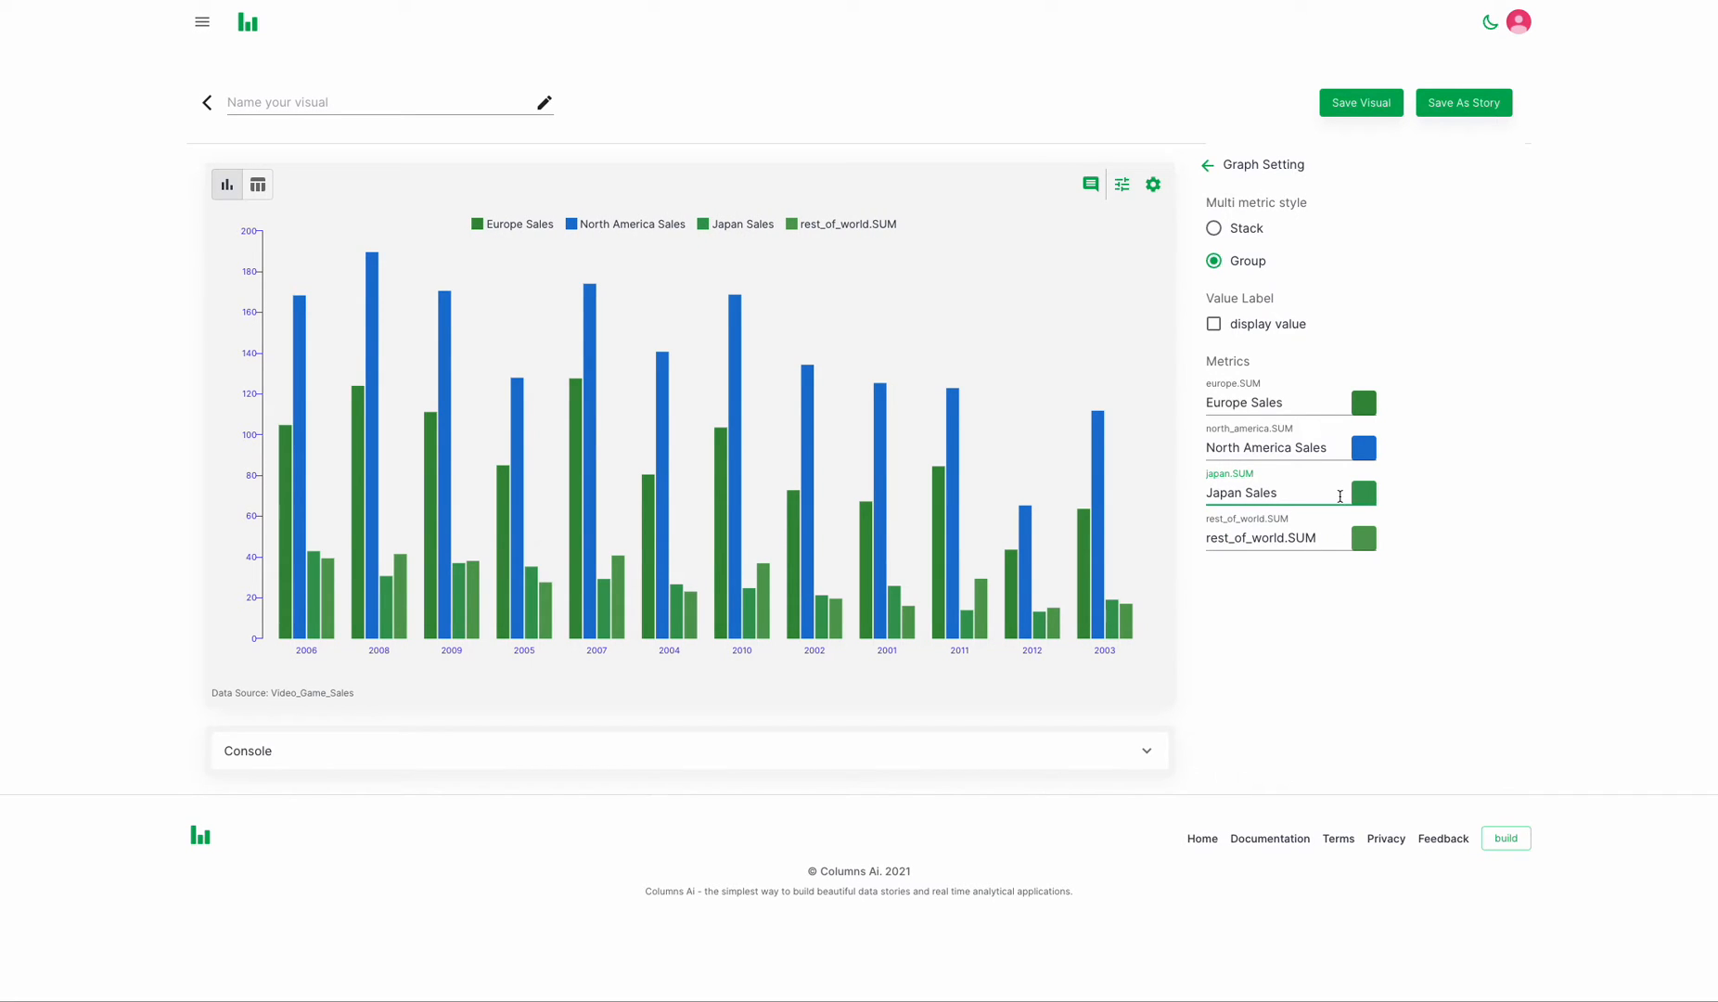
left_click(1364, 493)
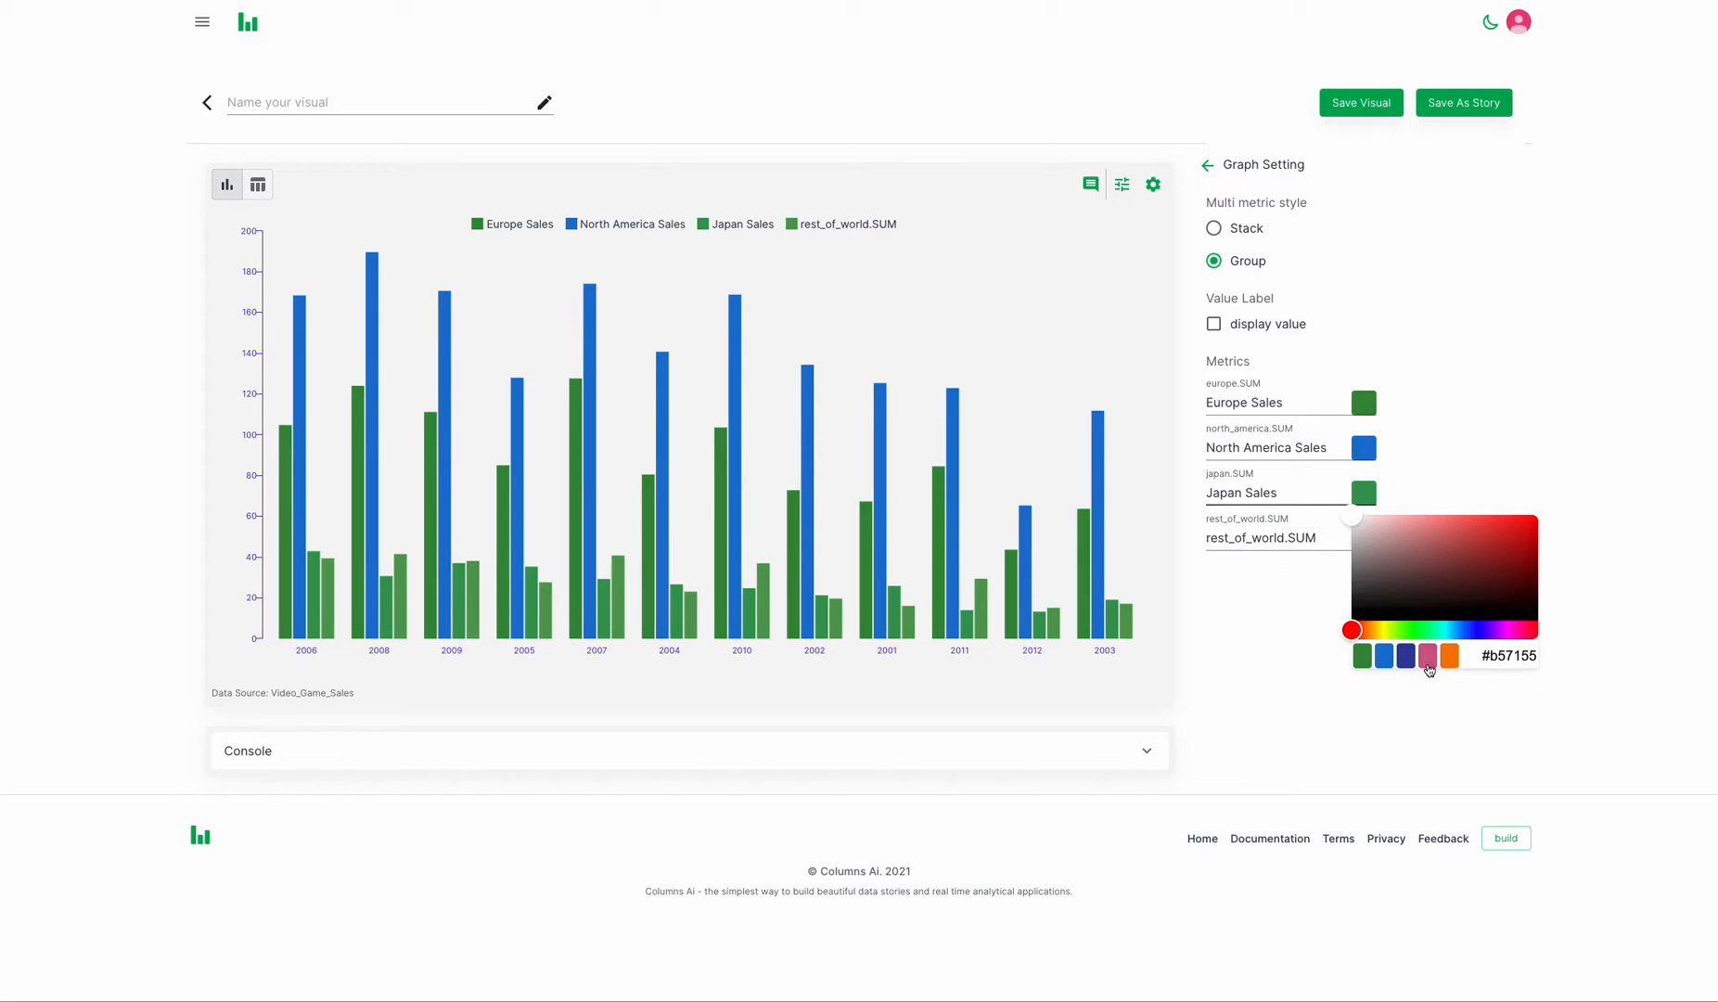
left_click(1428, 655)
left_click(1223, 622)
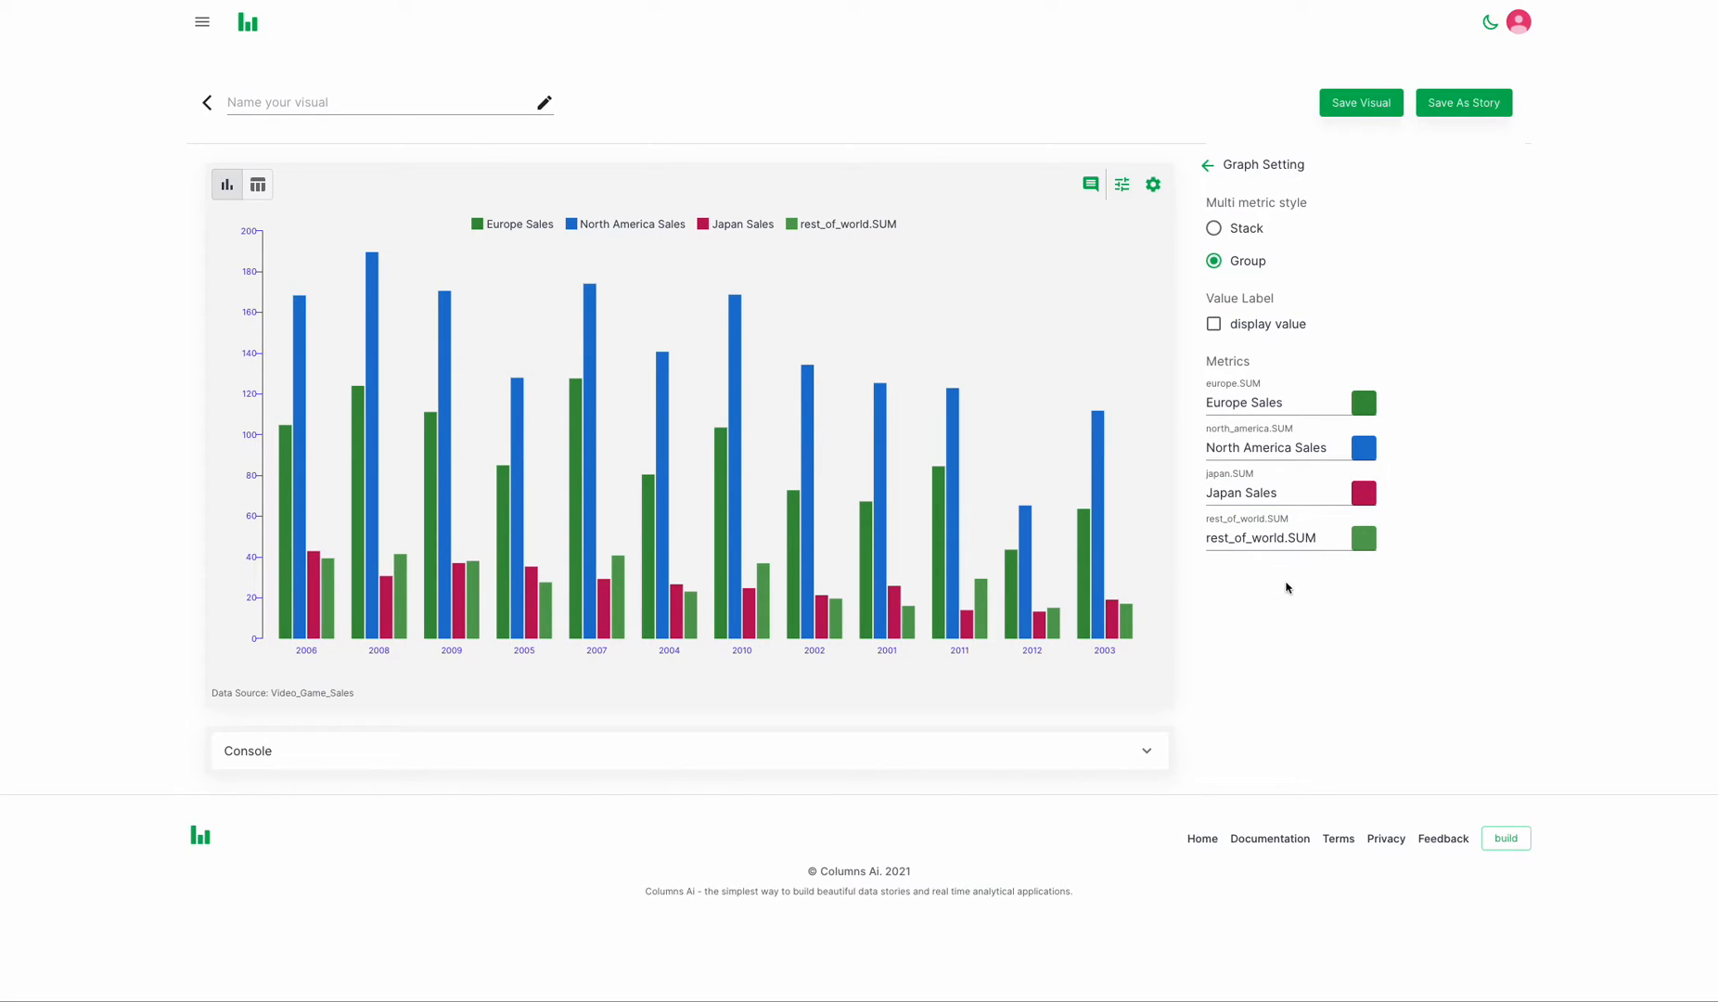
Rename the rest_of_world.SUM metric as Rest World Sales and colour its columns orange
left_click_drag(1316, 539, 1183, 540)
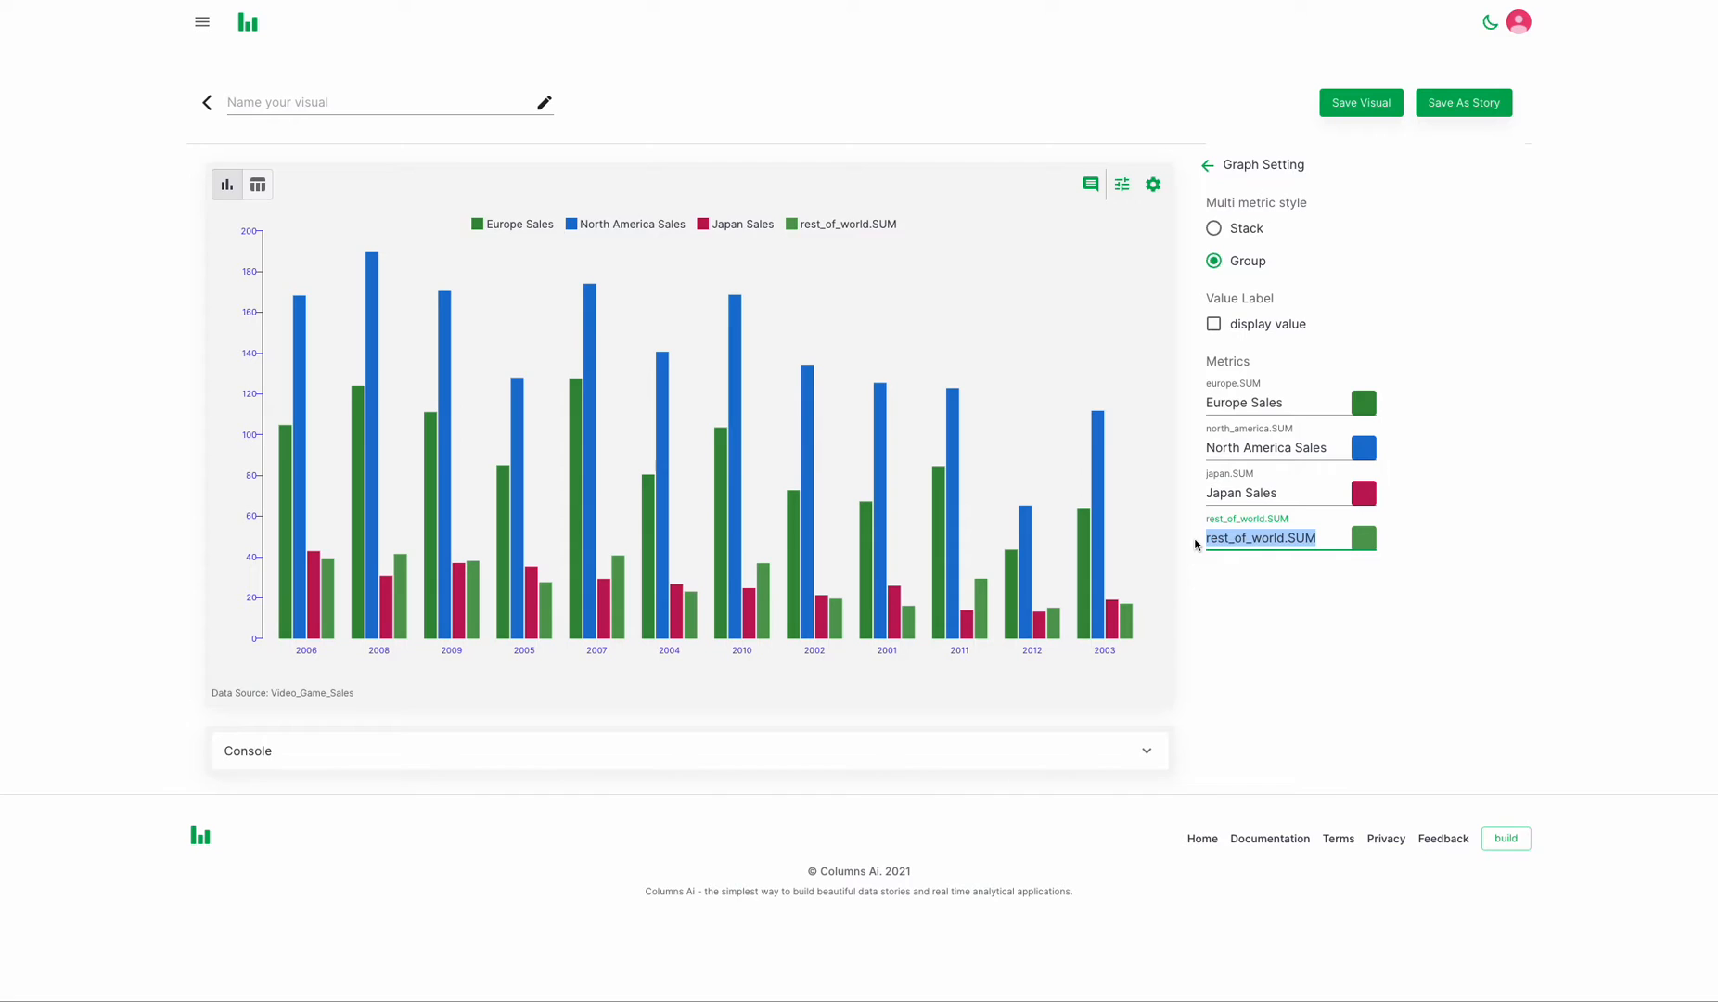
type("Rest P")
key("BackSpace")
type("Wpr")
key("BackSpace")
key("BackSpace")
type("orld")
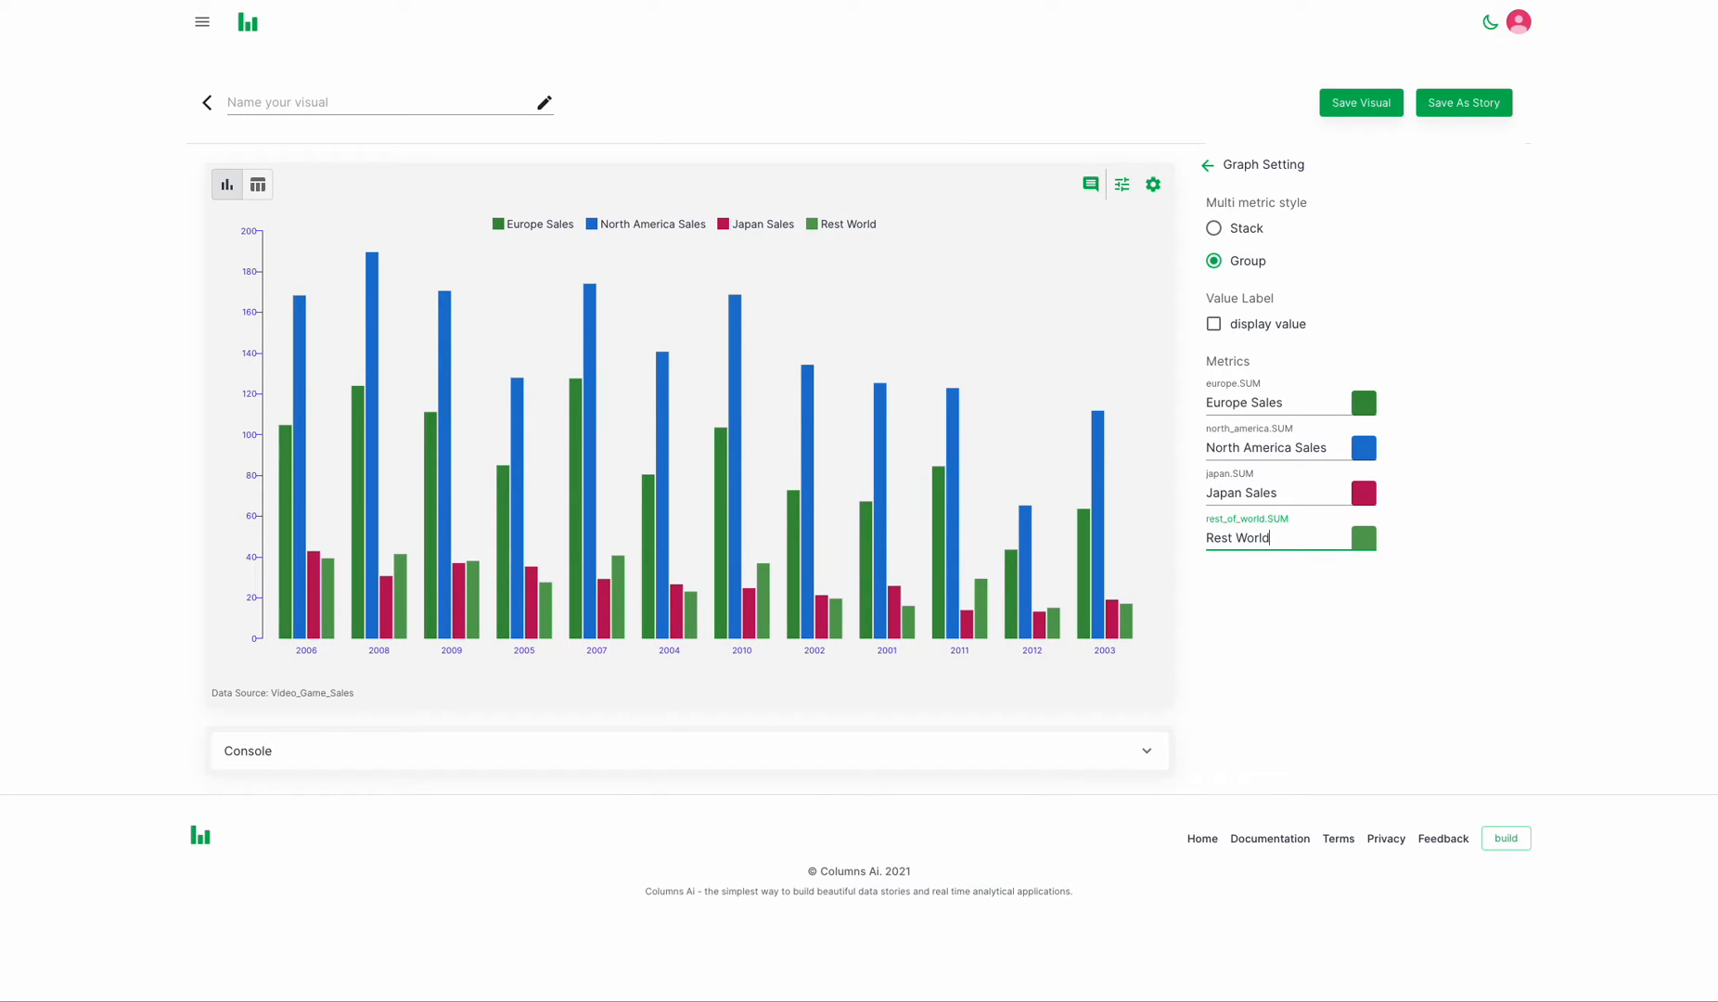
type(" Sales")
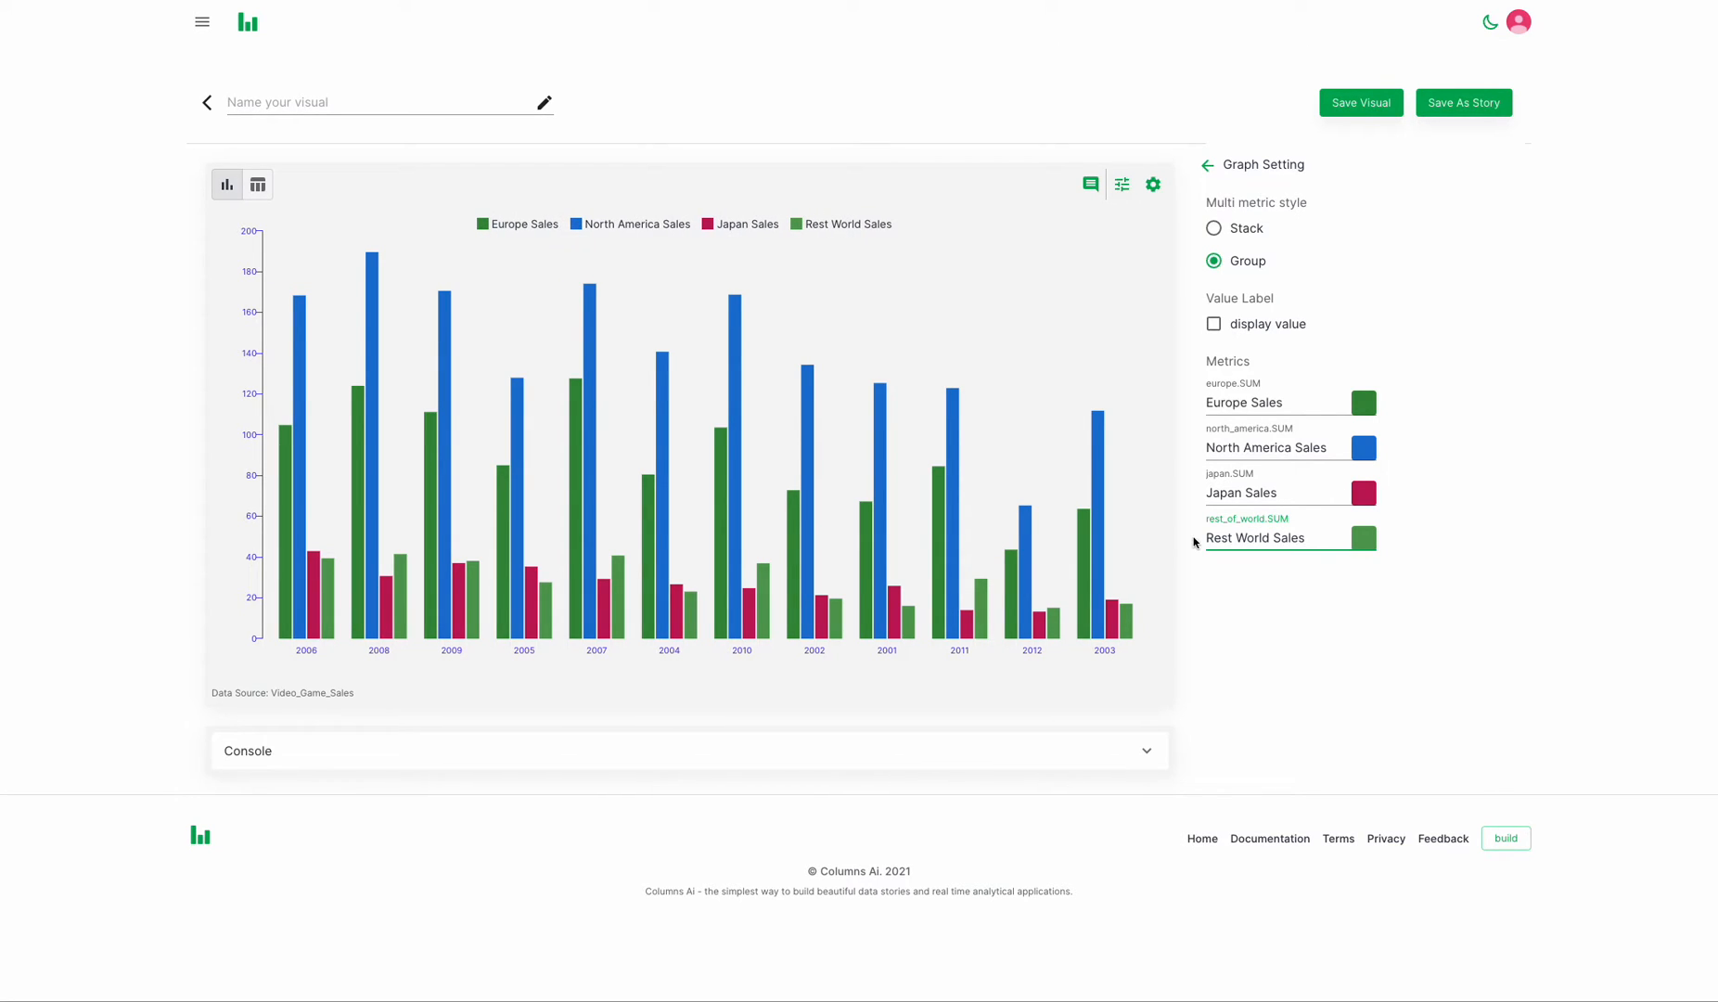
left_click(1364, 538)
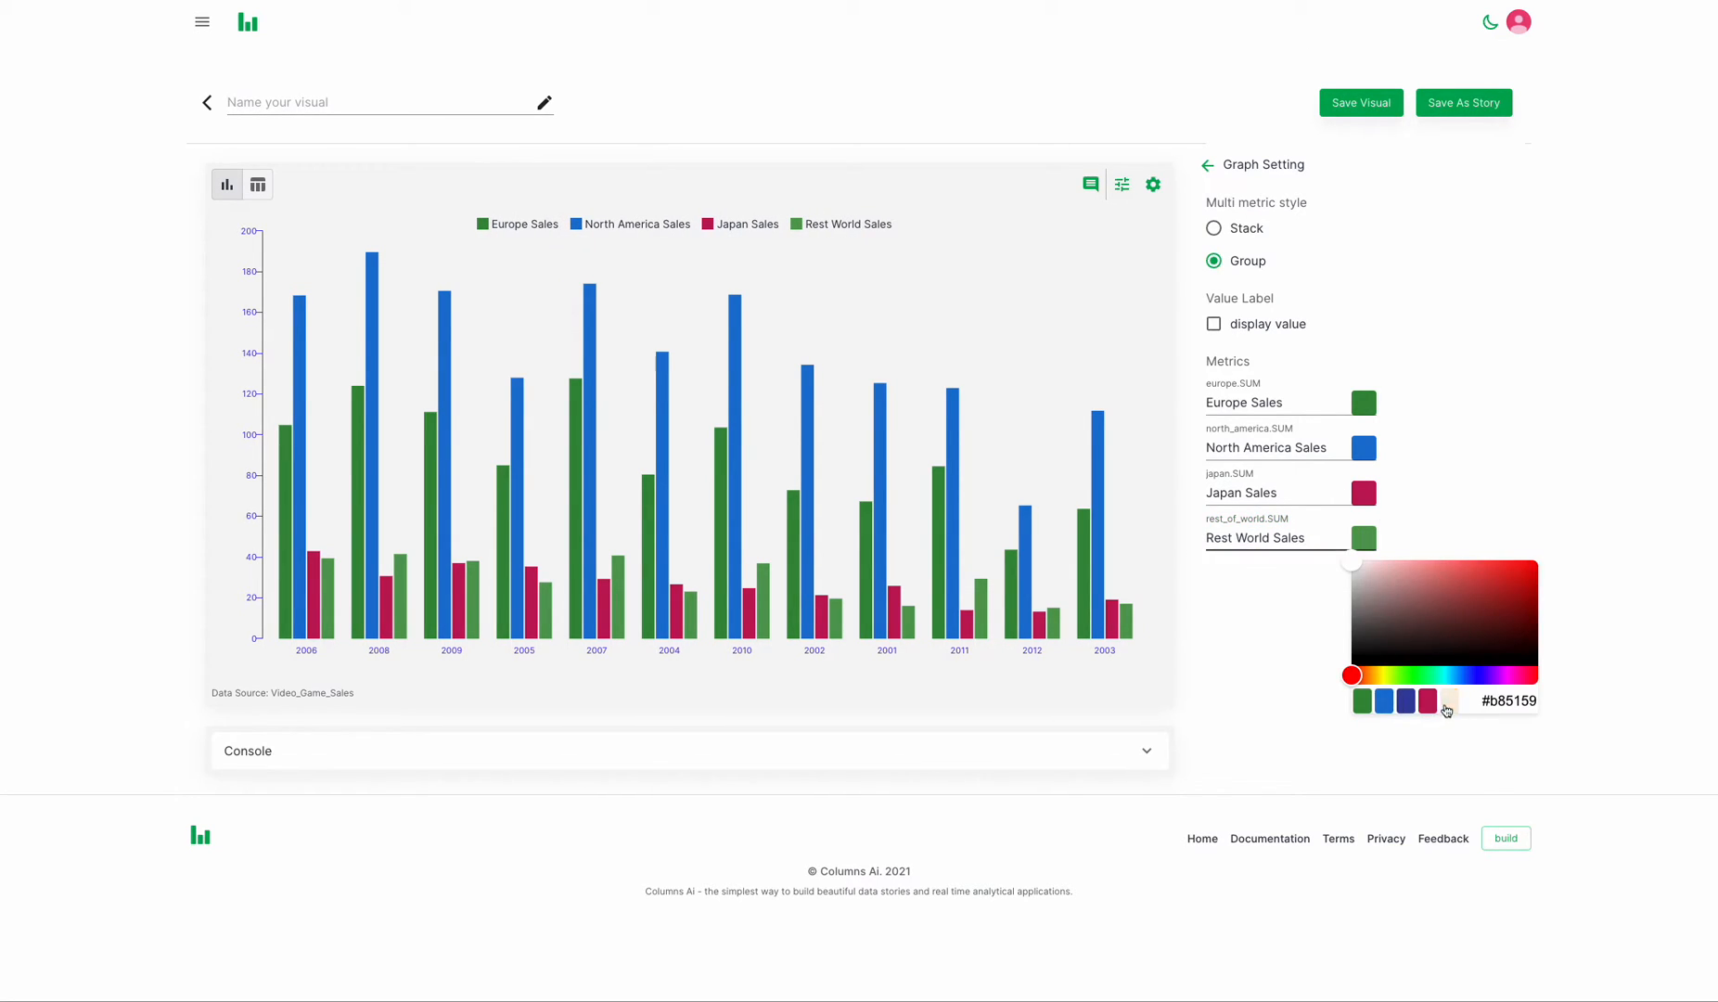
left_click(1449, 702)
left_click(1269, 675)
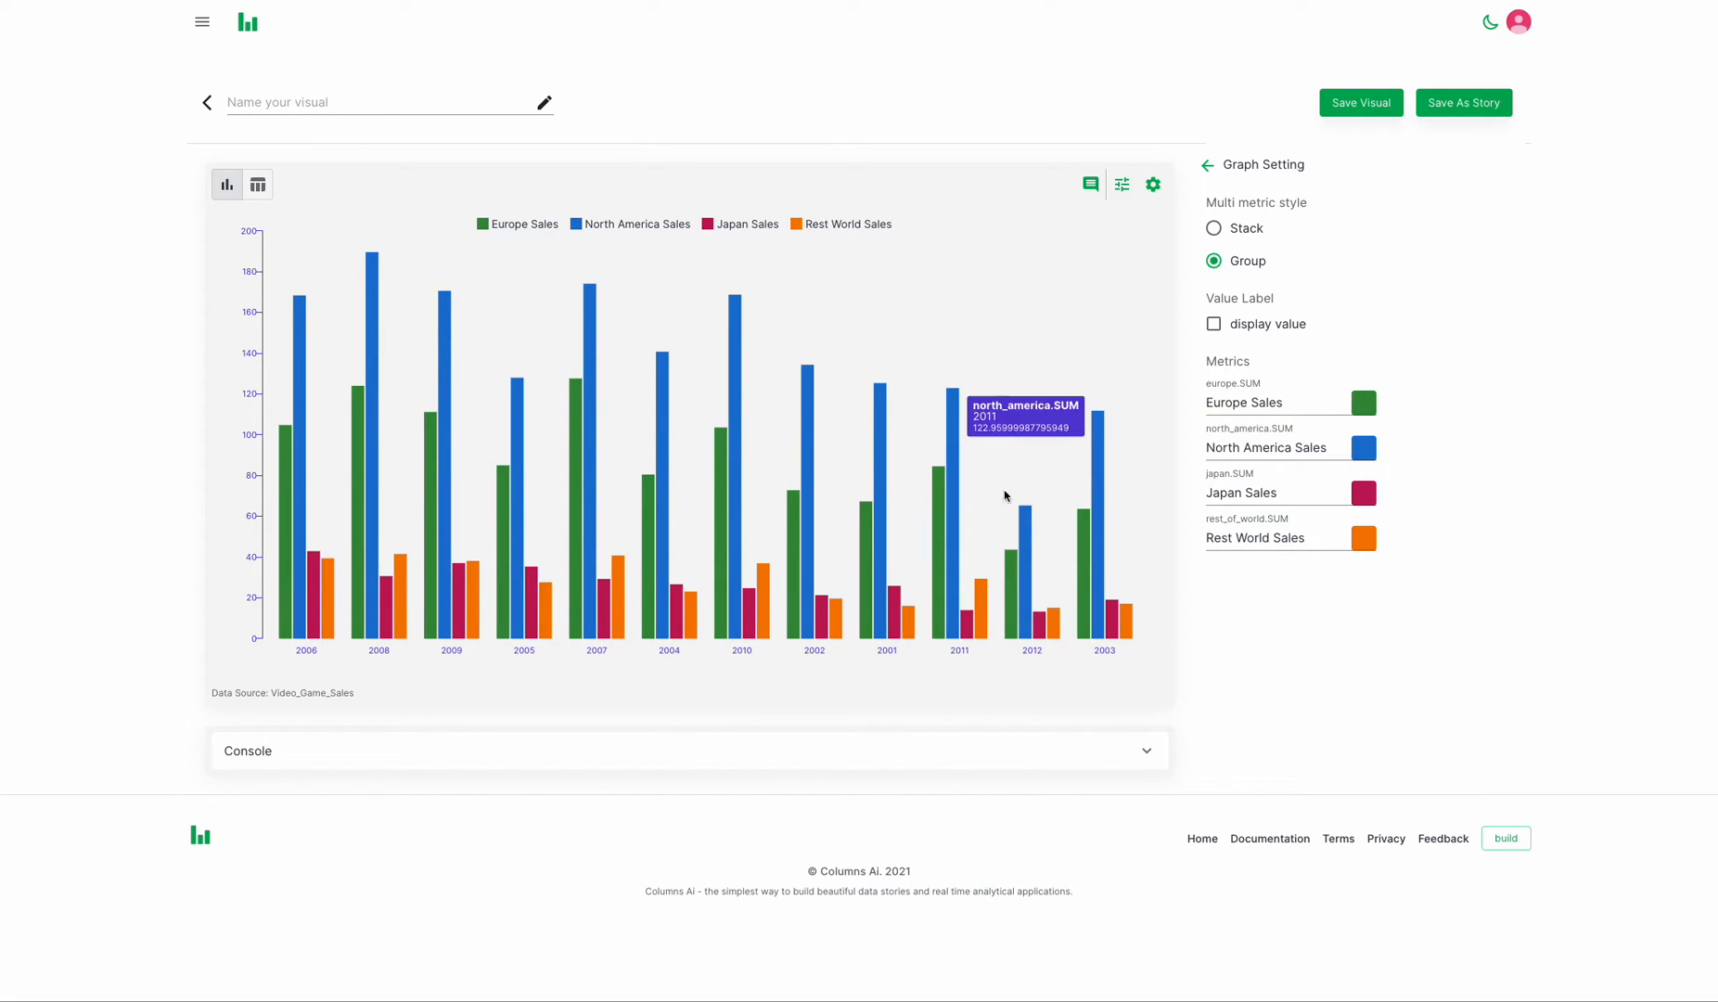
Try the Stack metric style and displayed value labels on the chart, and revert to Group without value labels
left_click(1214, 229)
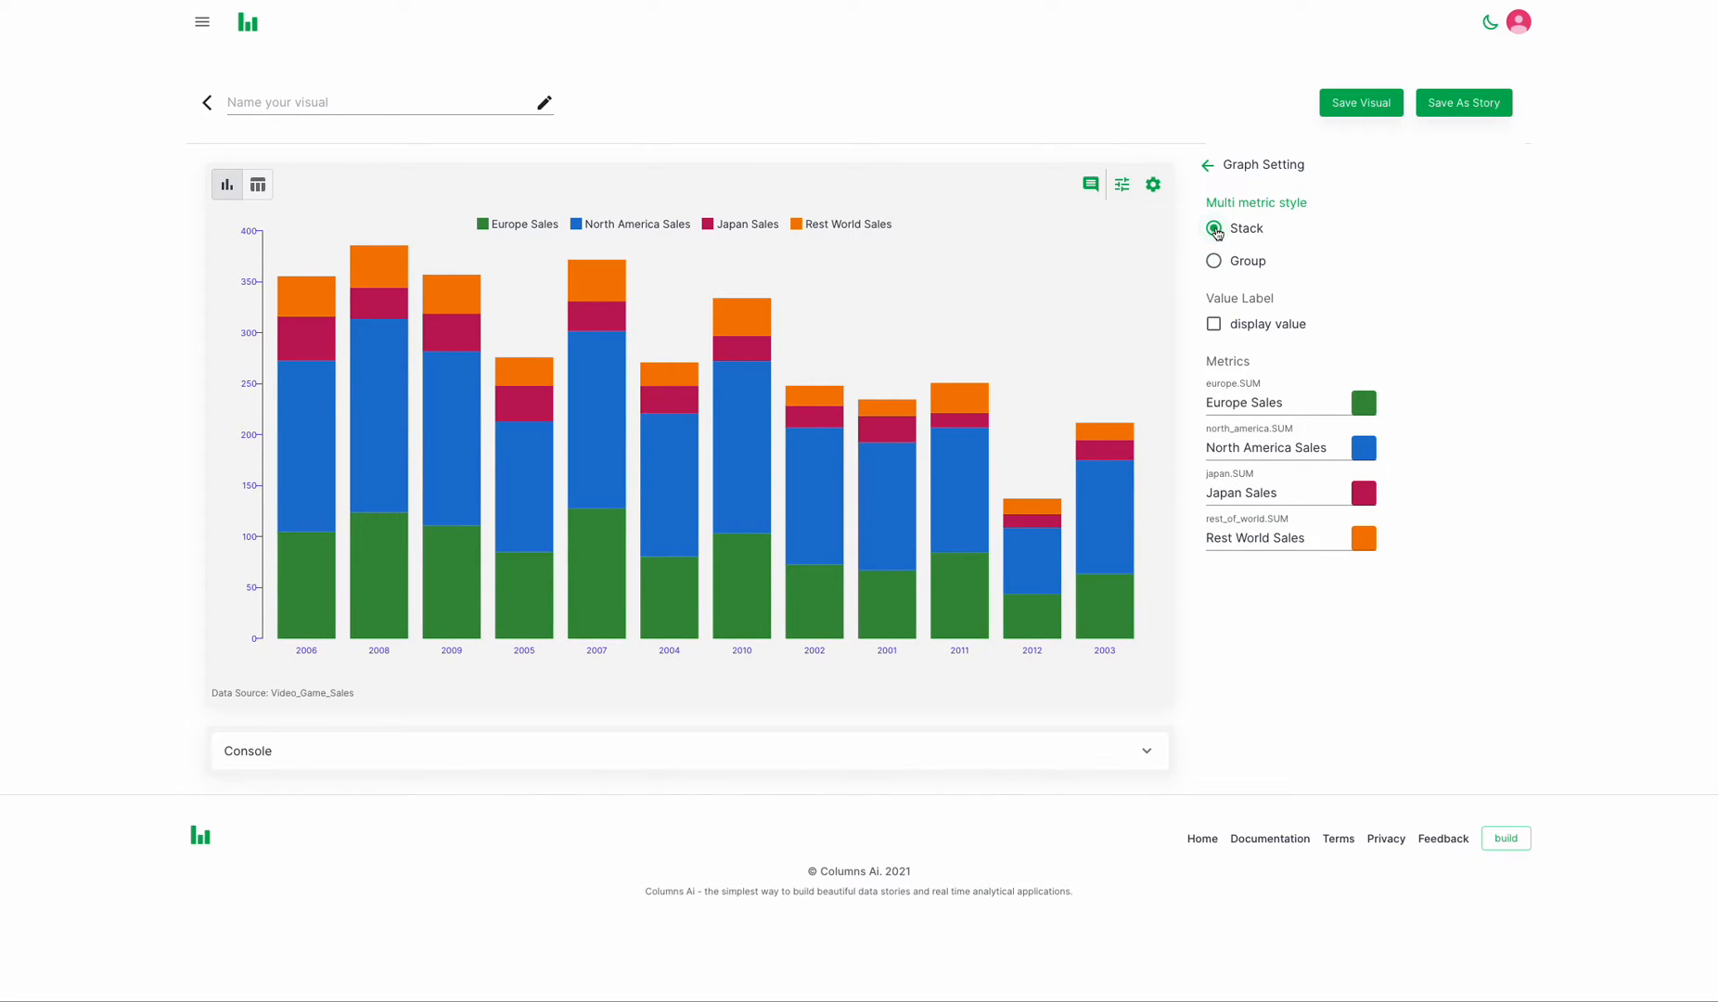
left_click(1214, 261)
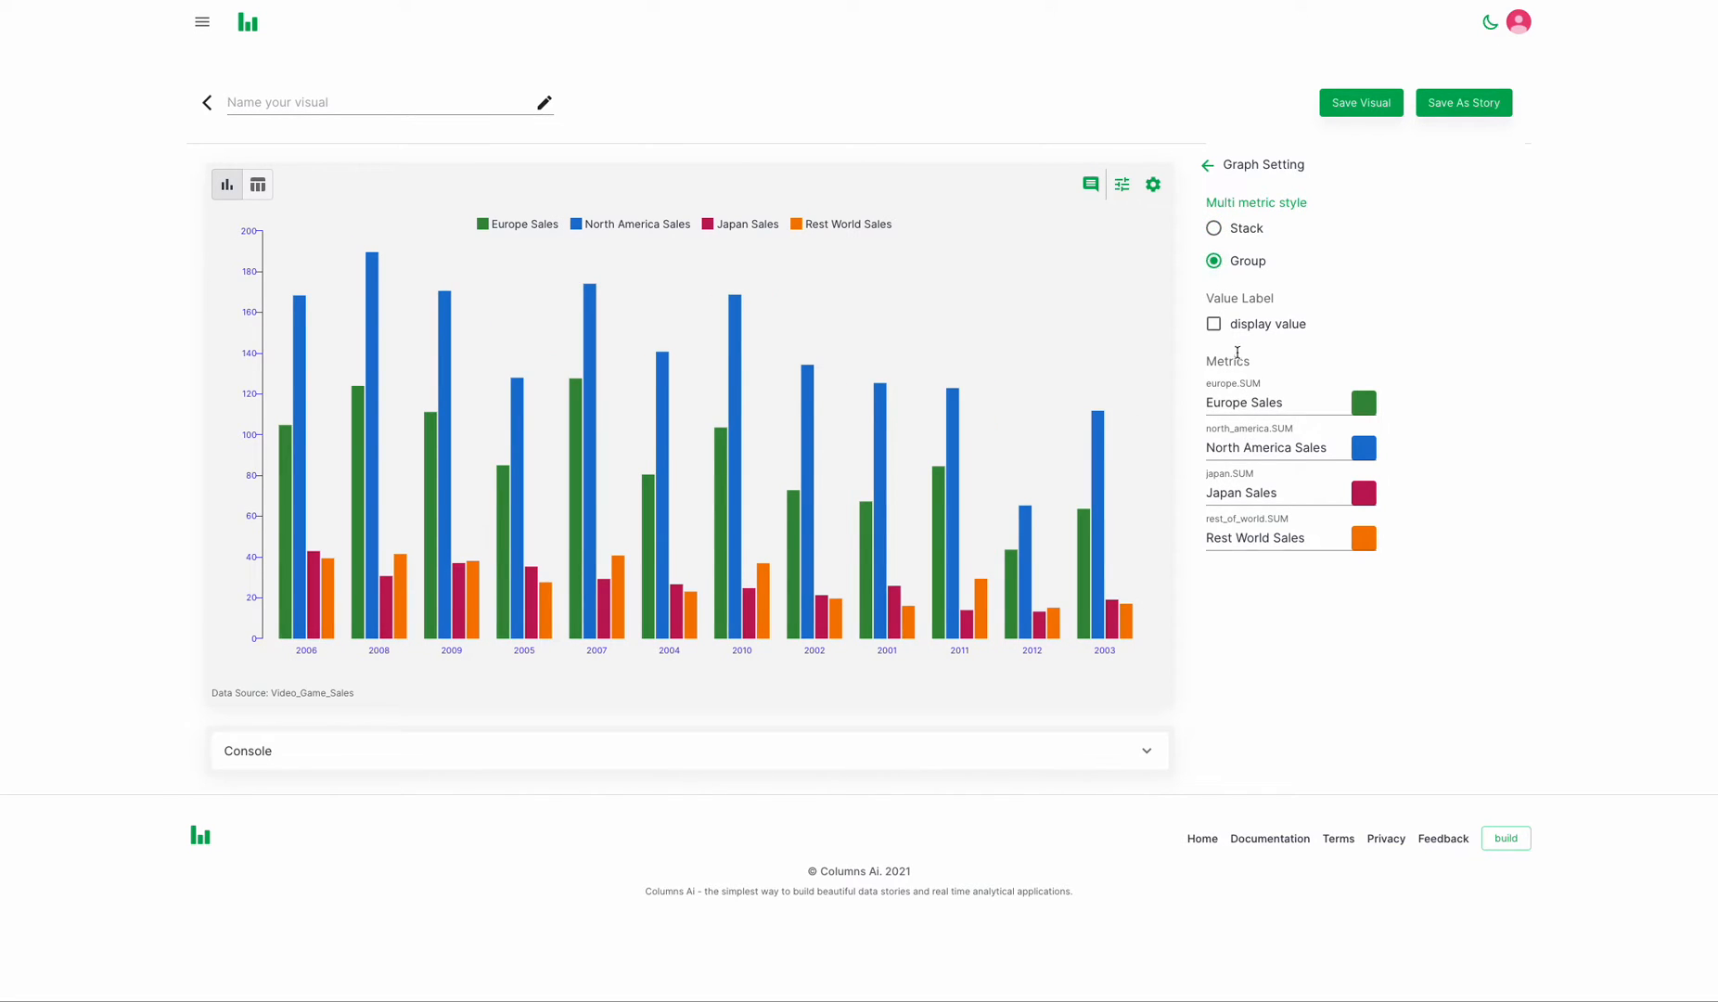
left_click(1217, 328)
left_click(1132, 189)
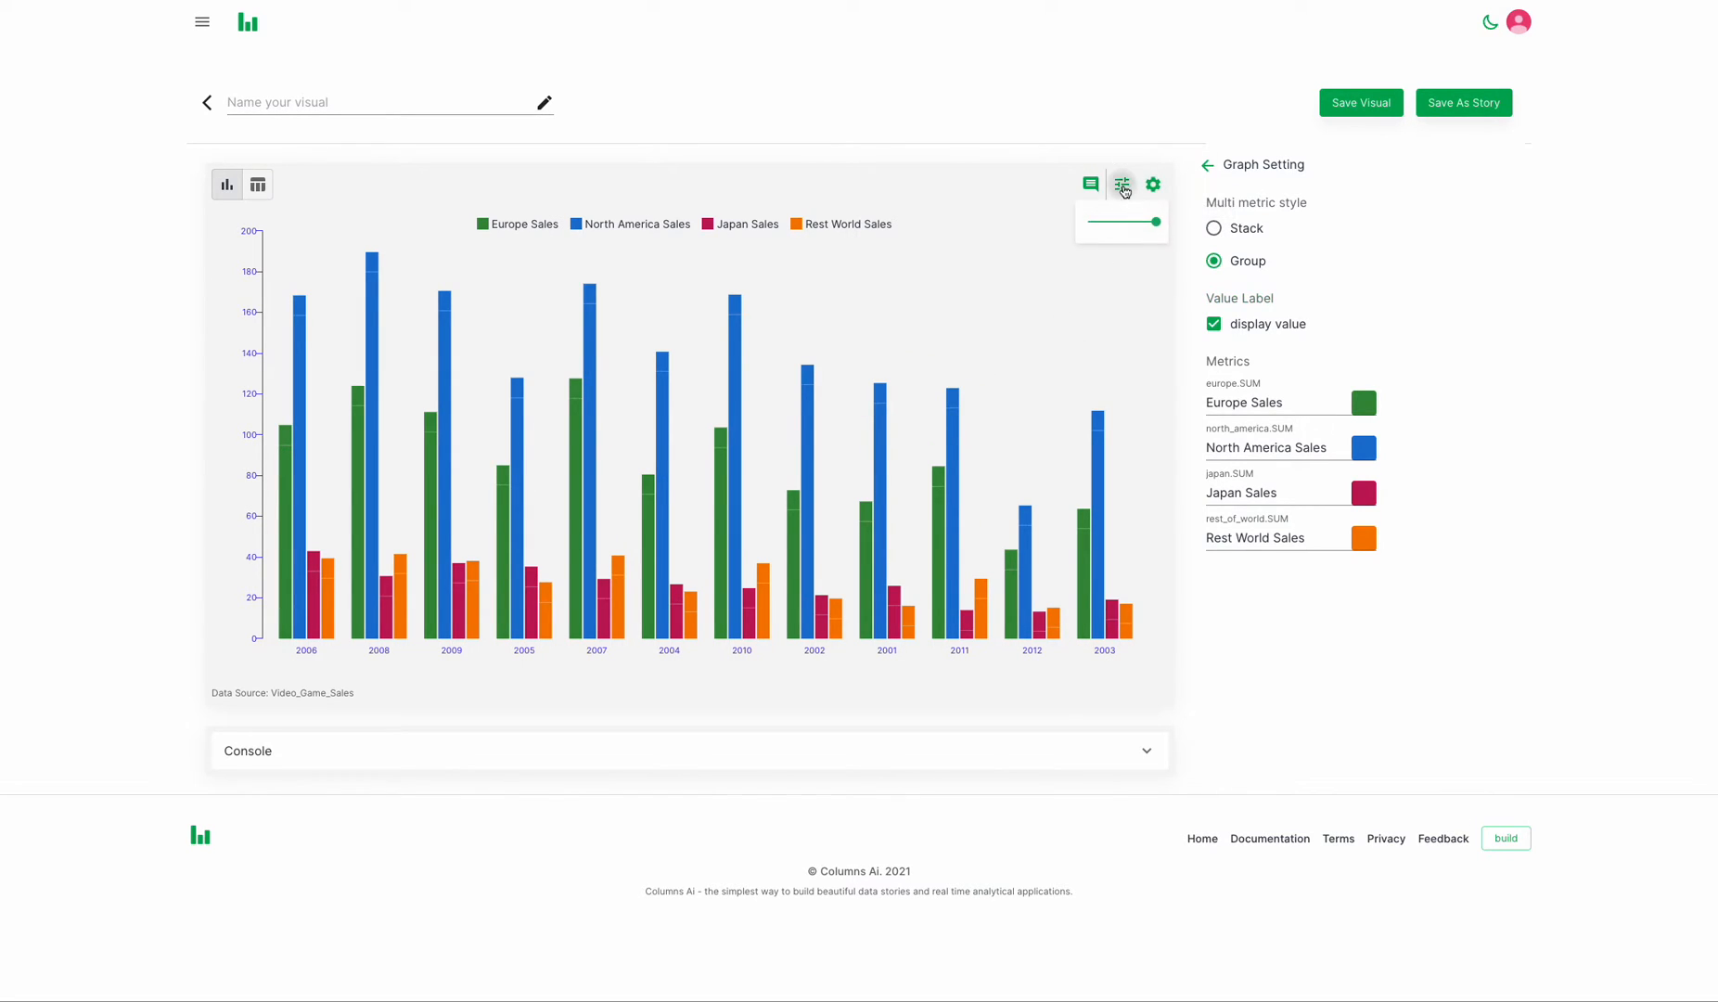
mouse_move(1152, 224)
left_mouse_down()
mouse_move(1117, 227)
mouse_move(1155, 221)
left_mouse_up()
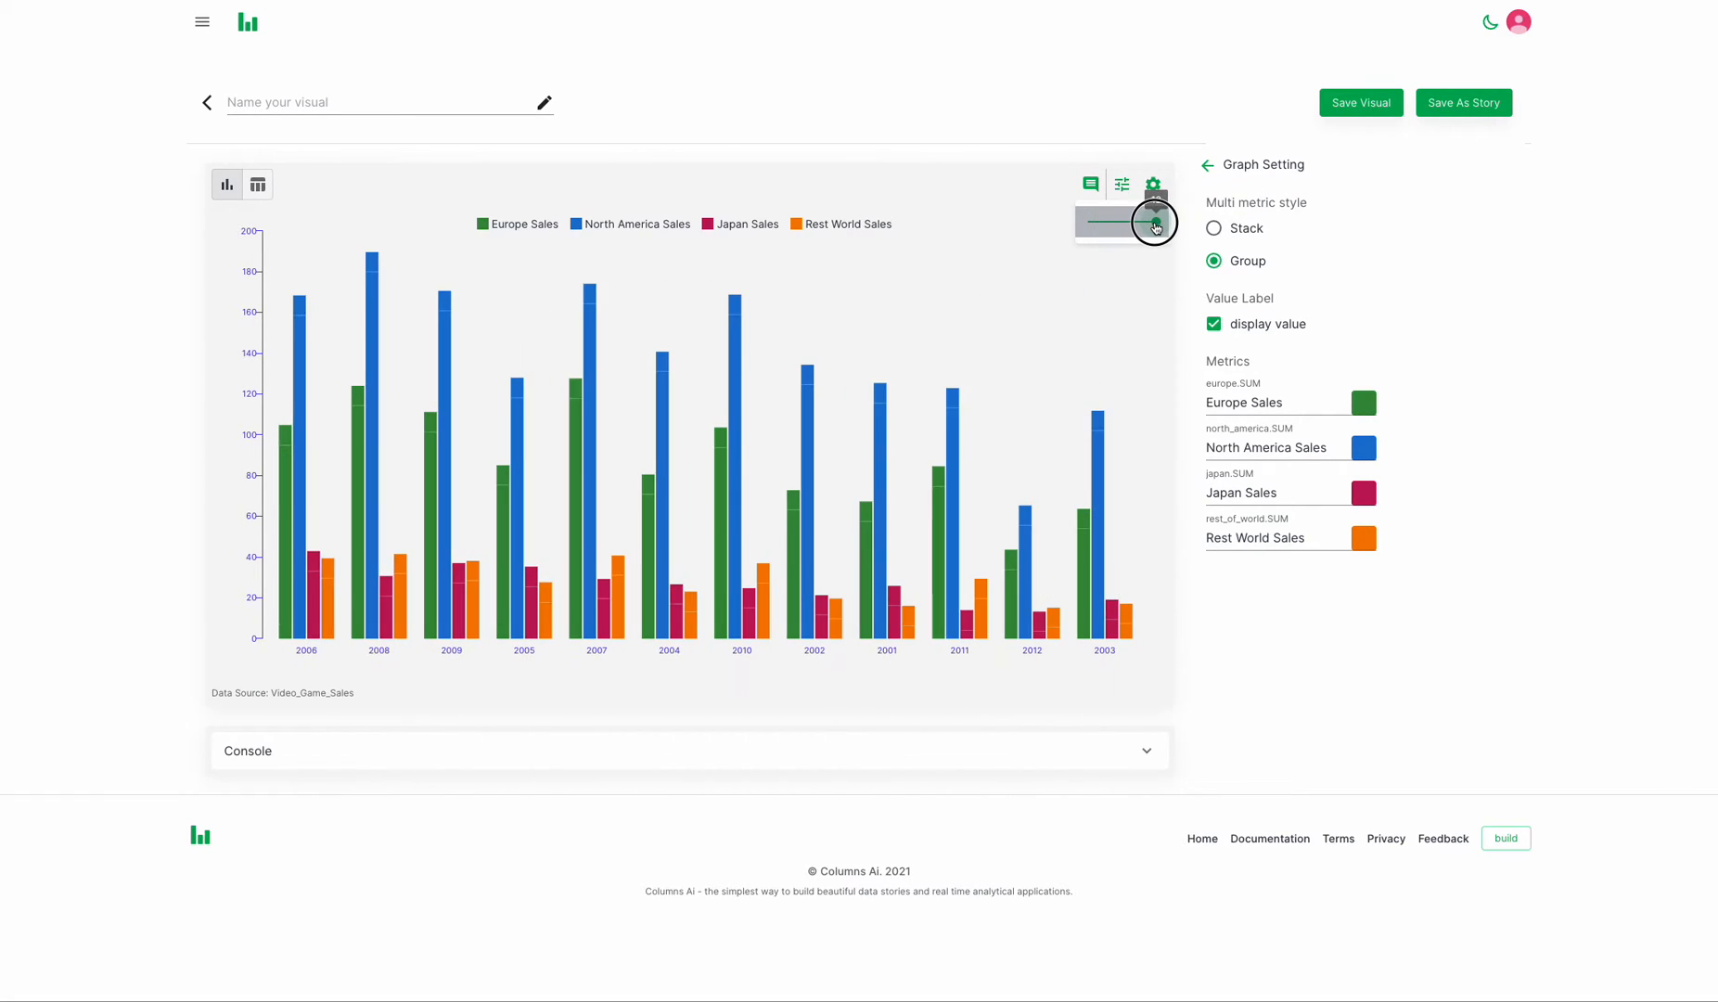
left_click(1215, 229)
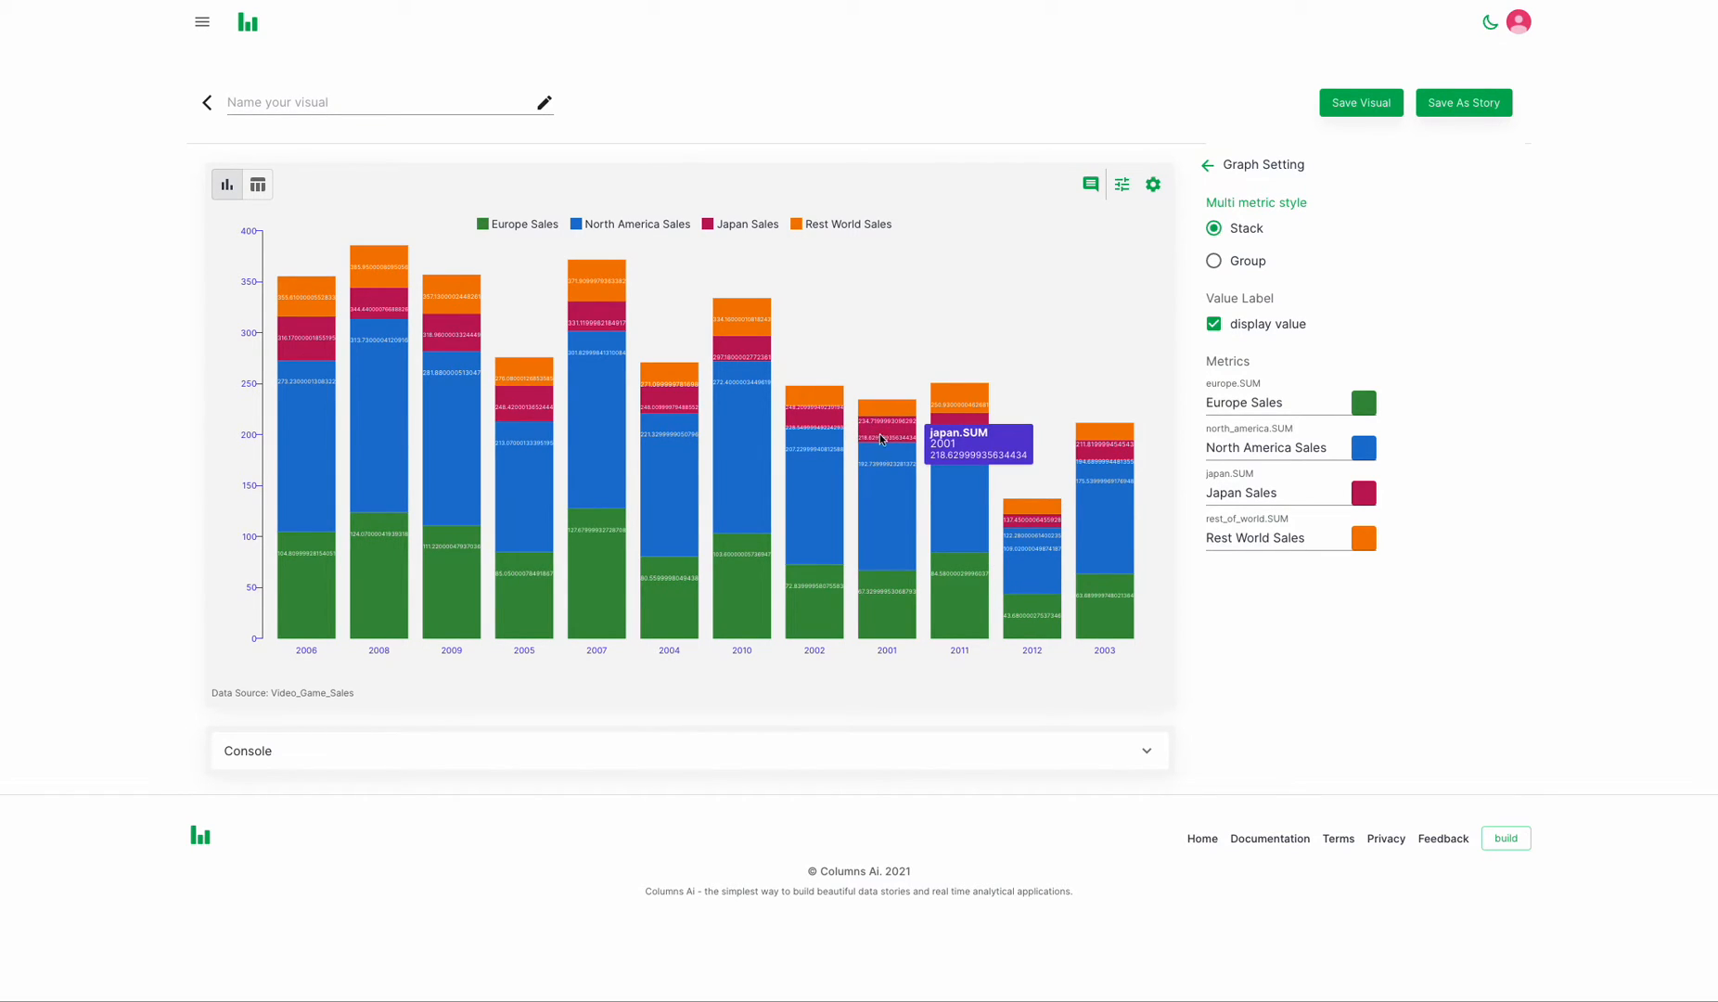
left_click(1214, 261)
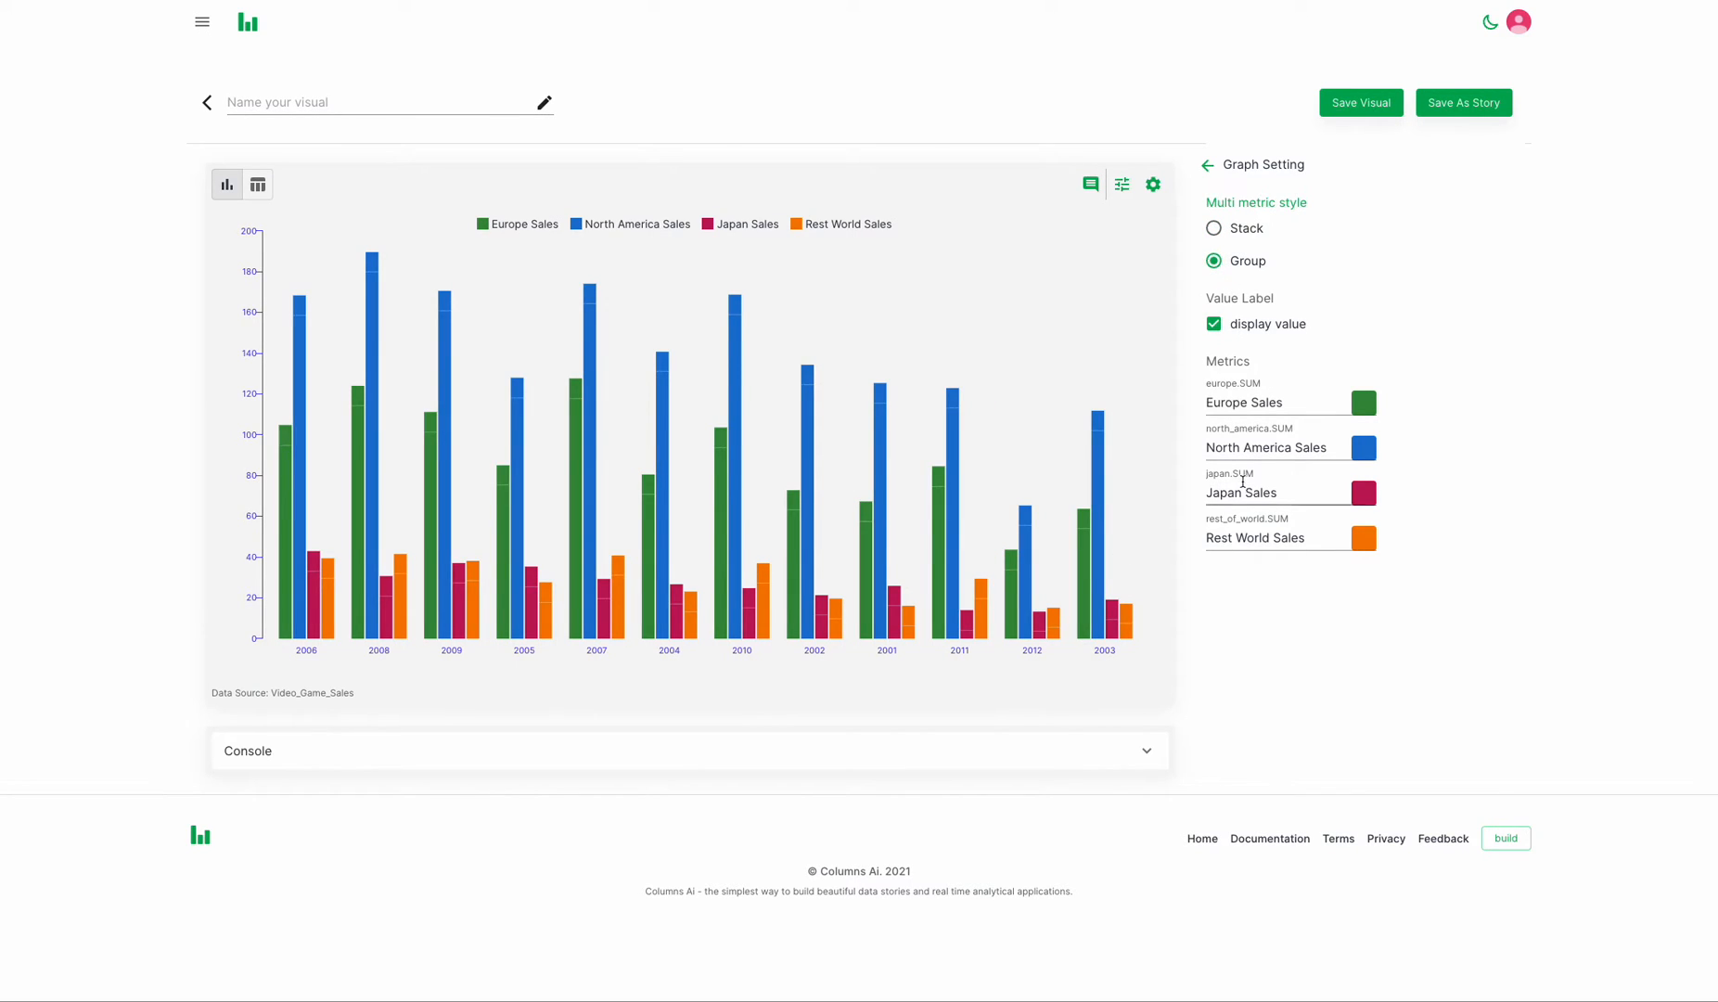
left_click(1213, 324)
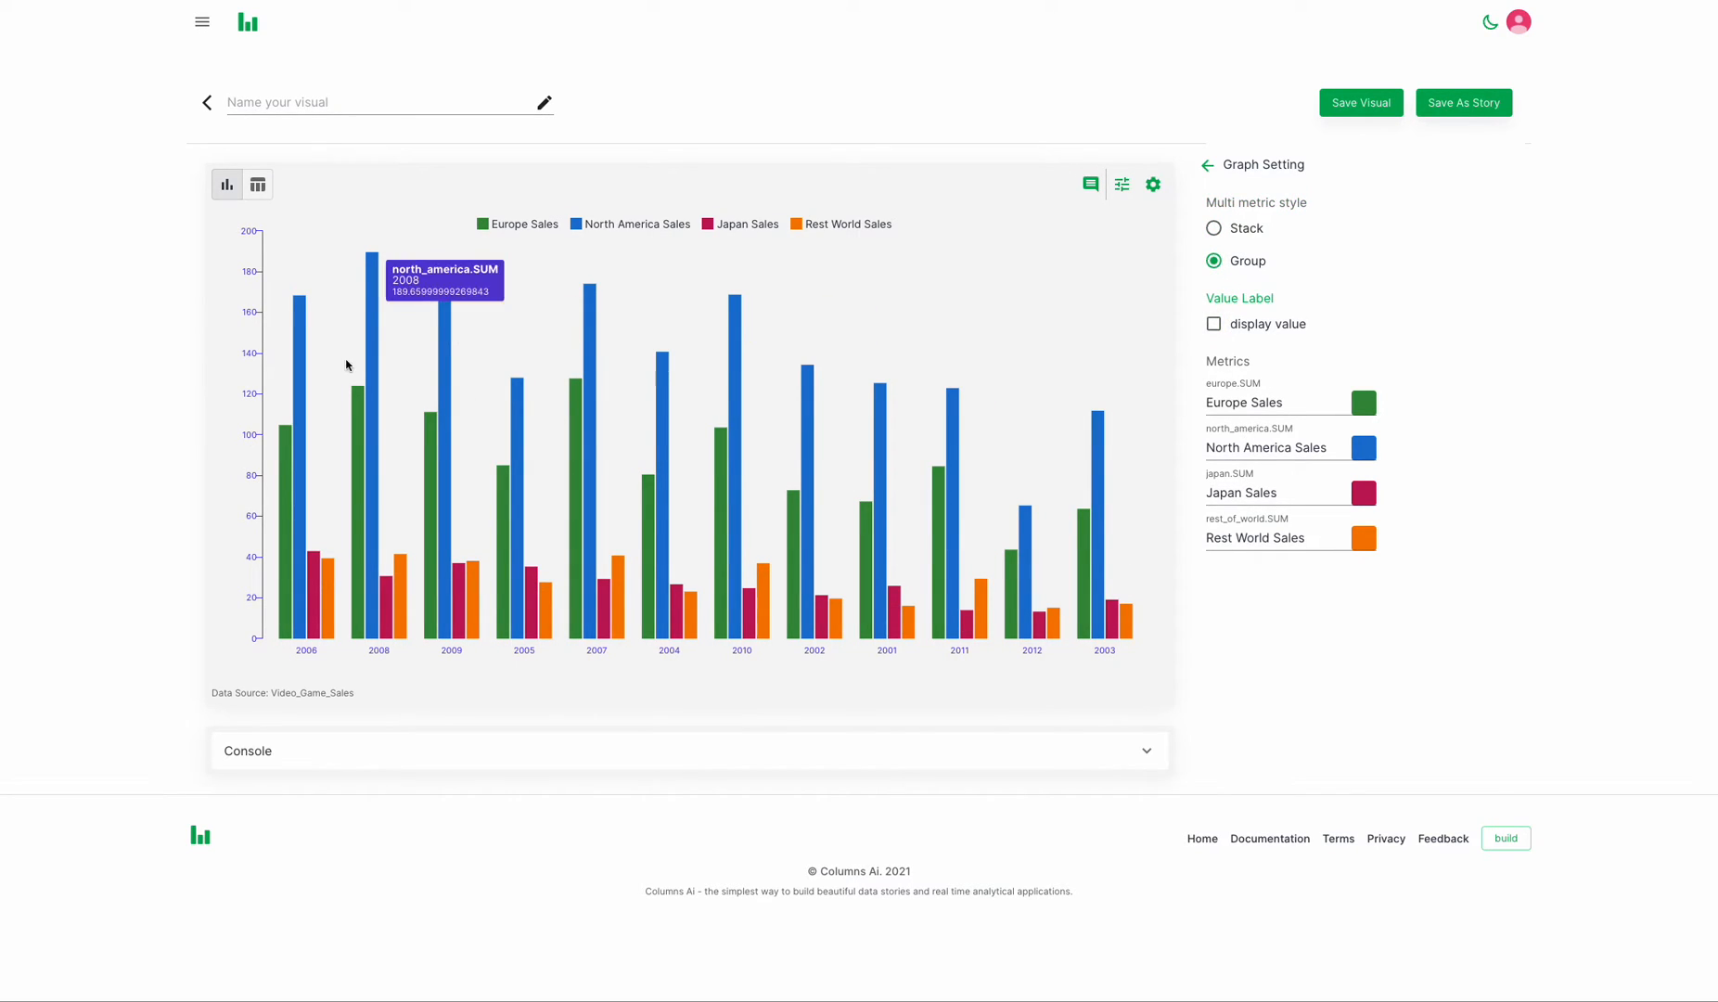
Name the visual "Colorful Bars" and save it as a visual
left_click(408, 102)
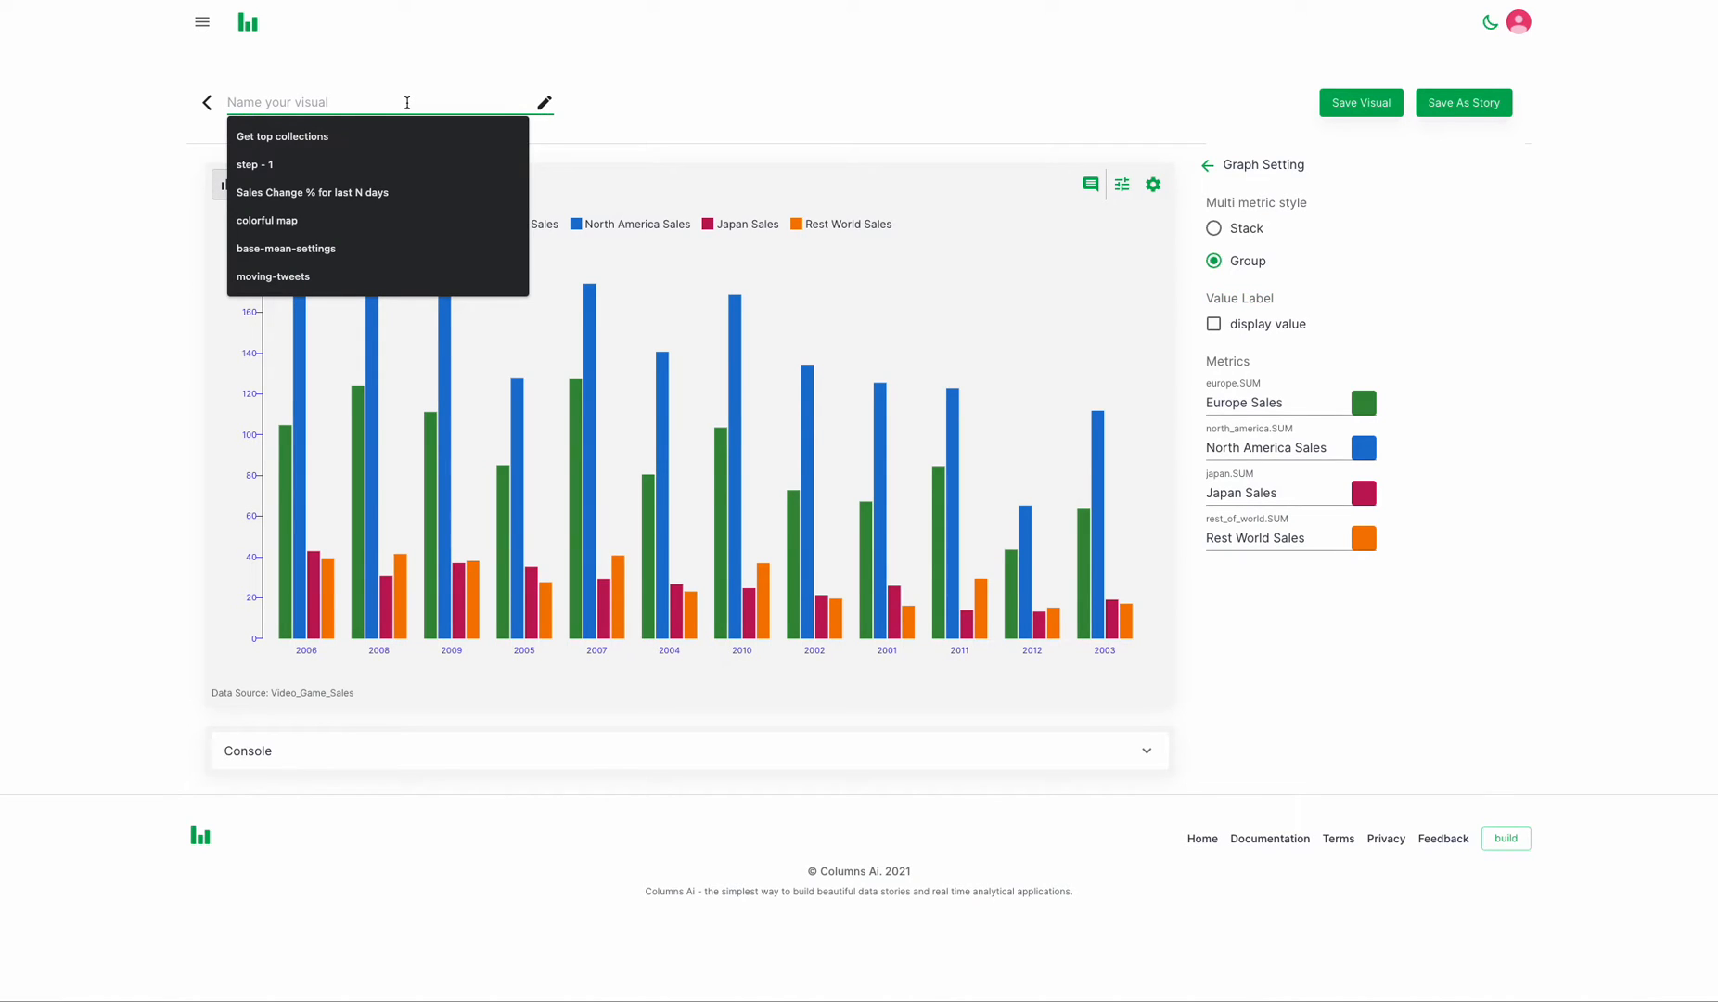
type("Col")
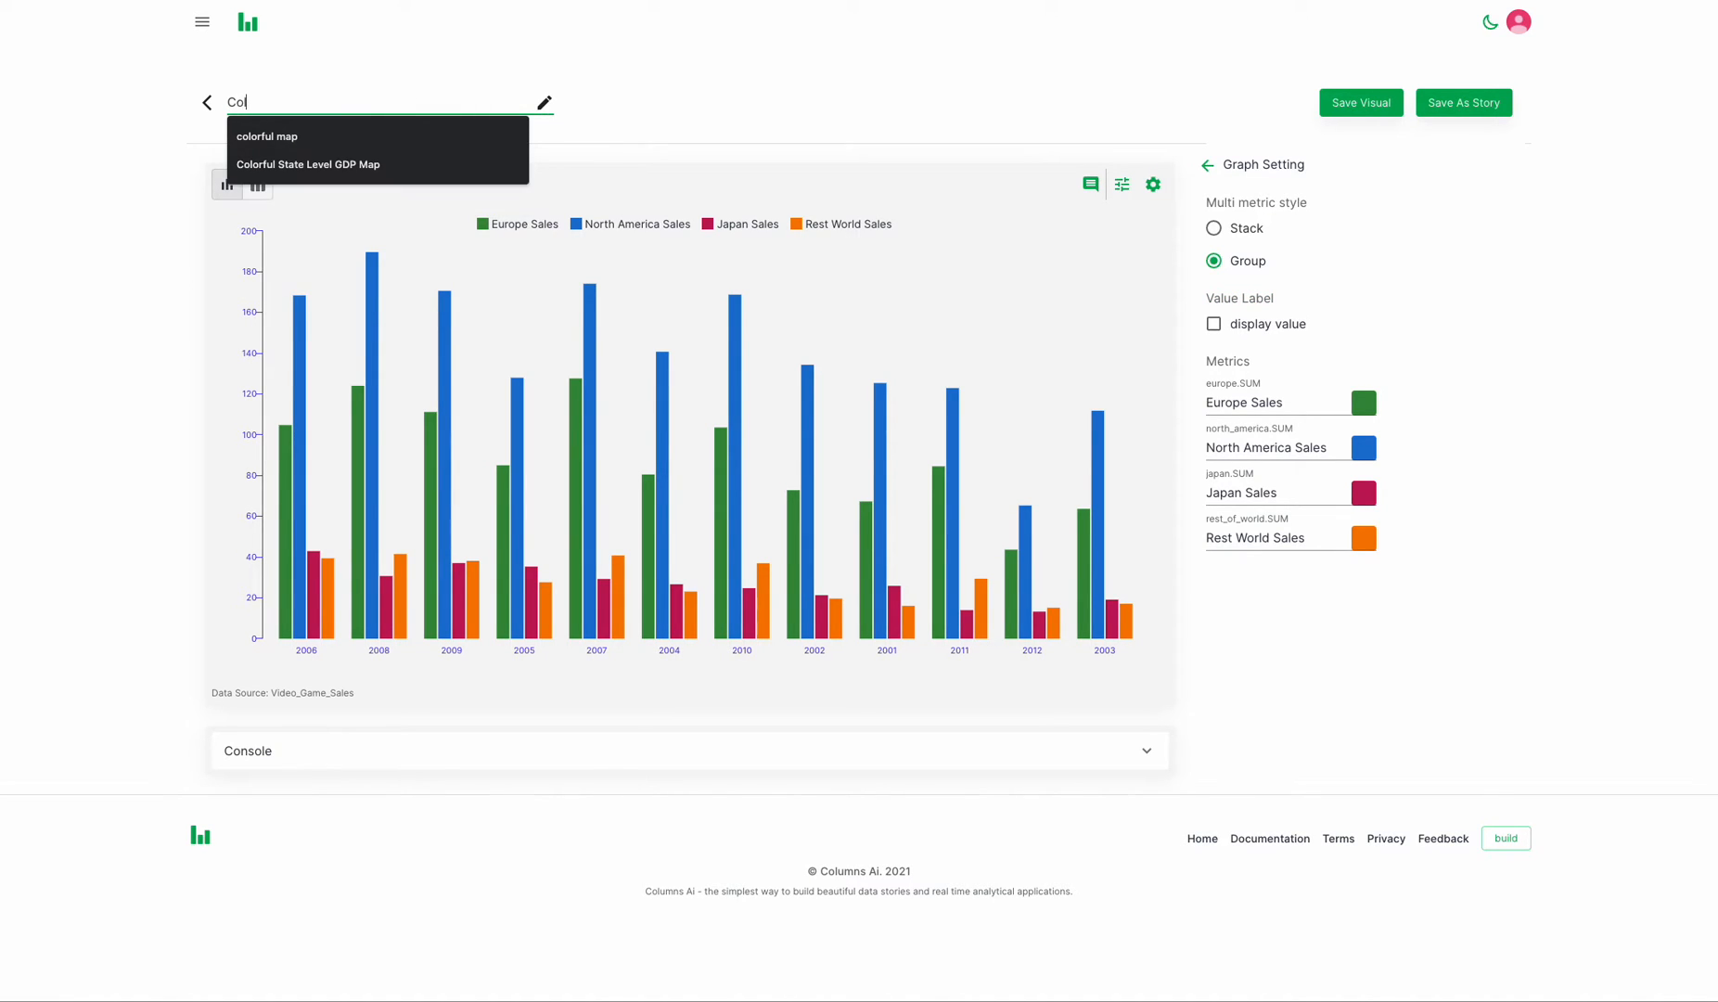
type("orful Bar")
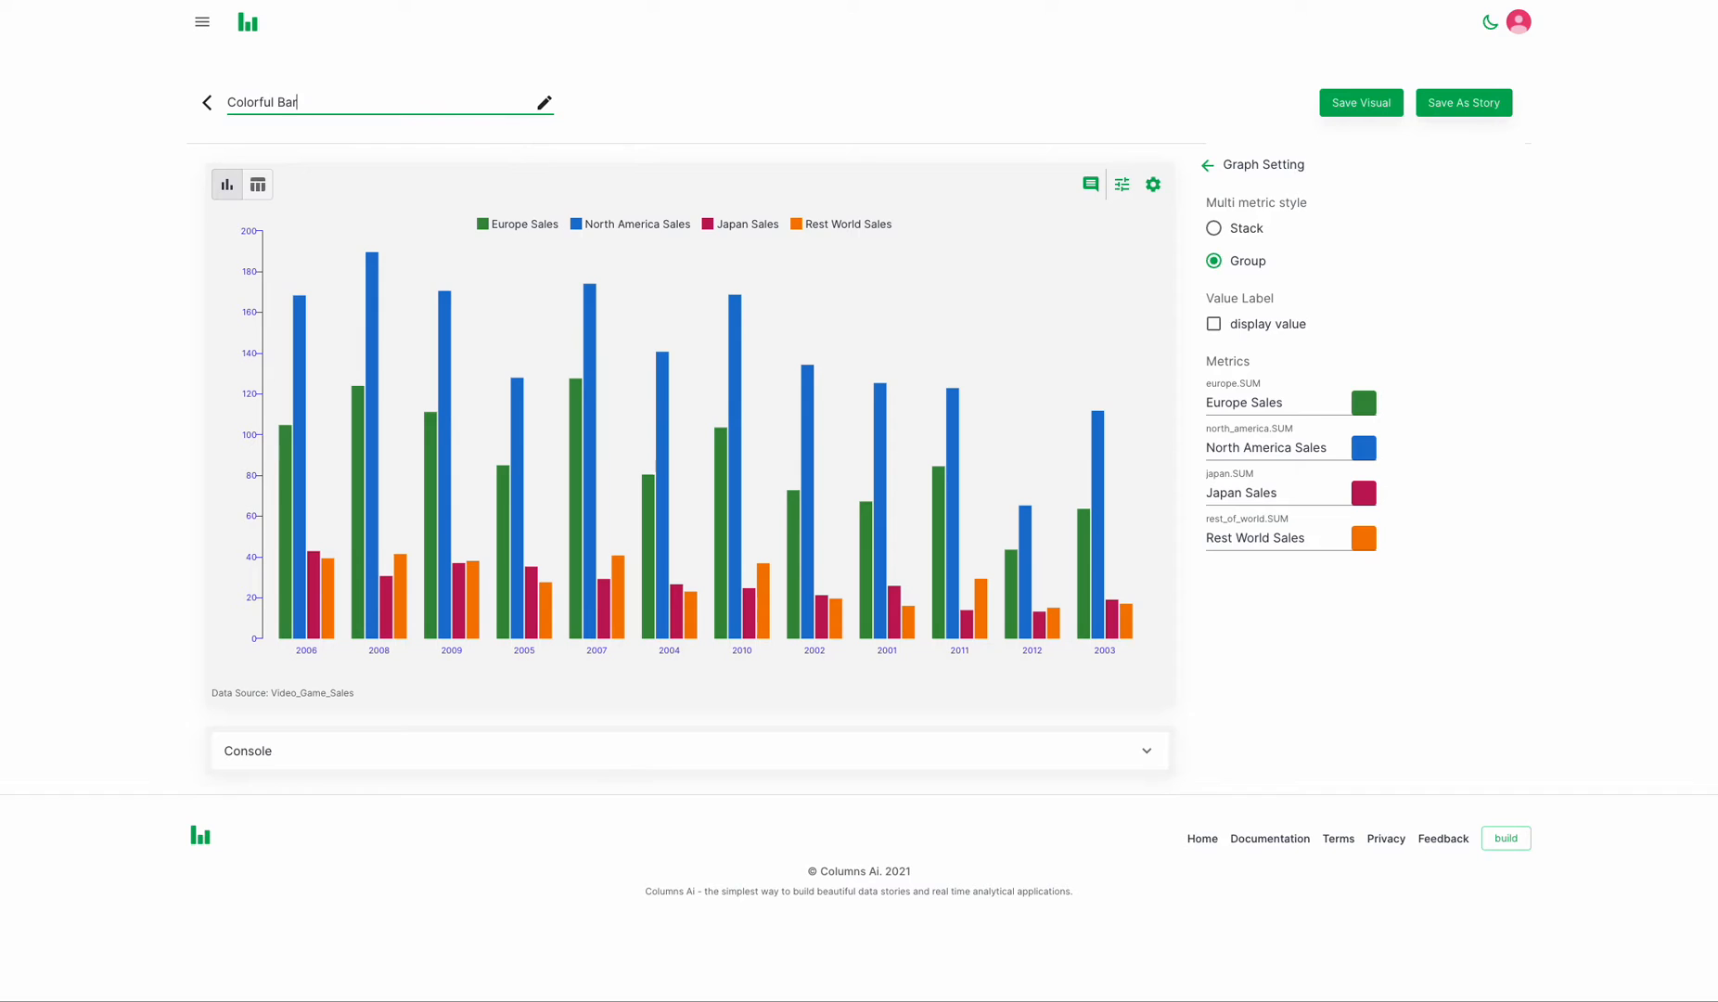
left_click(1364, 103)
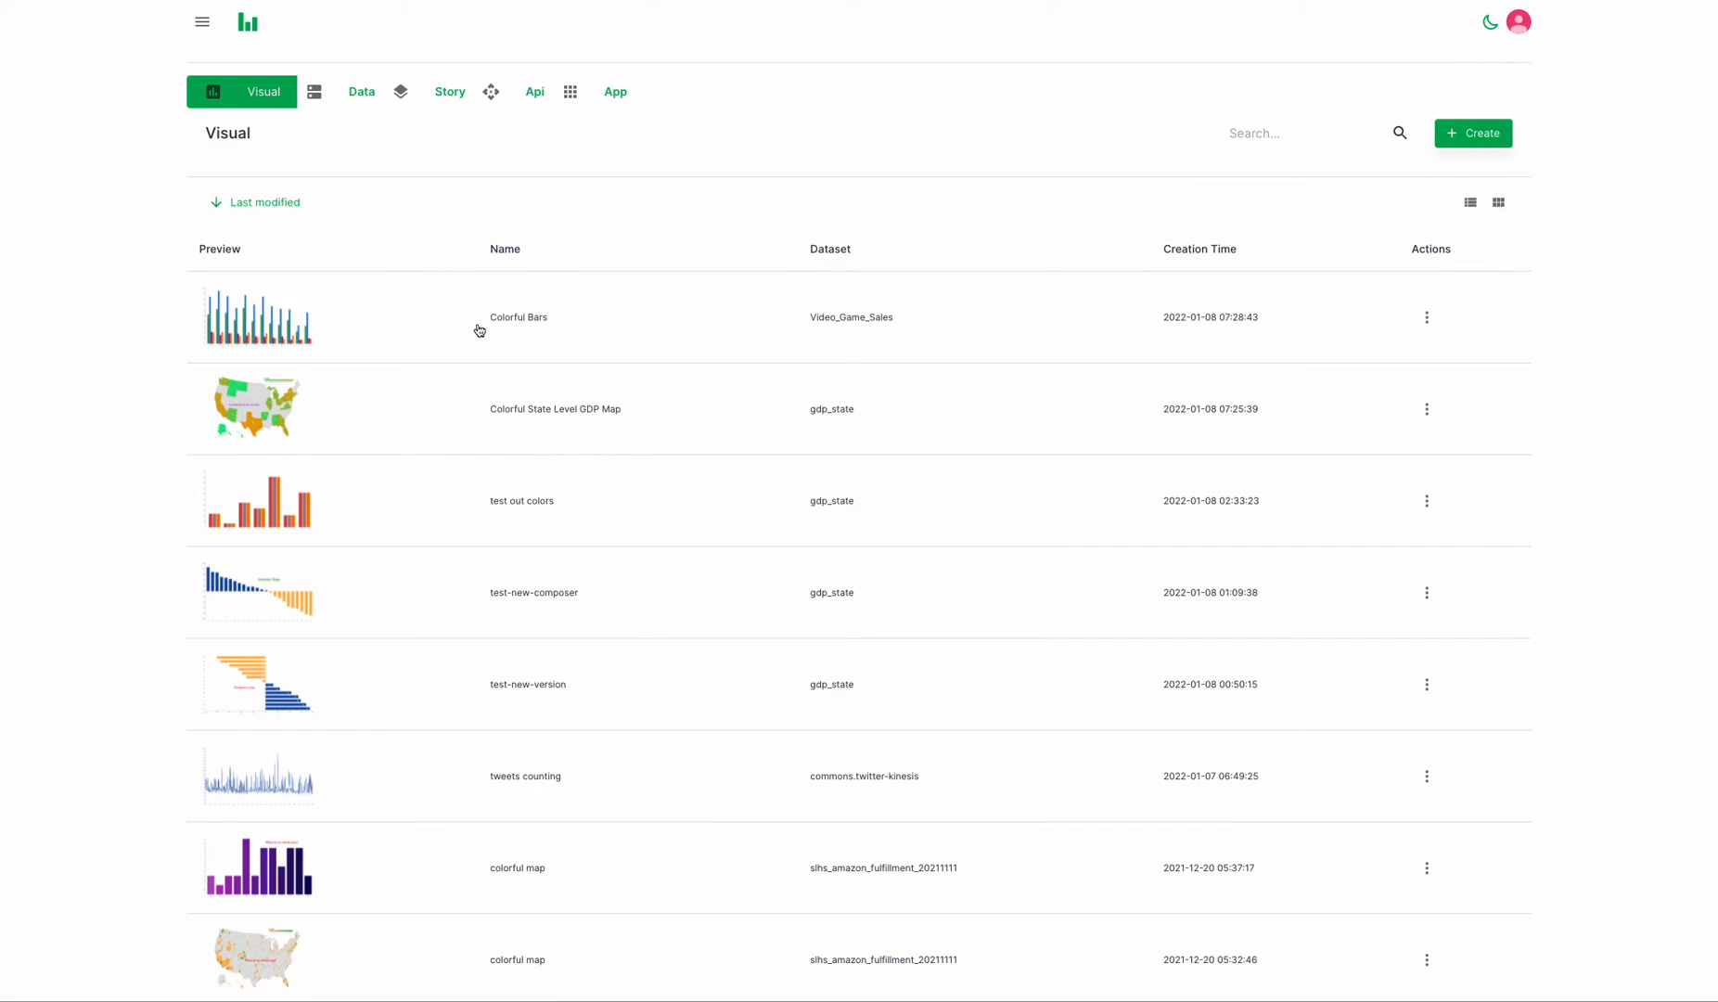
Preview the saved Colorful Bars visual and go to the Story section
left_click(478, 330)
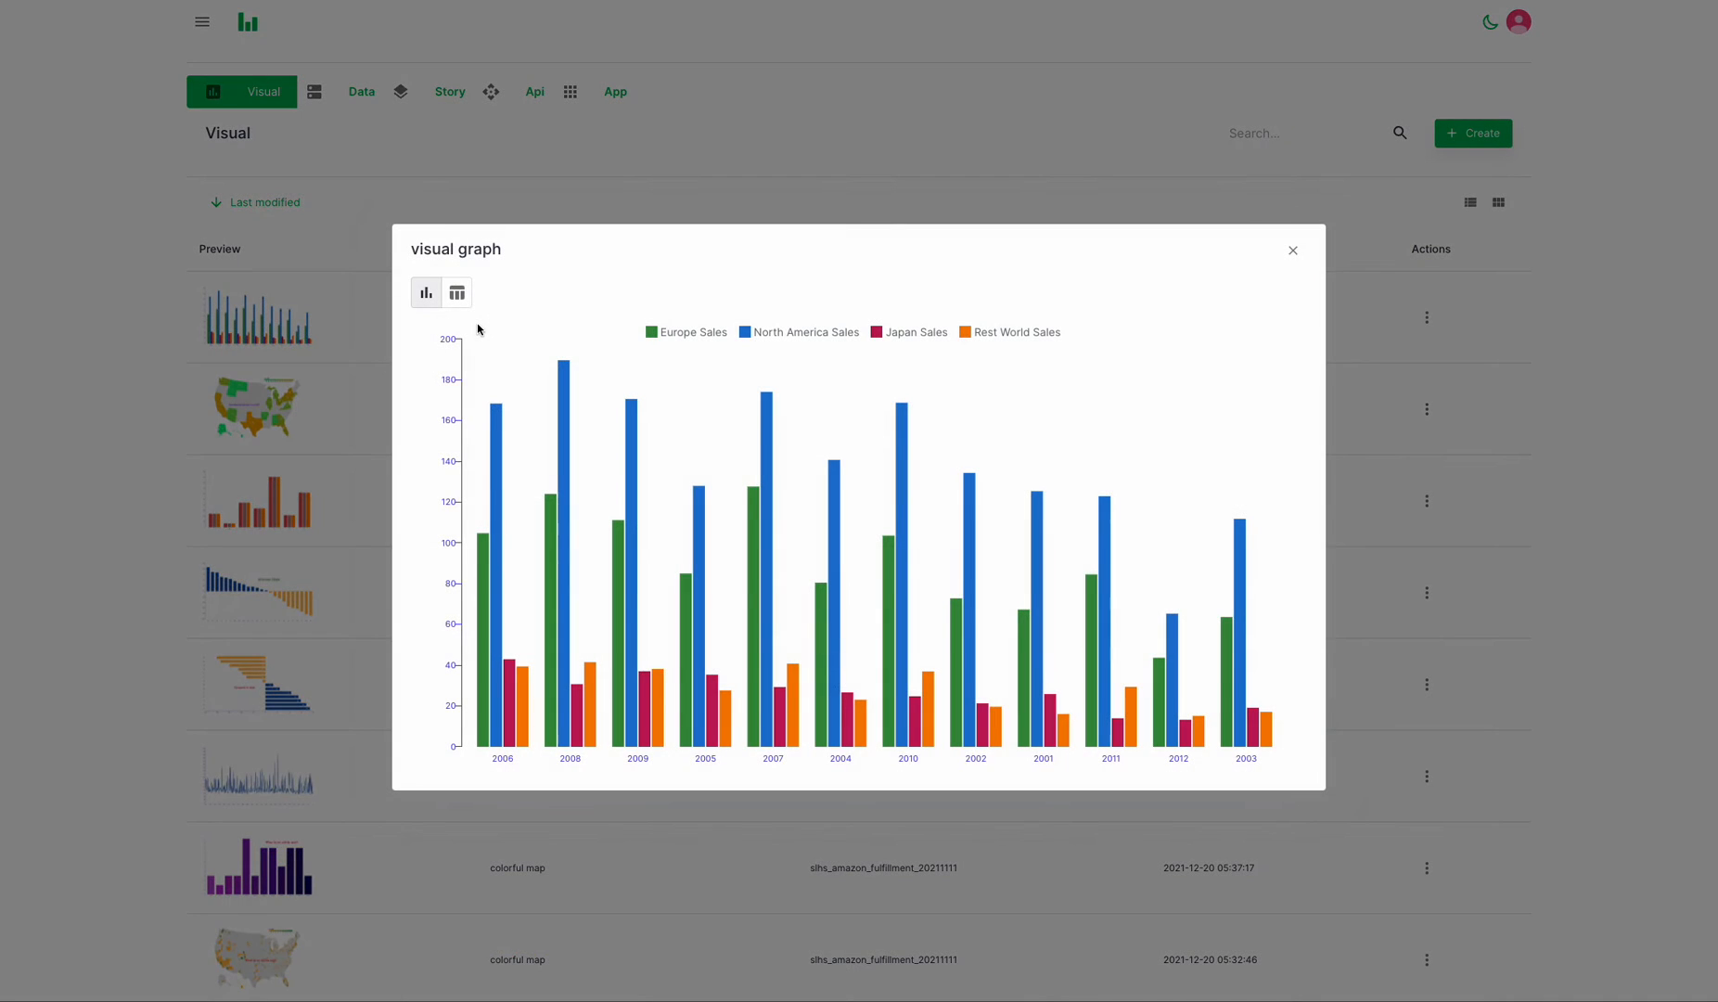
left_click(1292, 251)
left_click(451, 94)
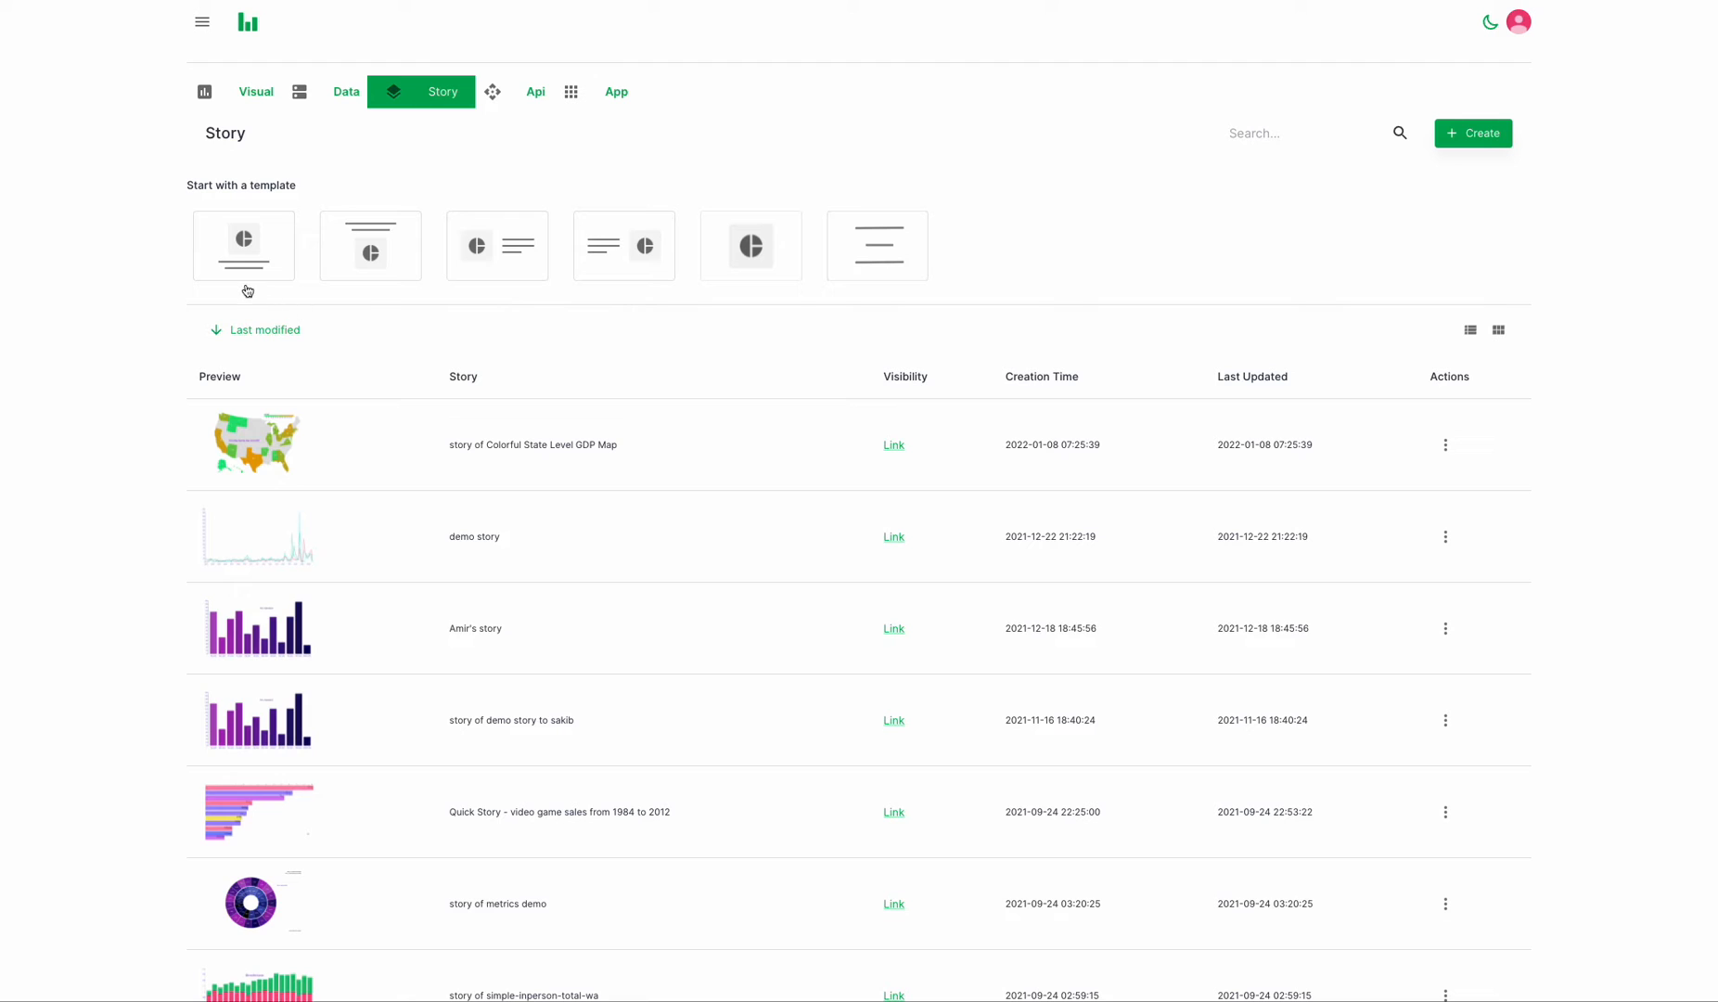
Create a story from the template with a visual above text and name it "Columns New UI Updates"
left_click(230, 262)
left_click(399, 67)
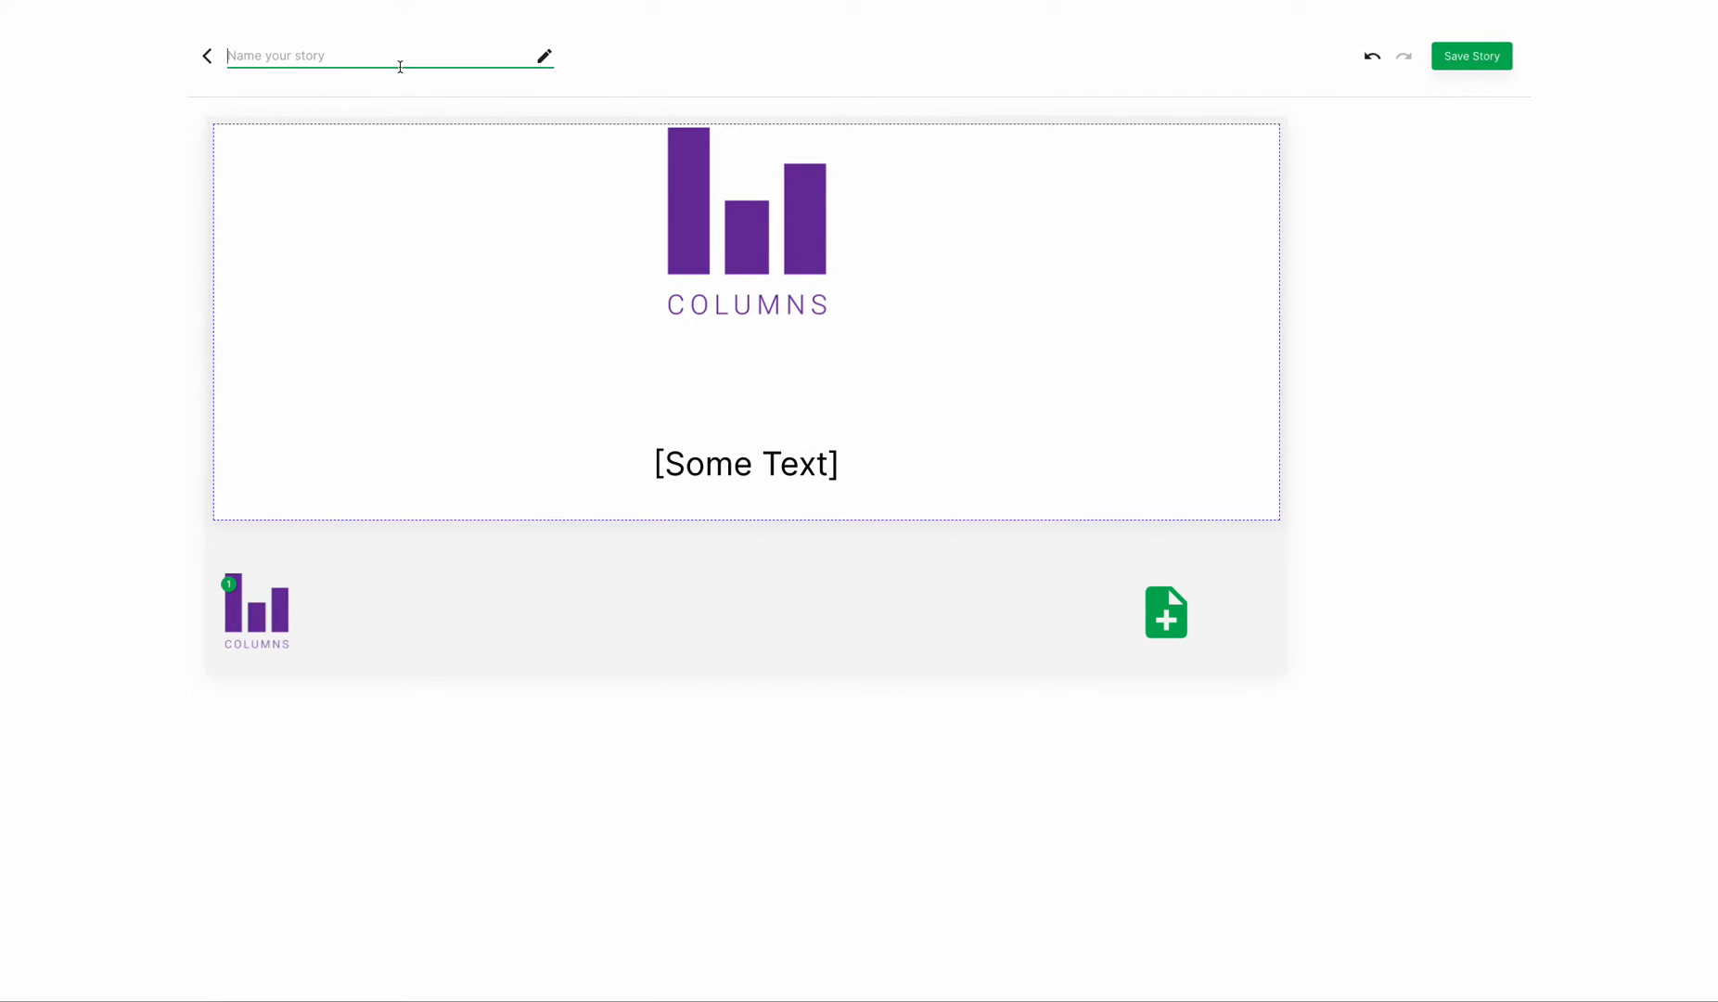
type("D")
key("BackSpace")
key("BackSpace")
key("BackSpace")
type("c")
Fill the first page's visual placeholder with the saved coloured US state GDP map
left_click(742, 295)
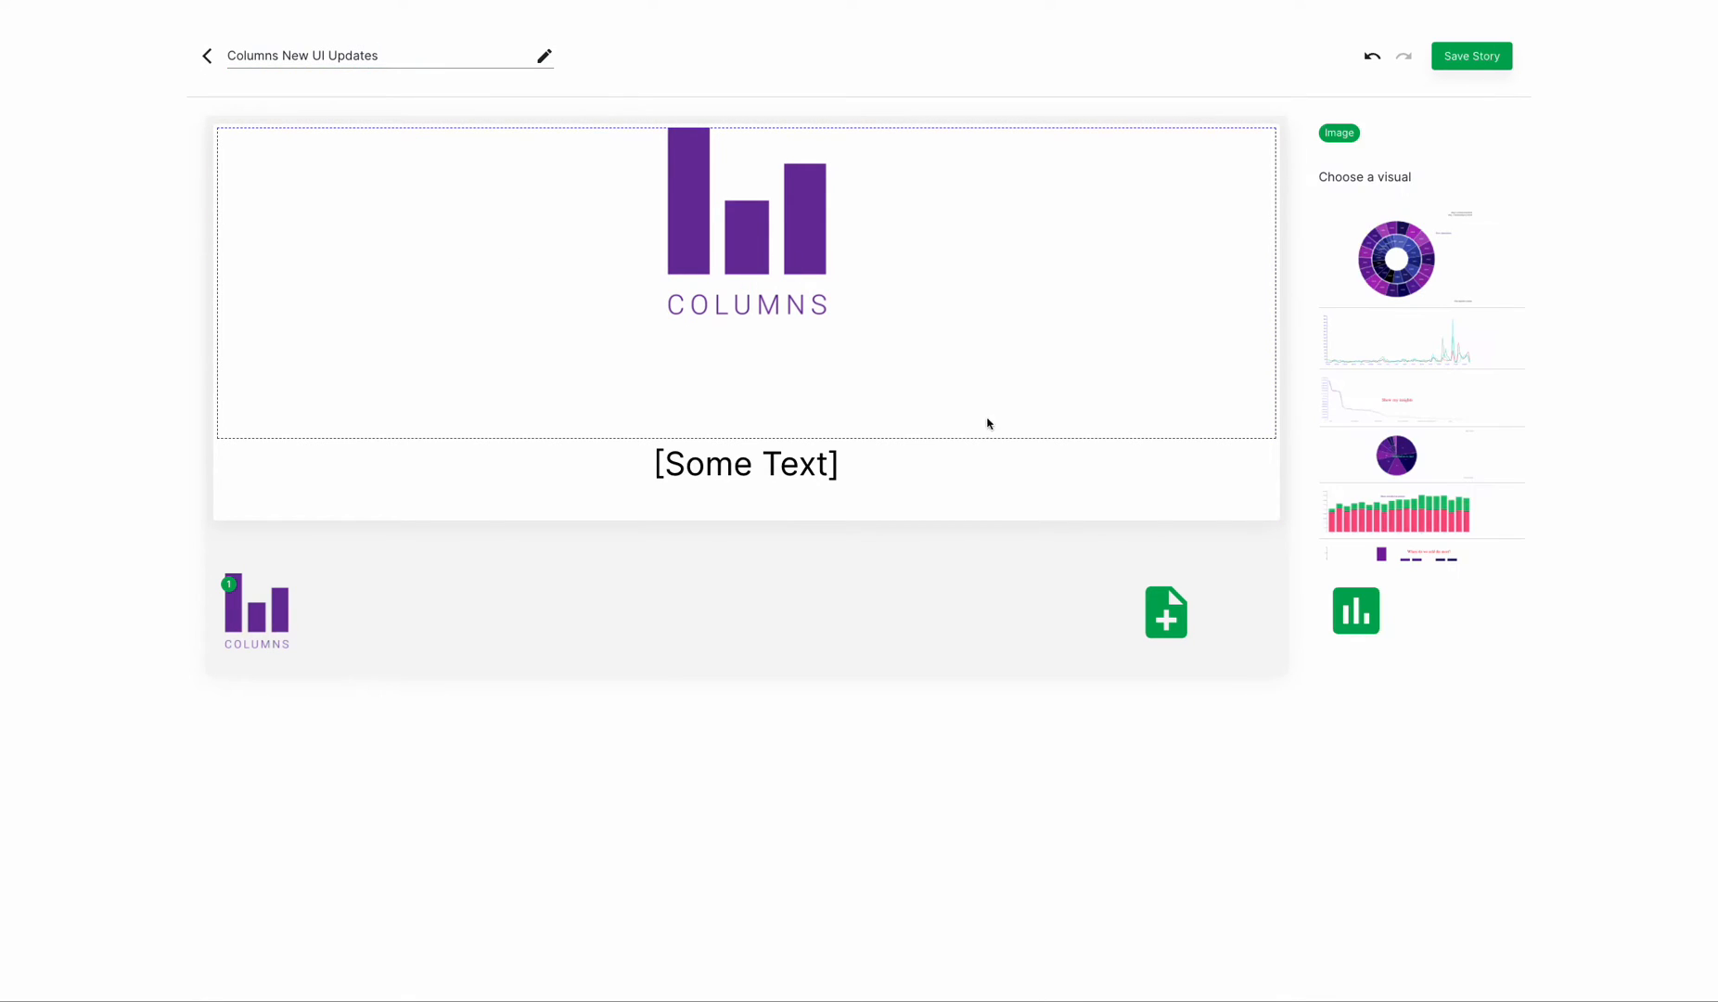
scroll(1361, 420, "down", 10)
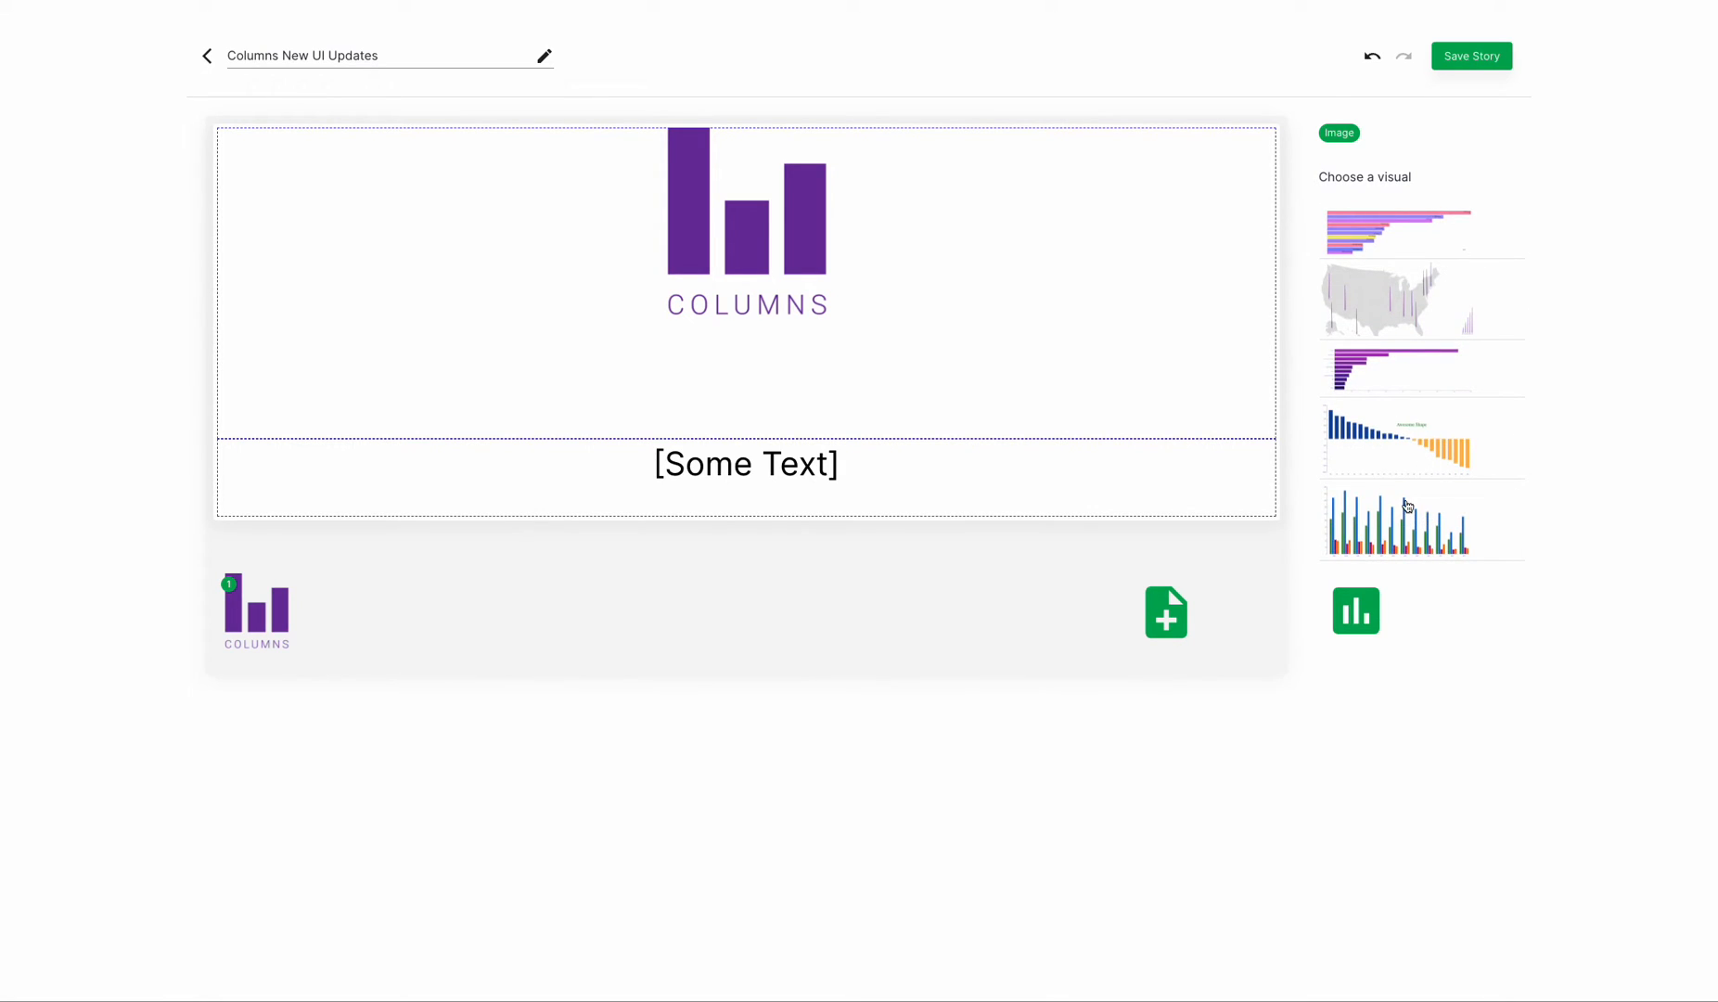
scroll(1399, 538, "down", 10)
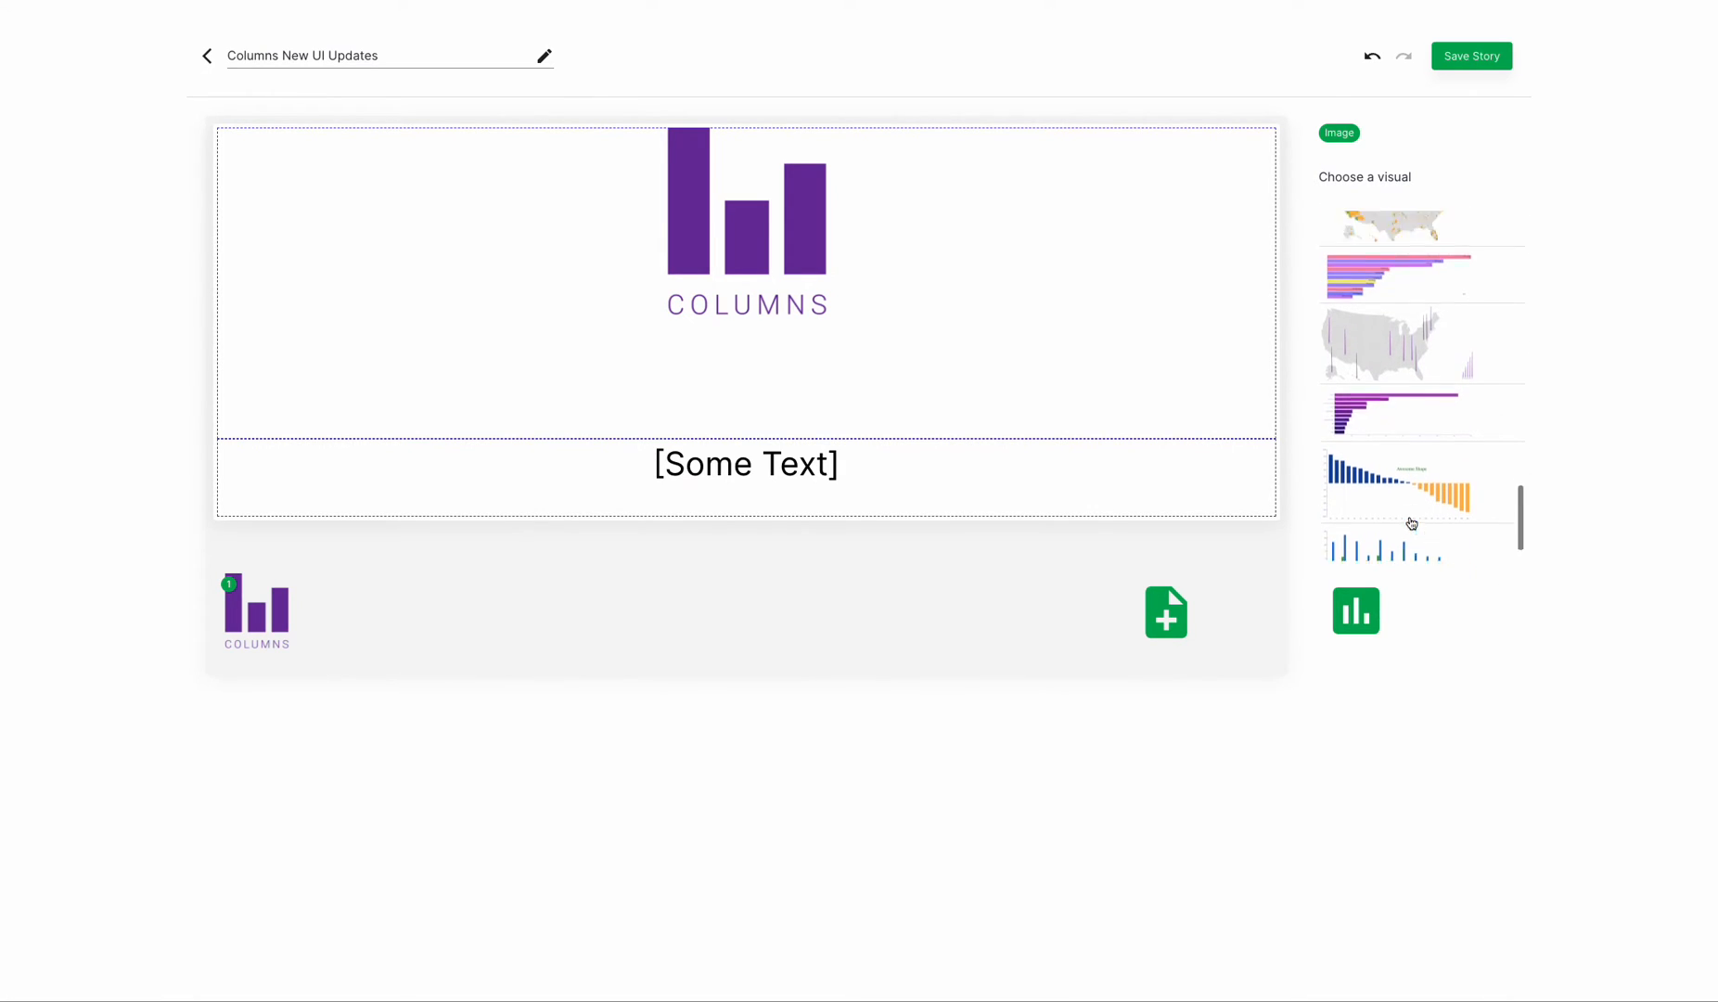
scroll(1444, 397, "up", 5)
scroll(1444, 397, "up", 5)
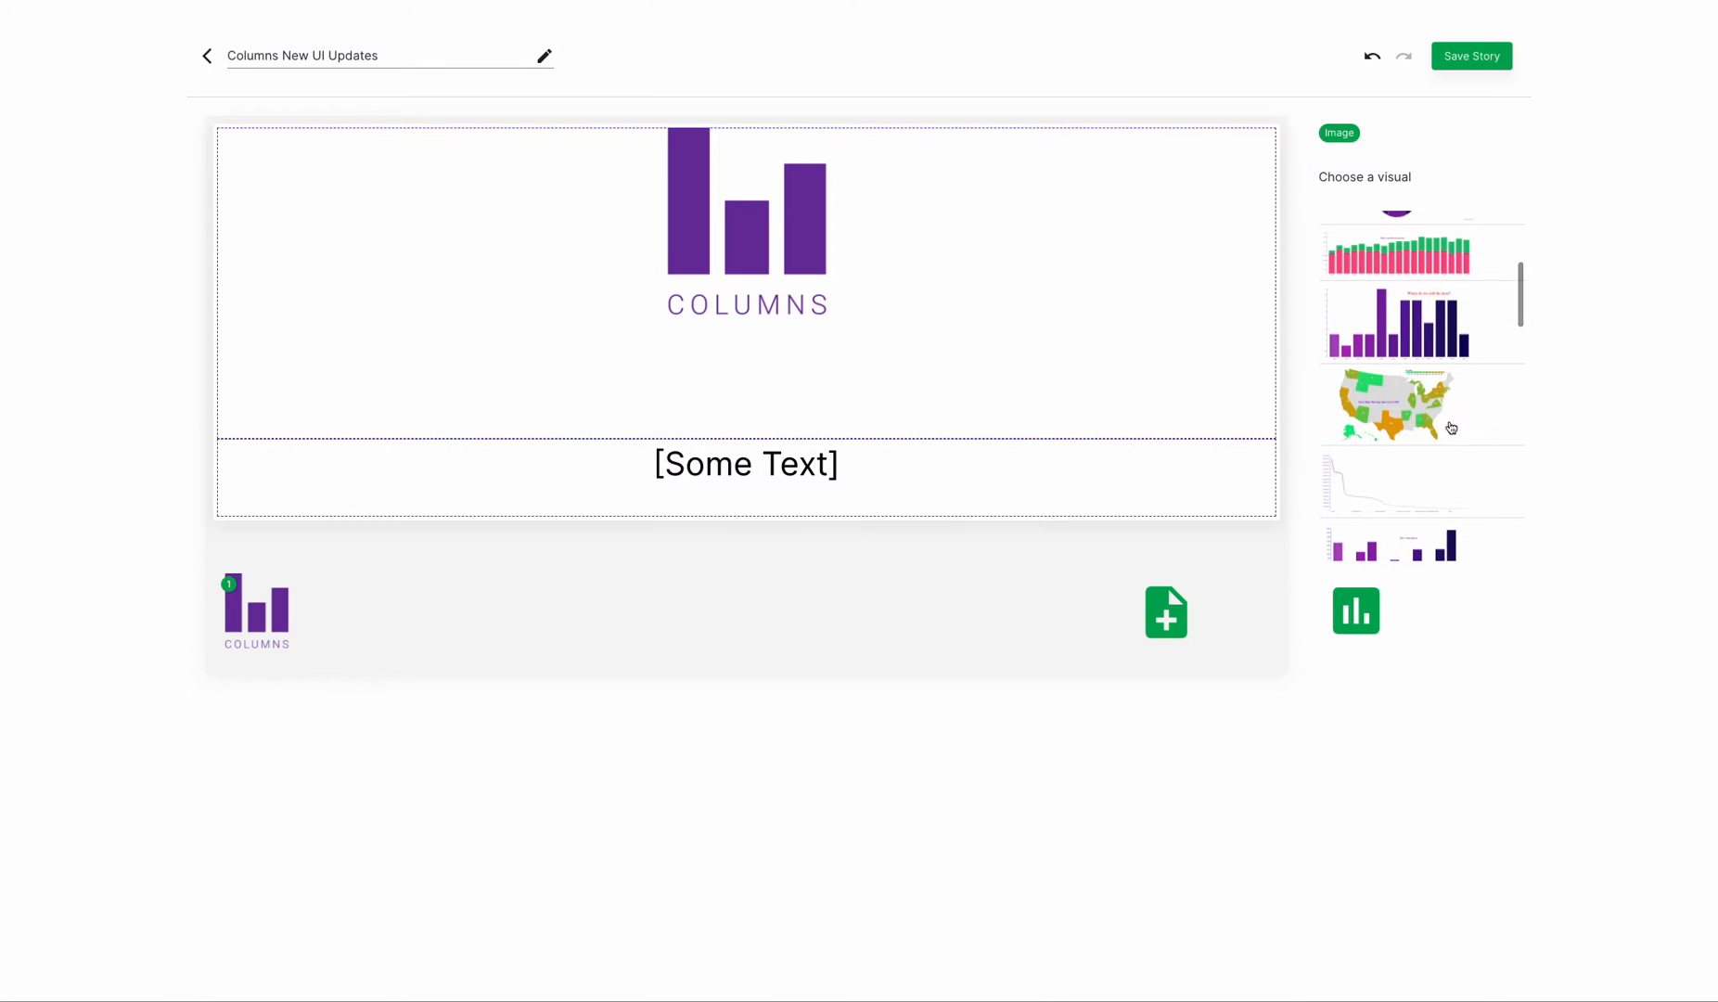
left_click(1445, 413)
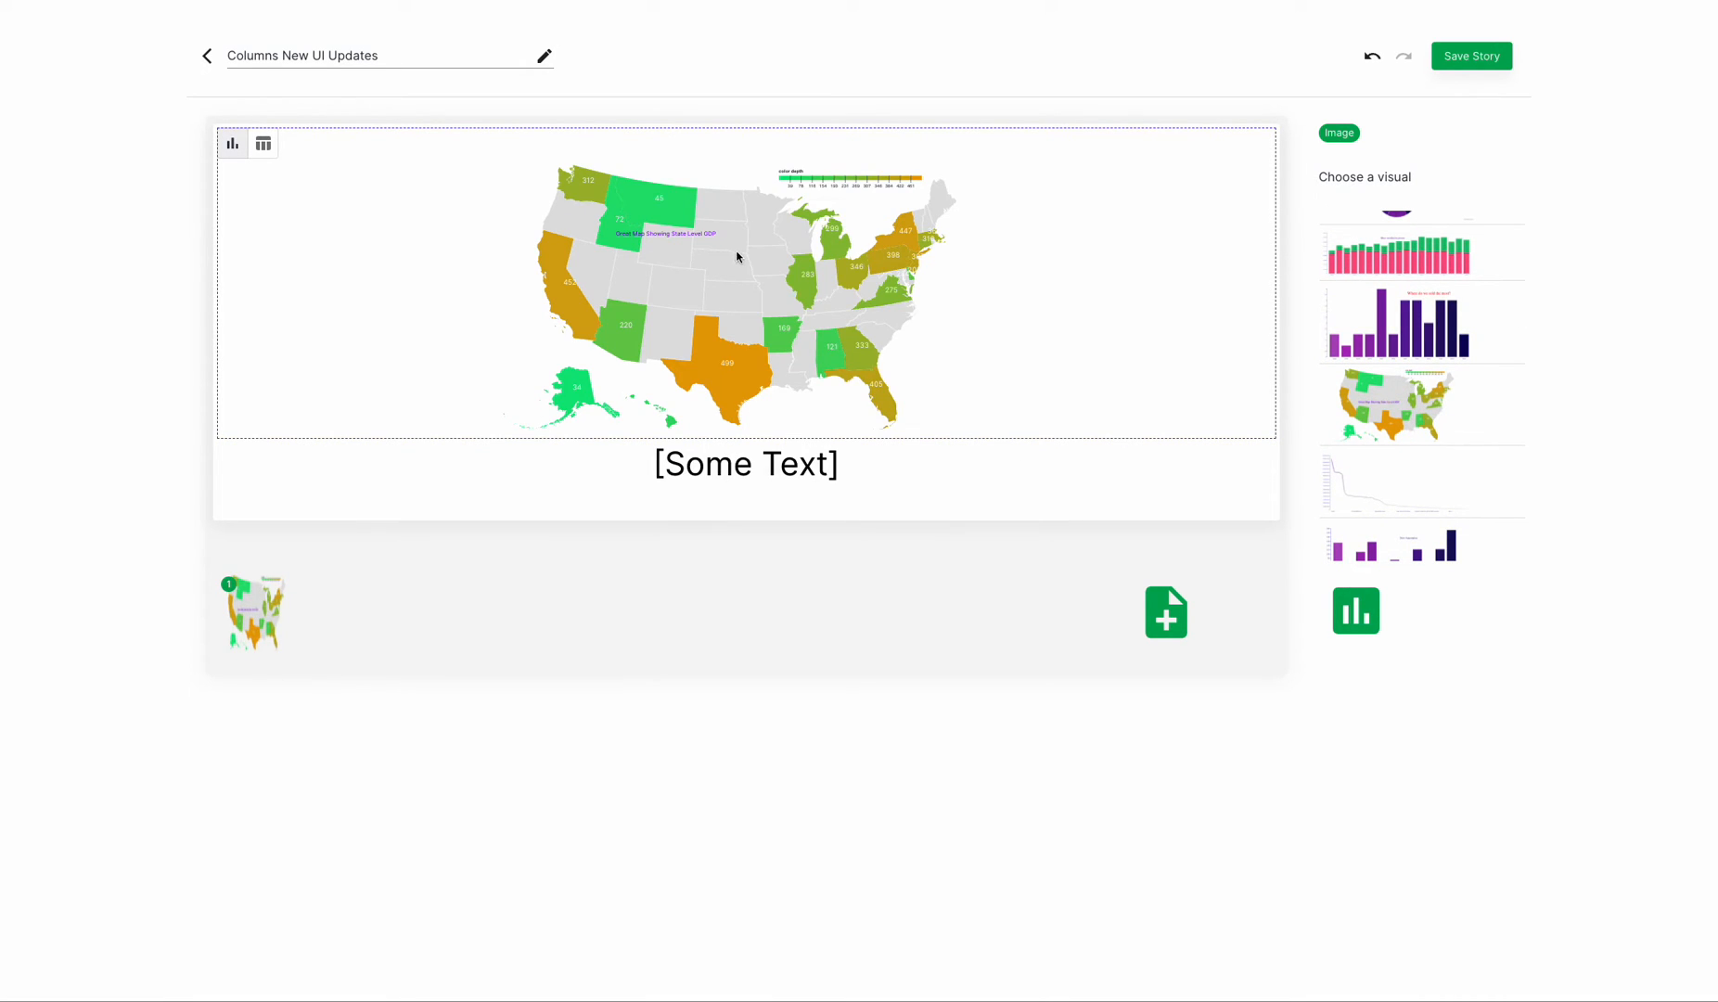
mouse_move(761, 353)
Replace the placeholder text below the map with "Map Preview"
left_click(874, 468)
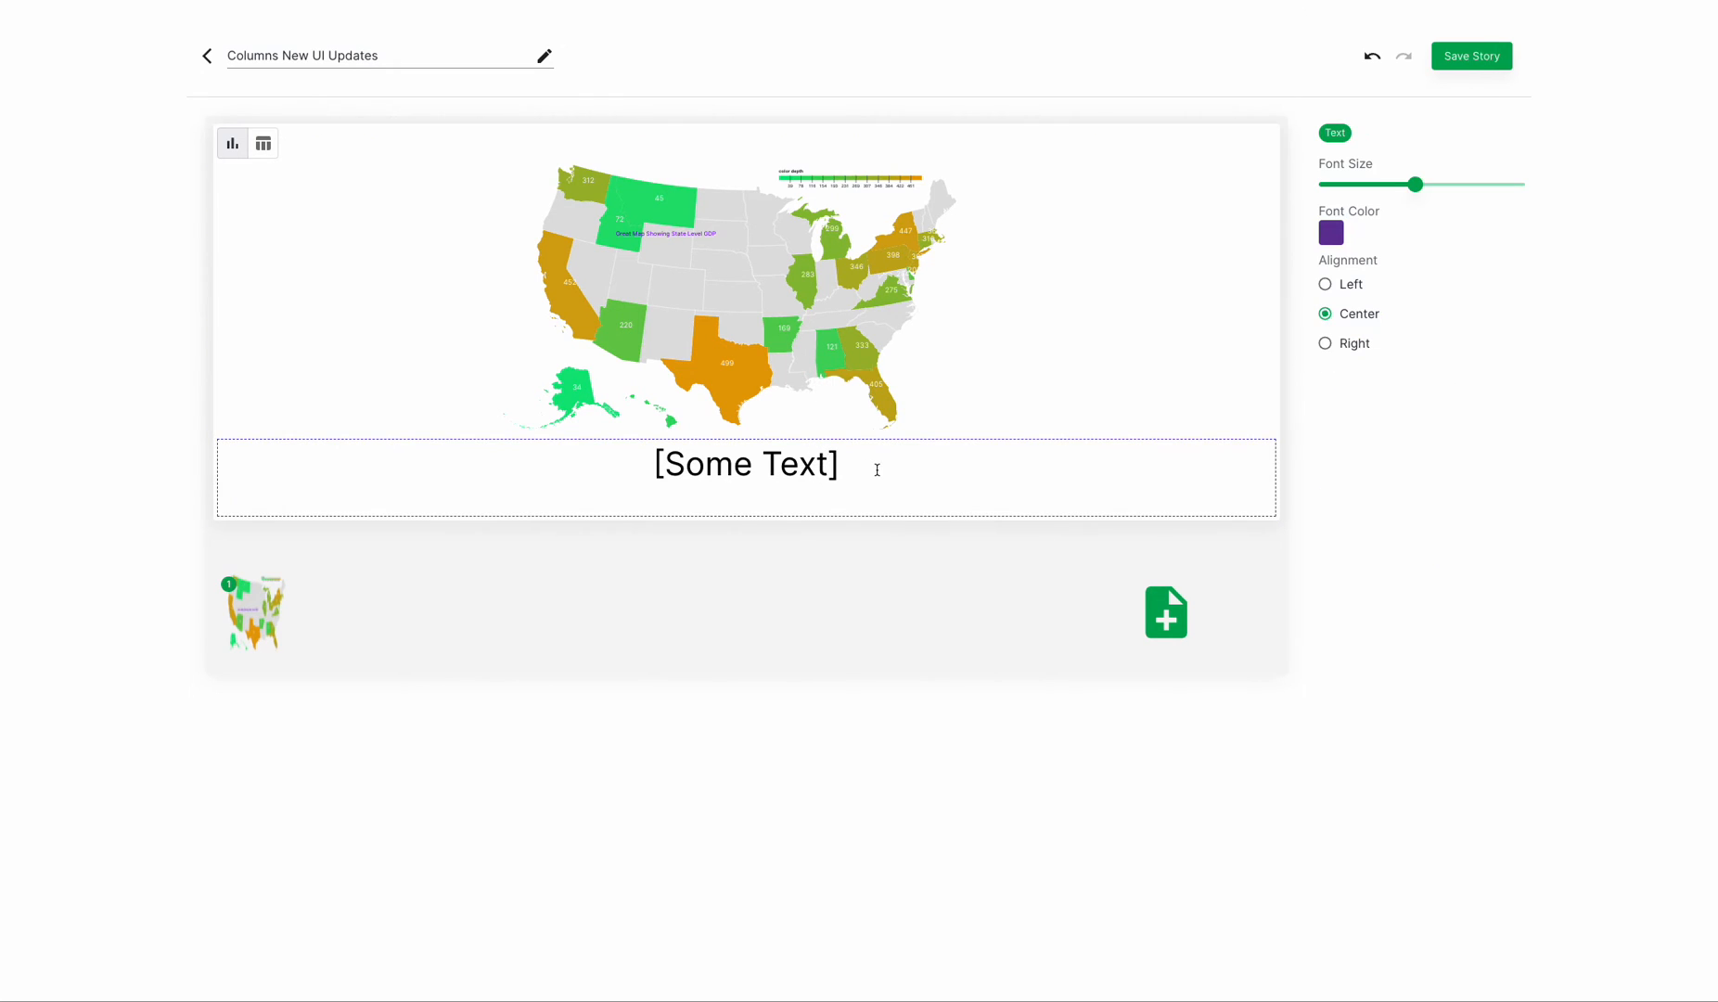
key("ctrl+a")
type("M")
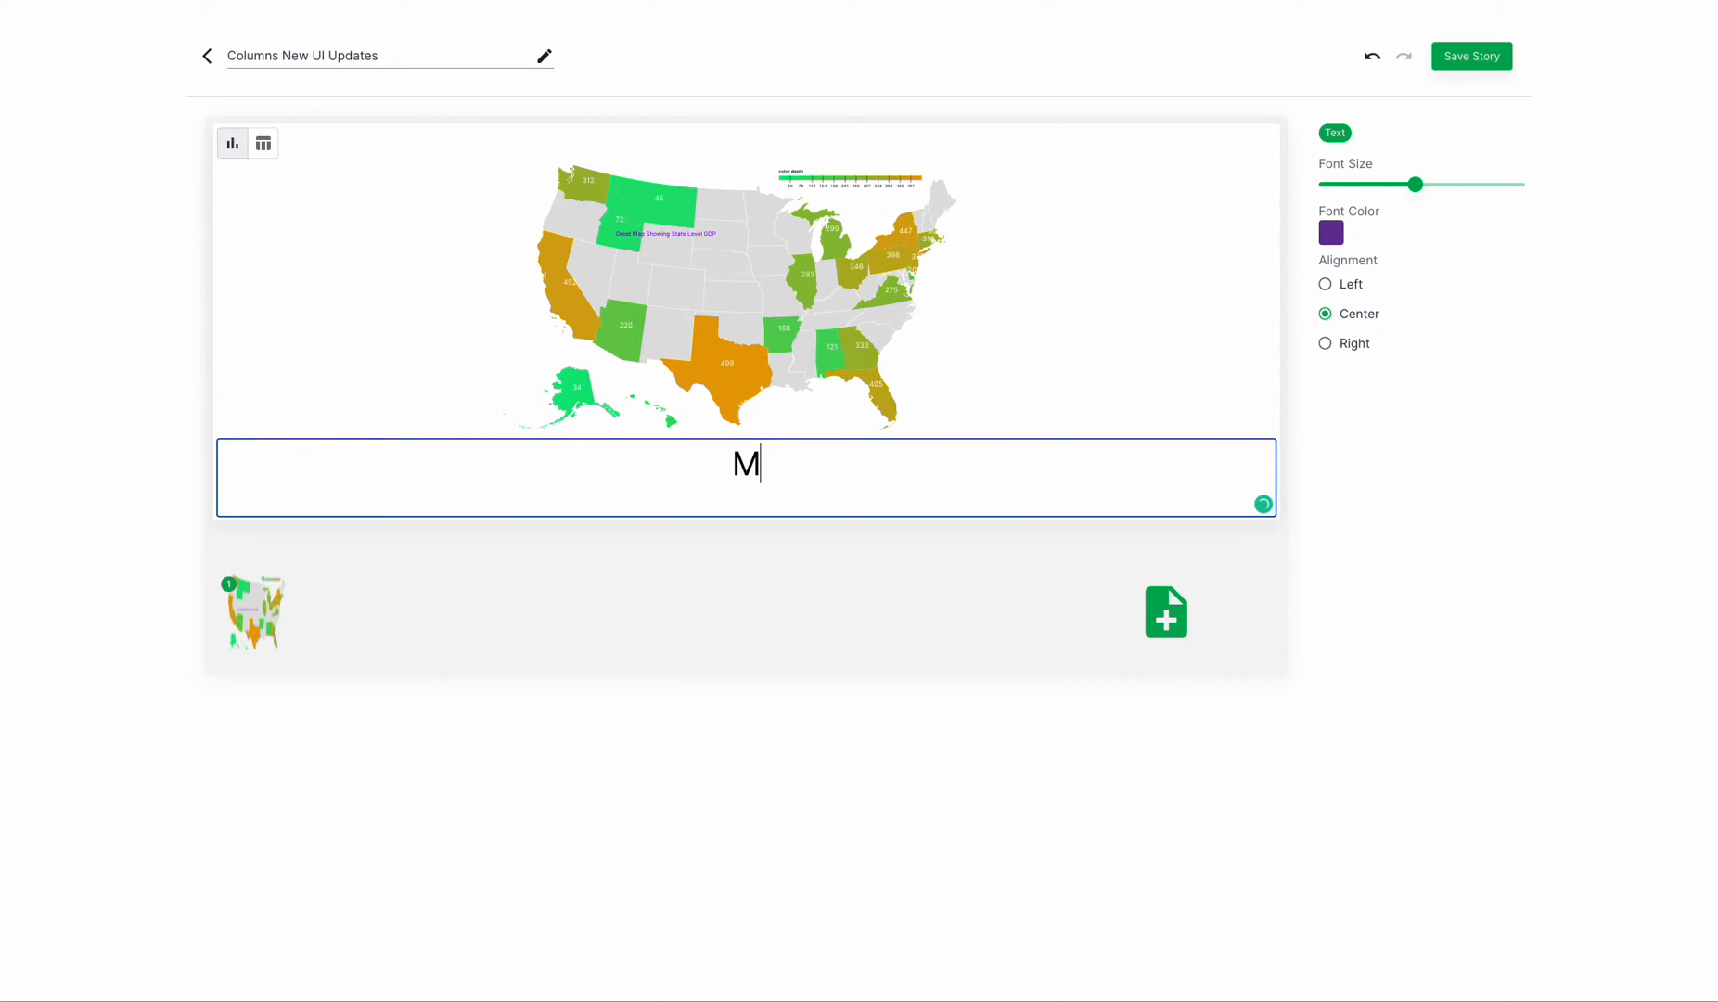
type("ap preview")
key("alt+Left")
key("Right")
key("BackSpace")
type("P")
left_click(808, 589)
Add a second page with text above a visual and insert the saved multi-coloured game sales column chart
left_click(1166, 607)
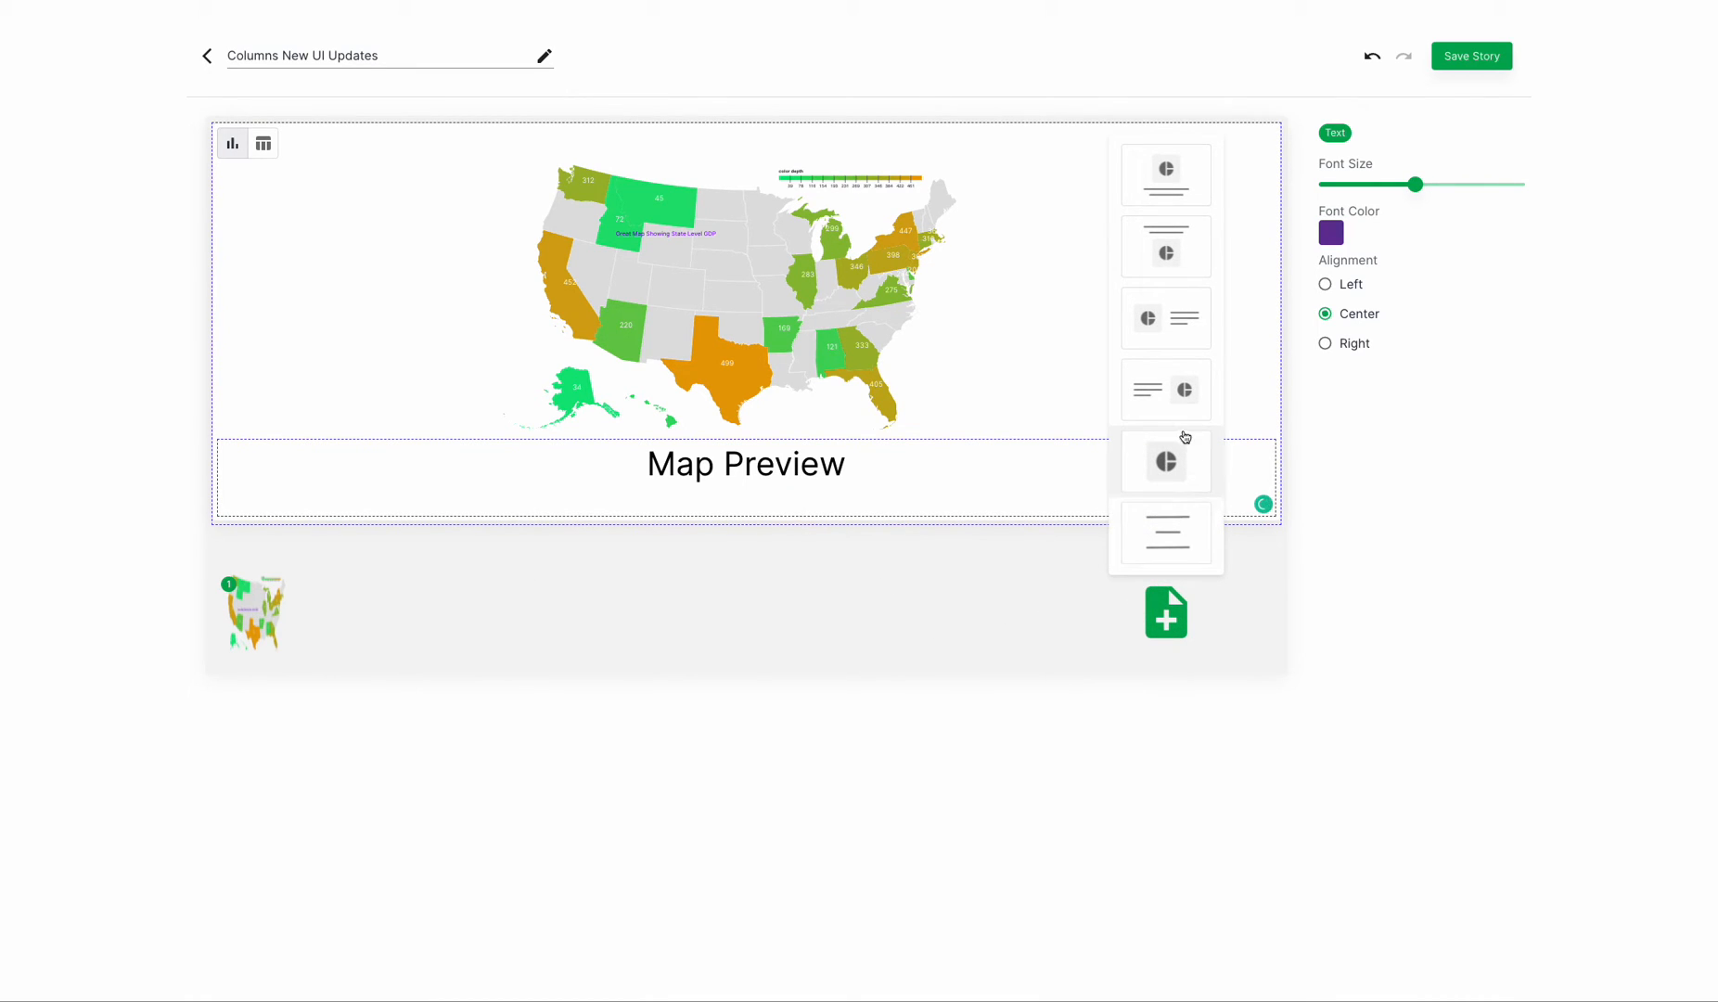
left_click(1185, 270)
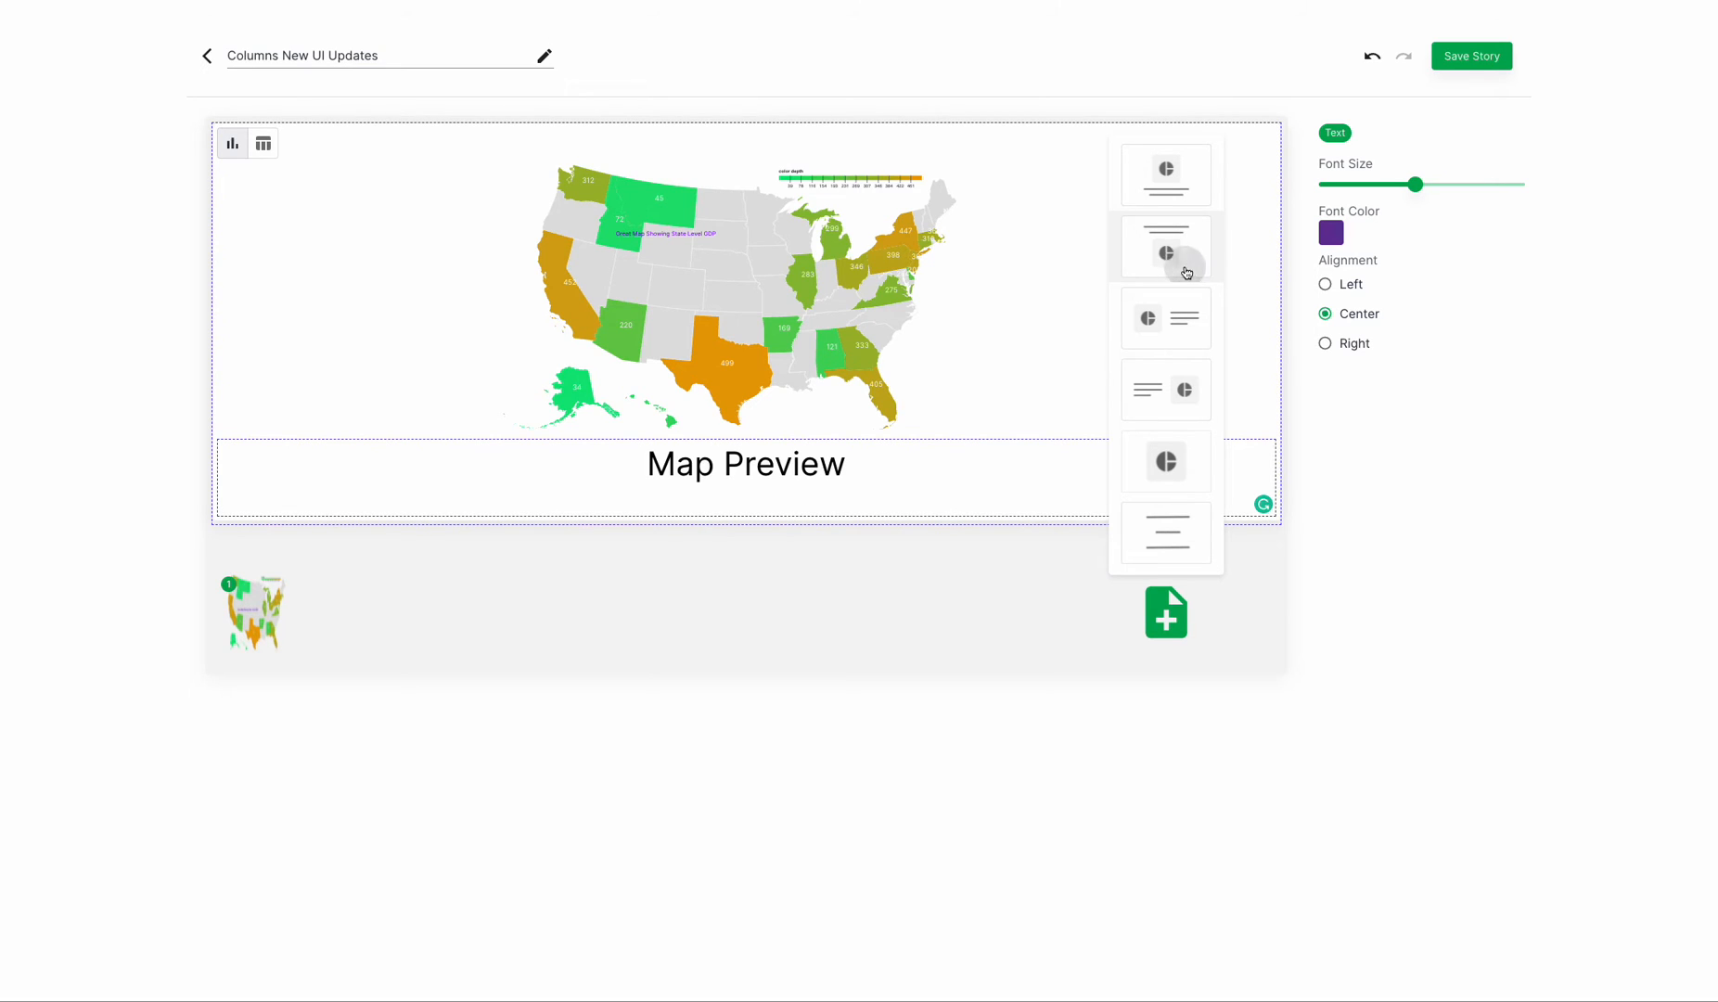
left_click(729, 345)
scroll(1389, 455, "down", 5)
scroll(1394, 441, "down", 6)
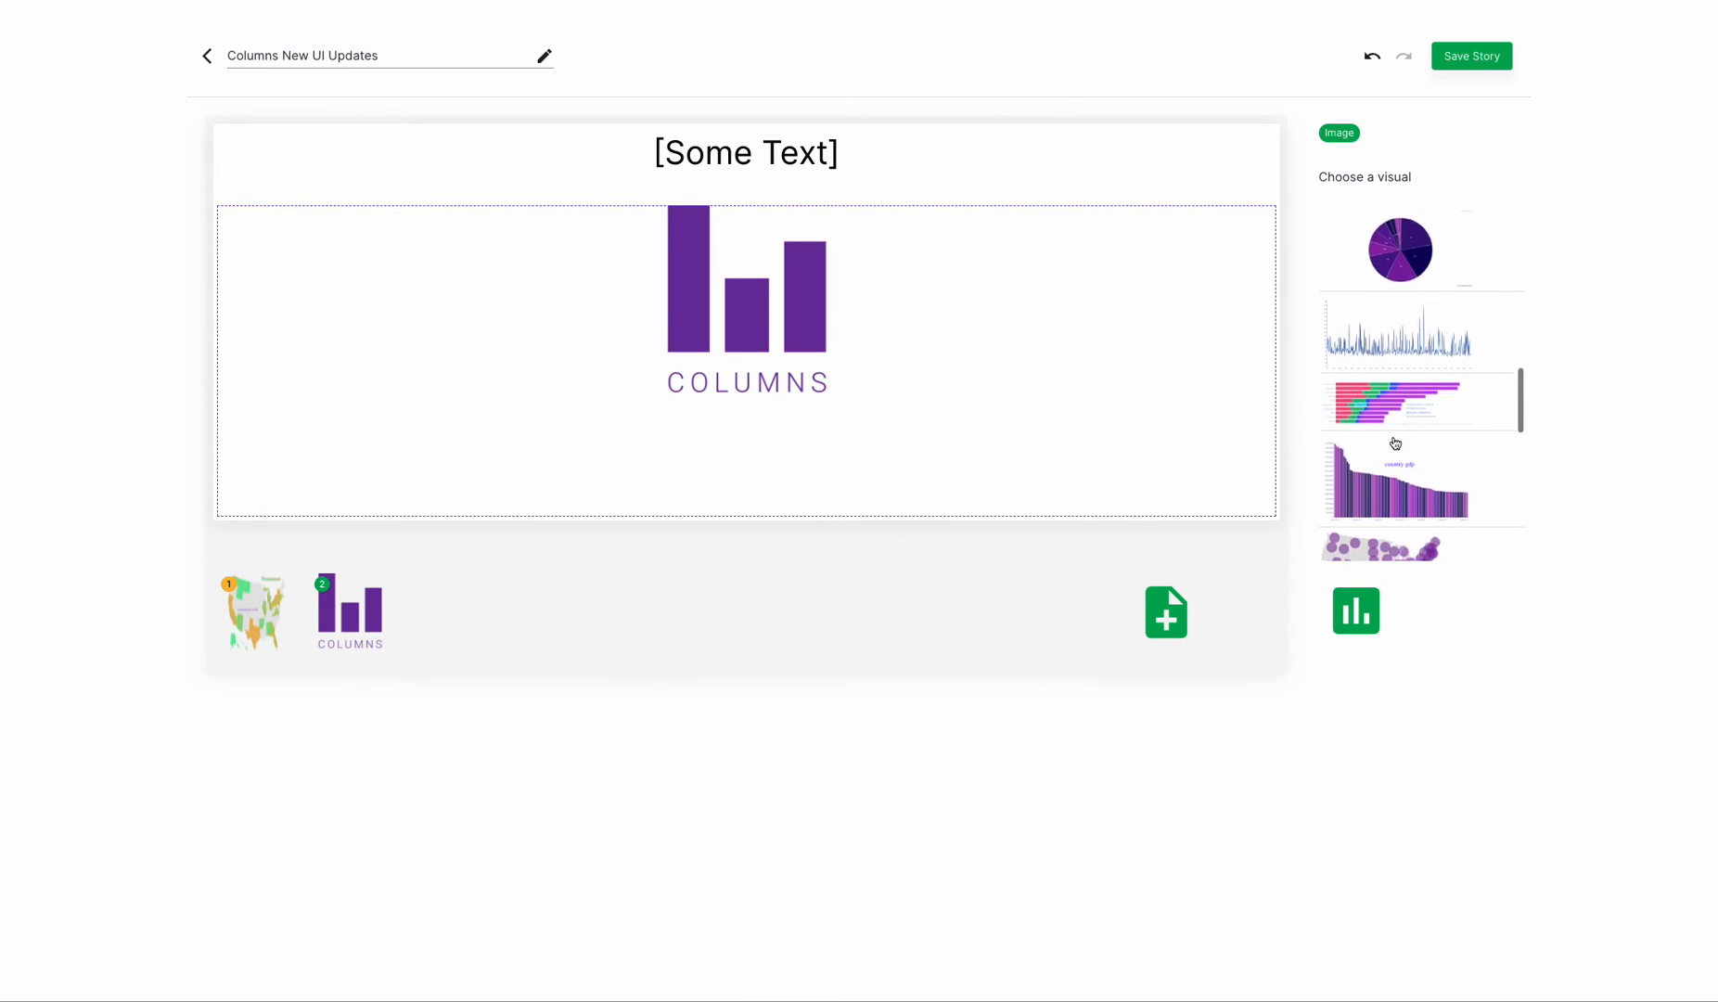
scroll(1462, 494, "down", 8)
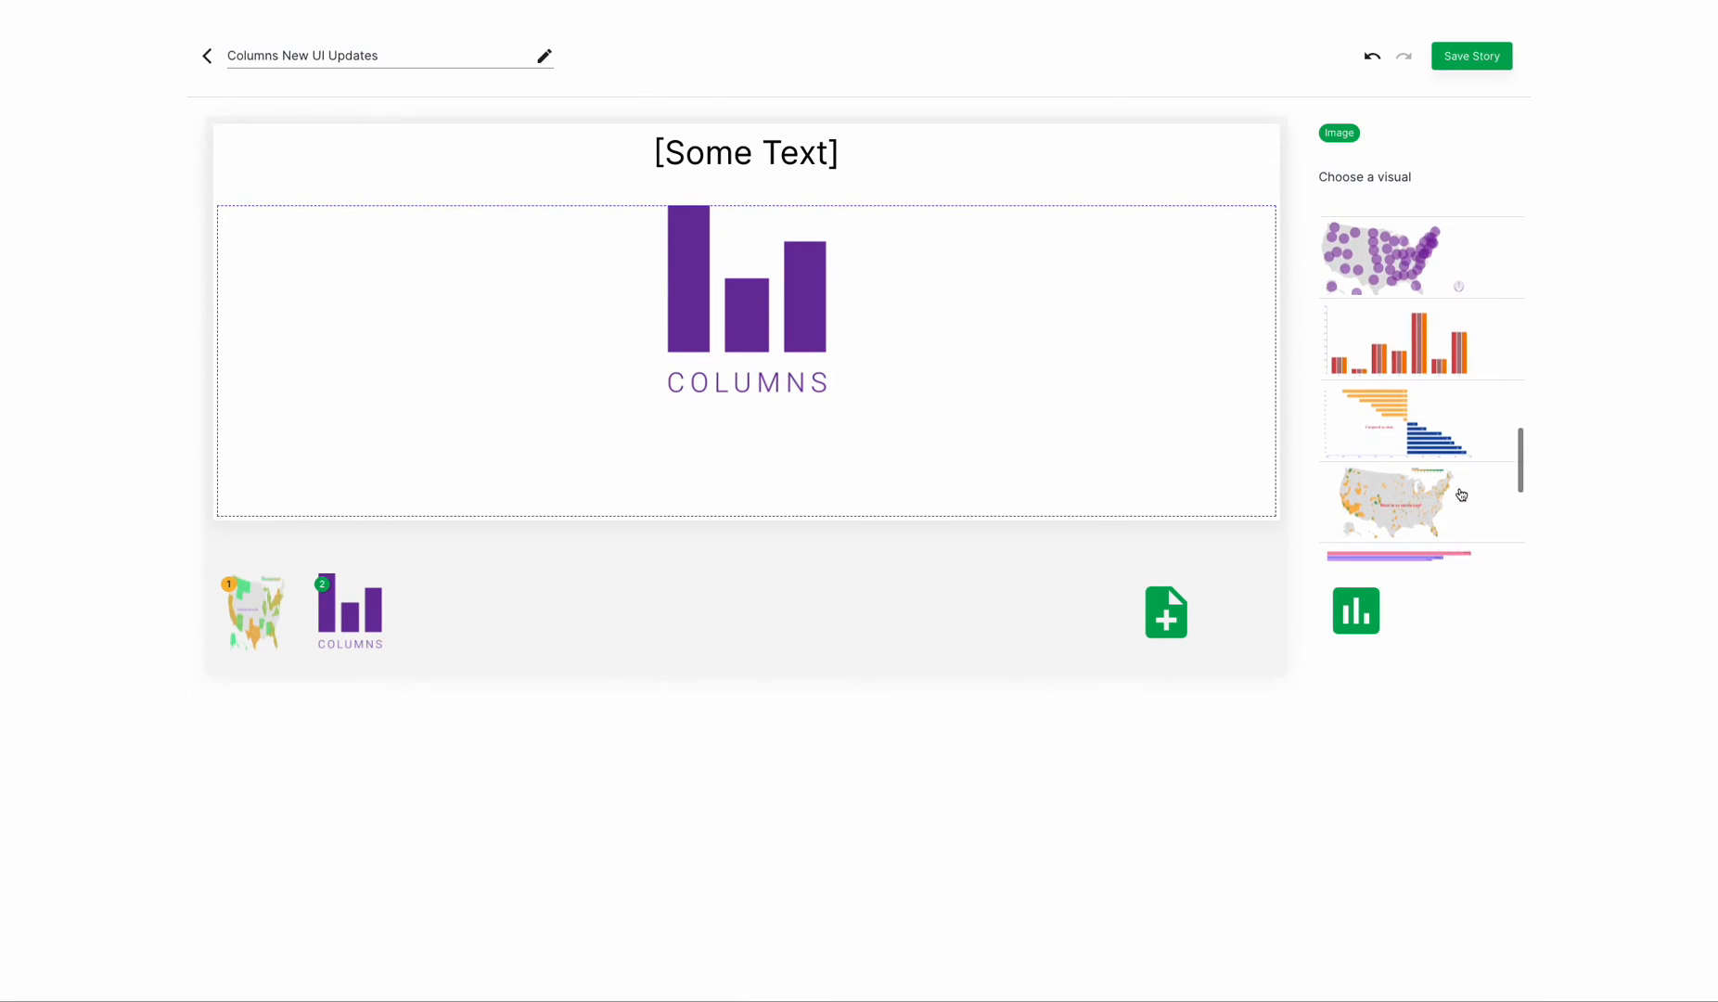
scroll(1461, 495, "down", 2)
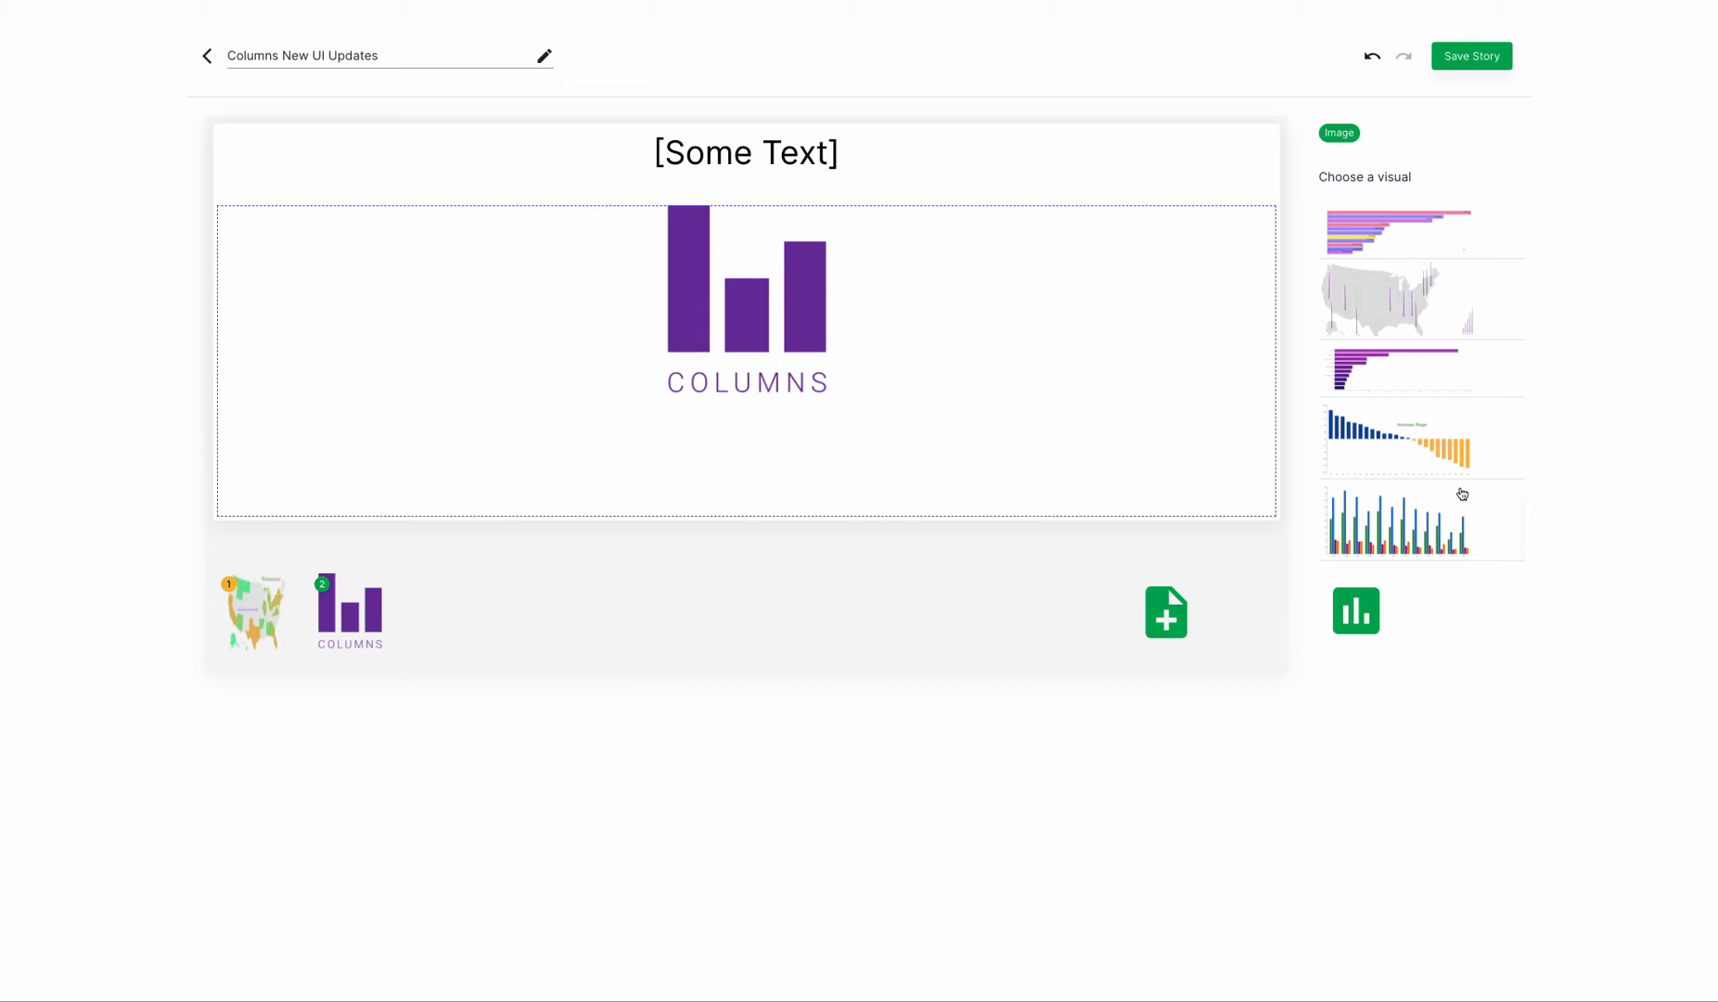
left_click(1429, 524)
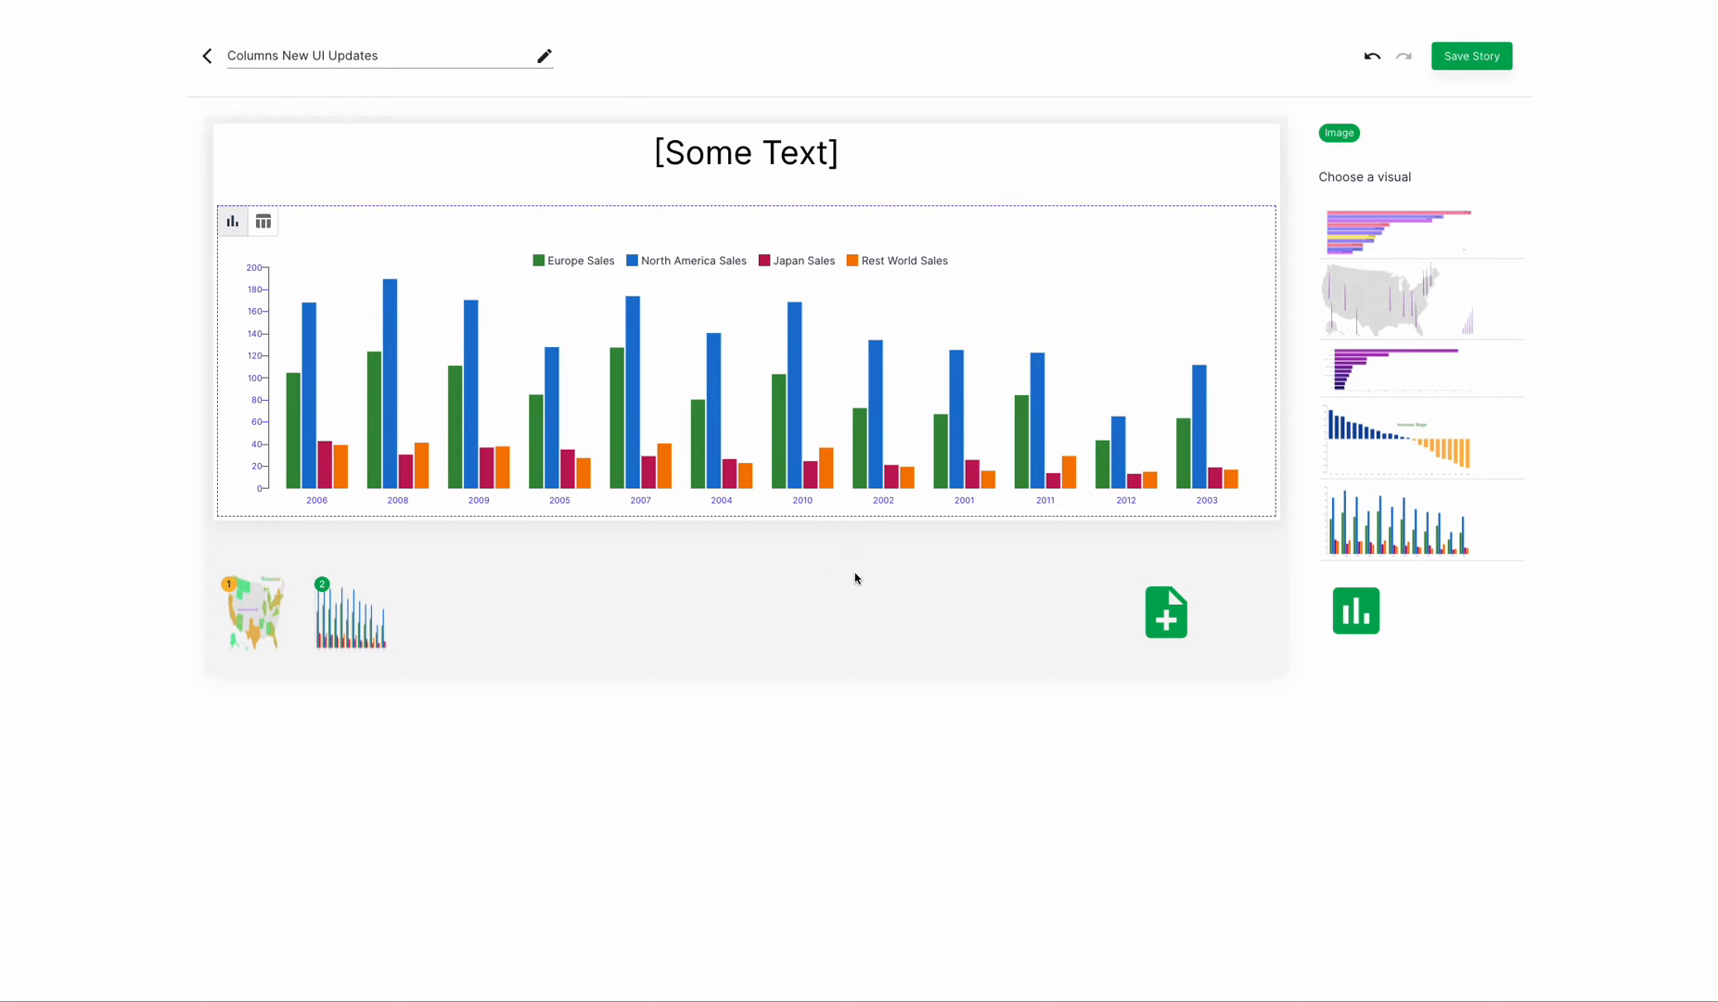
Replace the placeholder text above the column chart with "Game Sales Comparison"
left_click(737, 160)
key("ctrl+a")
type("Game Sales")
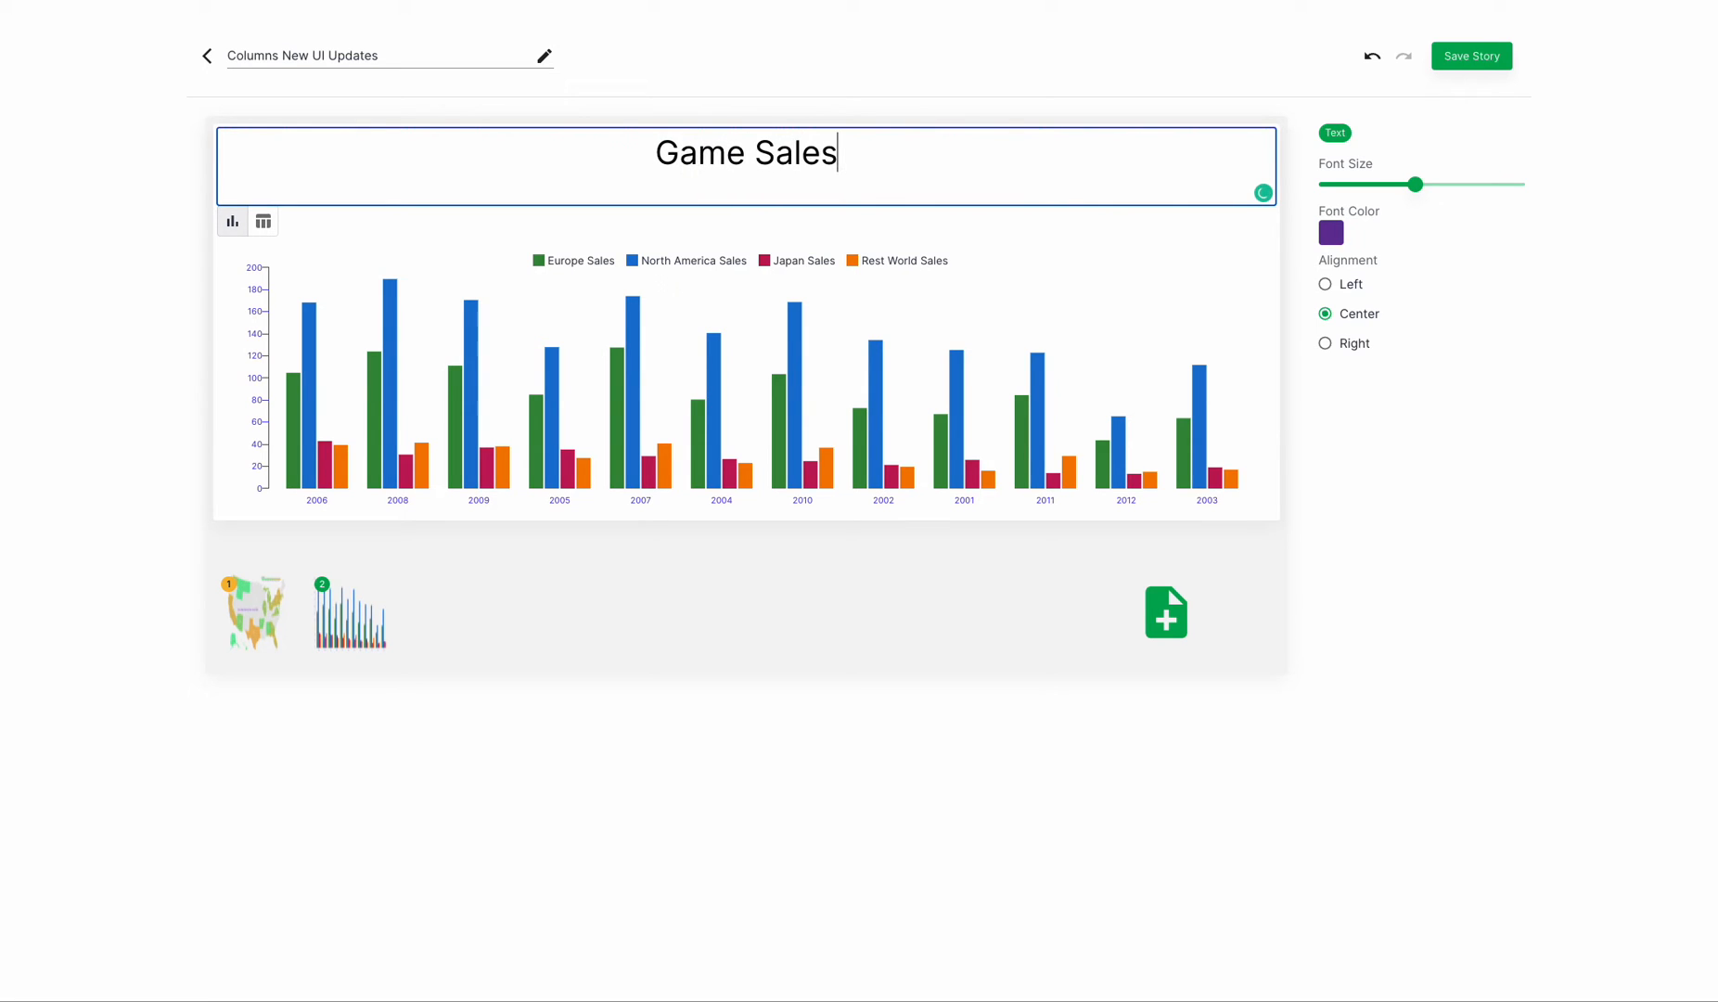
type(" Co")
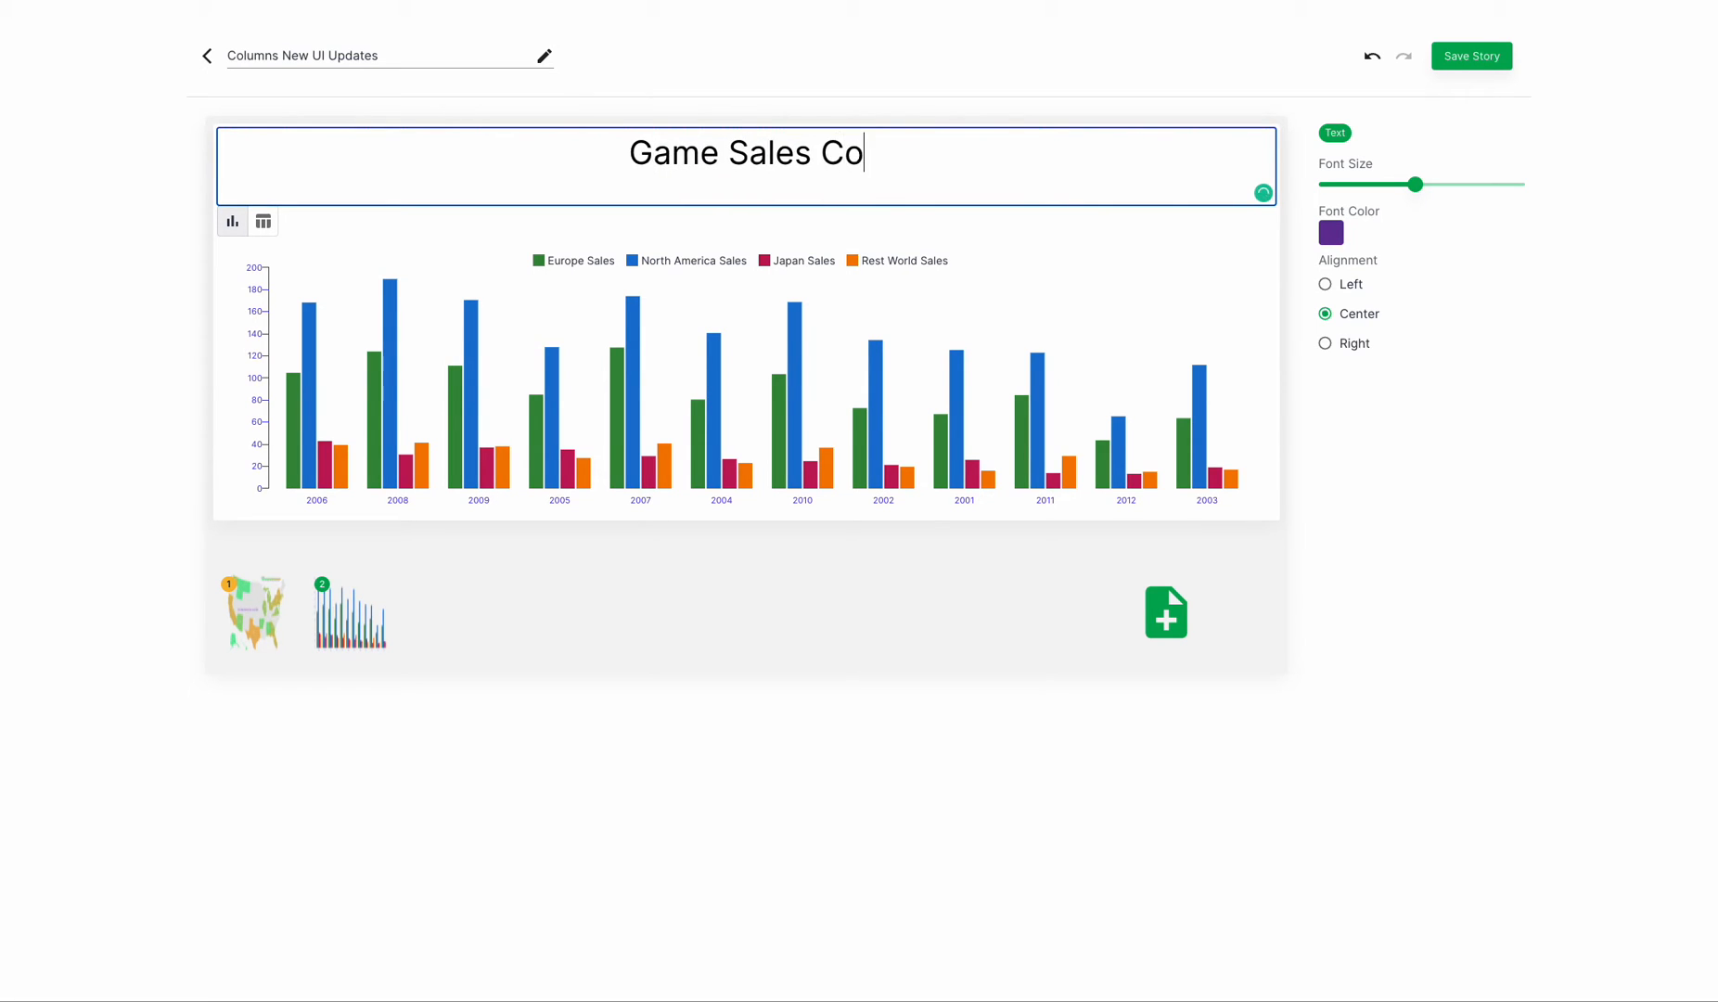
type("mparison")
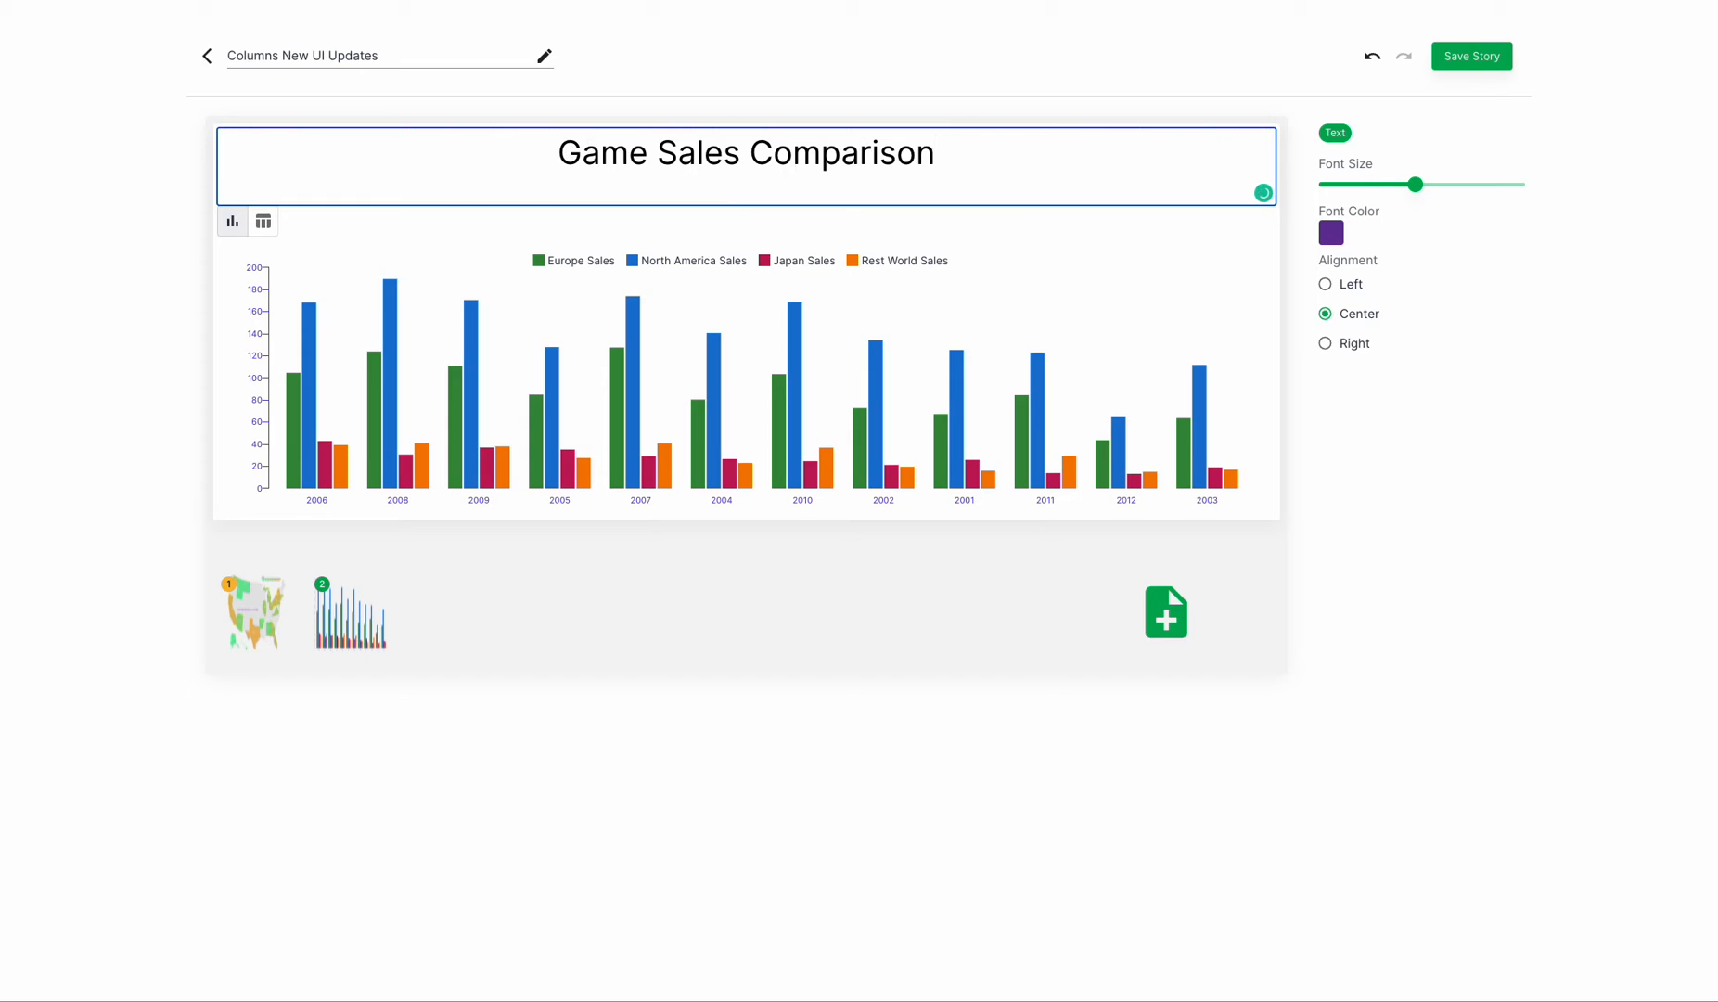
left_click(602, 610)
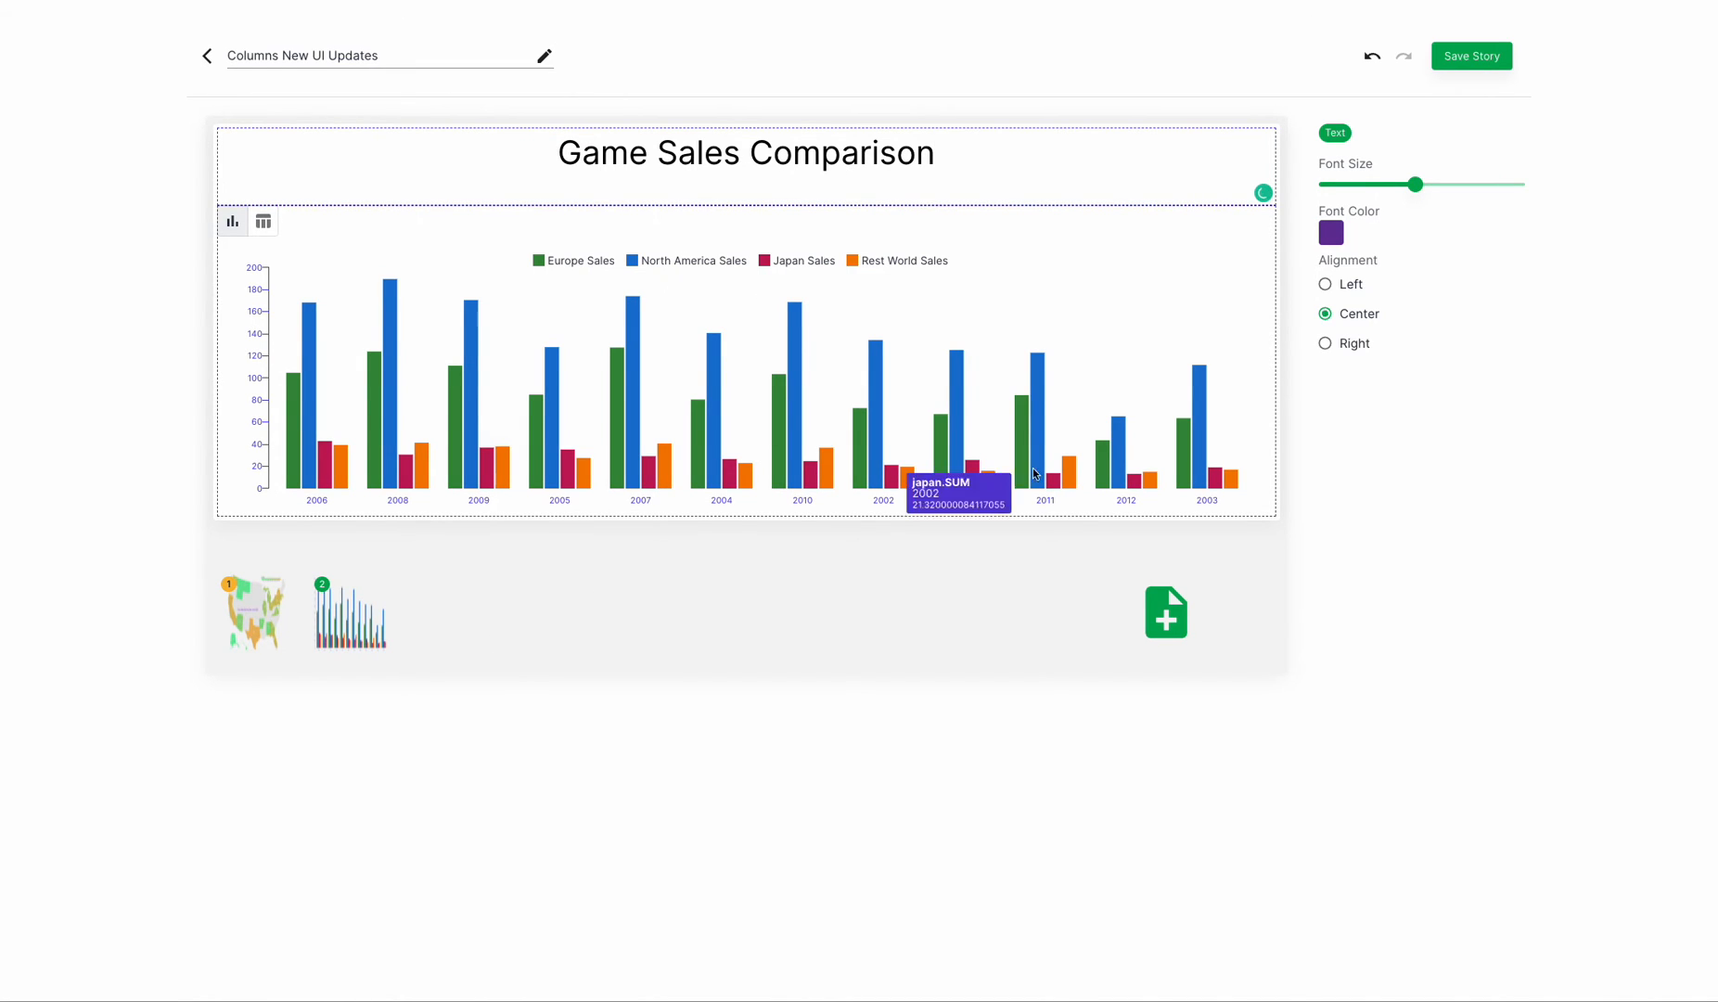
Add a third, text-only page and replace its placeholder with "Thank You!"
left_click(1177, 631)
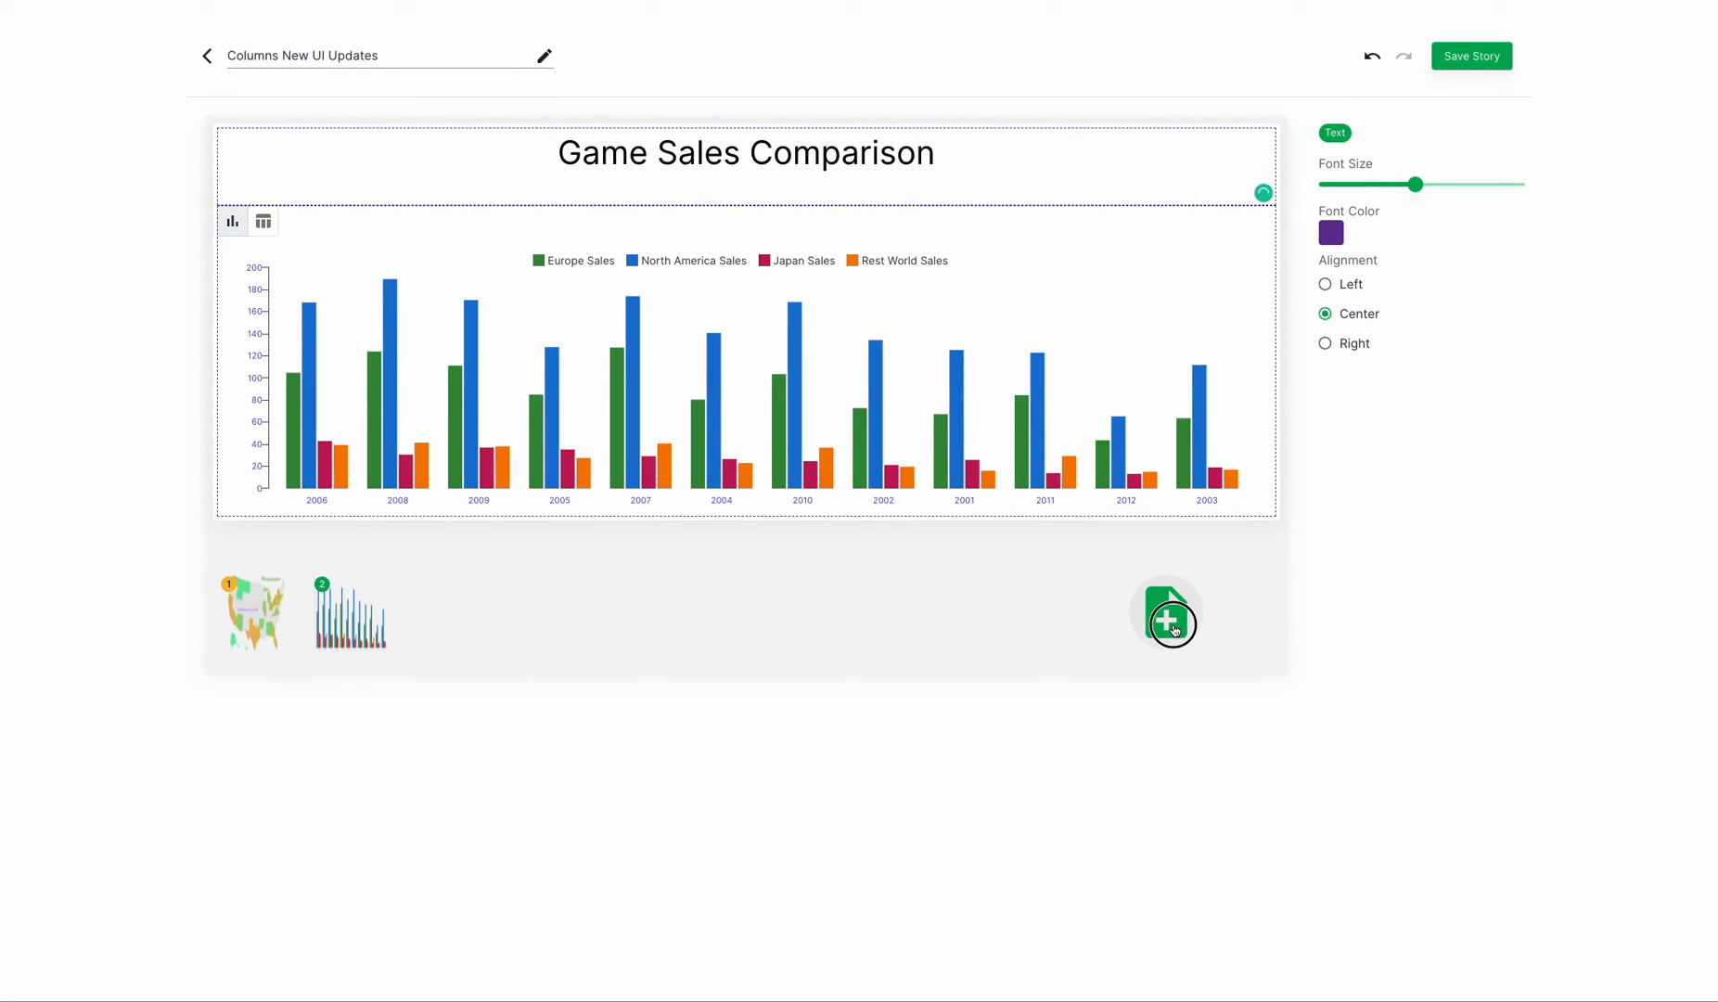
left_click(1167, 534)
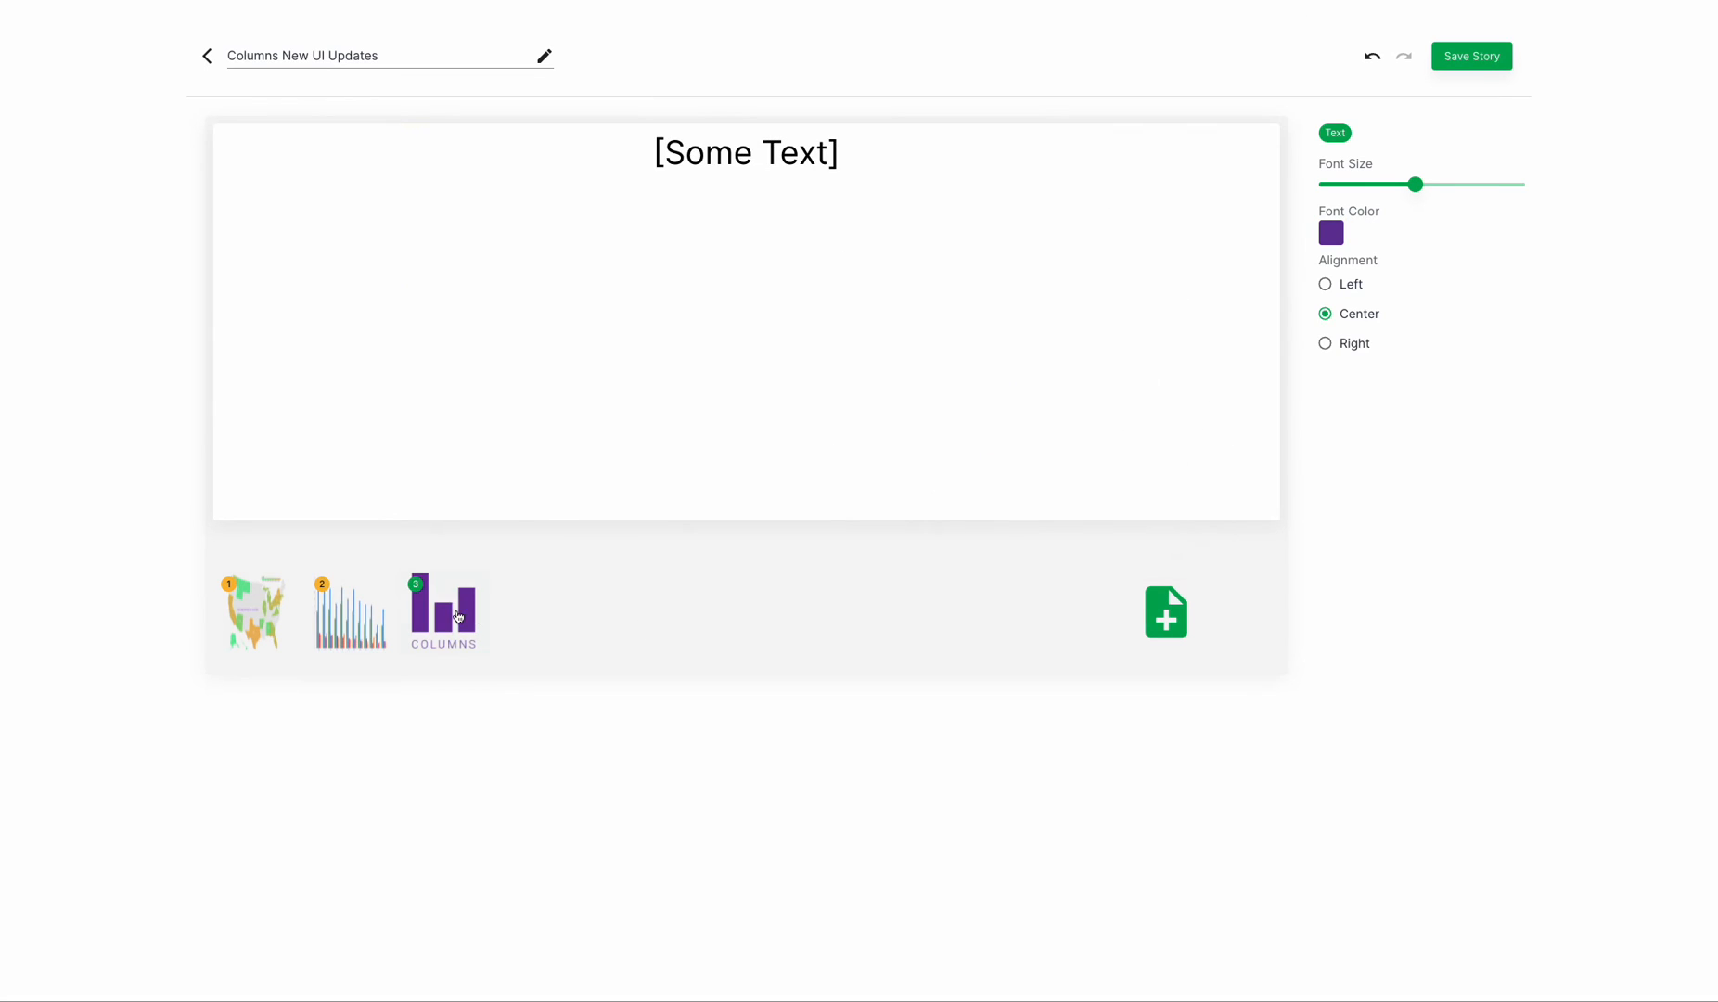
left_click(863, 163)
key("ctrl+a")
type("Thank ")
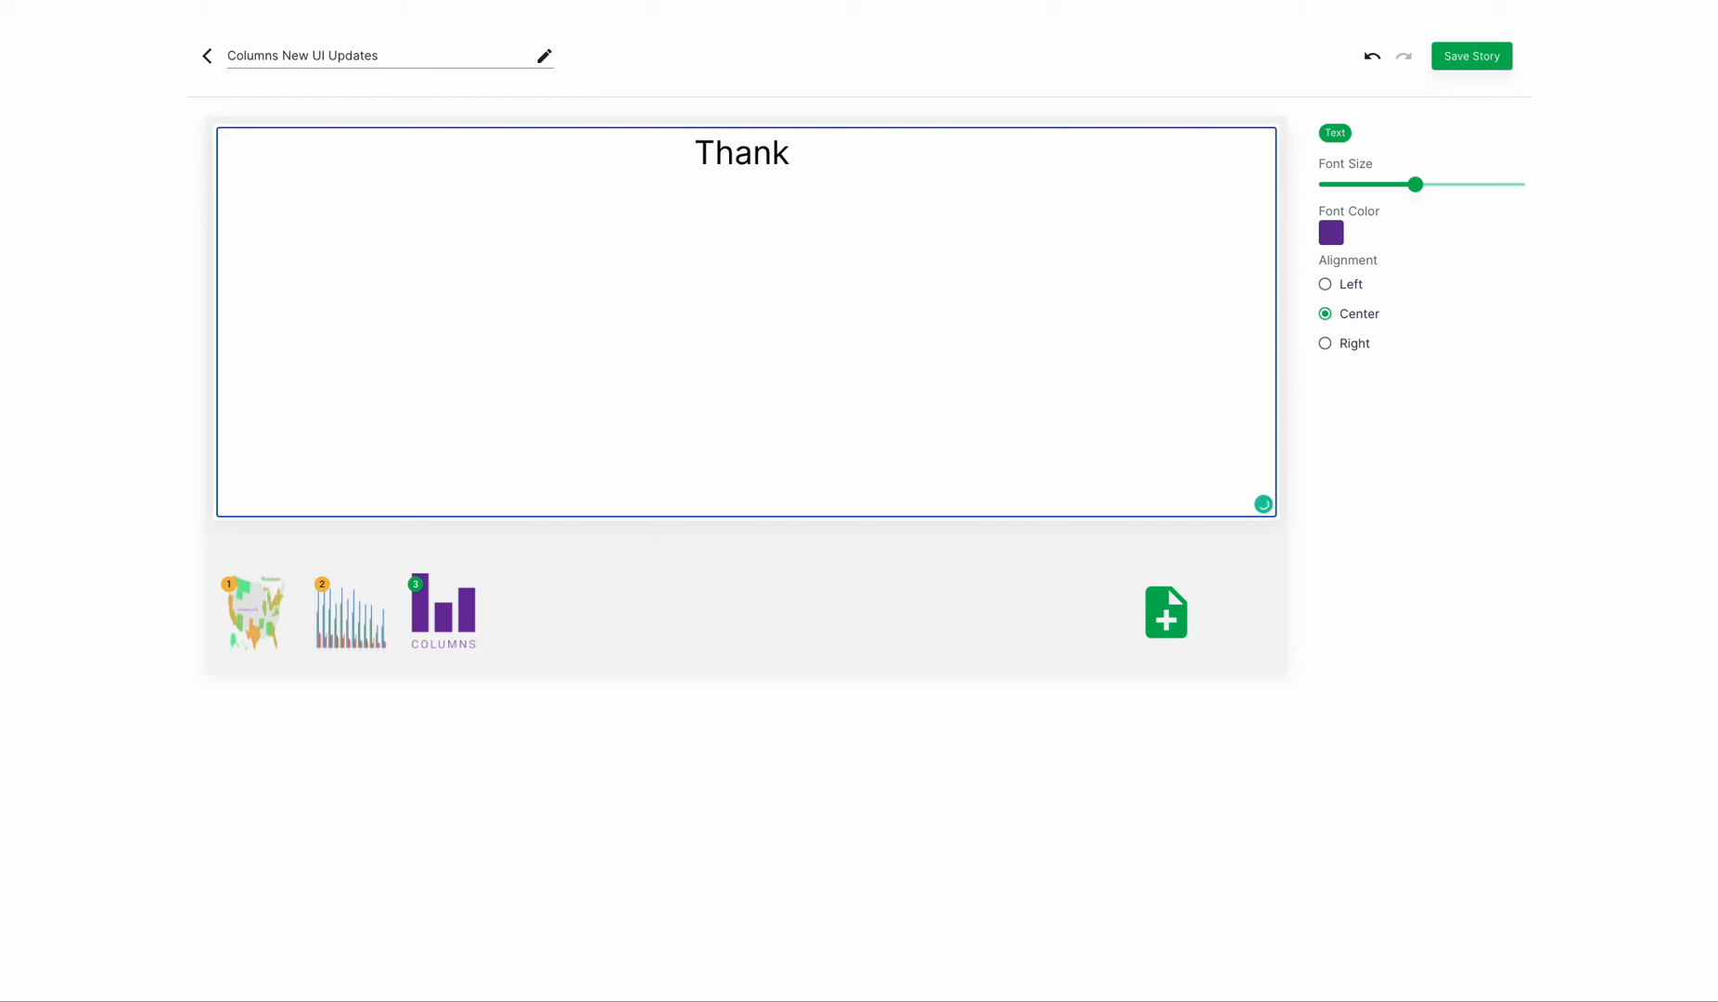
type("You!")
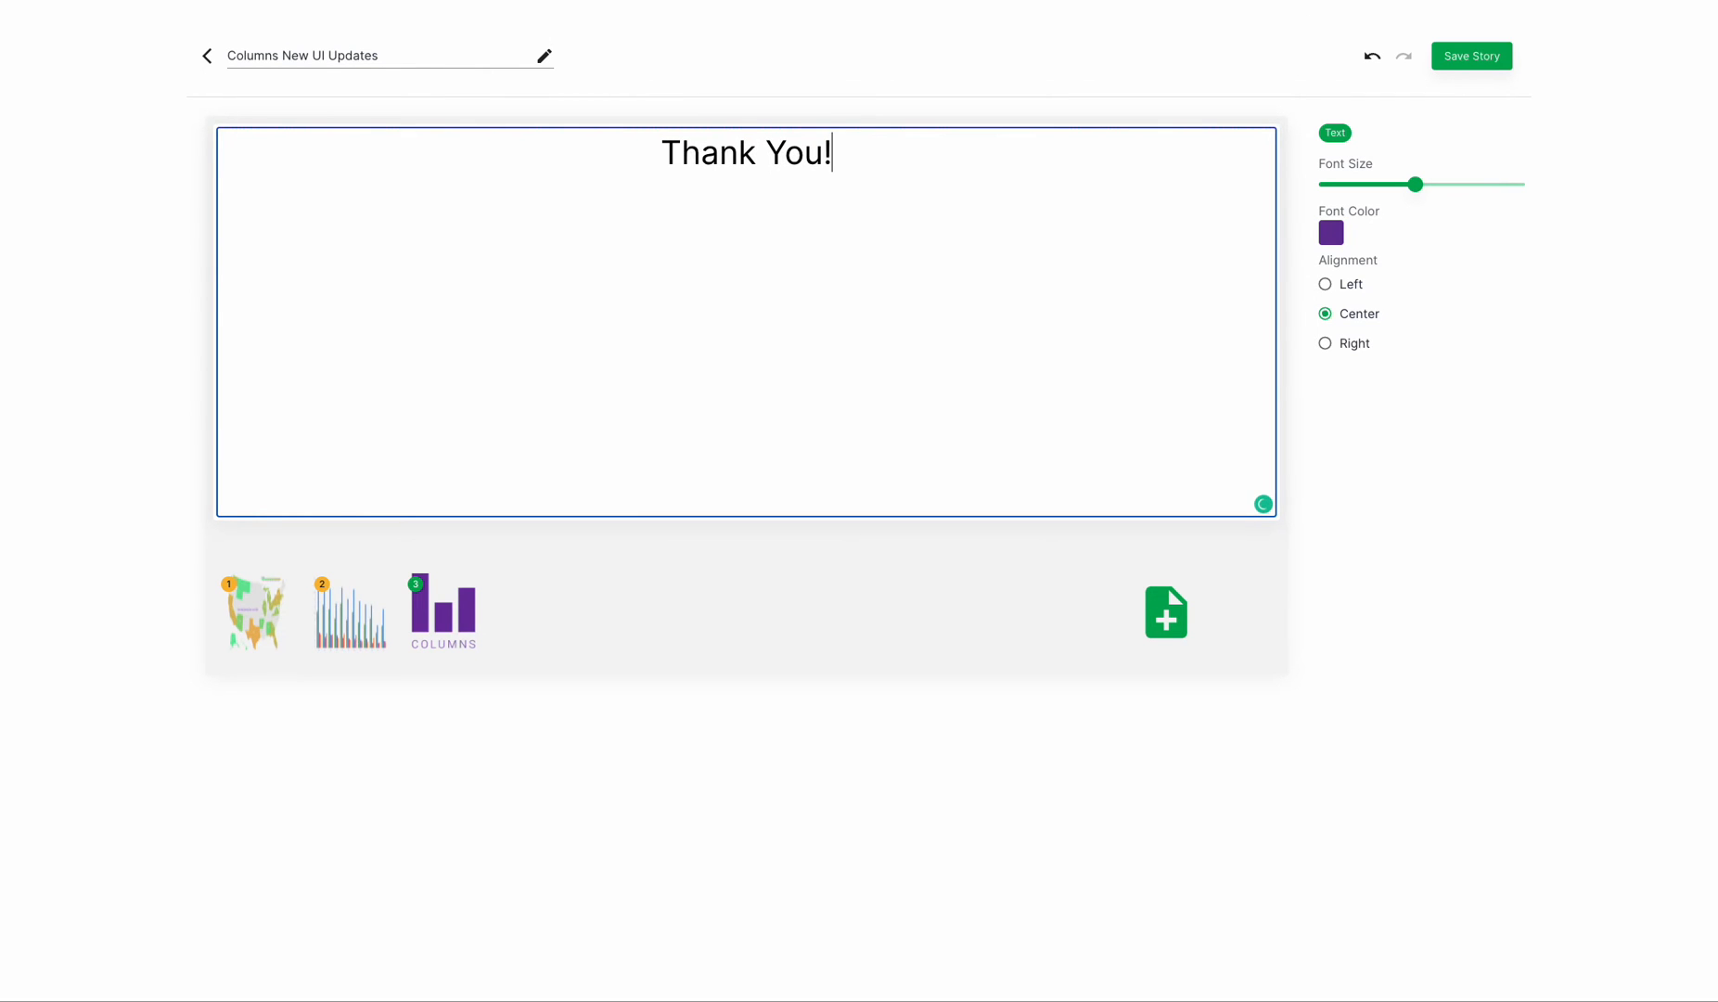
type("Visit https://colu,n")
key("BackSpace")
key("BackSpace")
type("mns.ai")
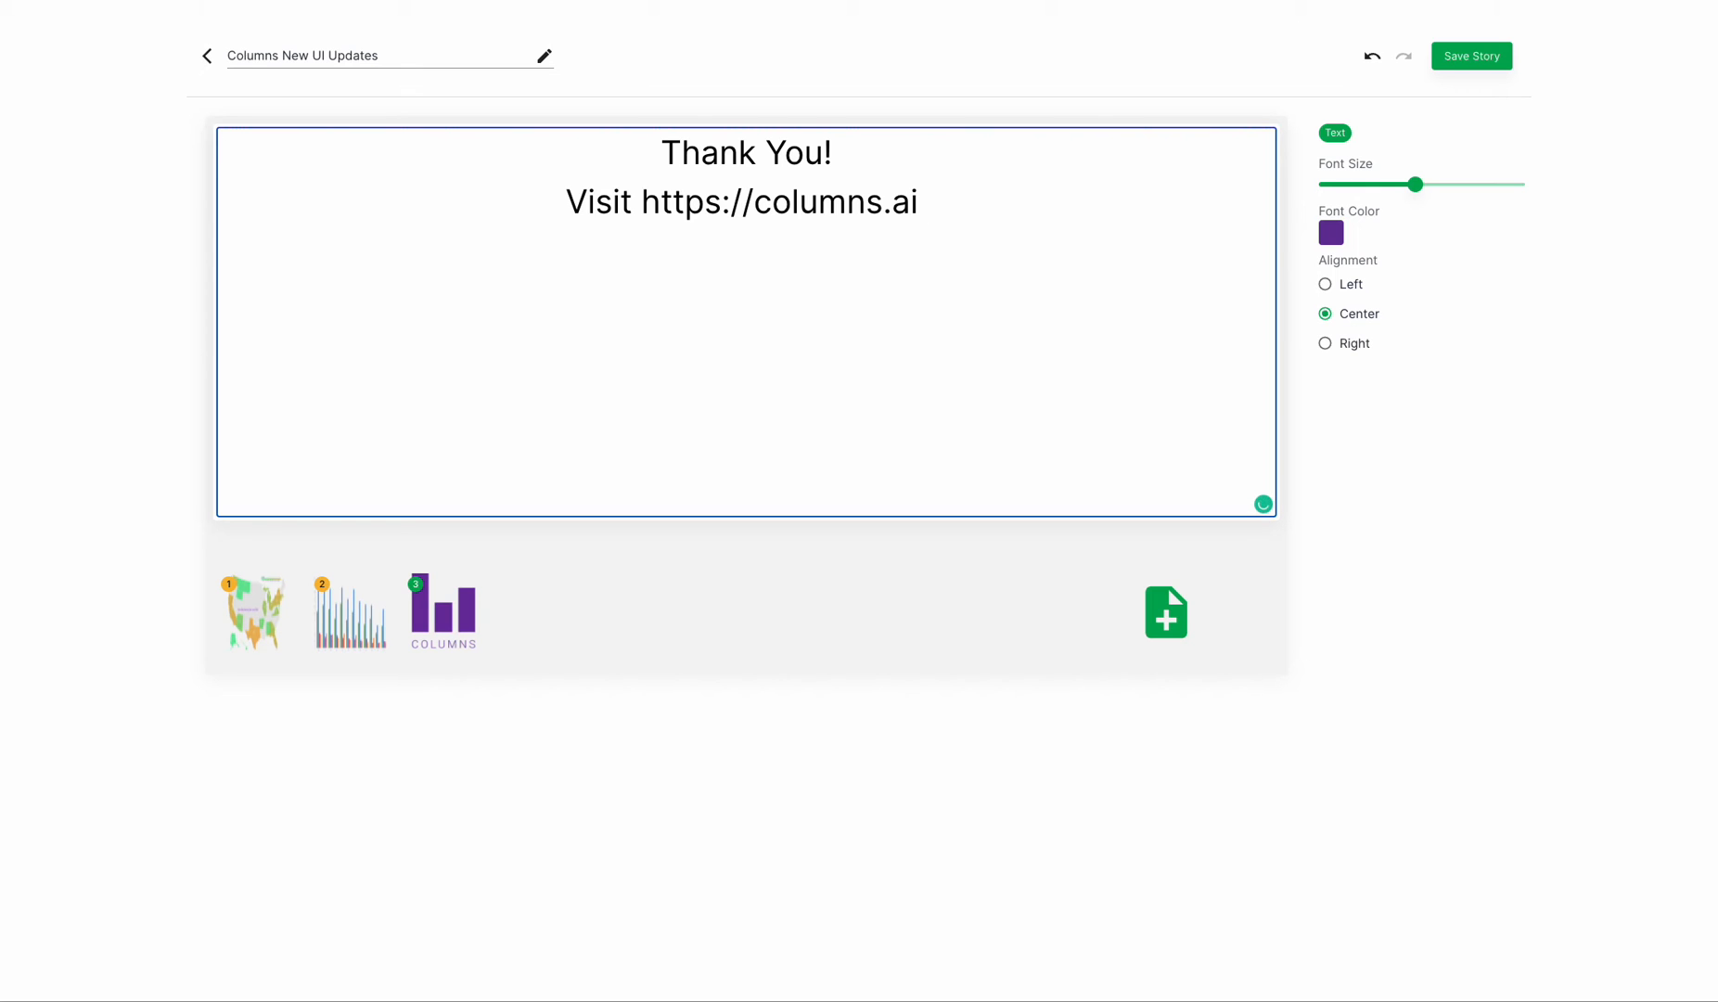
type(" to ")
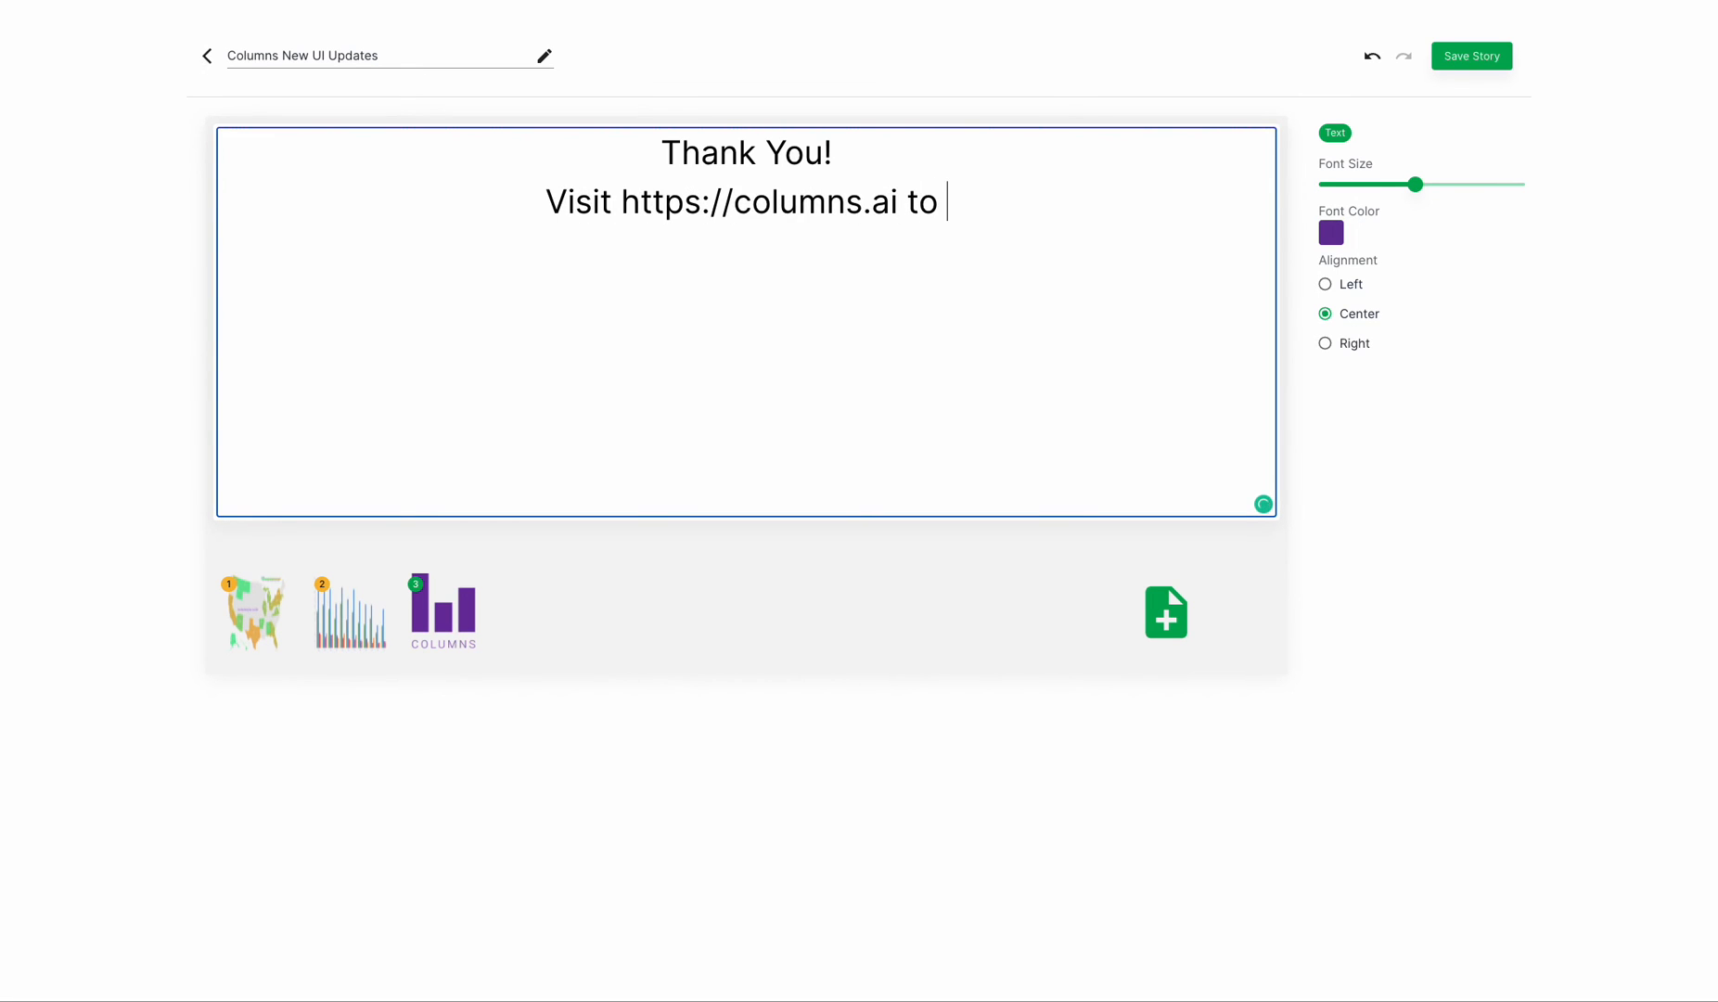
type("experience it")
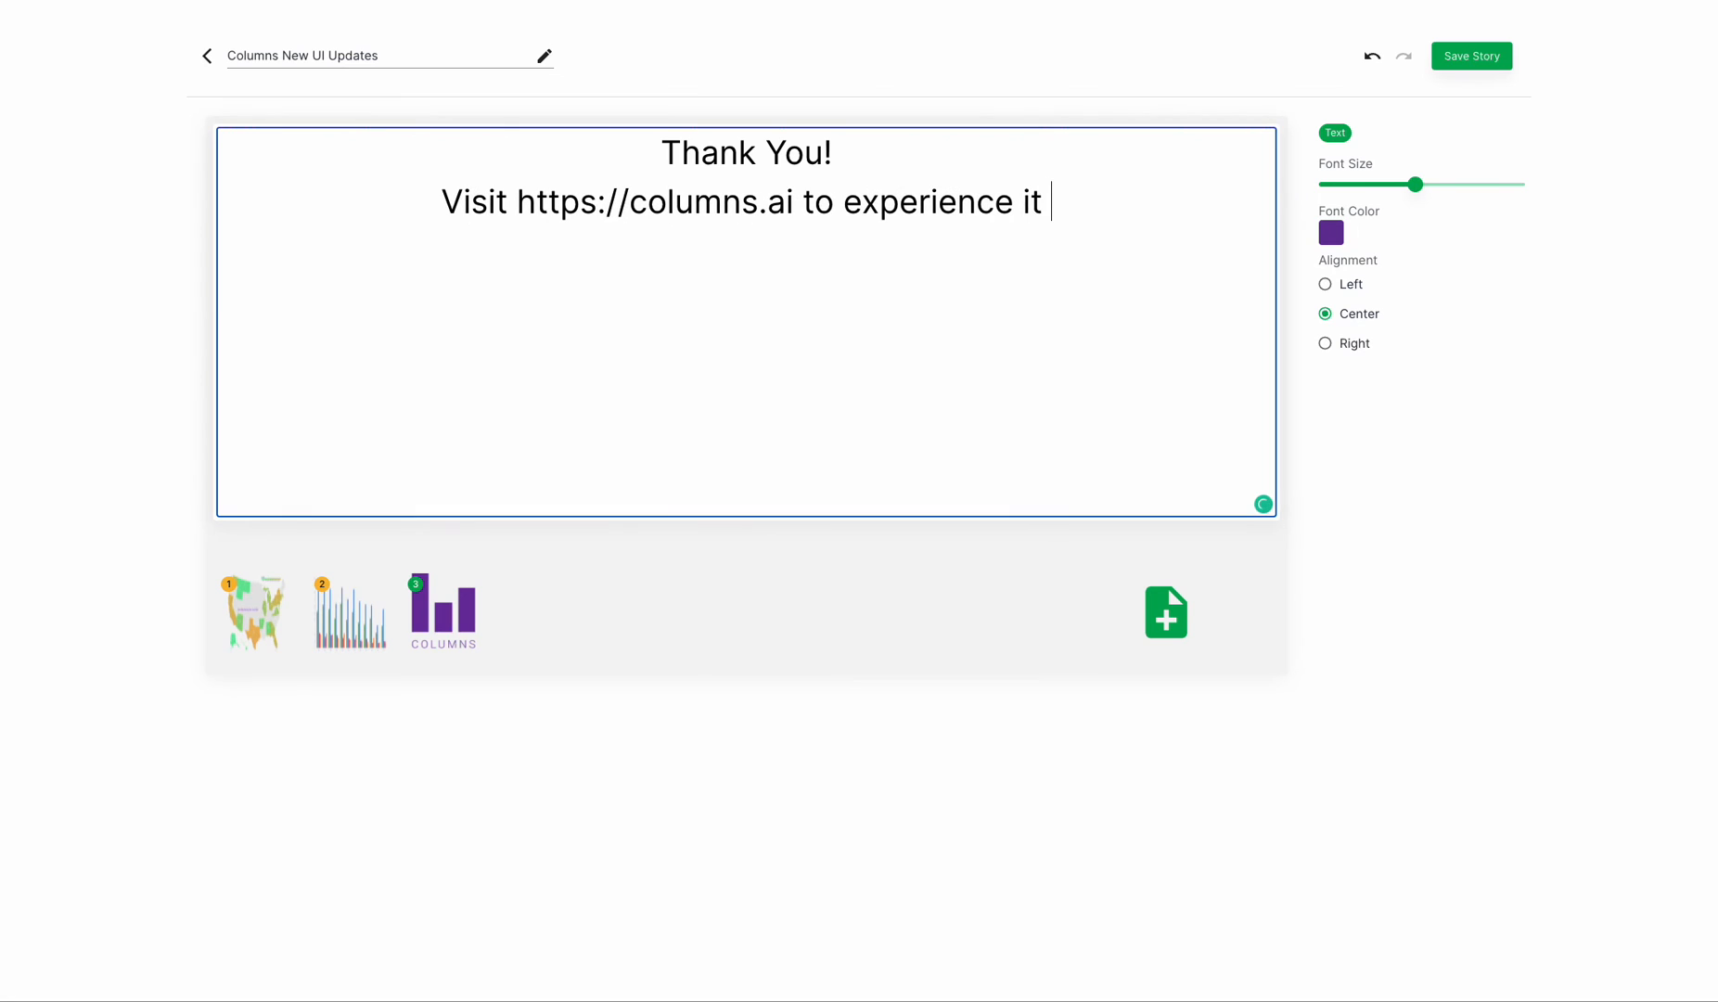
key("BackSpace")
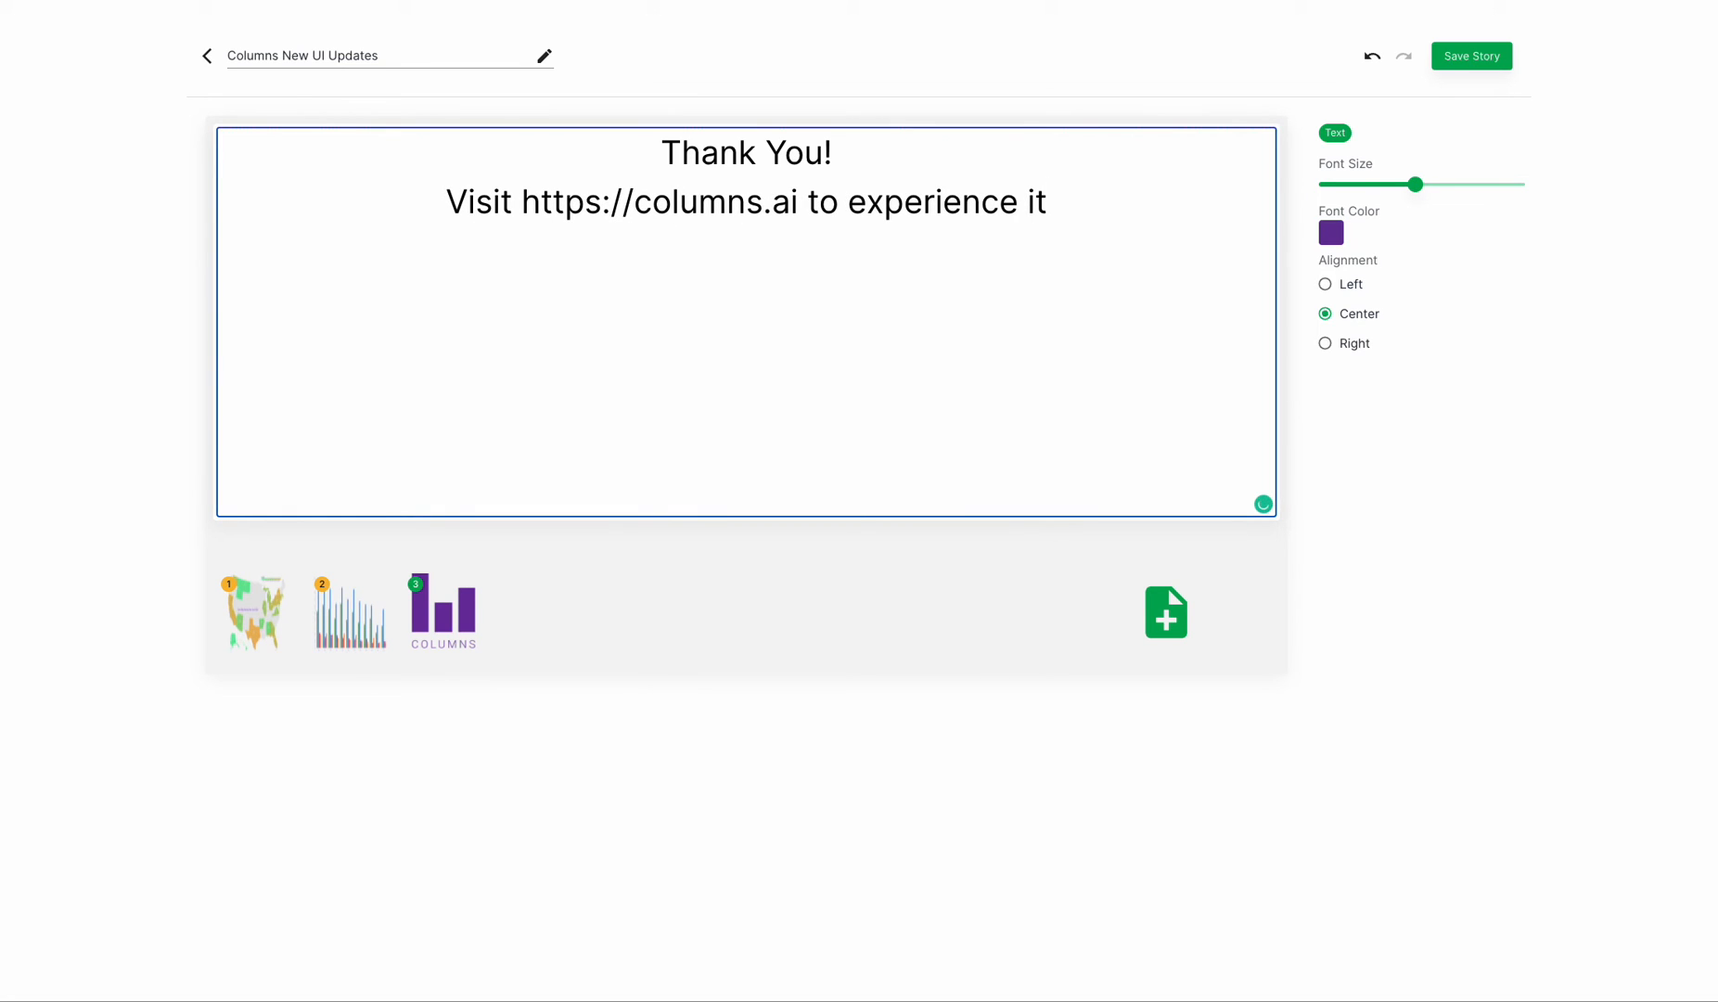
key("BackSpace")
key("BackSpace")
type("yoursel")
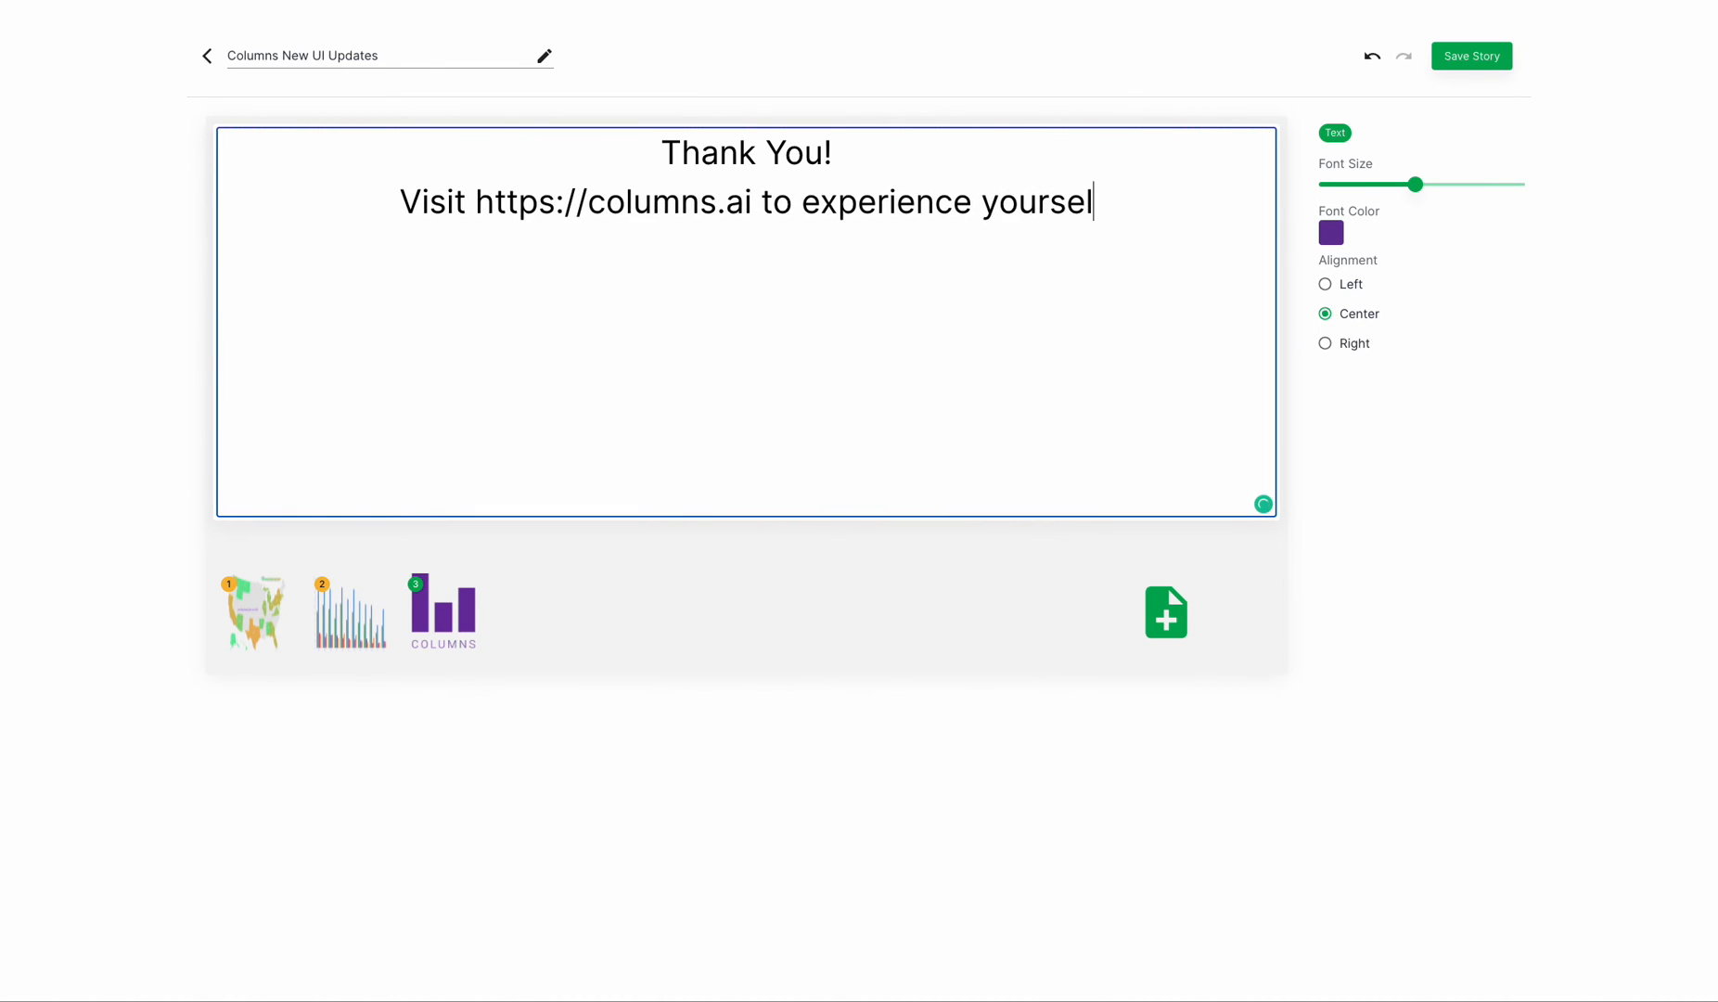
type("f!")
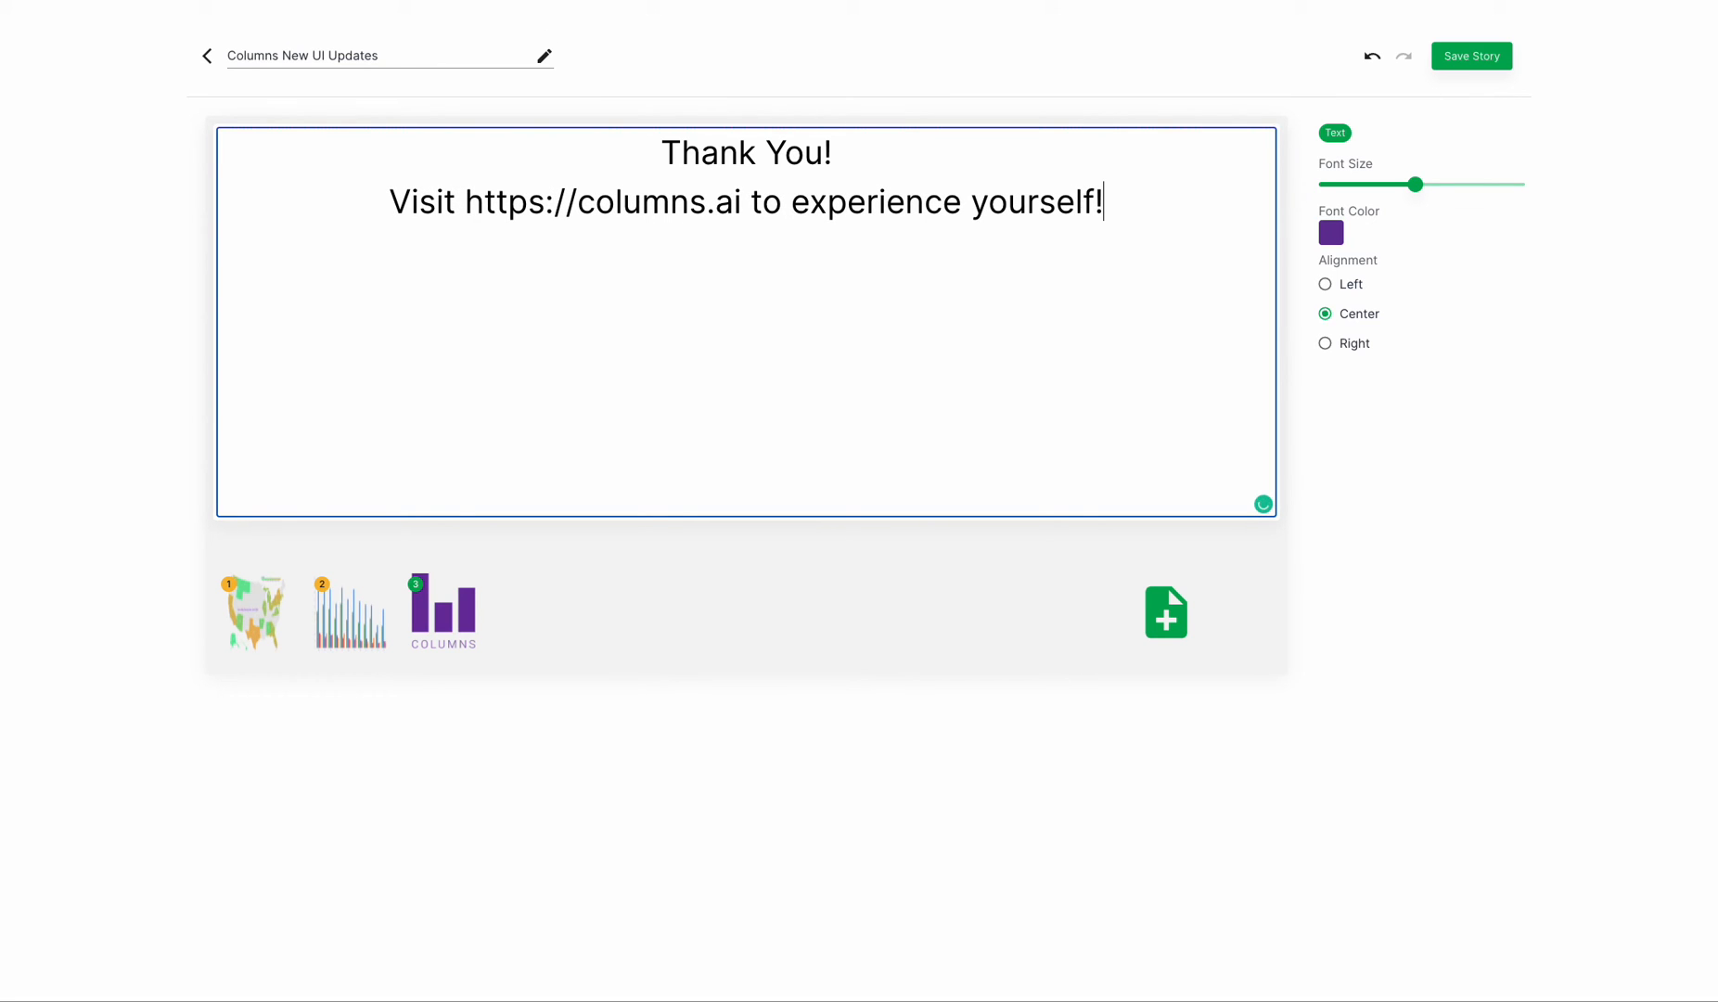
key("BackSpace")
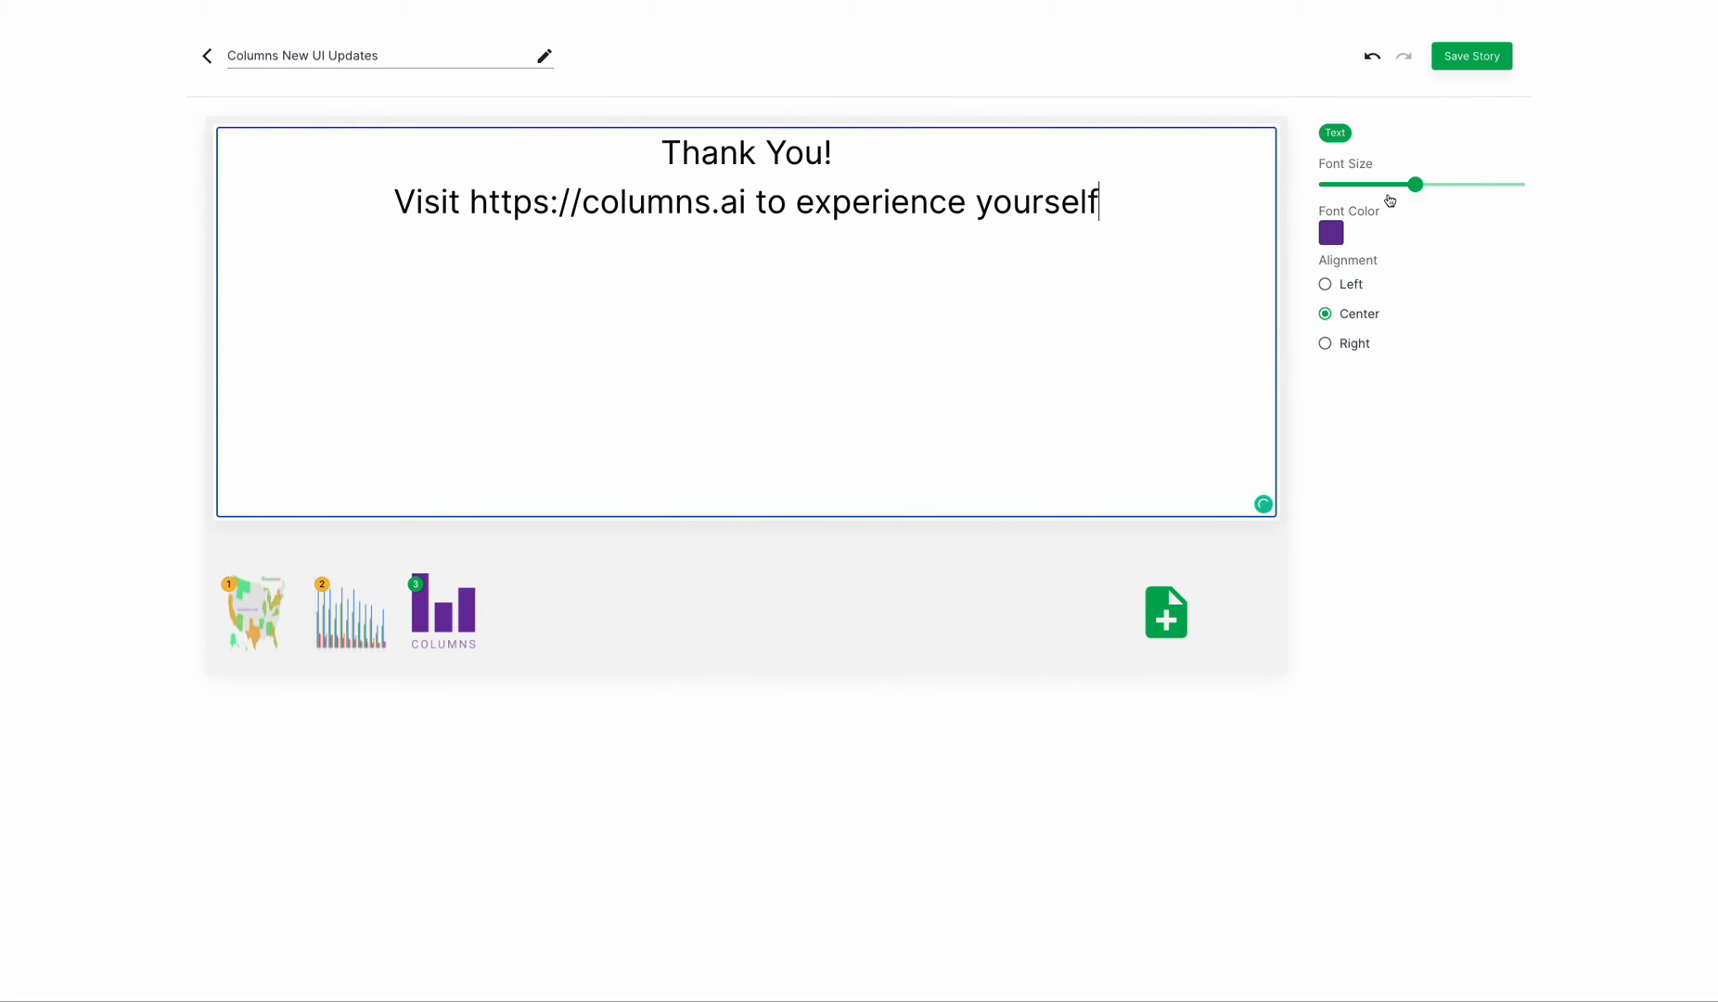
Make the closing page's text slightly smaller and, after trying Left alignment, set it back to Center
left_click(1471, 187)
left_click(1387, 185)
left_click(1477, 187)
left_click(1498, 187)
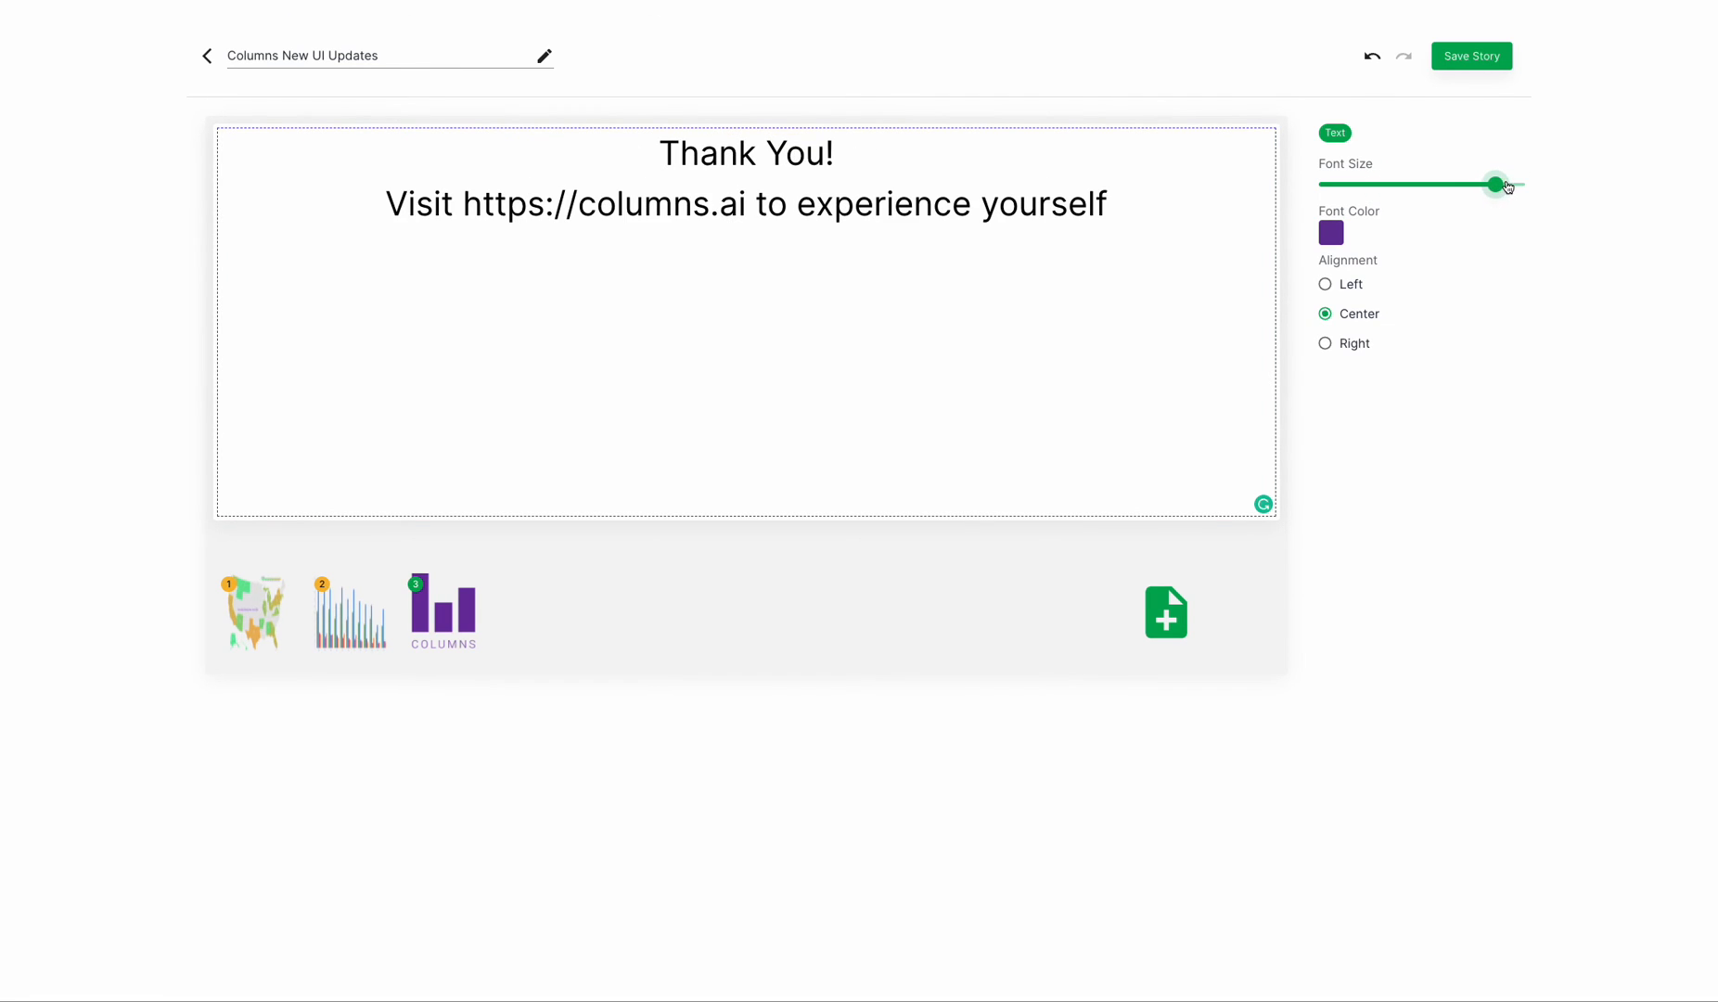
left_click(1439, 186)
left_click(1471, 186)
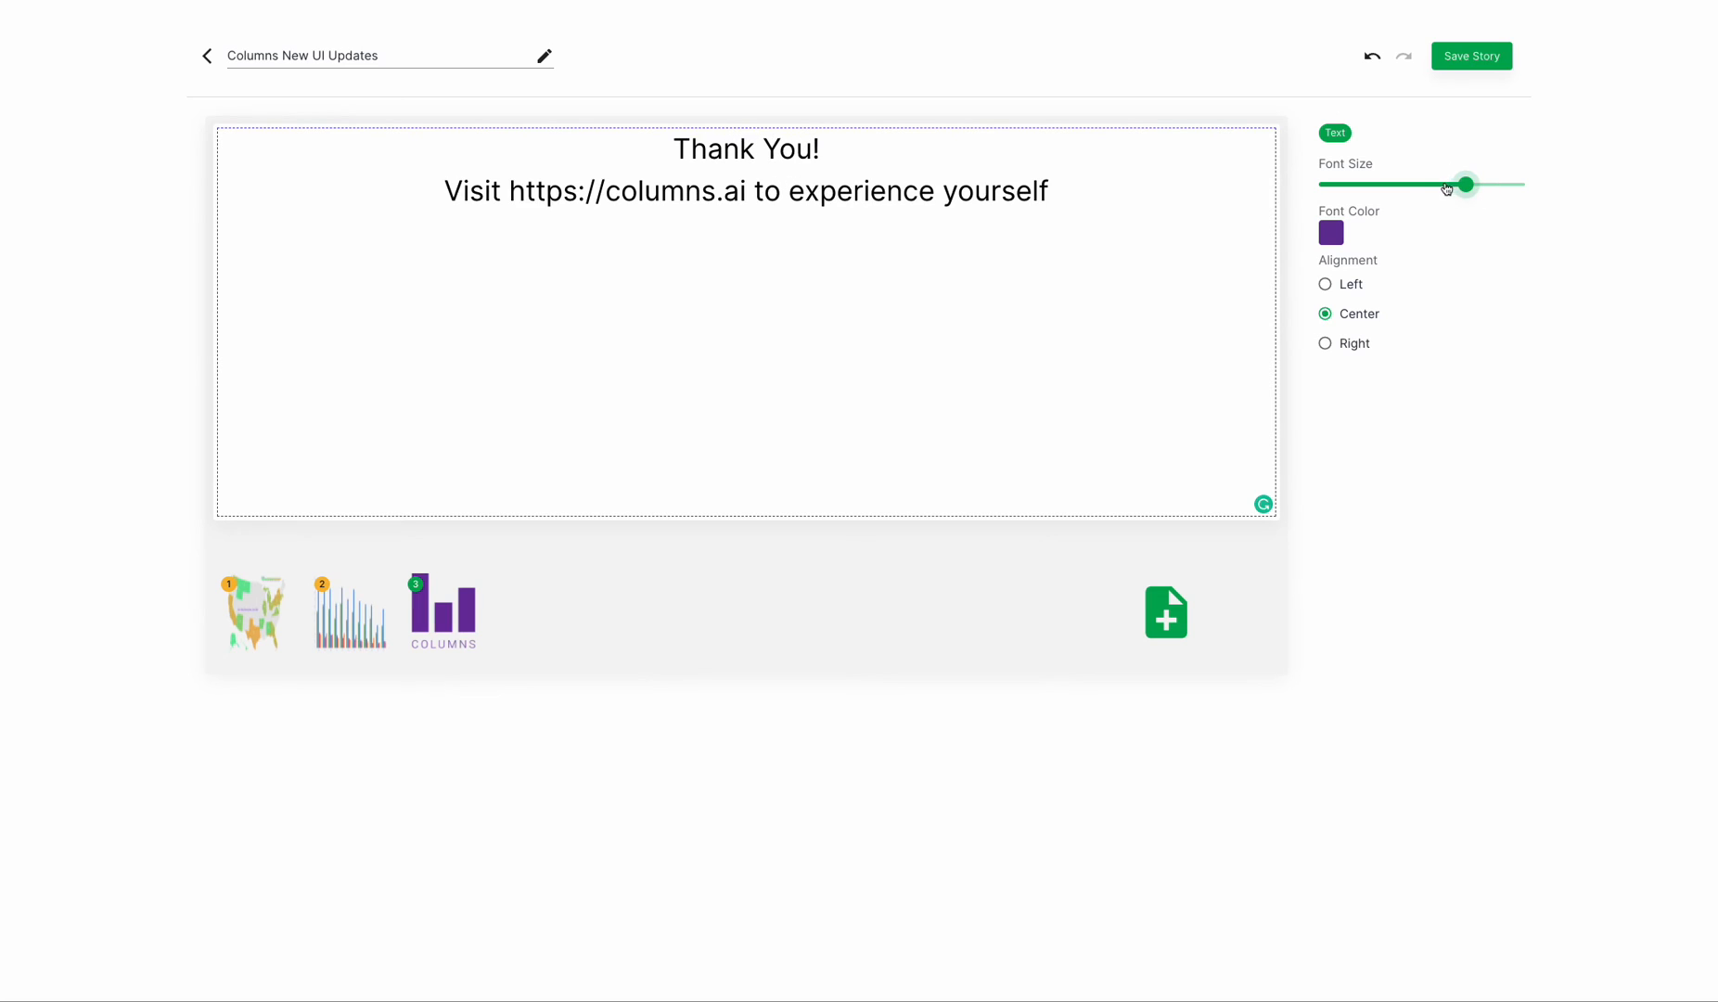
left_click(1345, 292)
left_click(1364, 316)
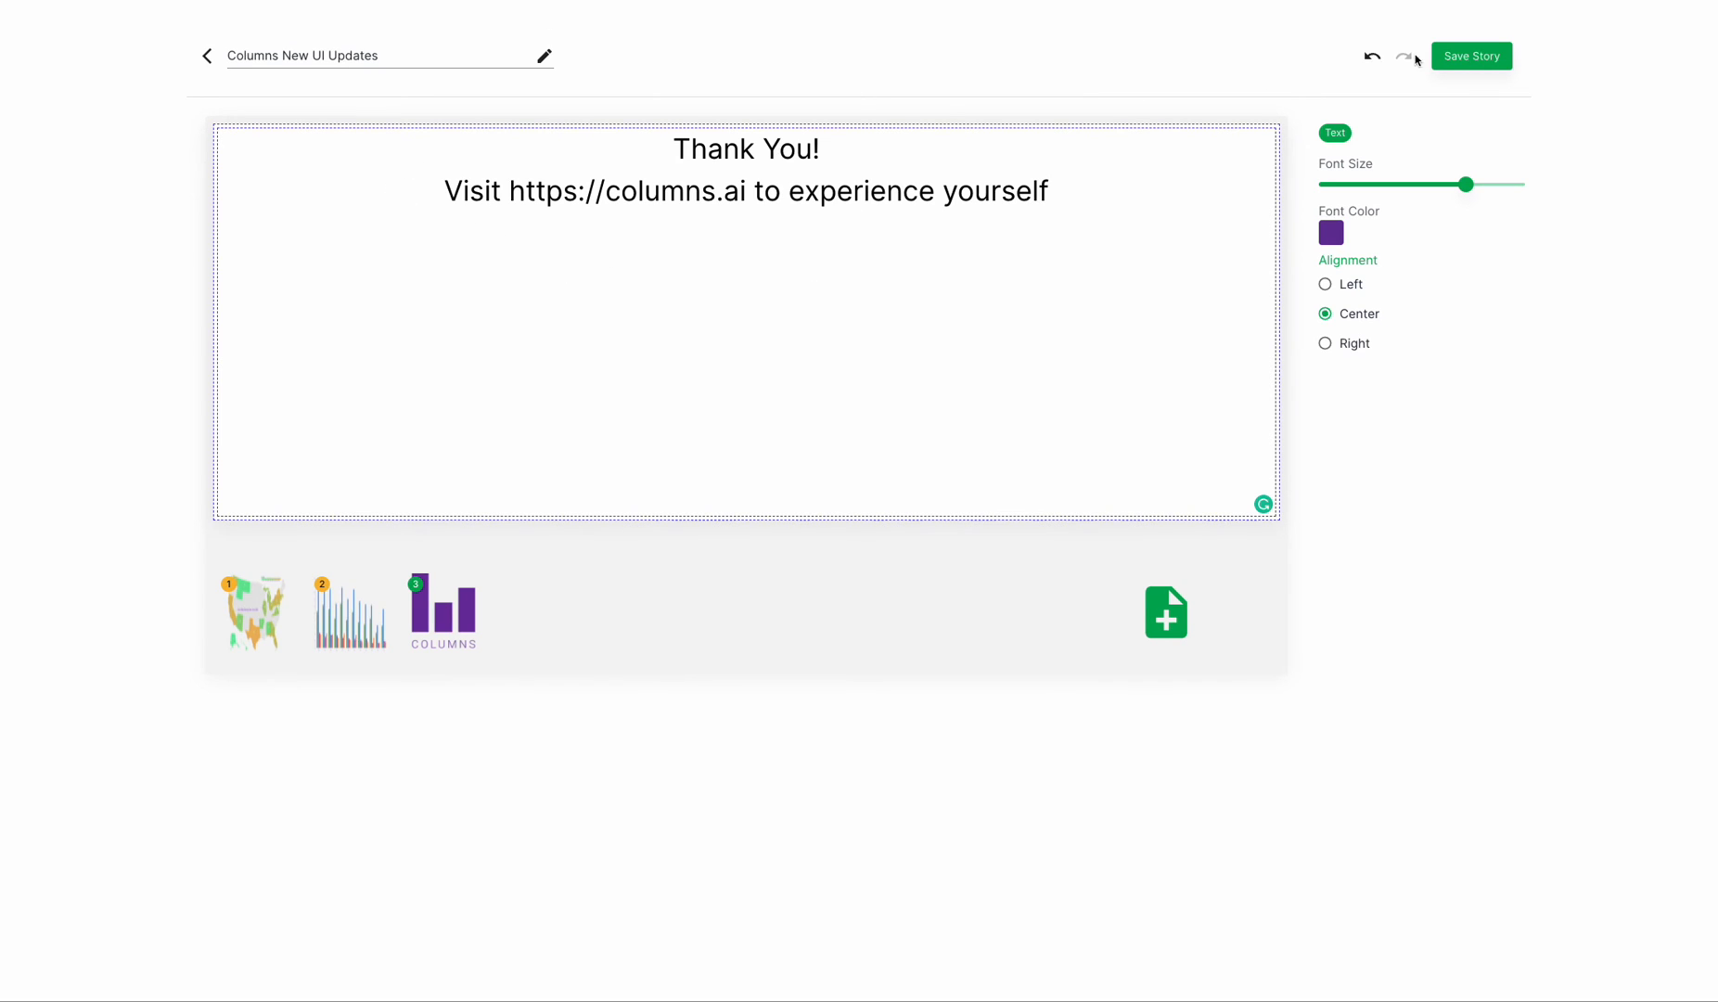
Save the story and preview the pages of Columns New UI Updates from the story list
left_click(1472, 55)
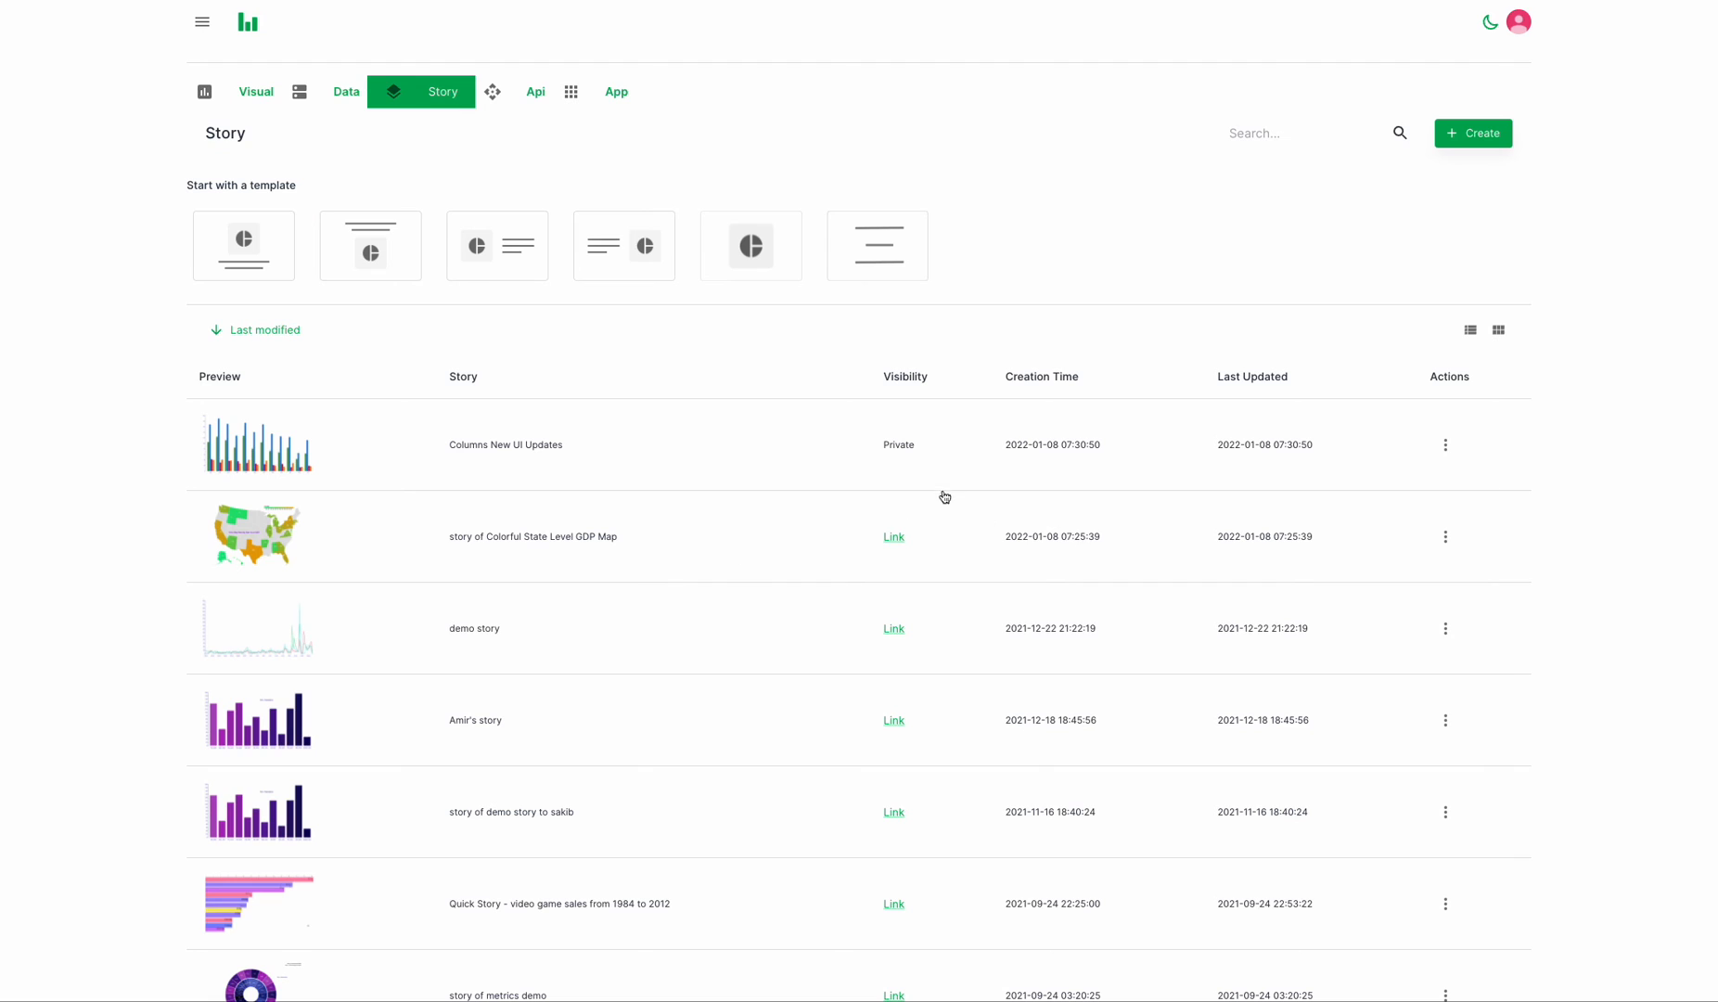
left_click(786, 446)
scroll(895, 405, "down", 1)
scroll(895, 404, "down", 3)
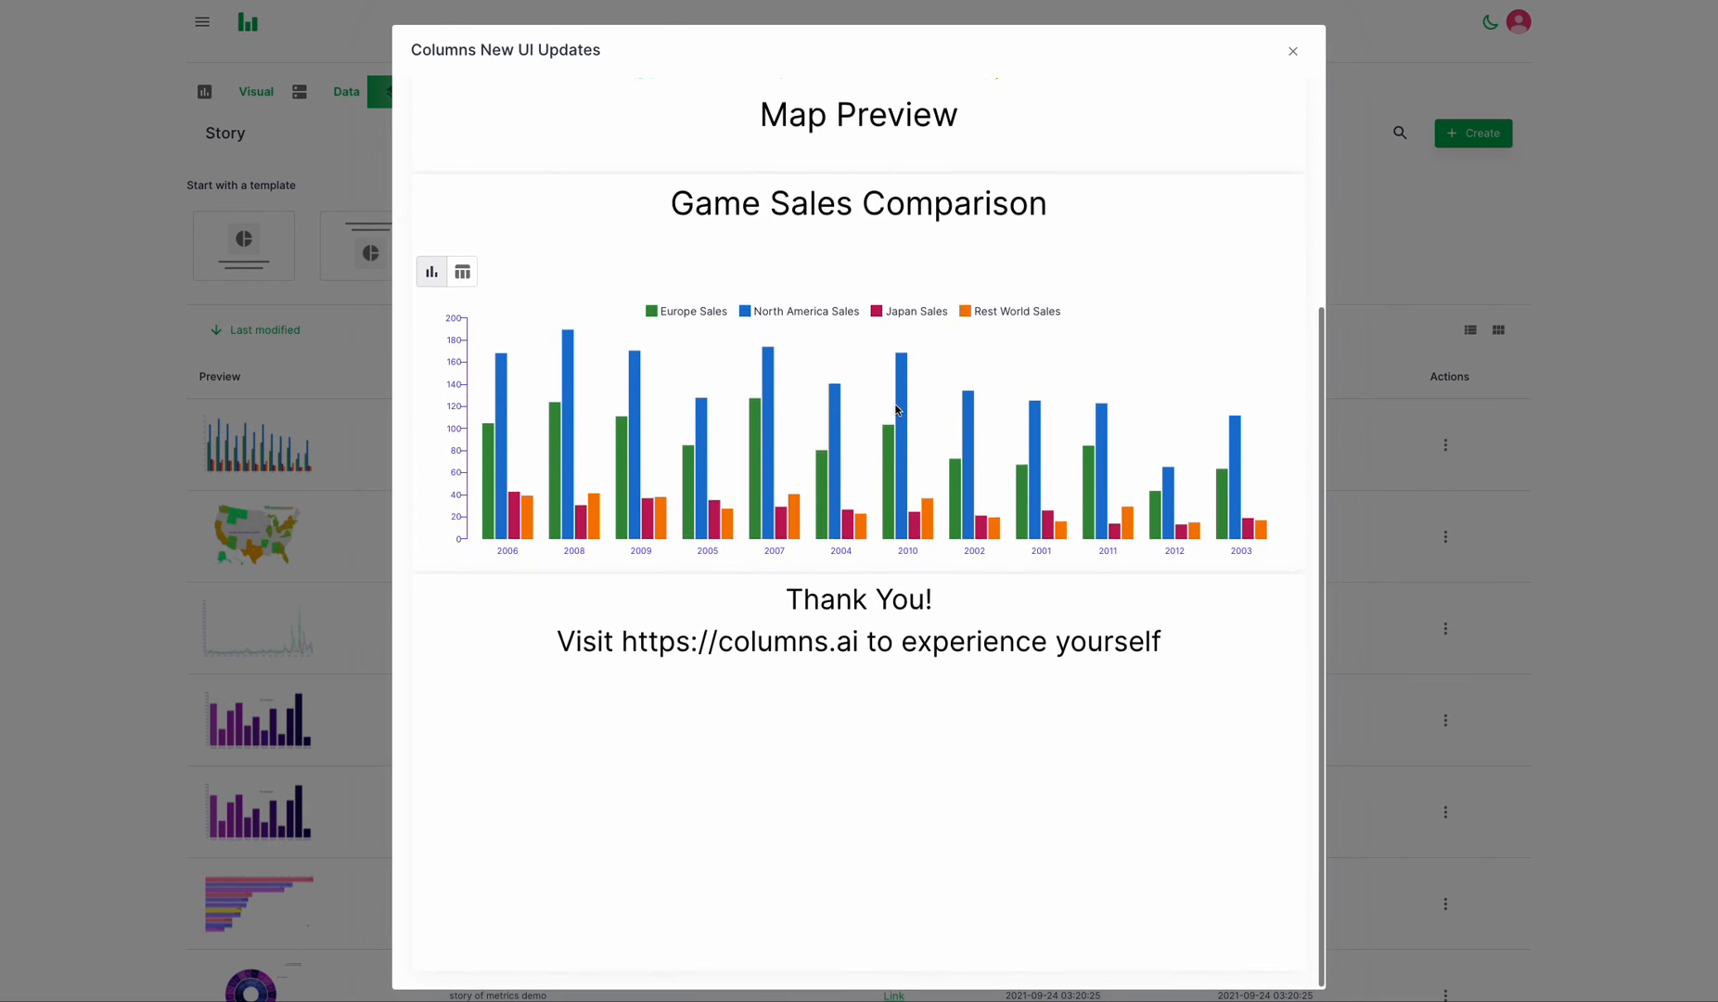
scroll(895, 404, "up", 3)
left_click(1293, 51)
Open the sharing options of the story Columns New UI Updates and switch it to Shared
left_click(1445, 445)
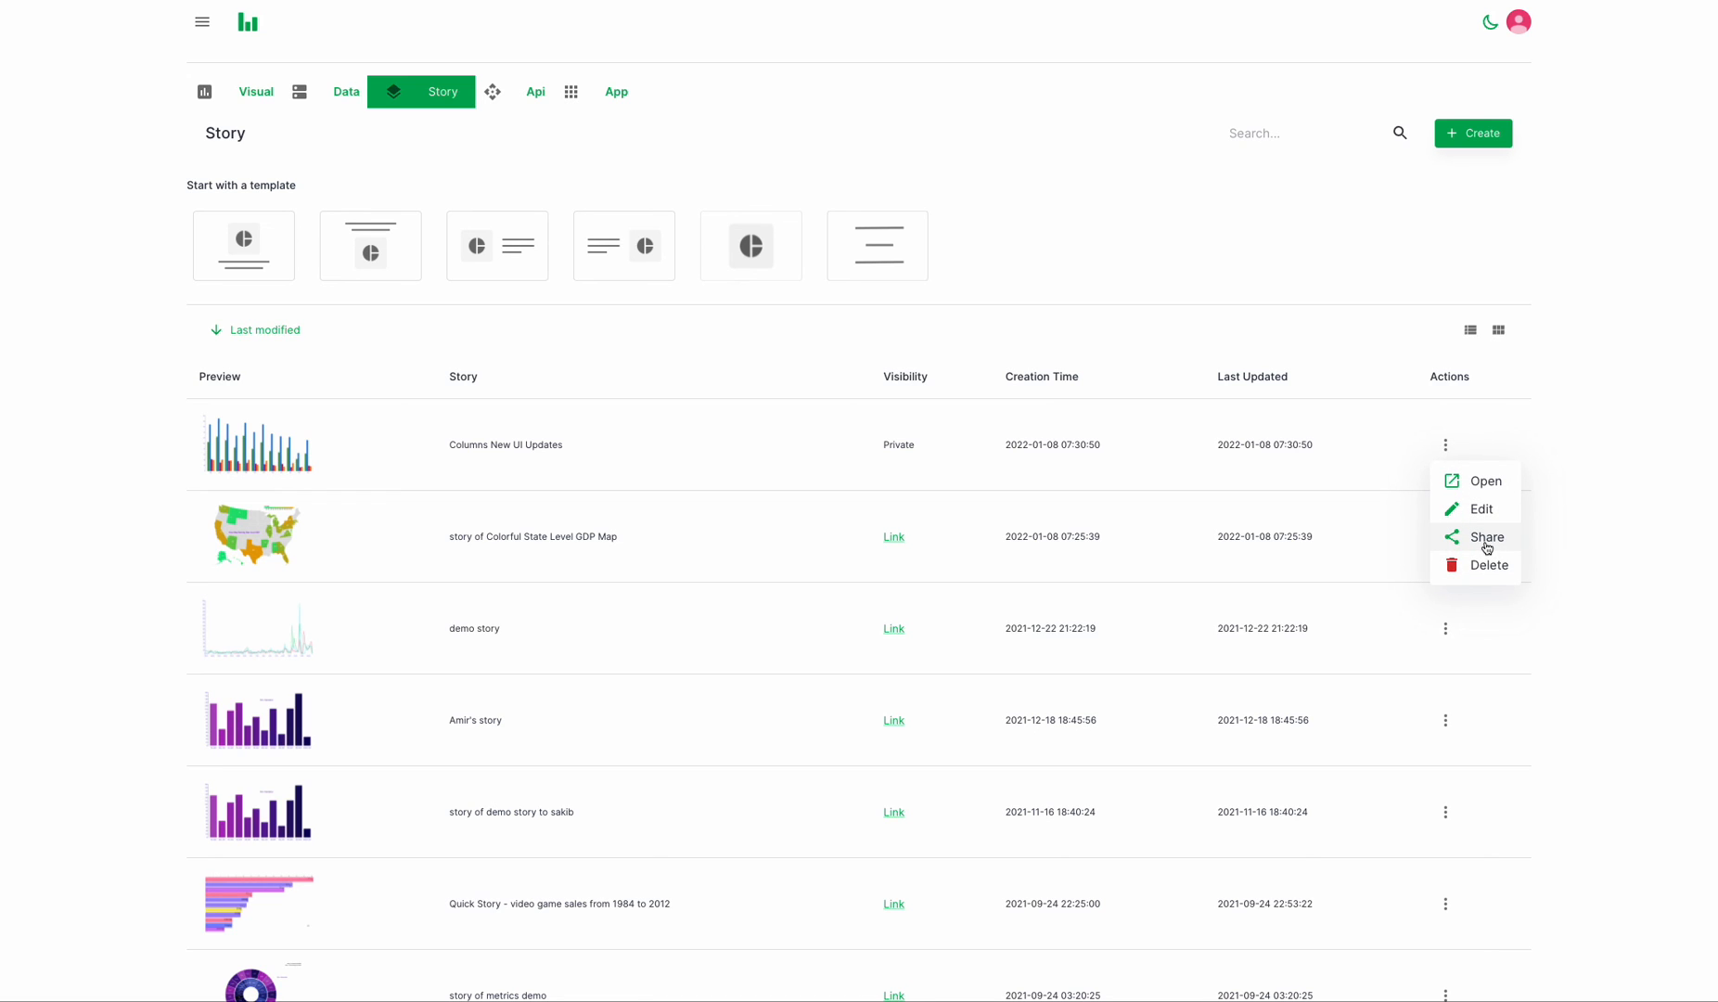
left_click(1486, 538)
left_click(835, 555)
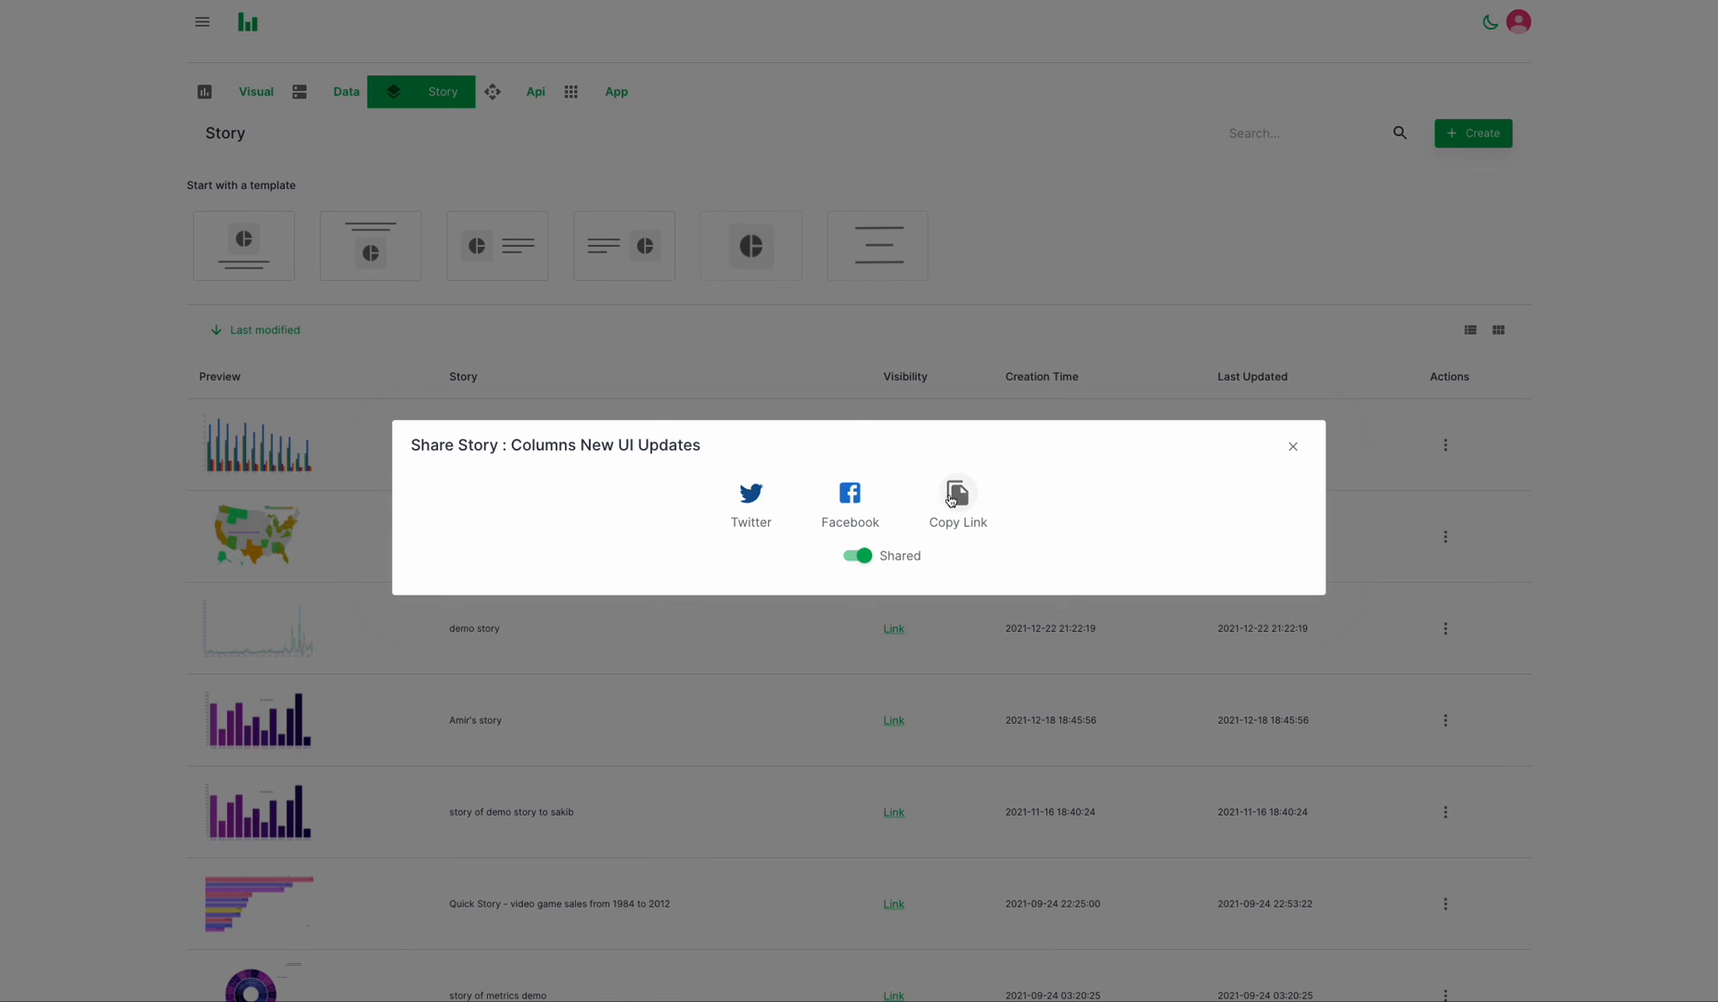
Start a Twitter post with the story's link from the sharing options and discard the draft without saving it
left_click(749, 500)
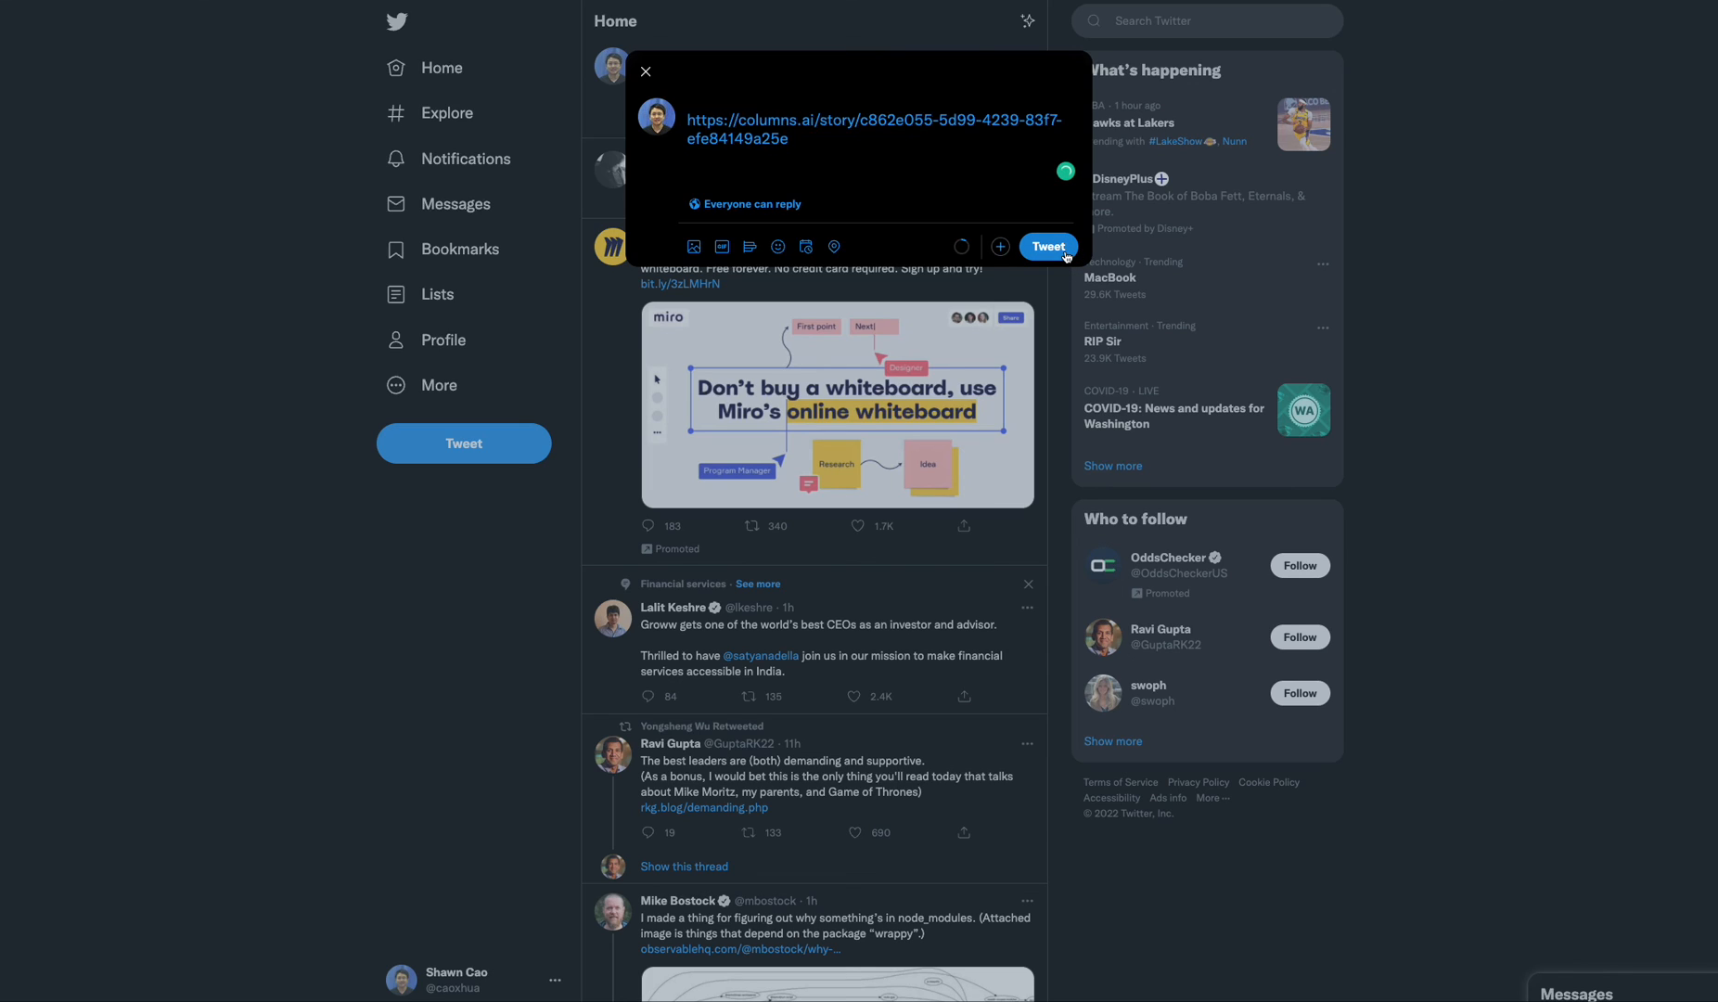
left_click(645, 72)
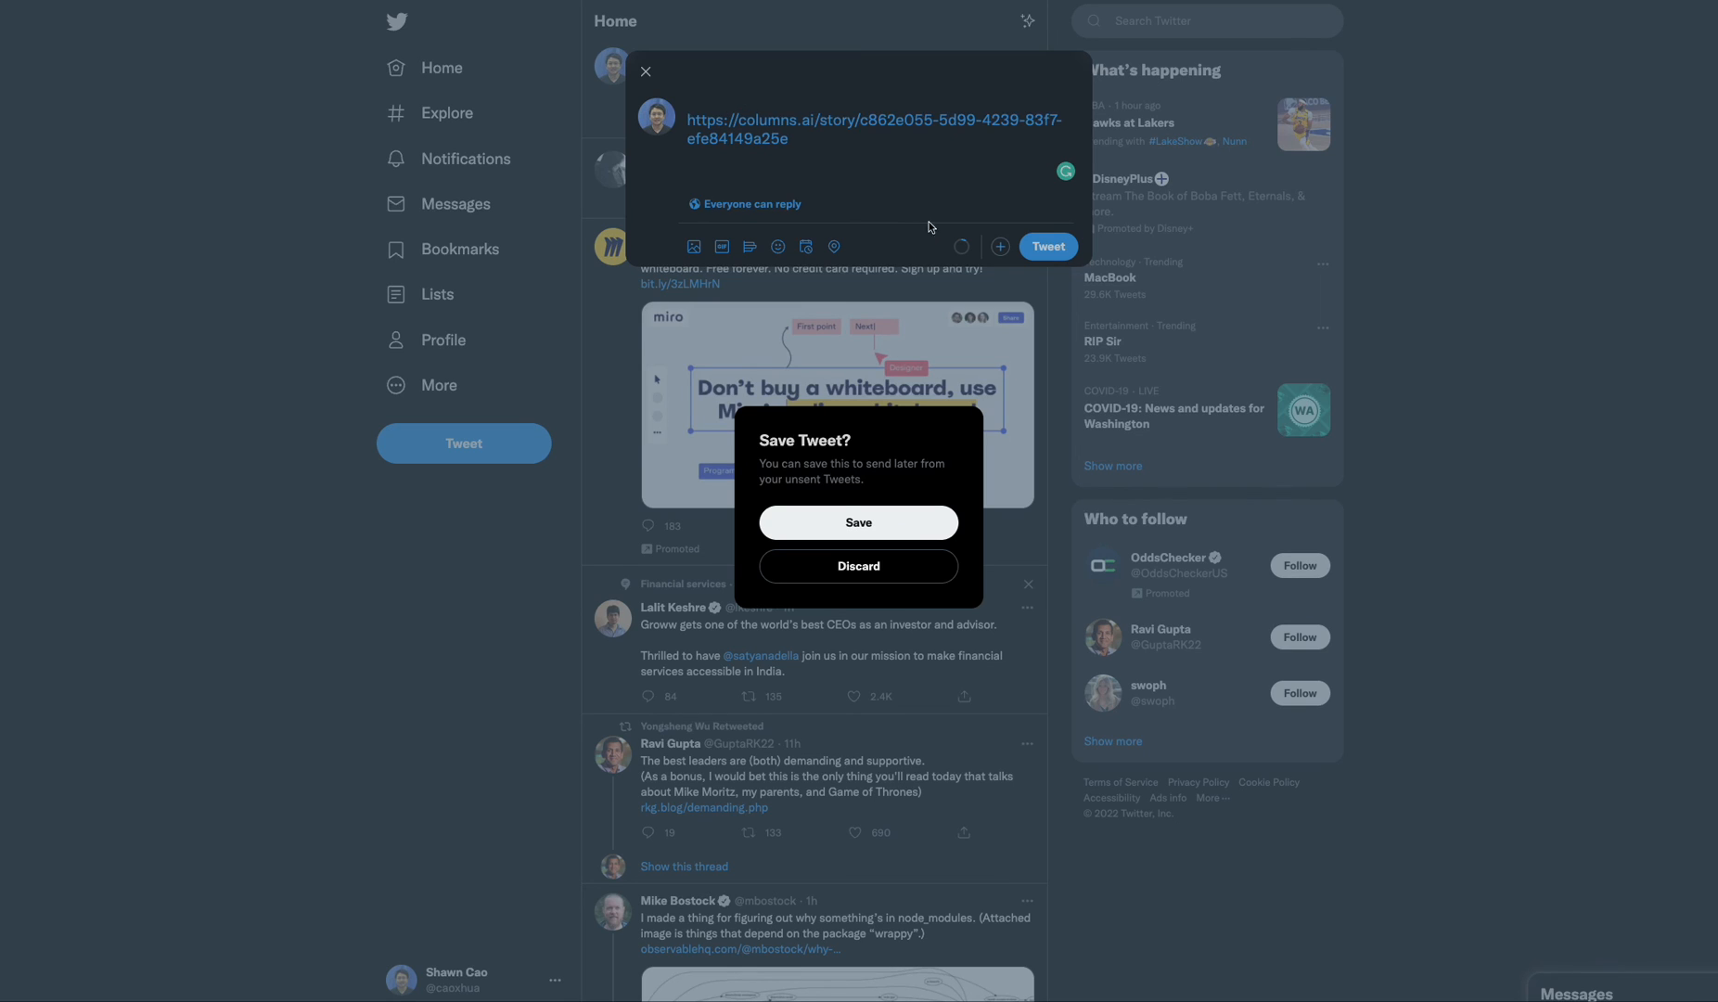
left_click(652, 83)
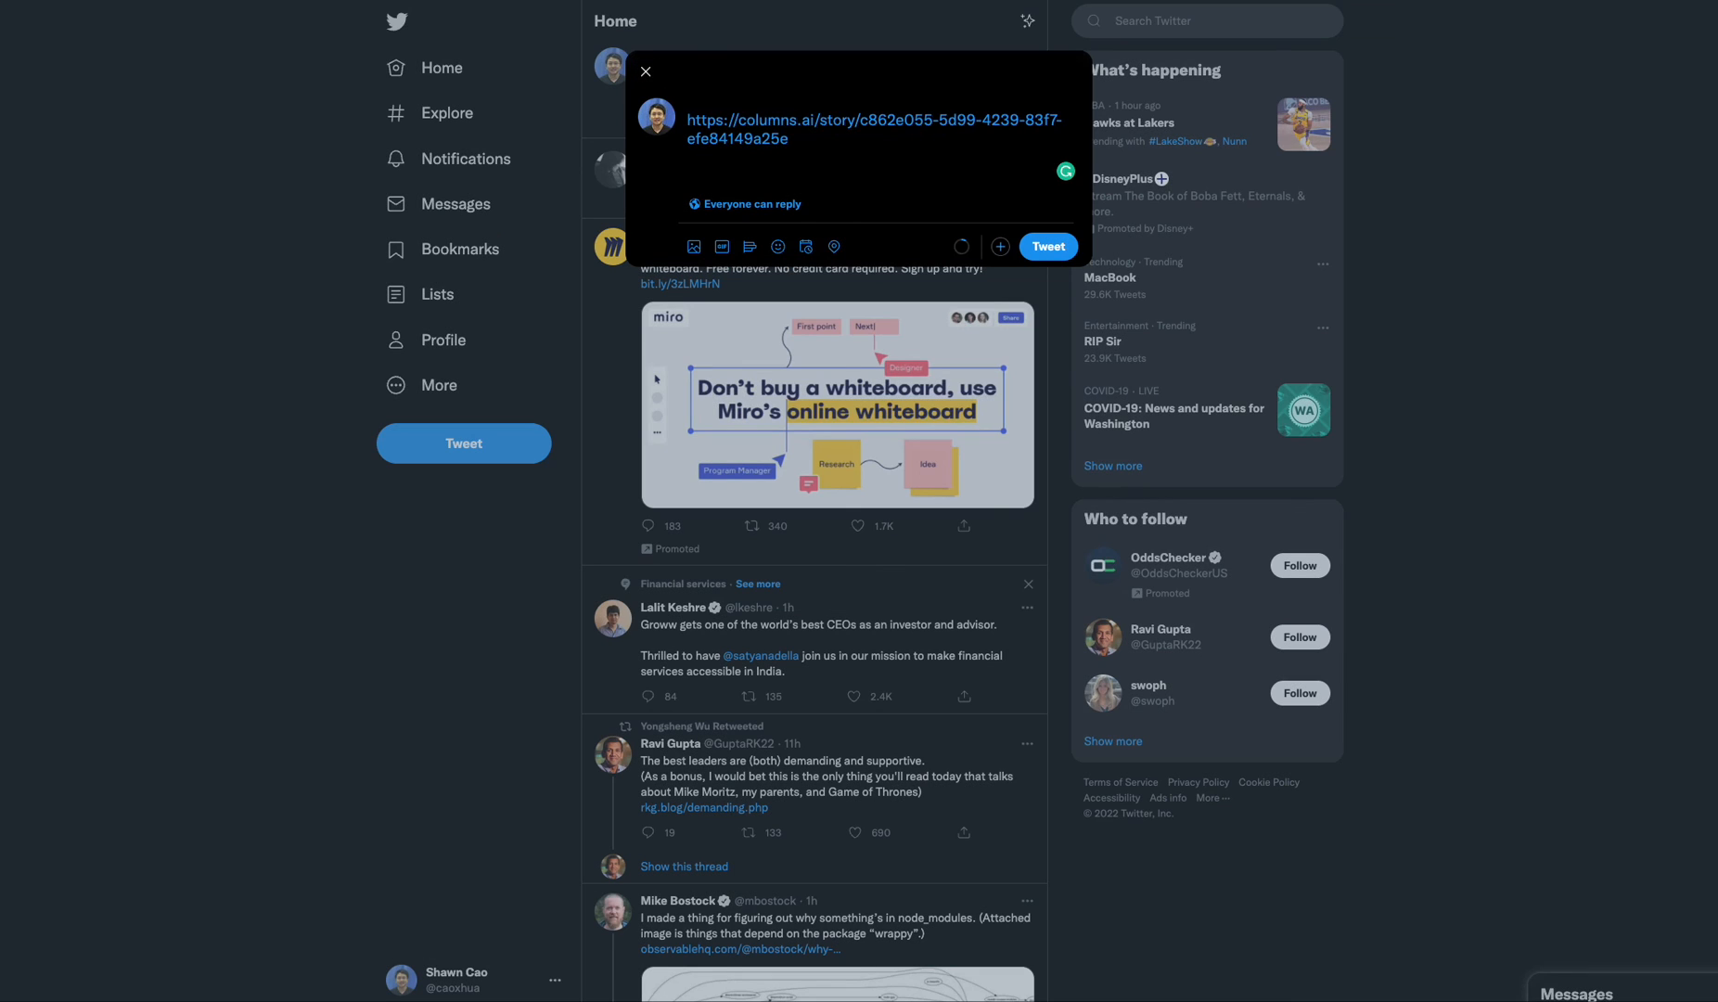
left_click(645, 71)
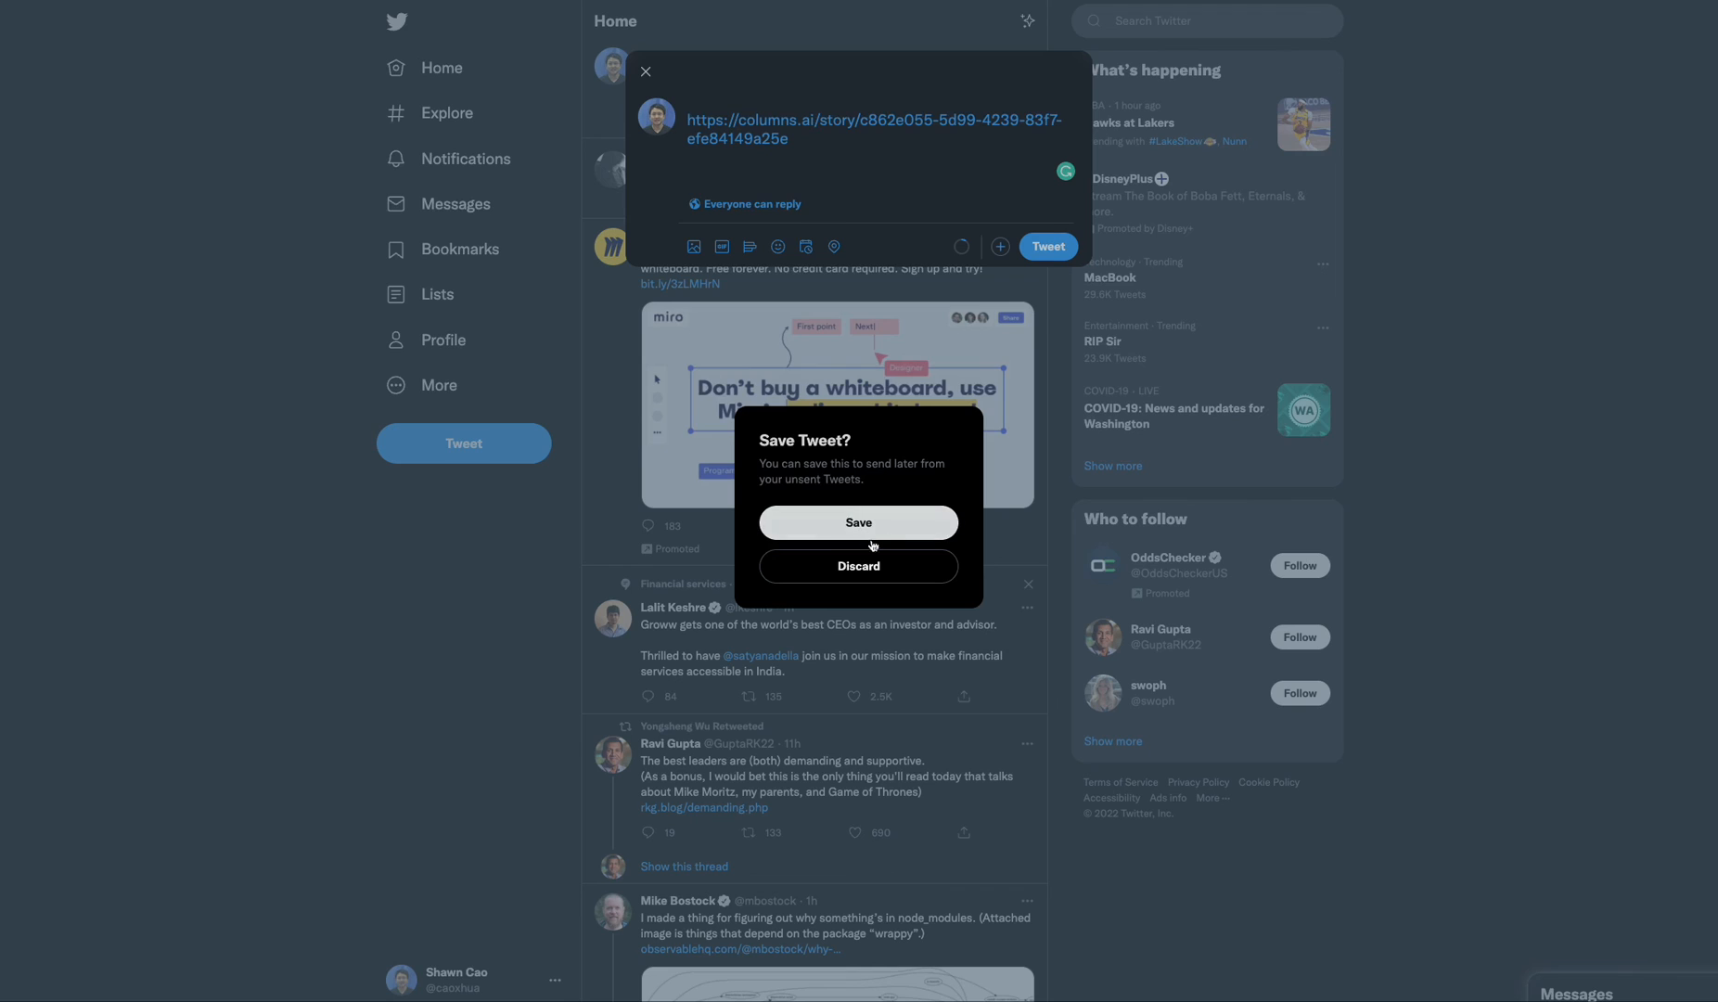
left_click(859, 566)
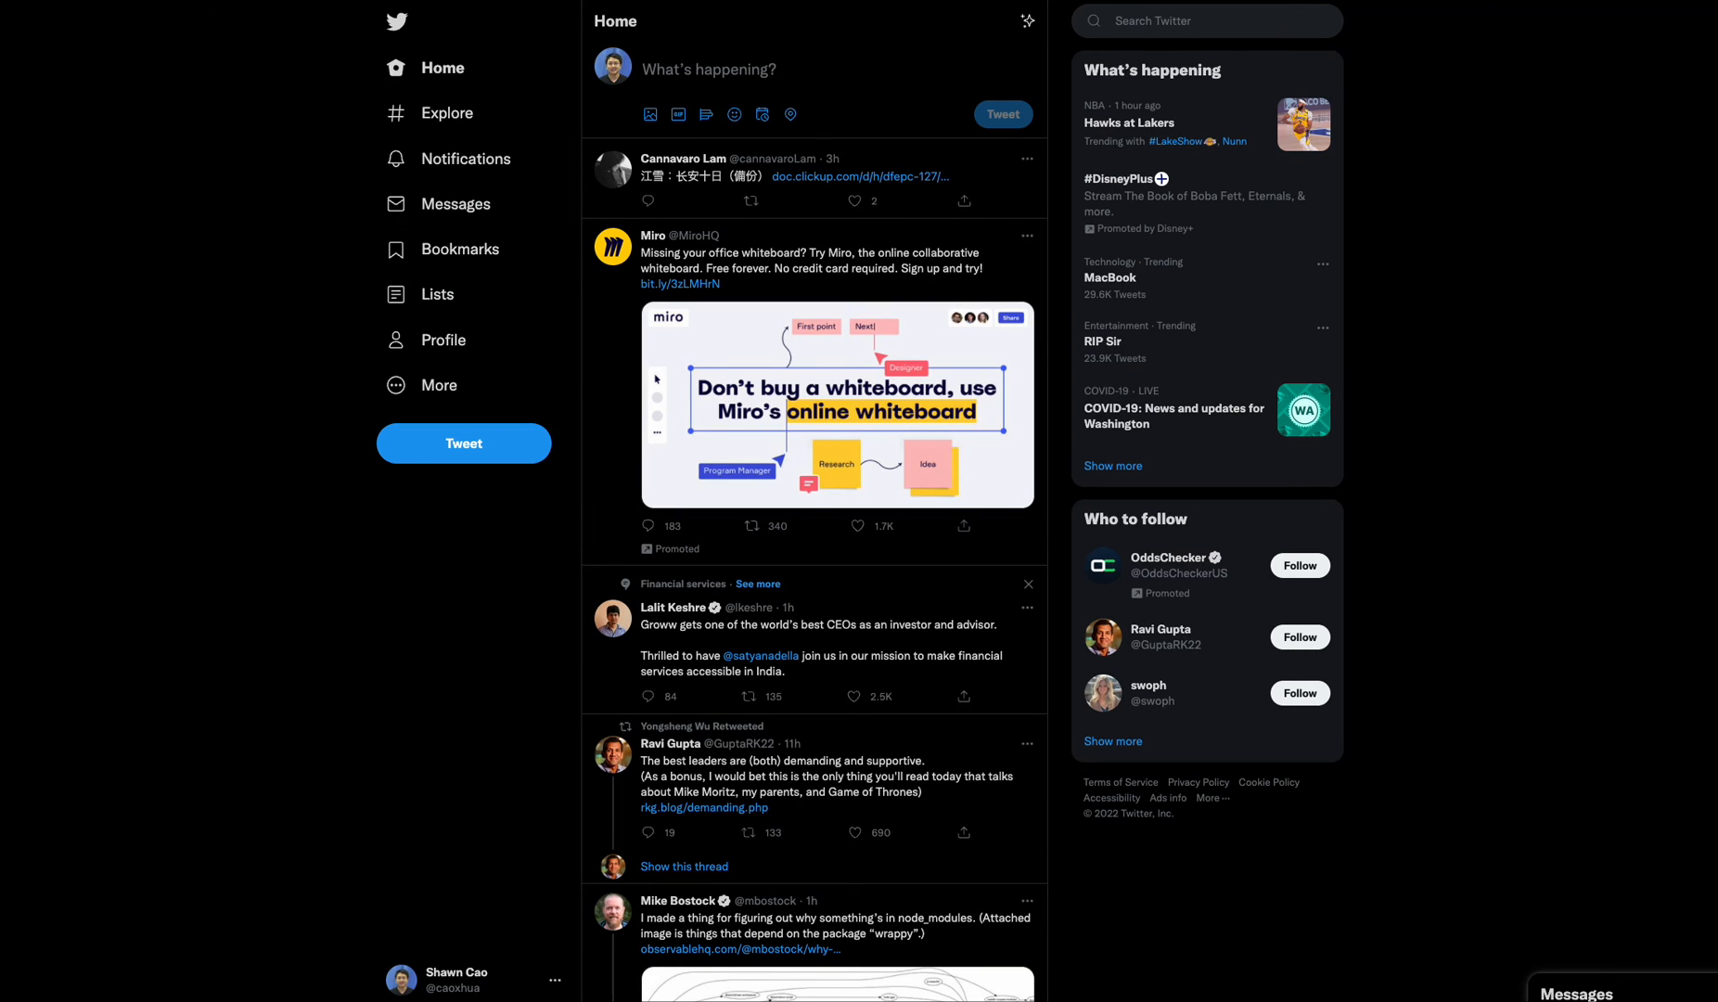
type("https://columns.ai/story/c862e055-5d99-4239-83f7-efe84149a25e")
key("Return")
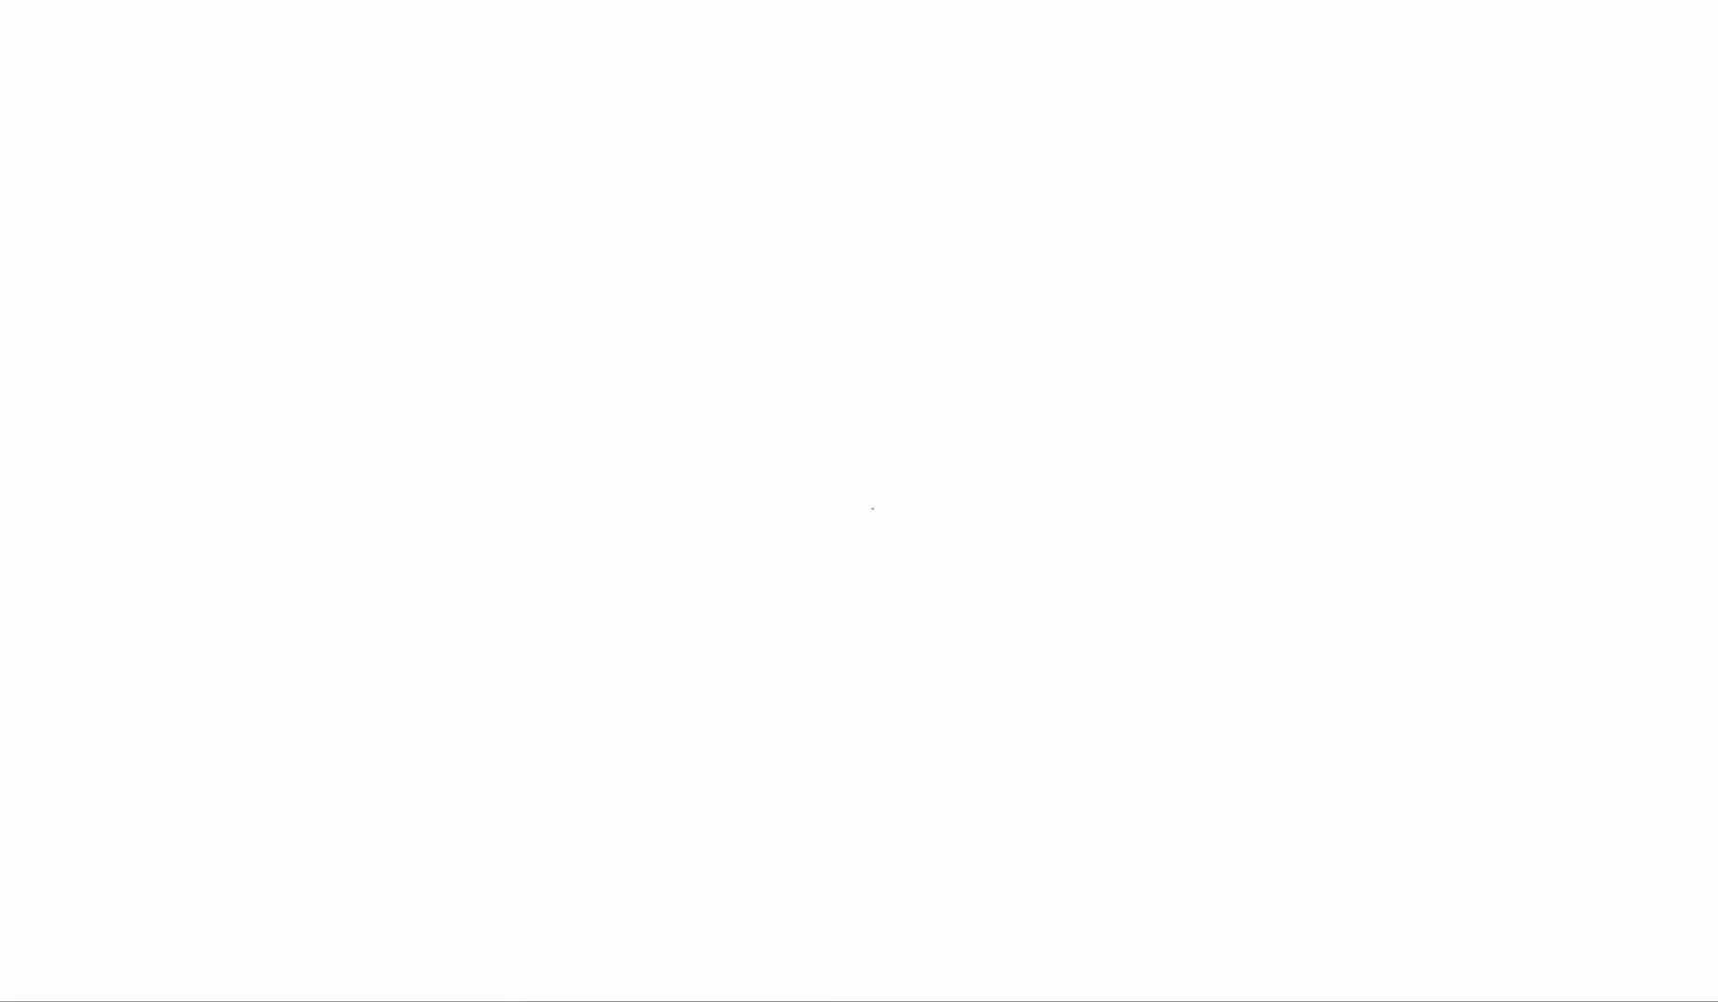
scroll(883, 443, "down", 4)
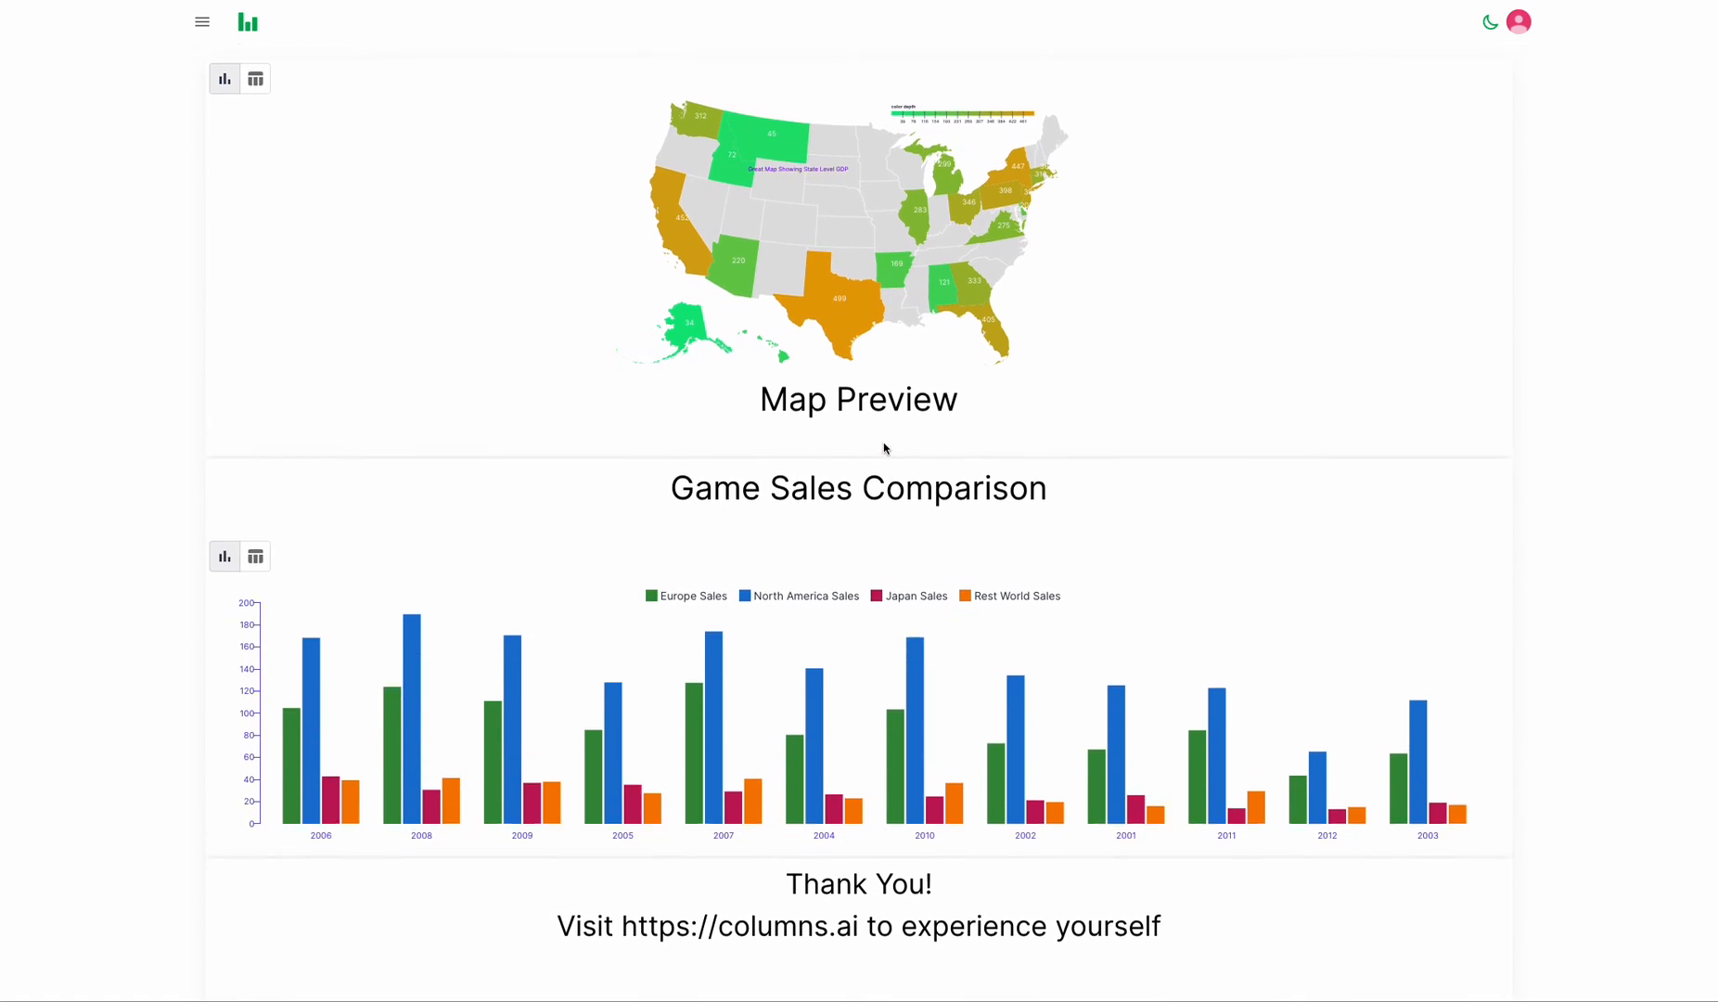
scroll(883, 448, "down", 2)
scroll(883, 449, "up", 10)
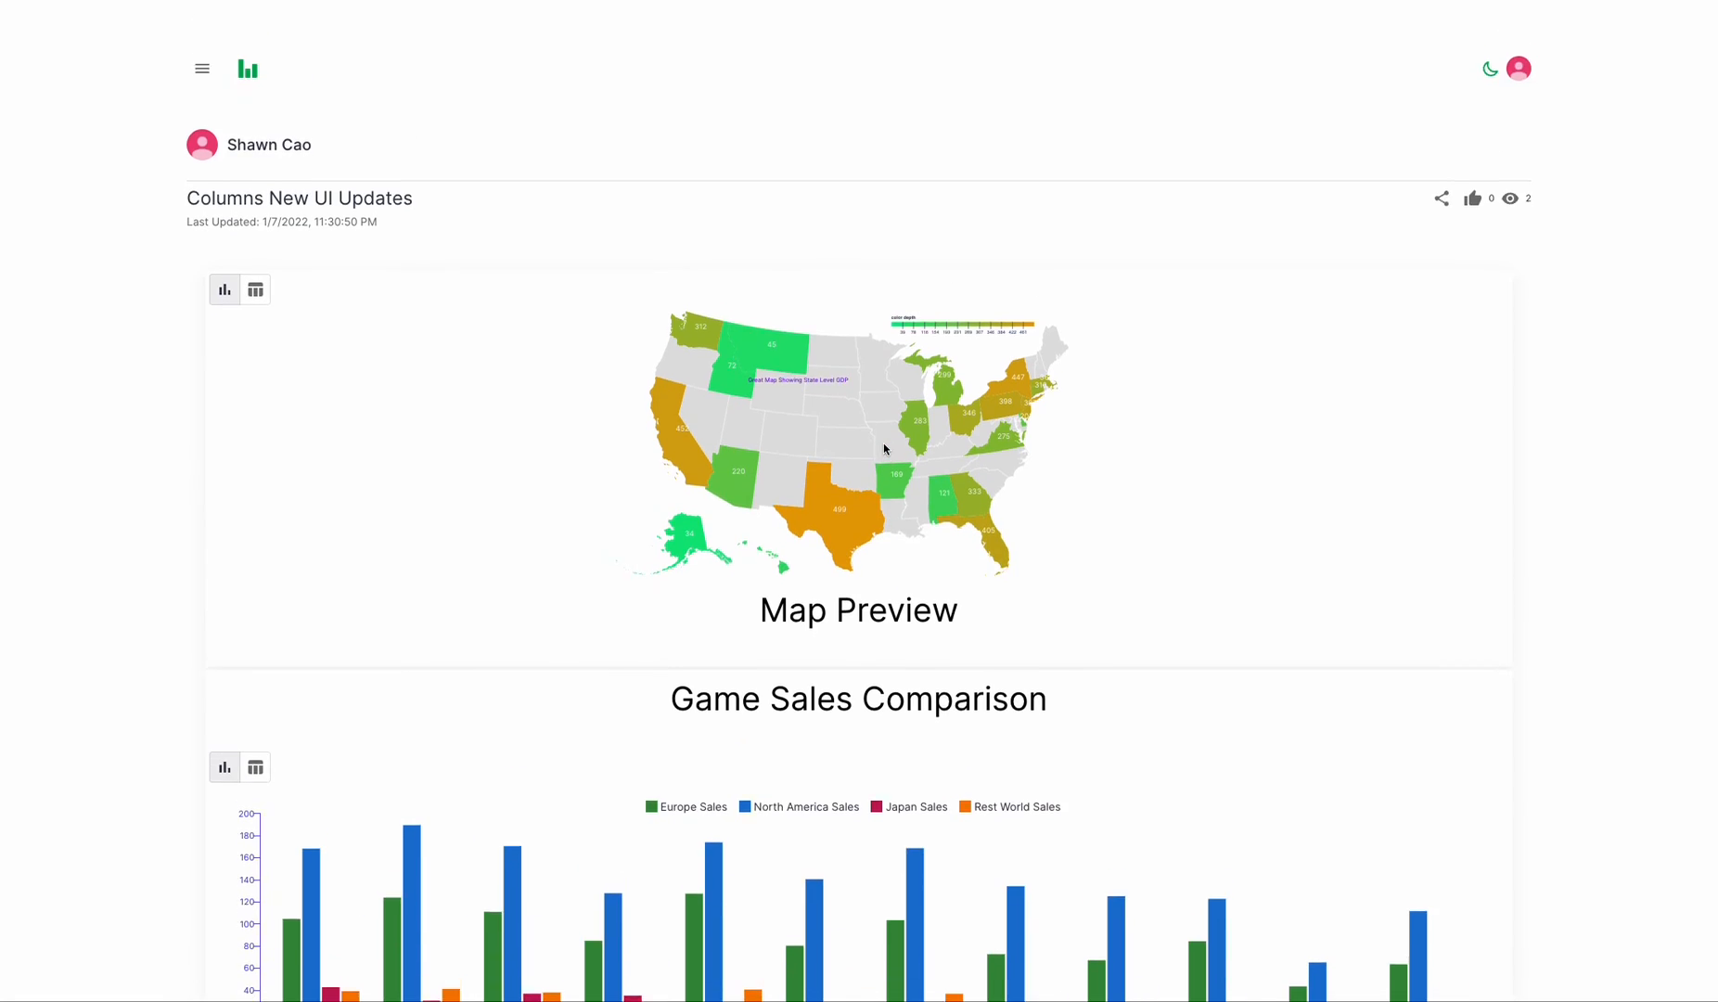